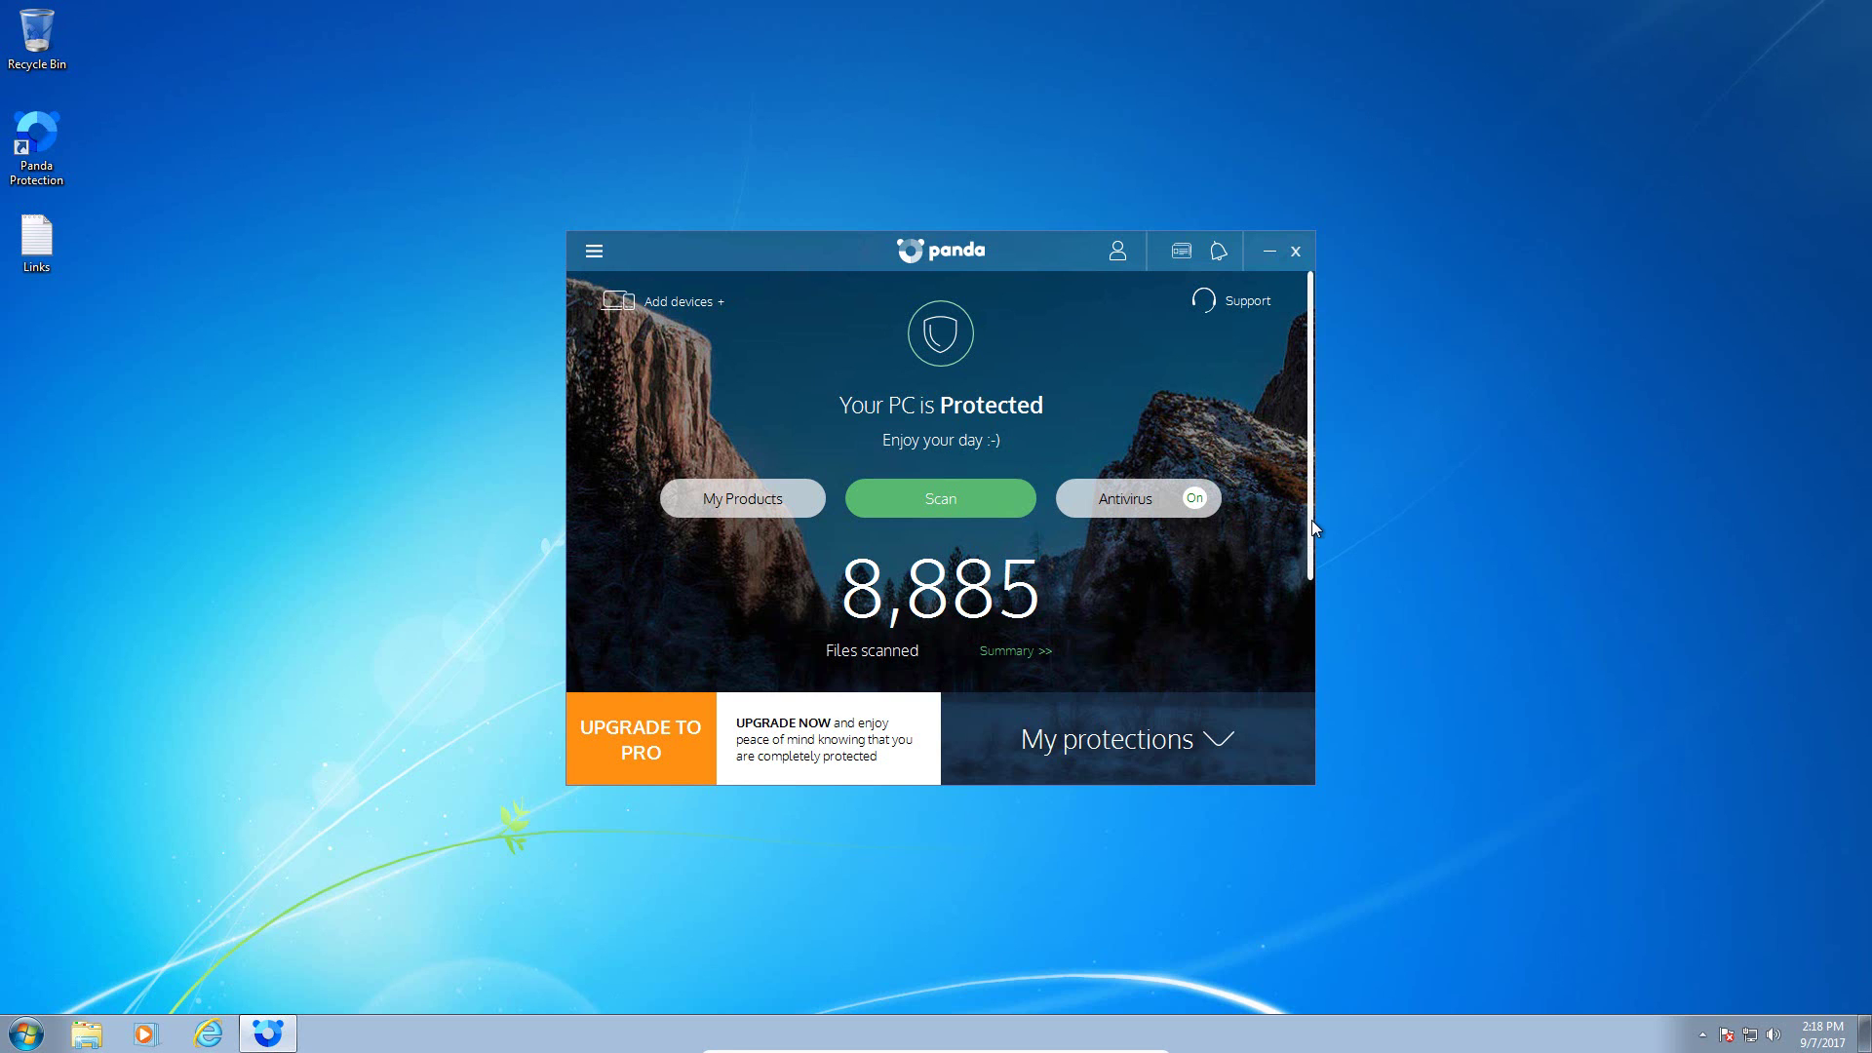
Step: Scroll the Panda dashboard, glance at the main menu, then open the Antivirus overview page
drag(1311, 527, 1309, 478)
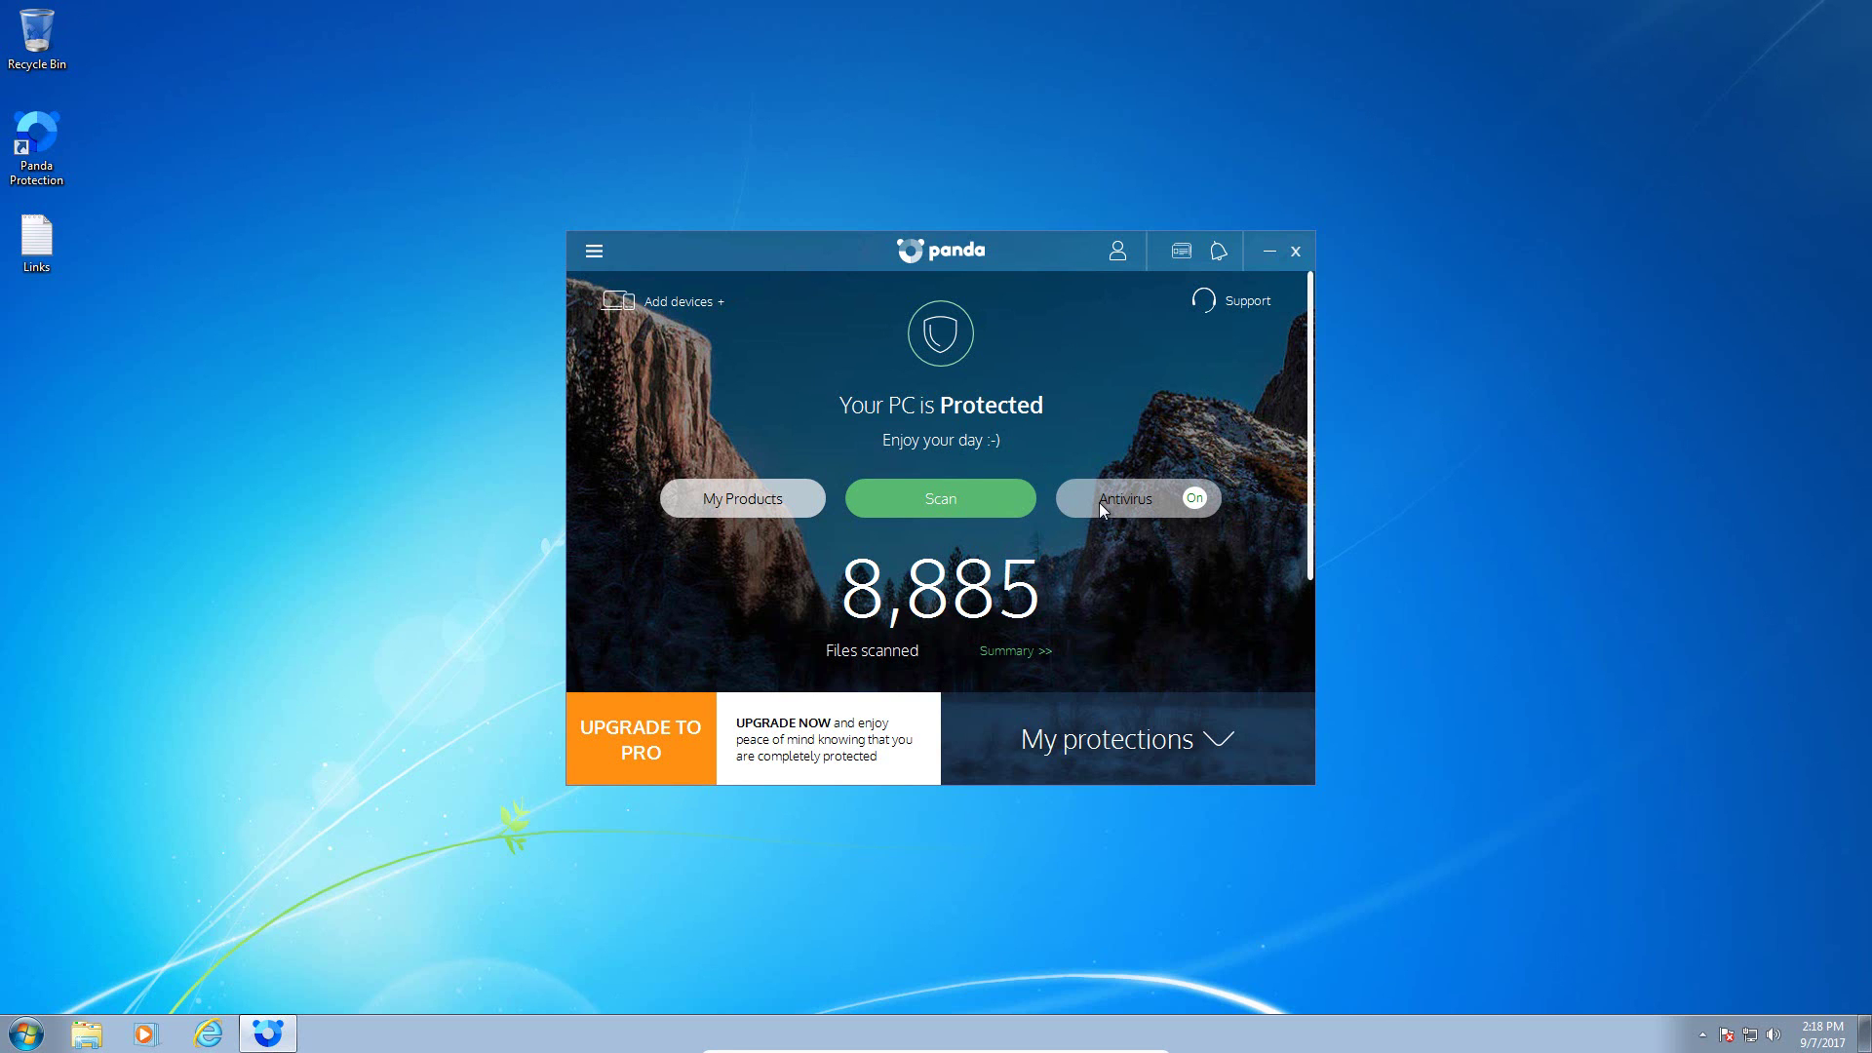
click(593, 253)
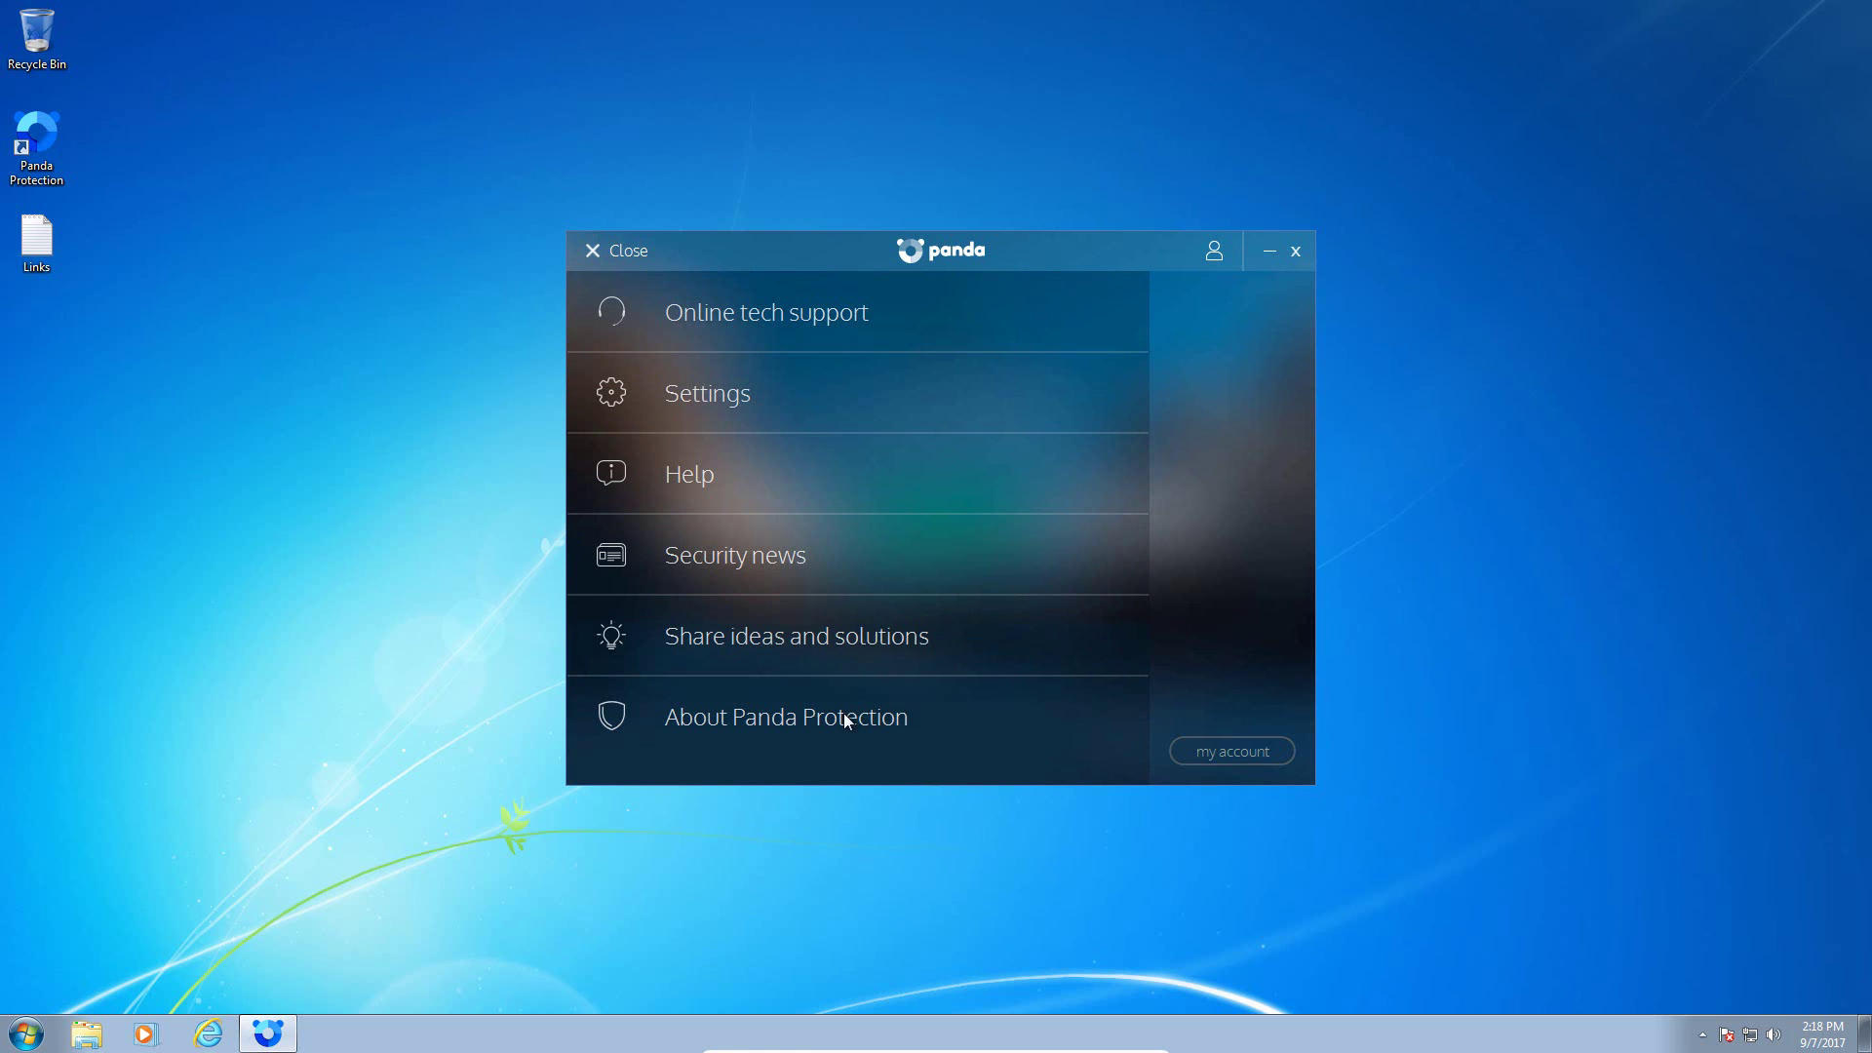
click(591, 248)
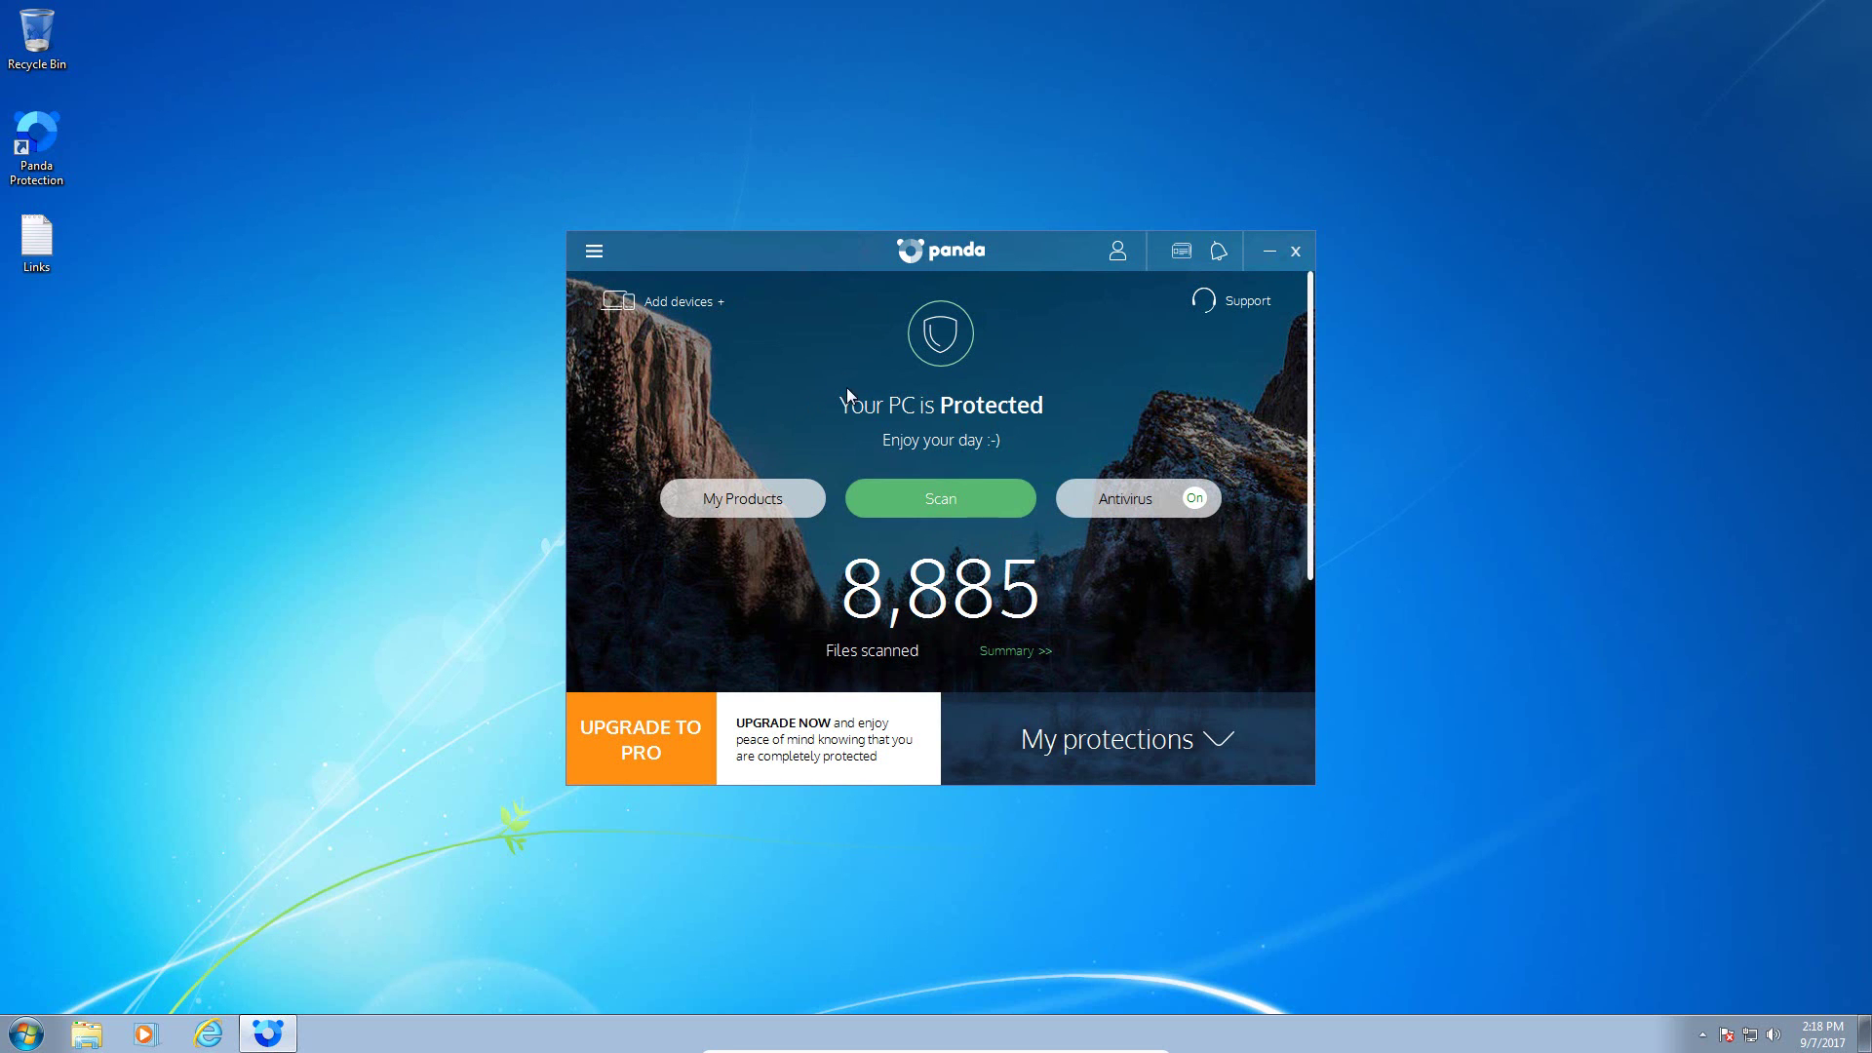
click(1163, 505)
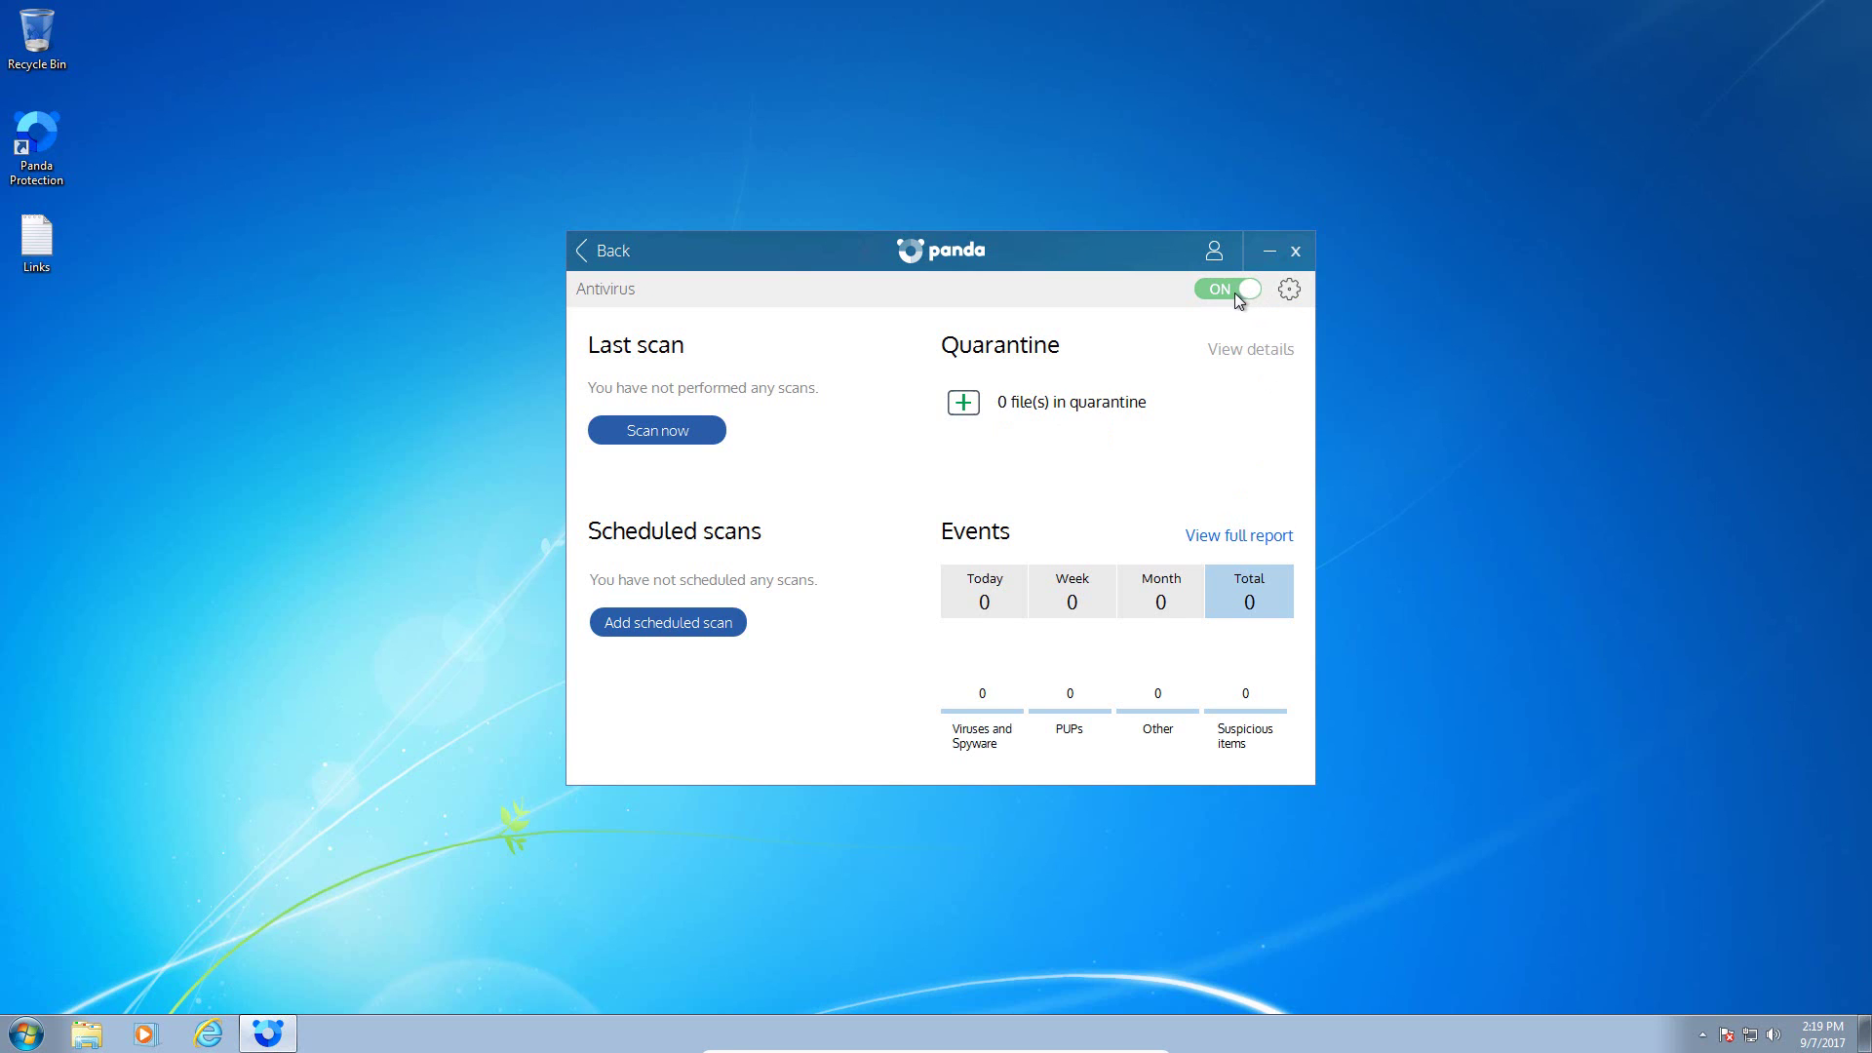
Step: Review the Antivirus settings, leaving the cloud blocking time at 30 seconds
click(1294, 293)
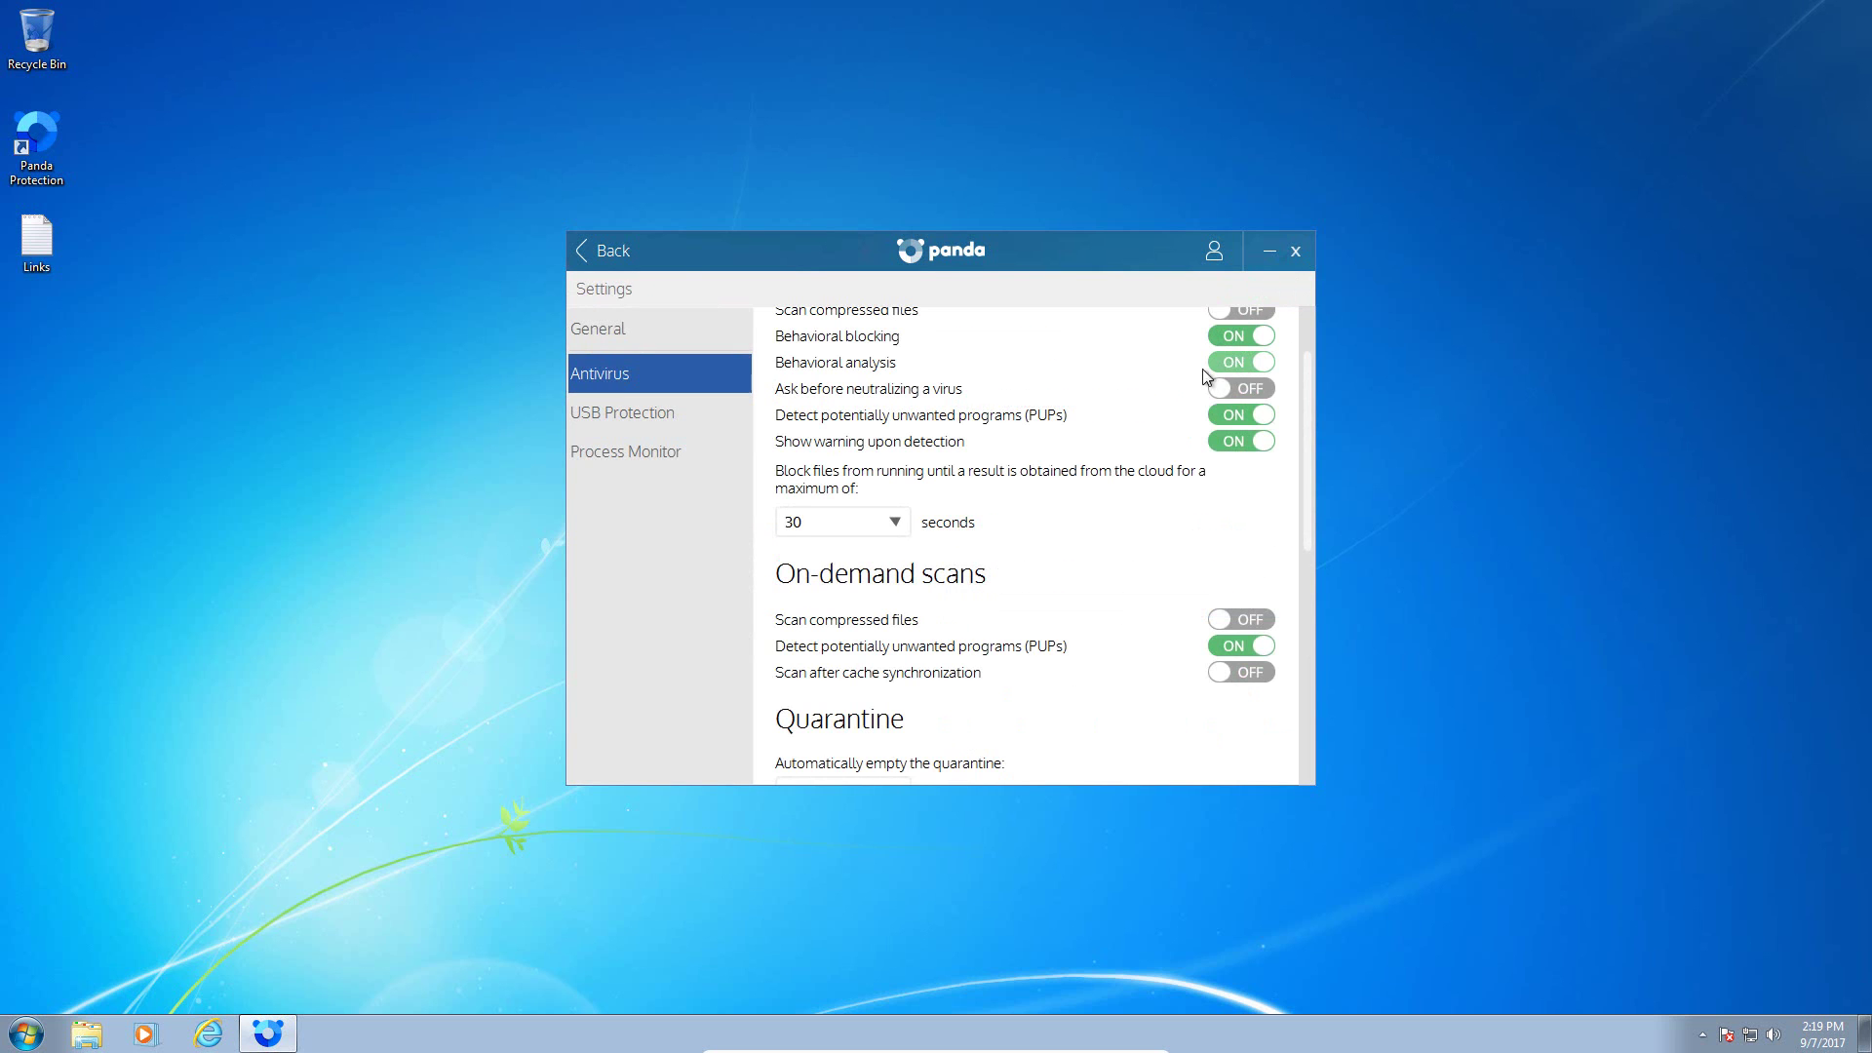
scroll(1315, 483, up, 3)
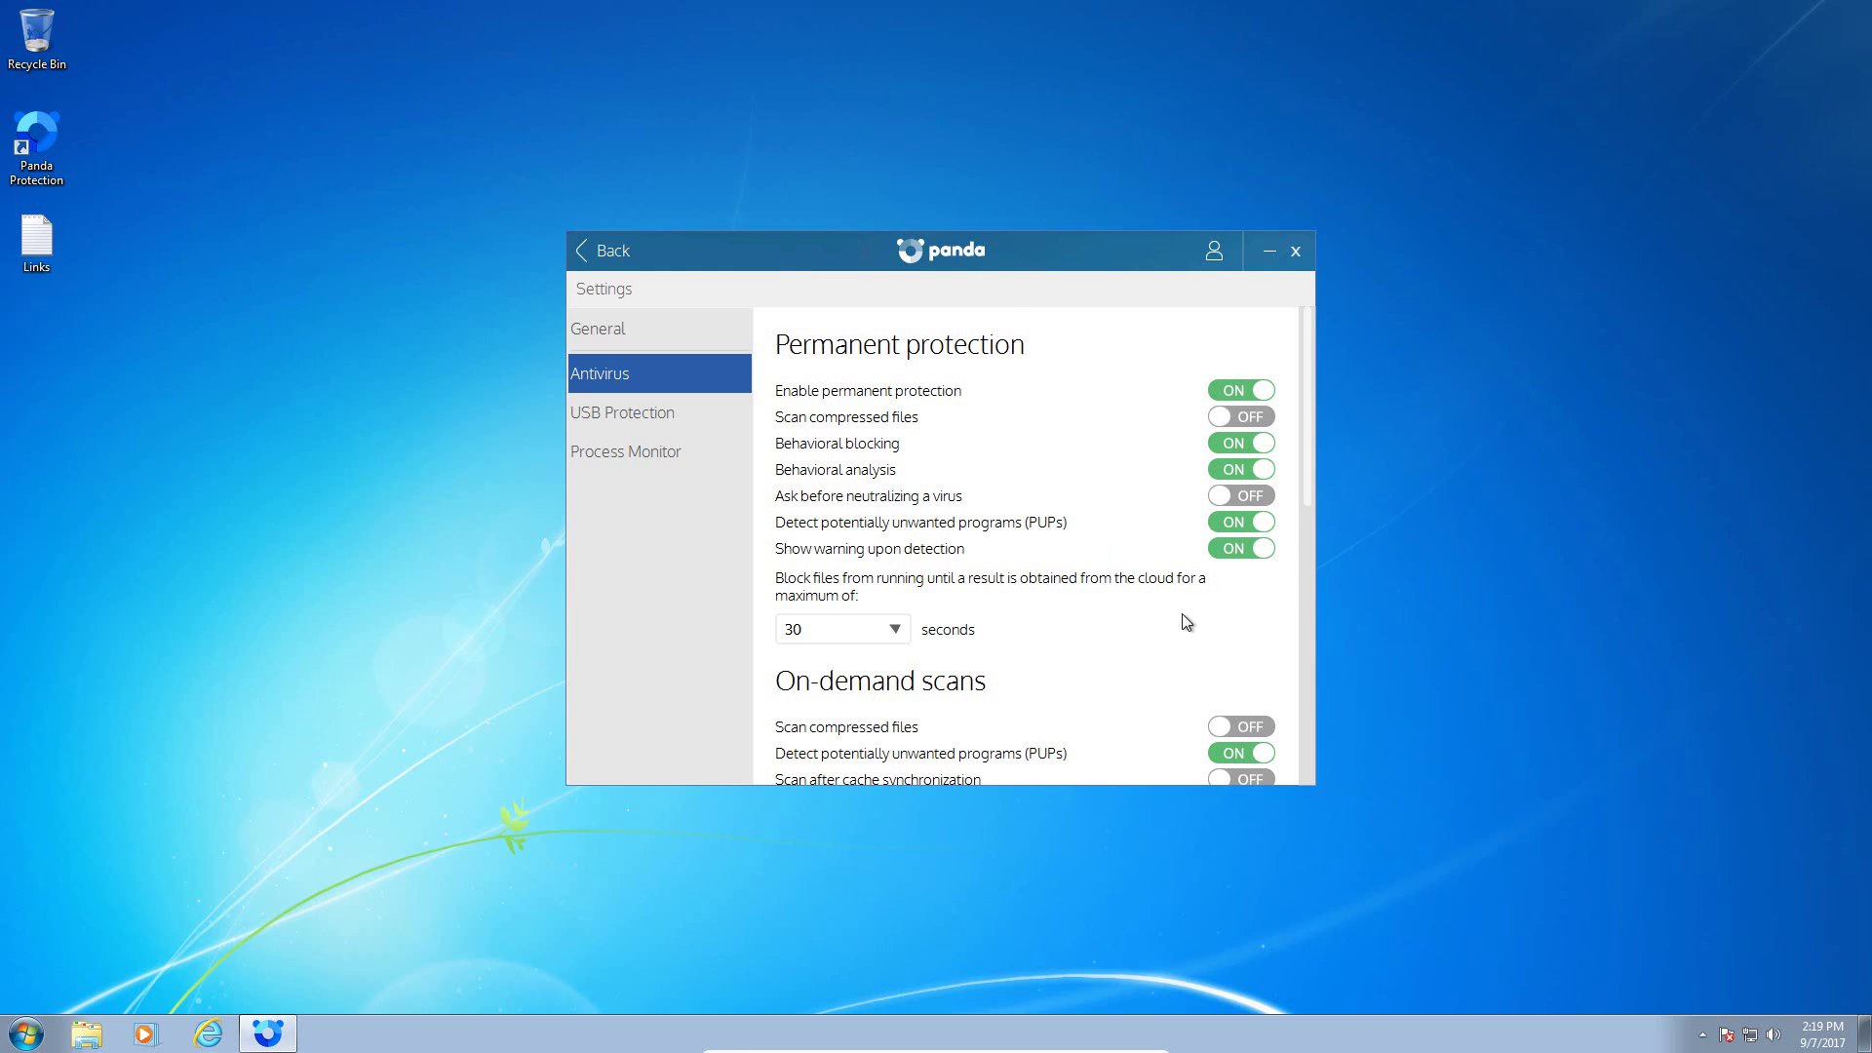
scroll(1183, 622, down, 4)
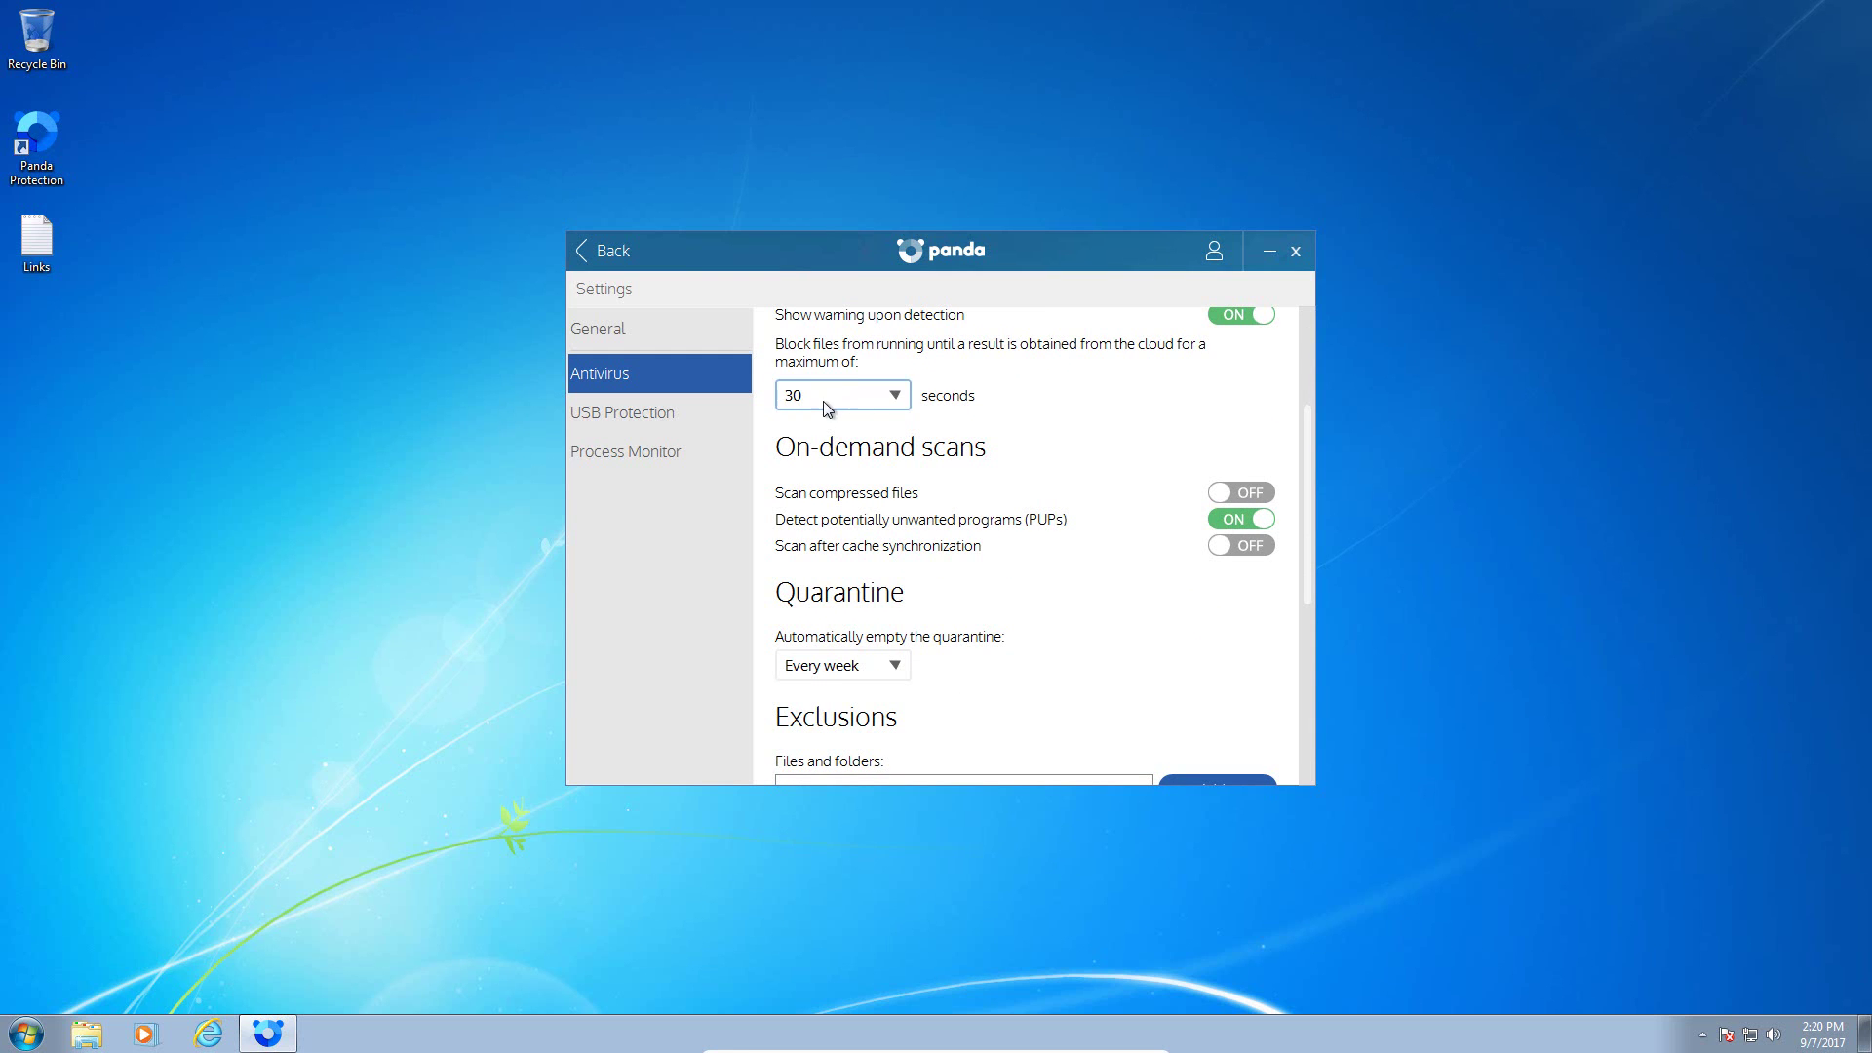
click(893, 400)
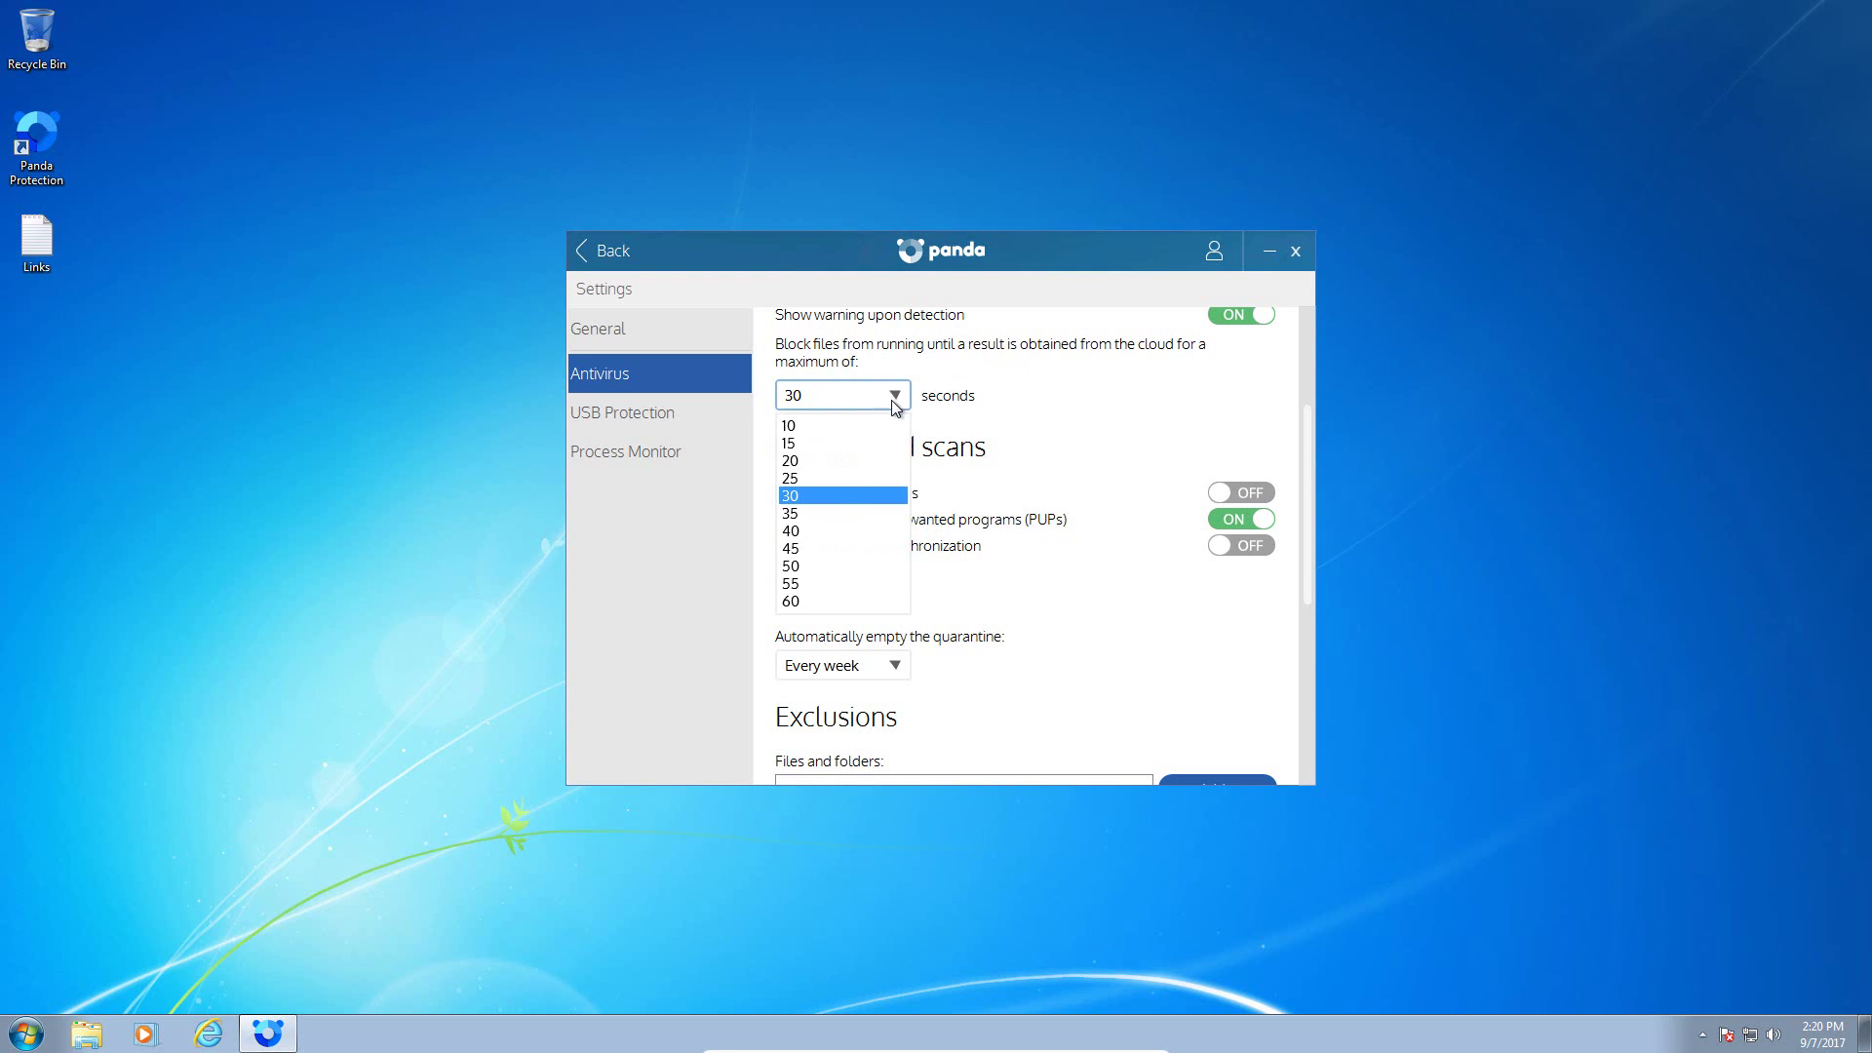
click(845, 496)
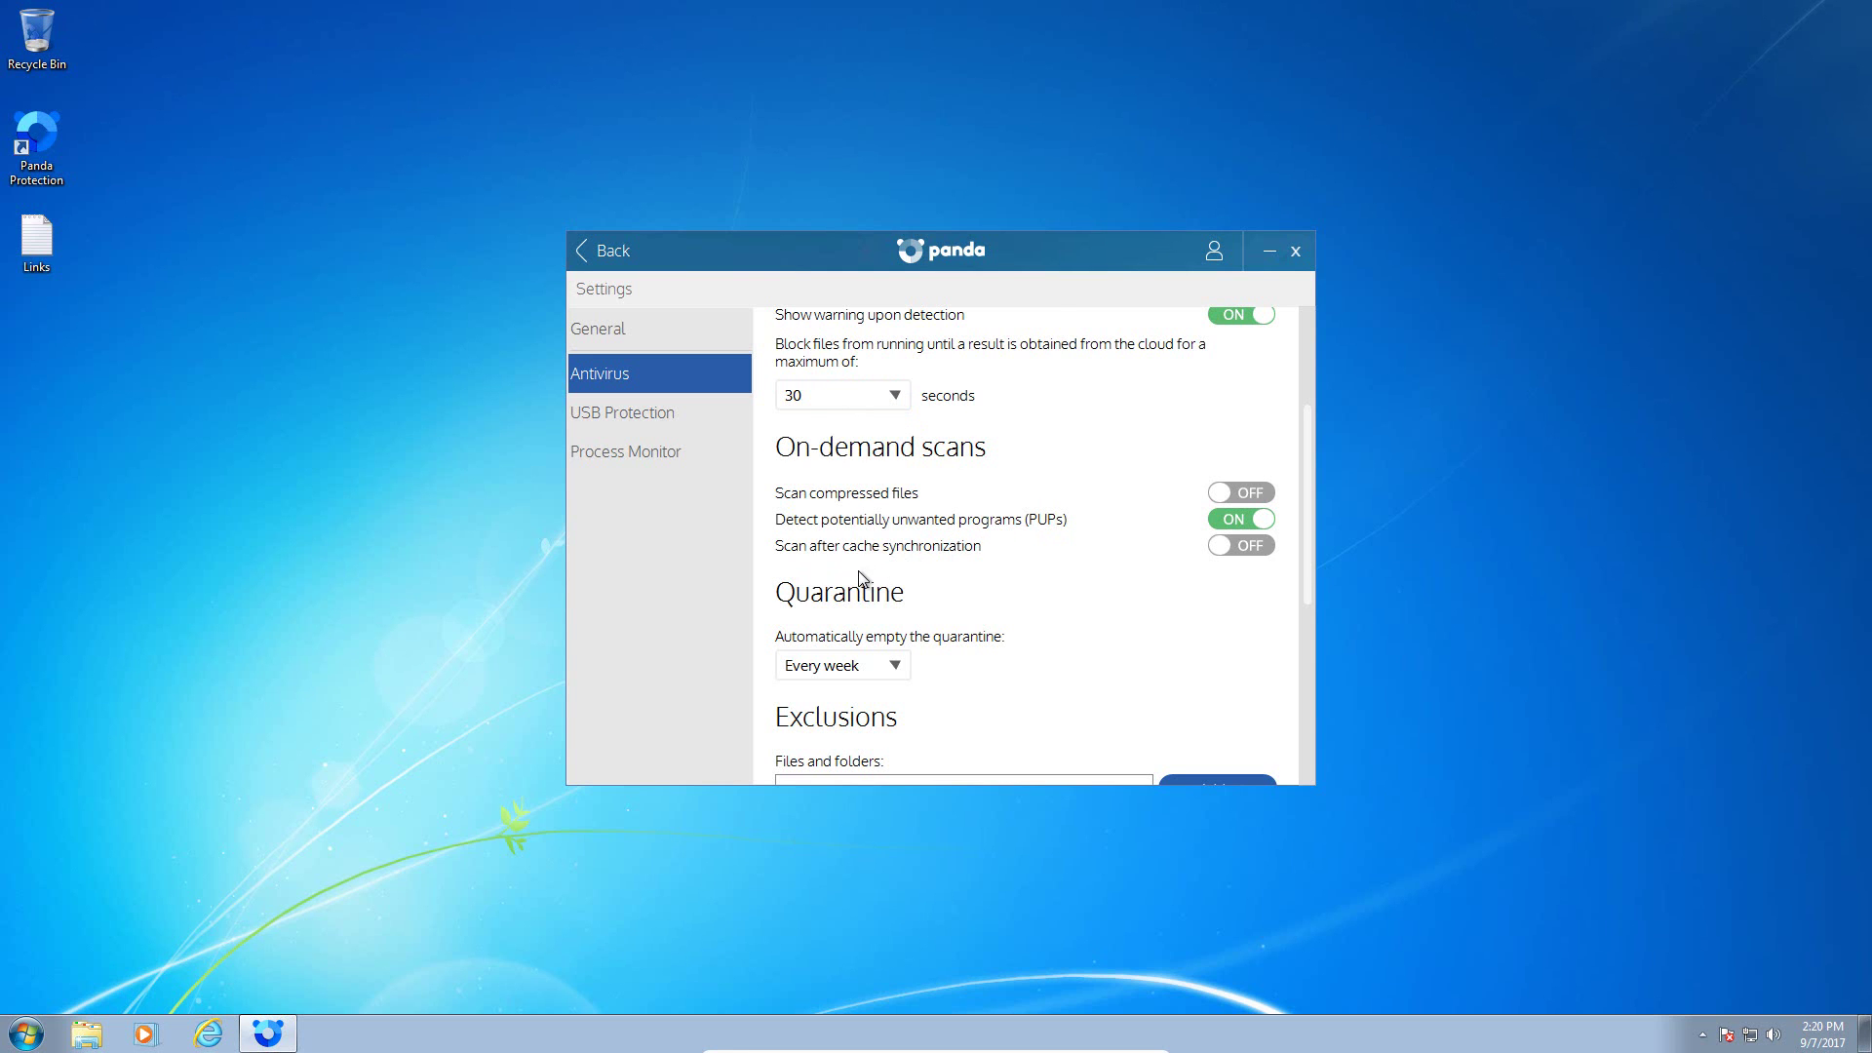
Step: Scroll through the rest of the settings and show the USB Protection section
scroll(944, 597, down, 5)
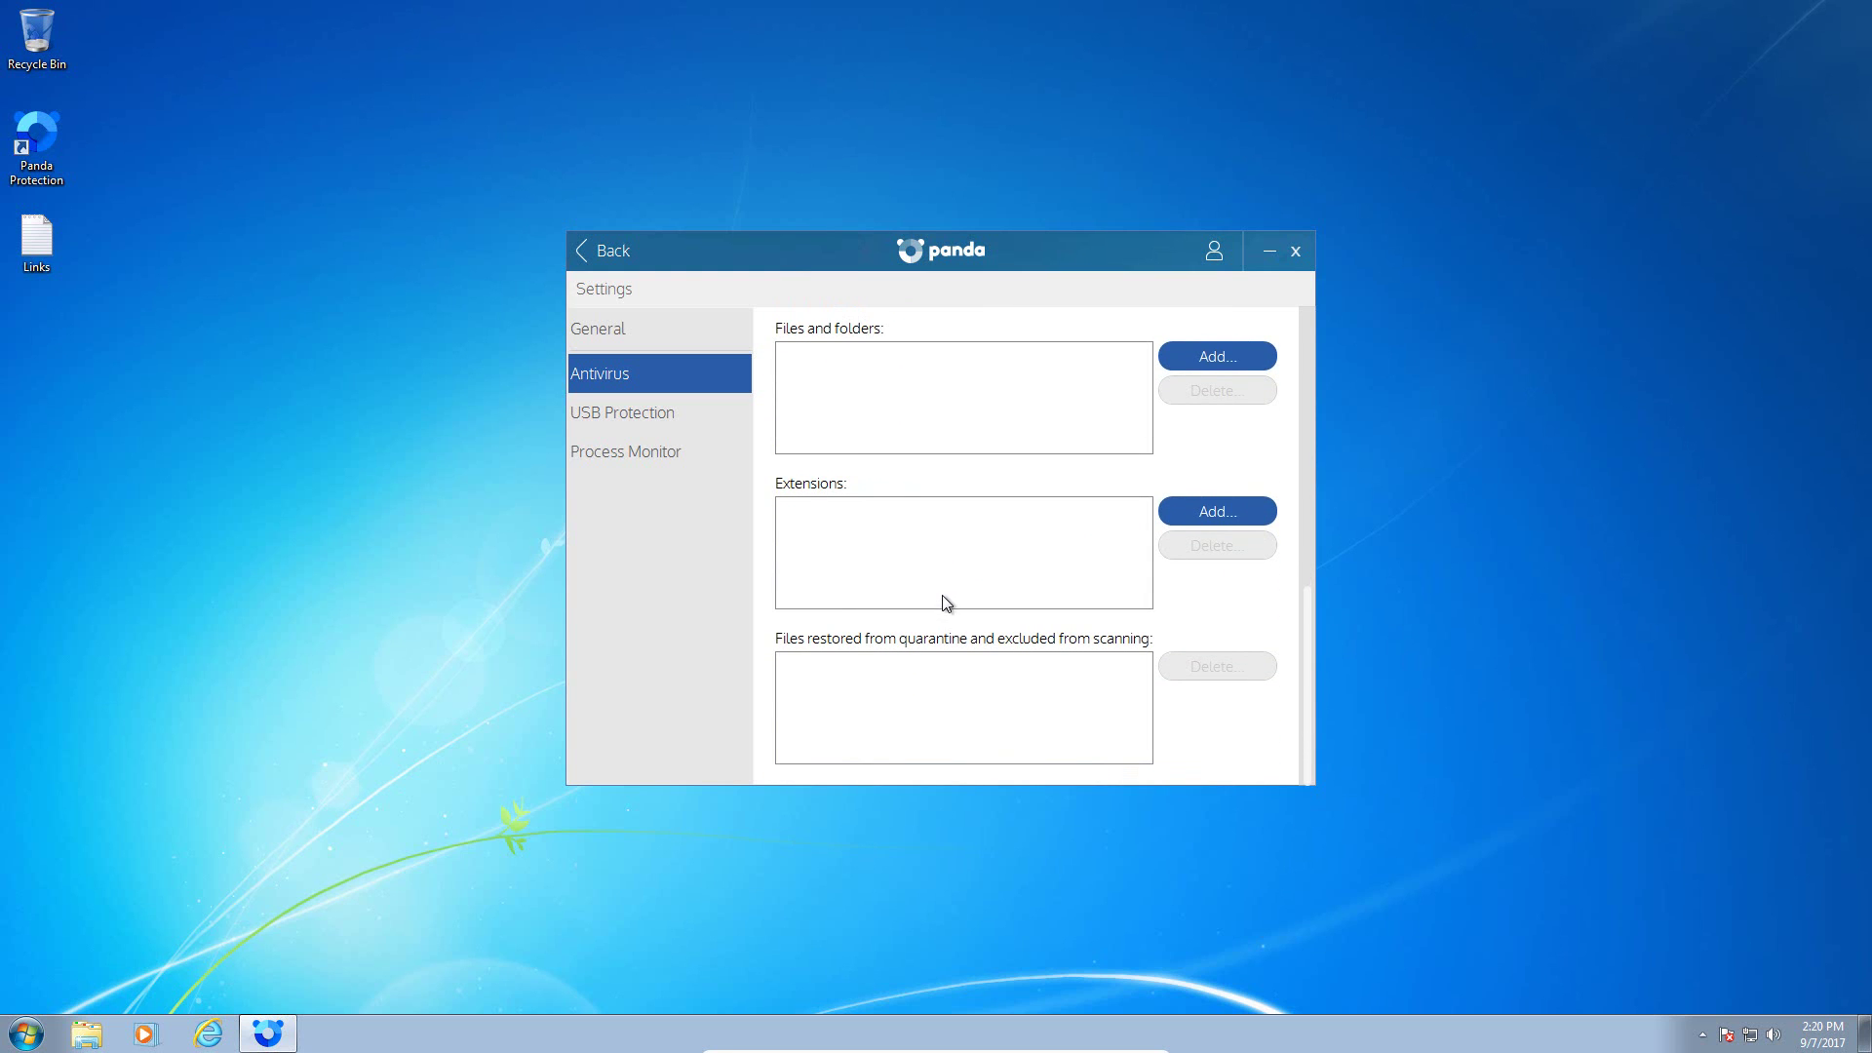
drag(1315, 659, 1300, 460)
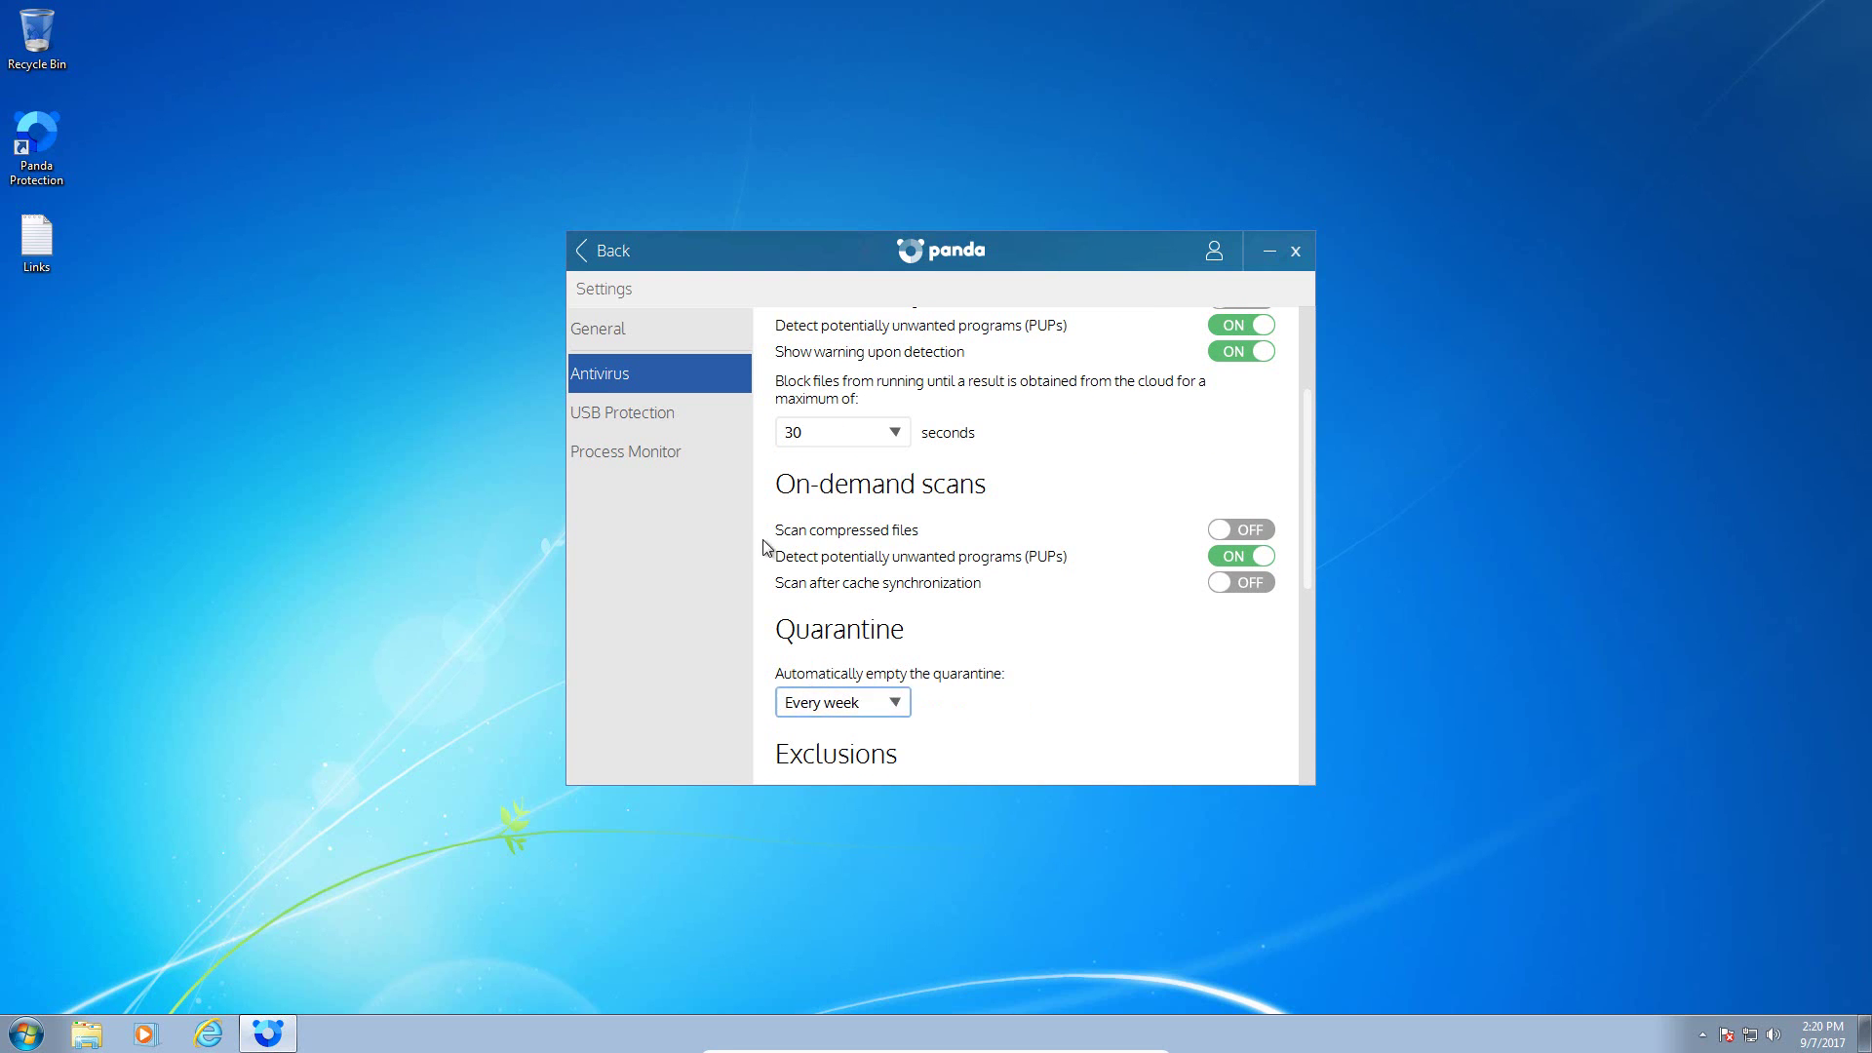
click(675, 415)
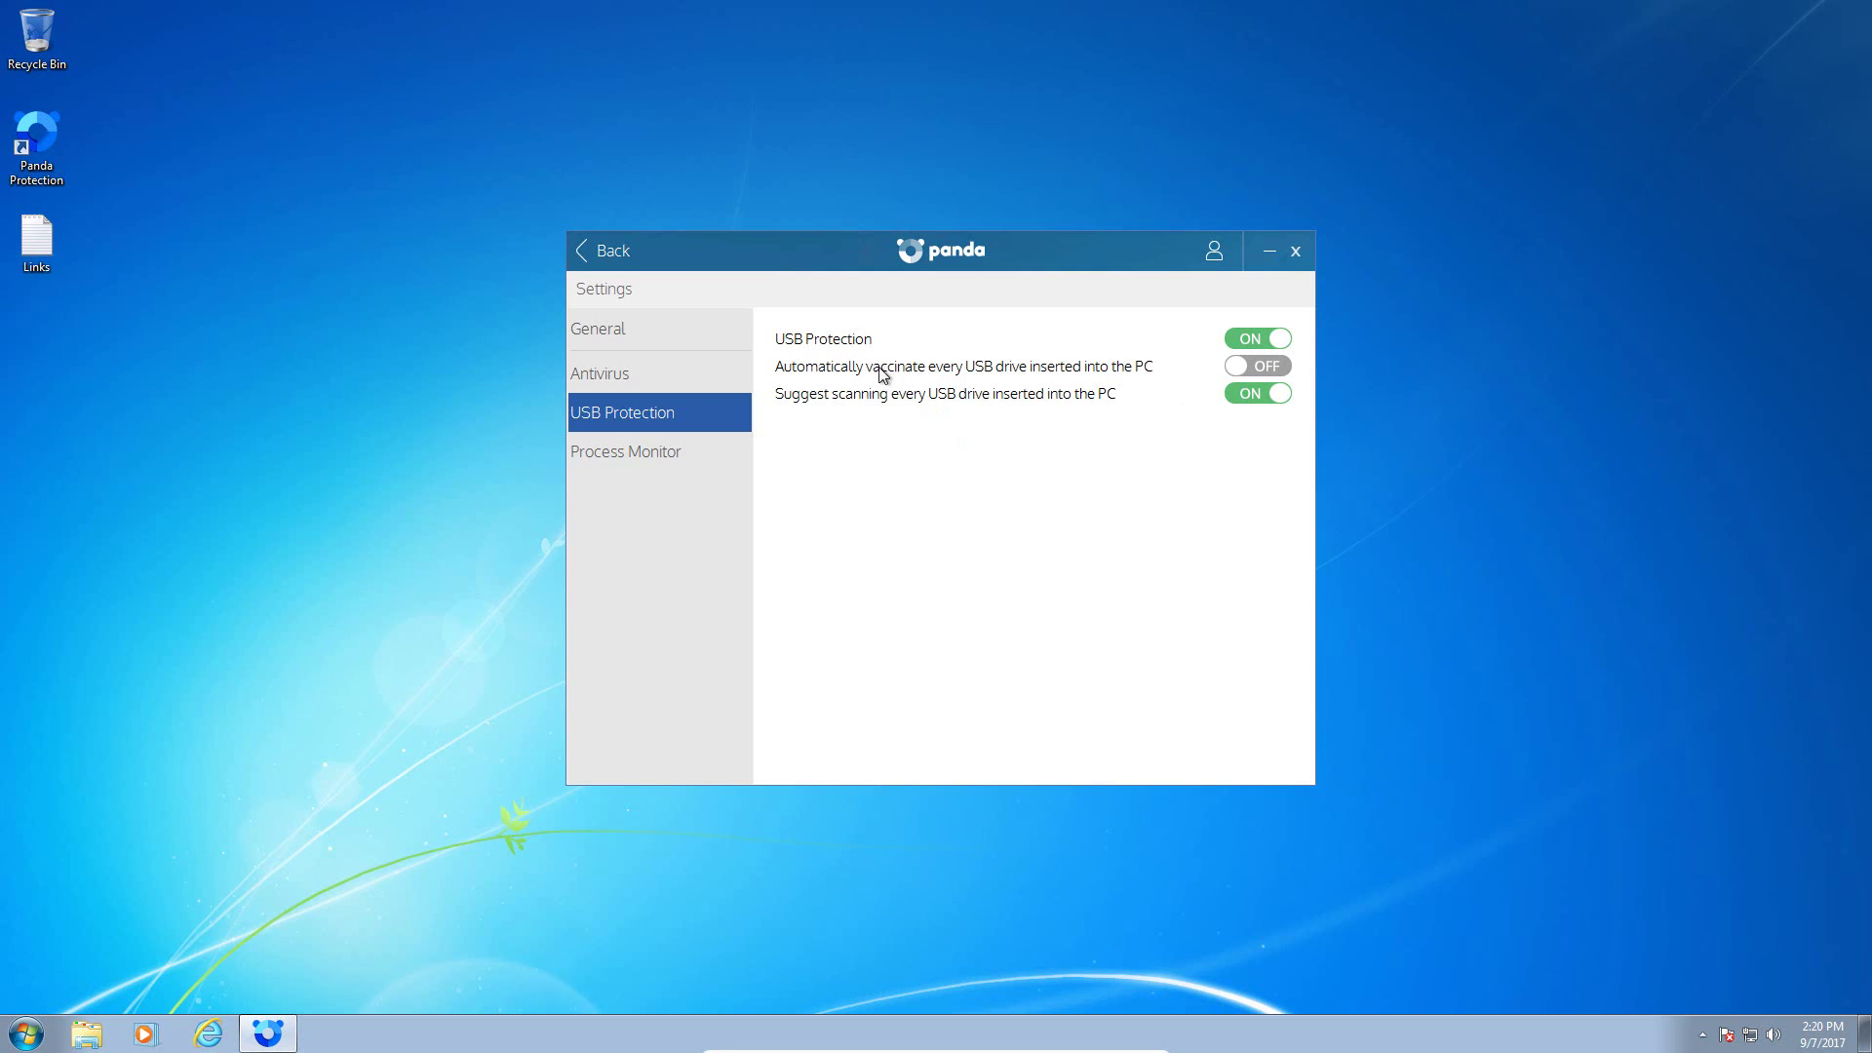
Step: View the Process Monitor settings with both monitoring options on, then go back to the Antivirus overview
click(678, 459)
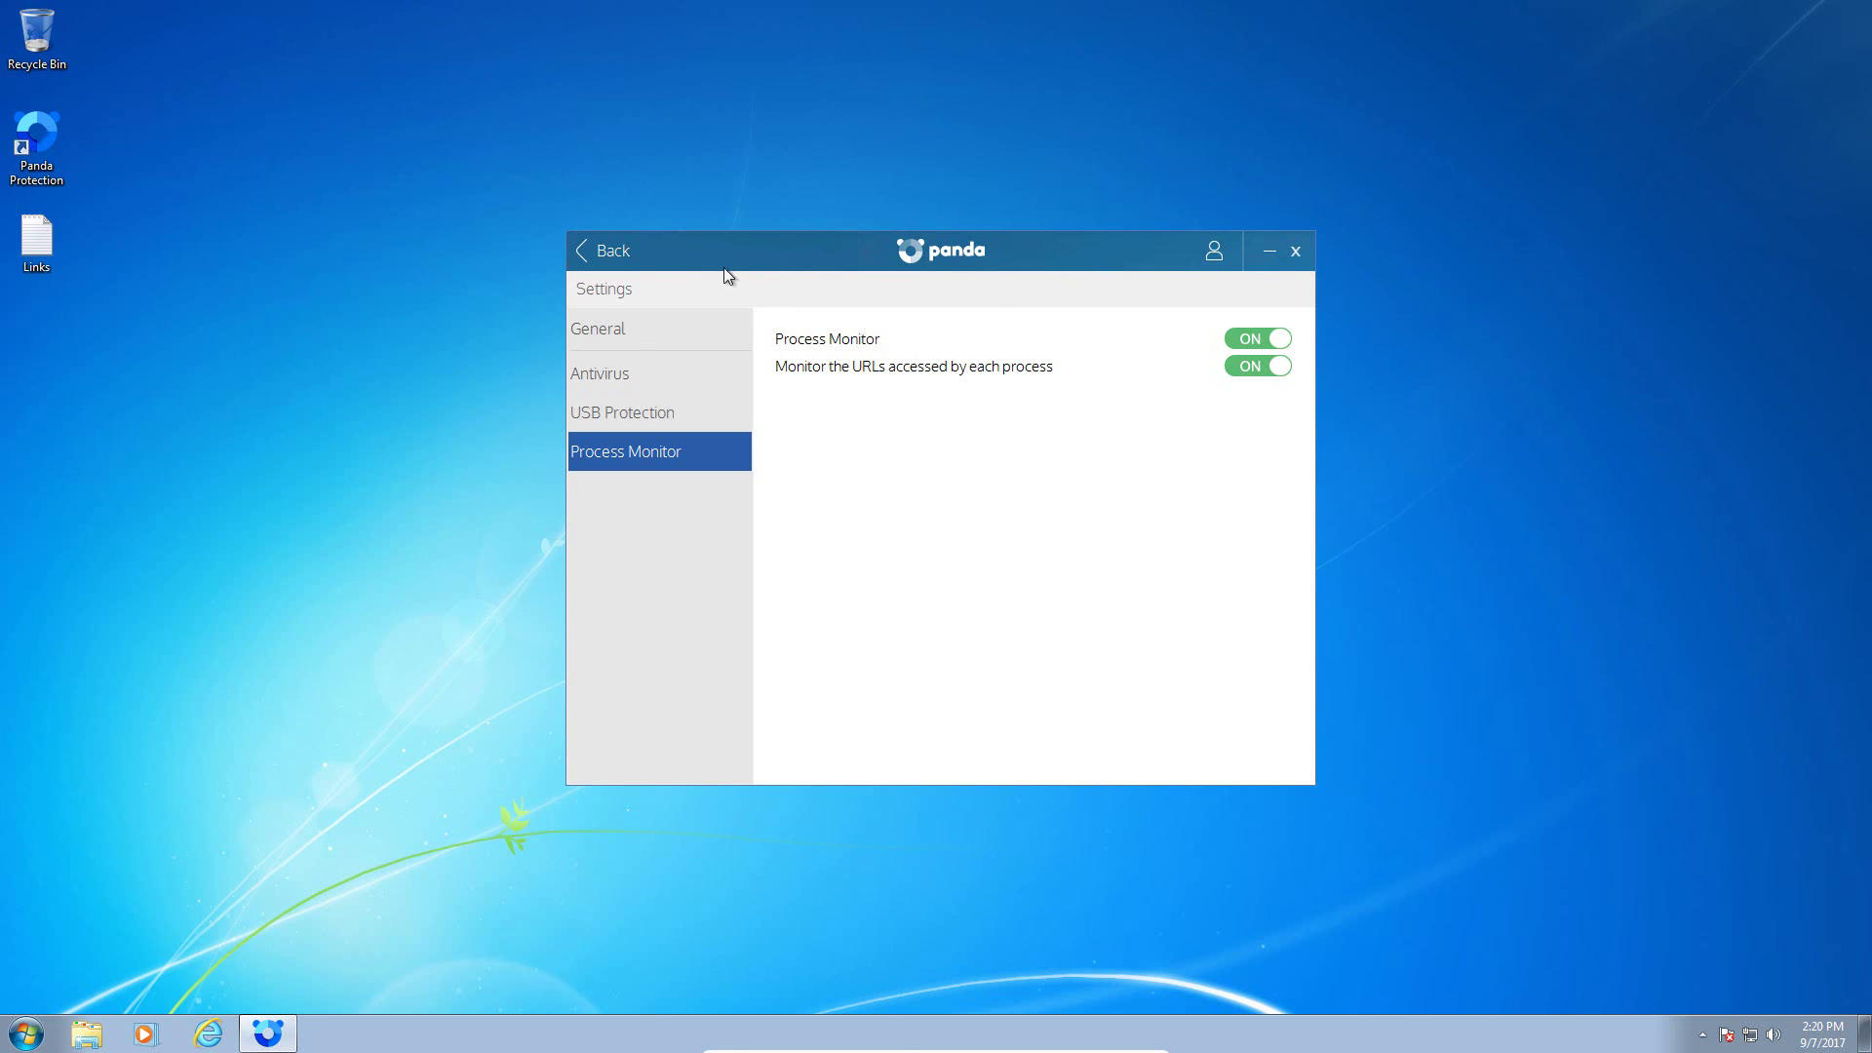
click(620, 255)
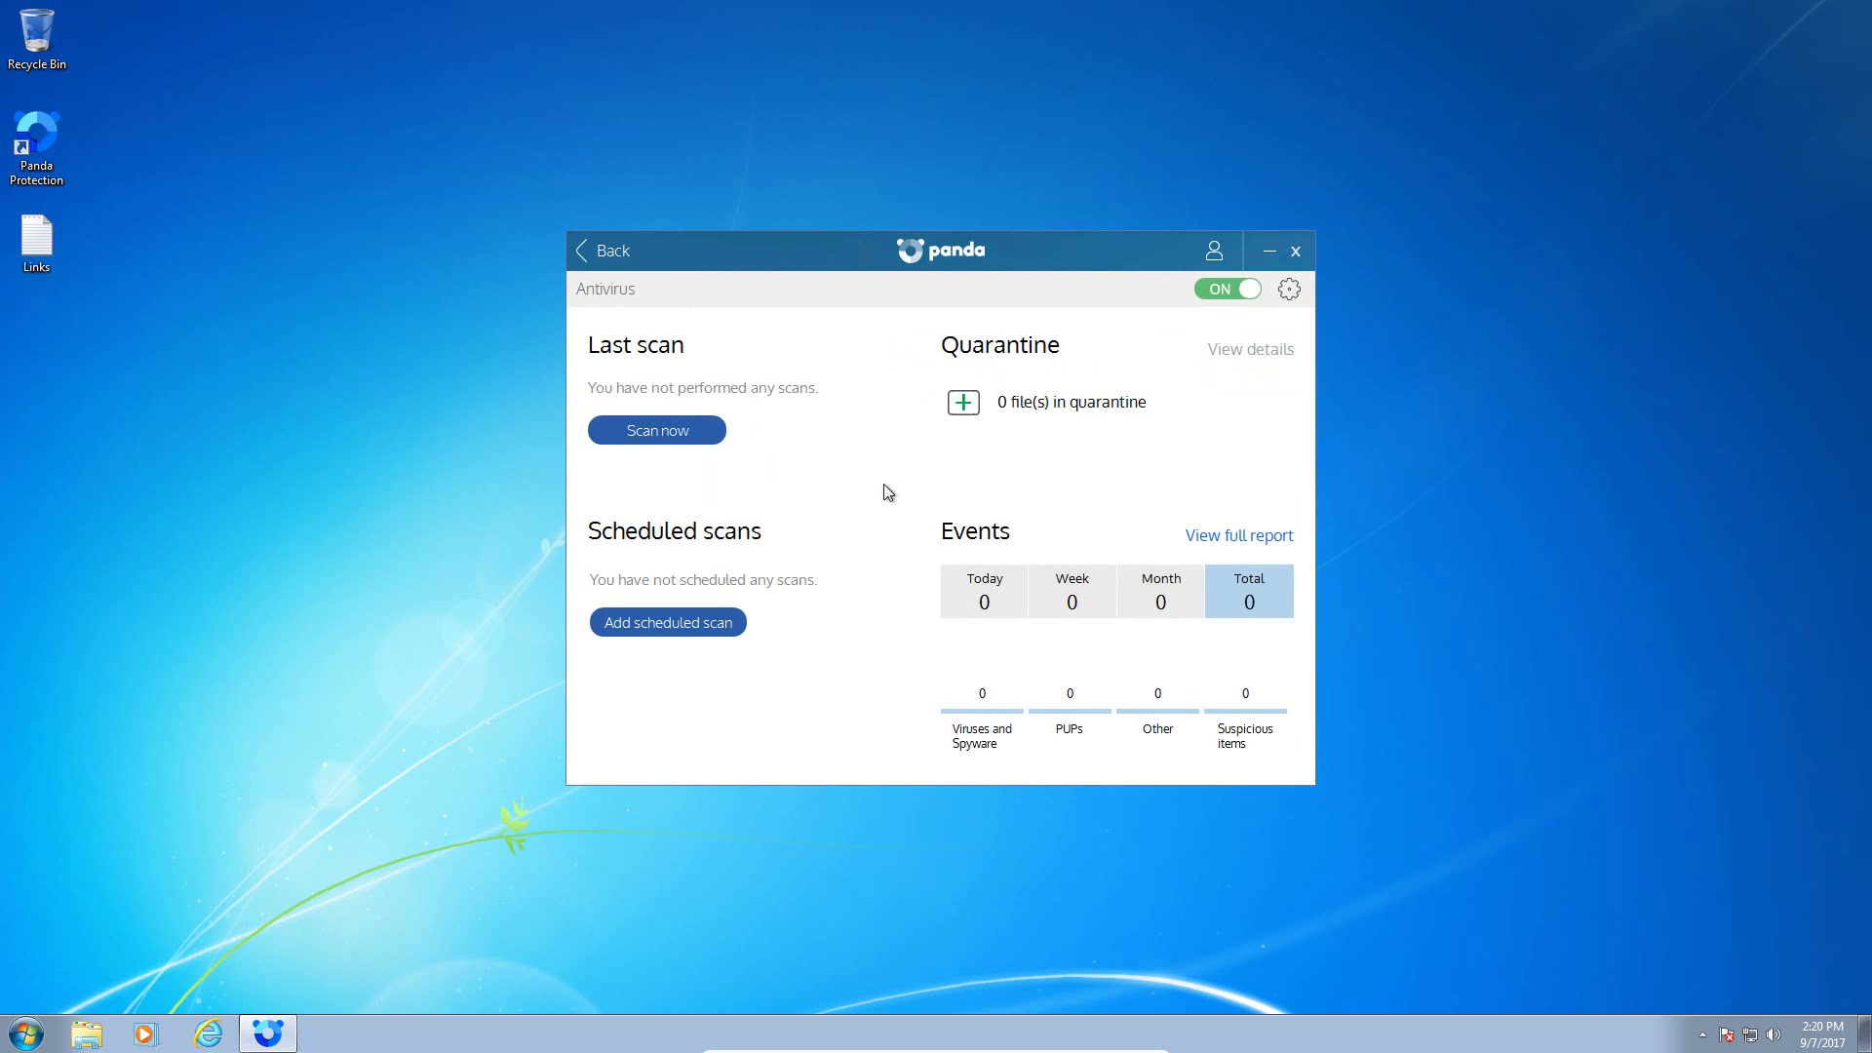
Step: Close Panda and launch Task Manager from the taskbar, centred, on the Processes list
click(620, 262)
click(1296, 251)
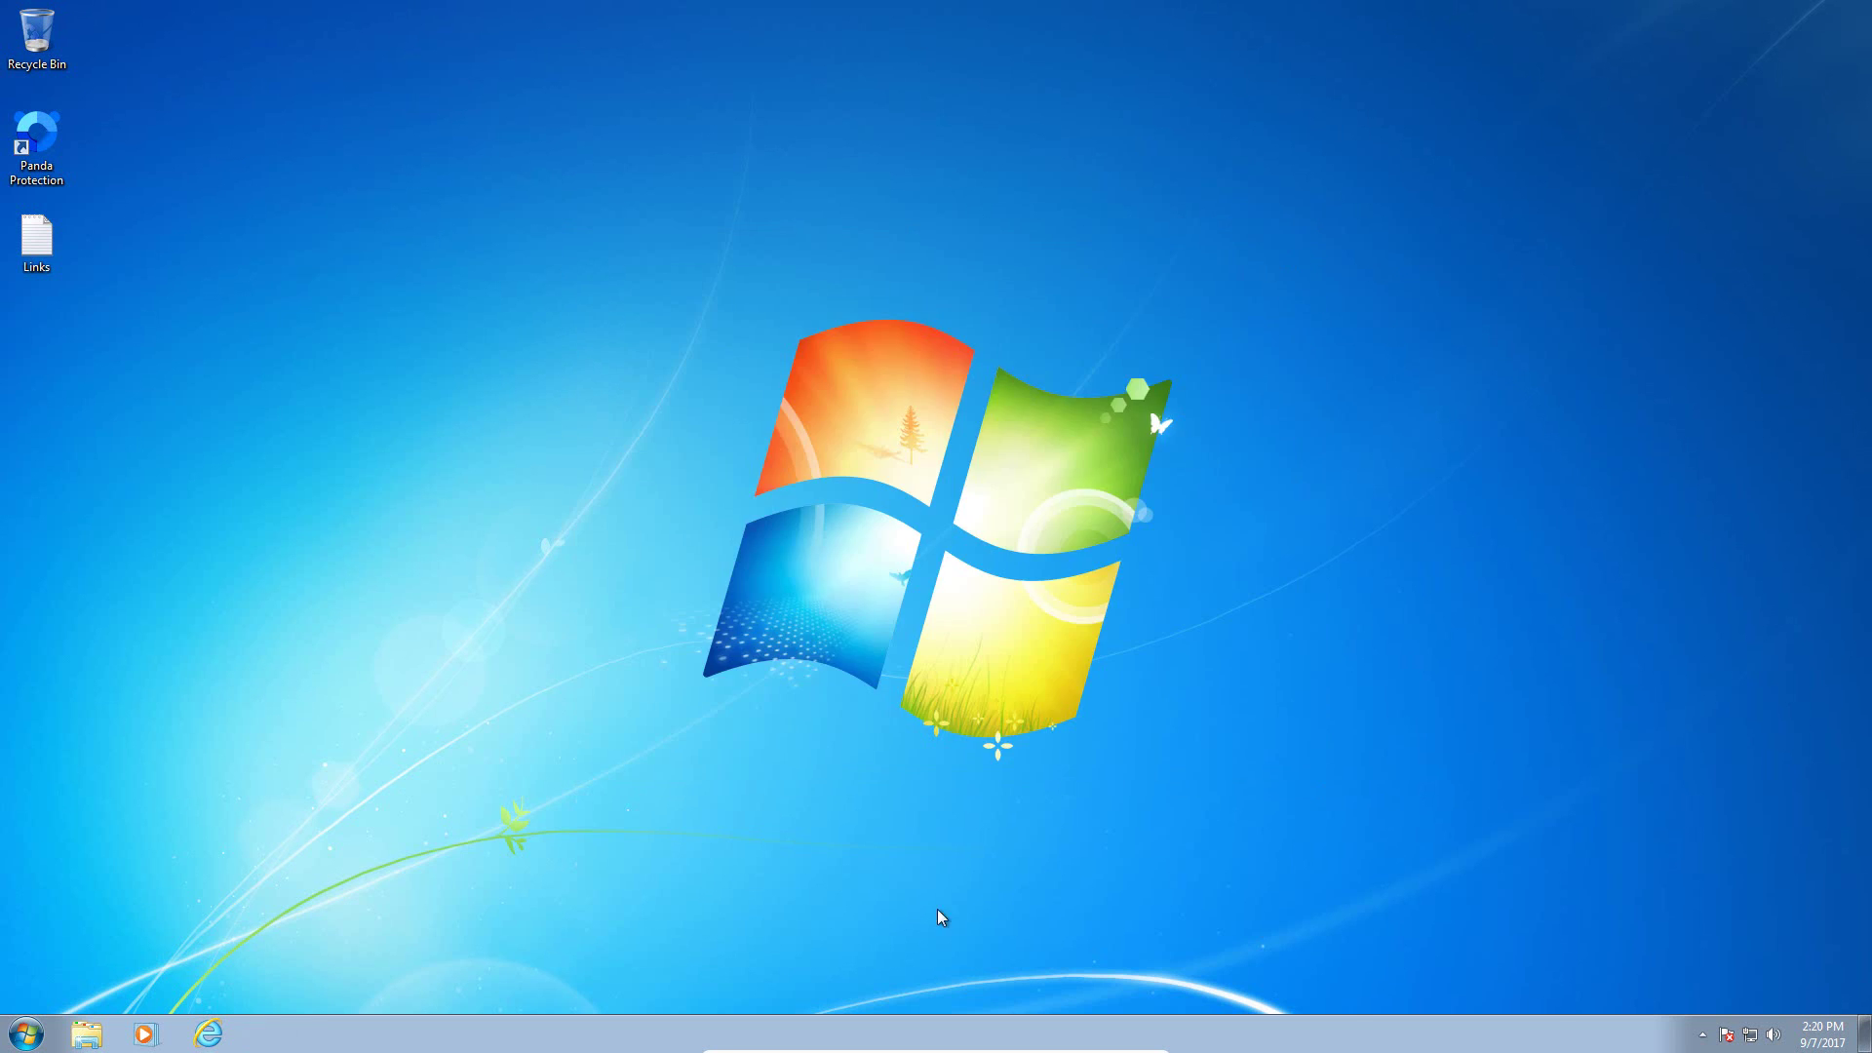
right_click(775, 1029)
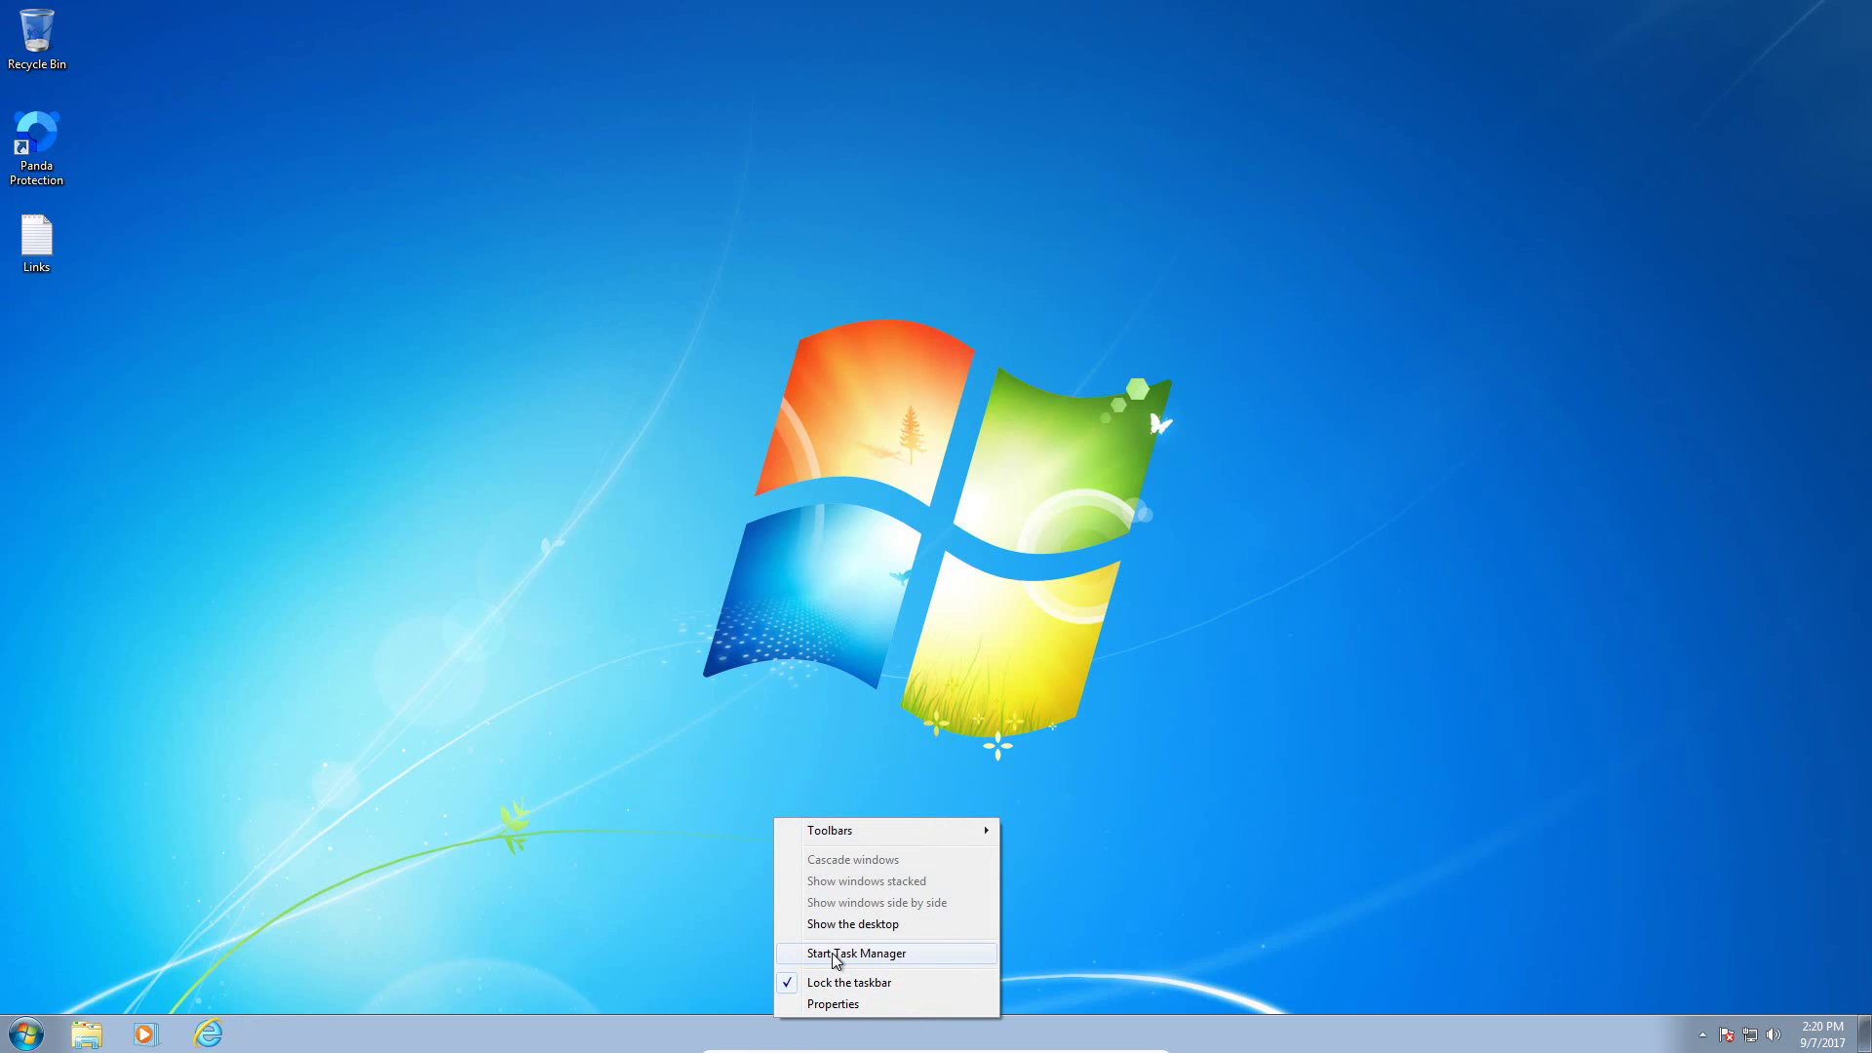
click(836, 960)
drag(203, 22, 750, 25)
drag(862, 36, 1142, 38)
click(952, 79)
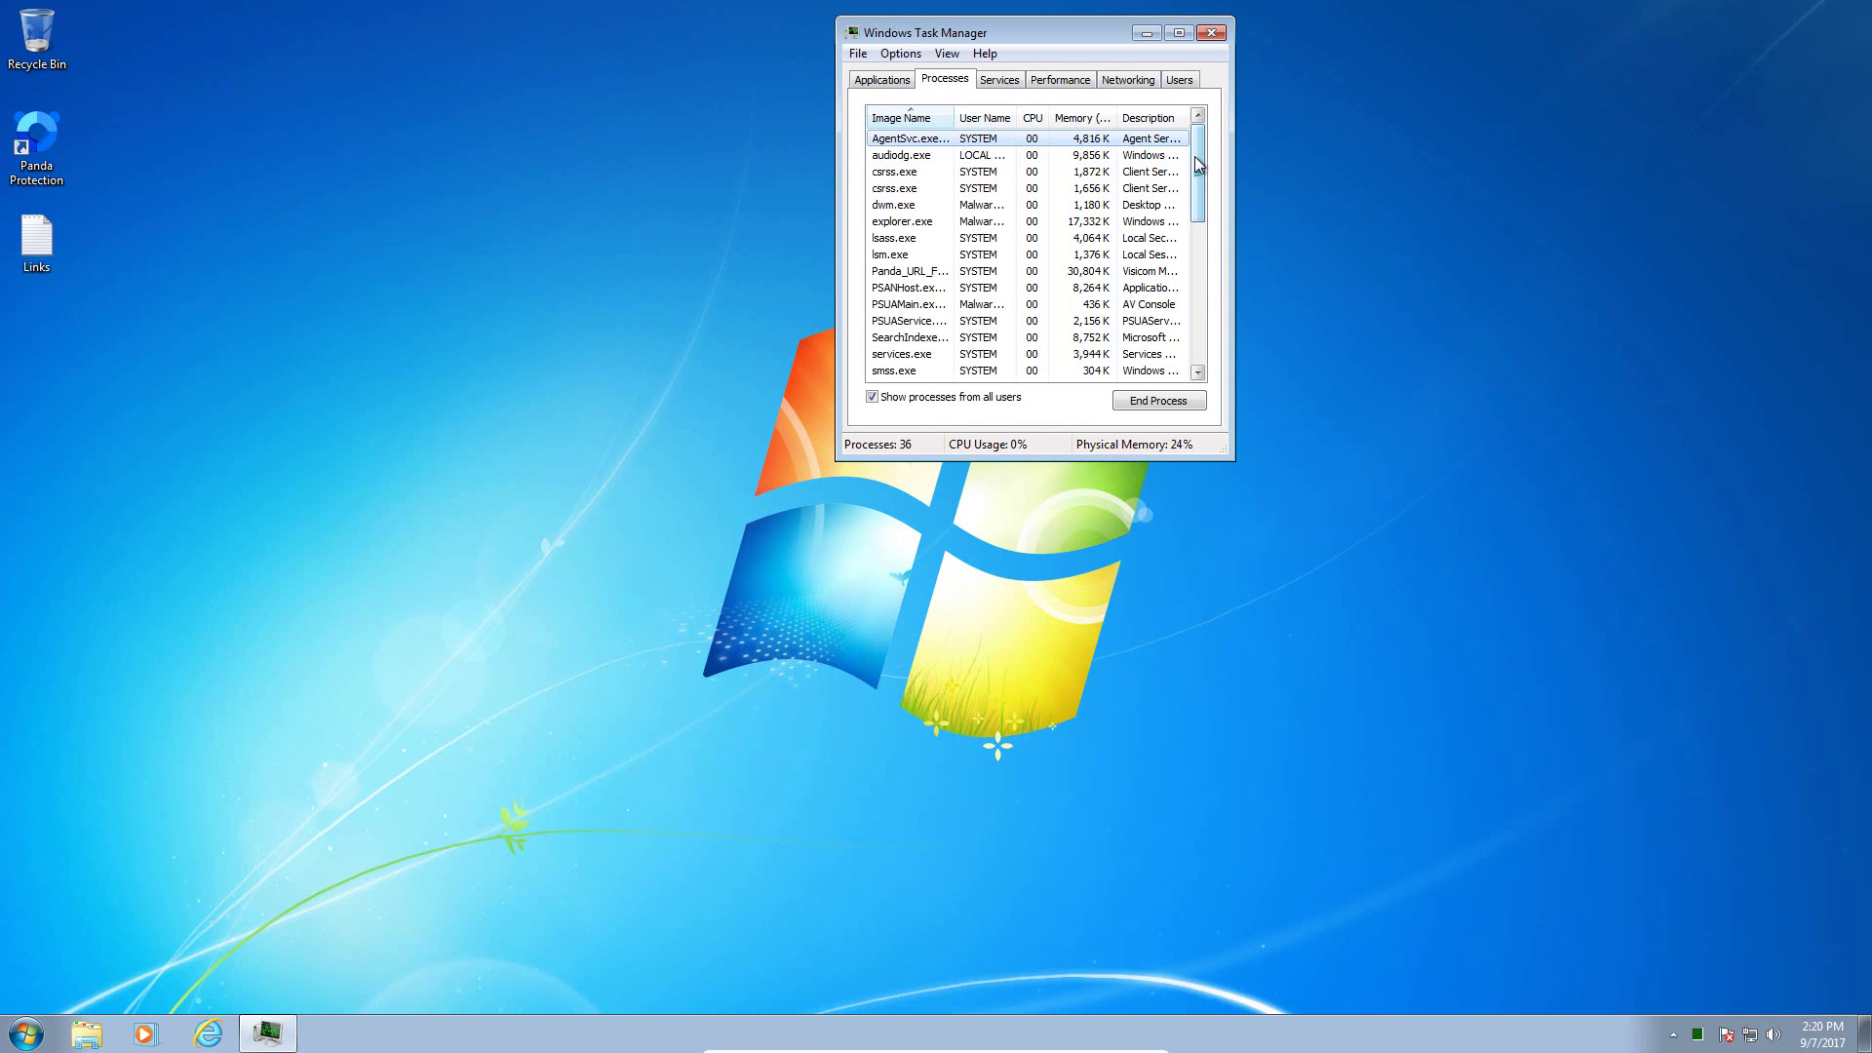
Step: Check memory use of PSANHost.exe, Panda_URL and PSUAService, then close Task Manager
click(1042, 288)
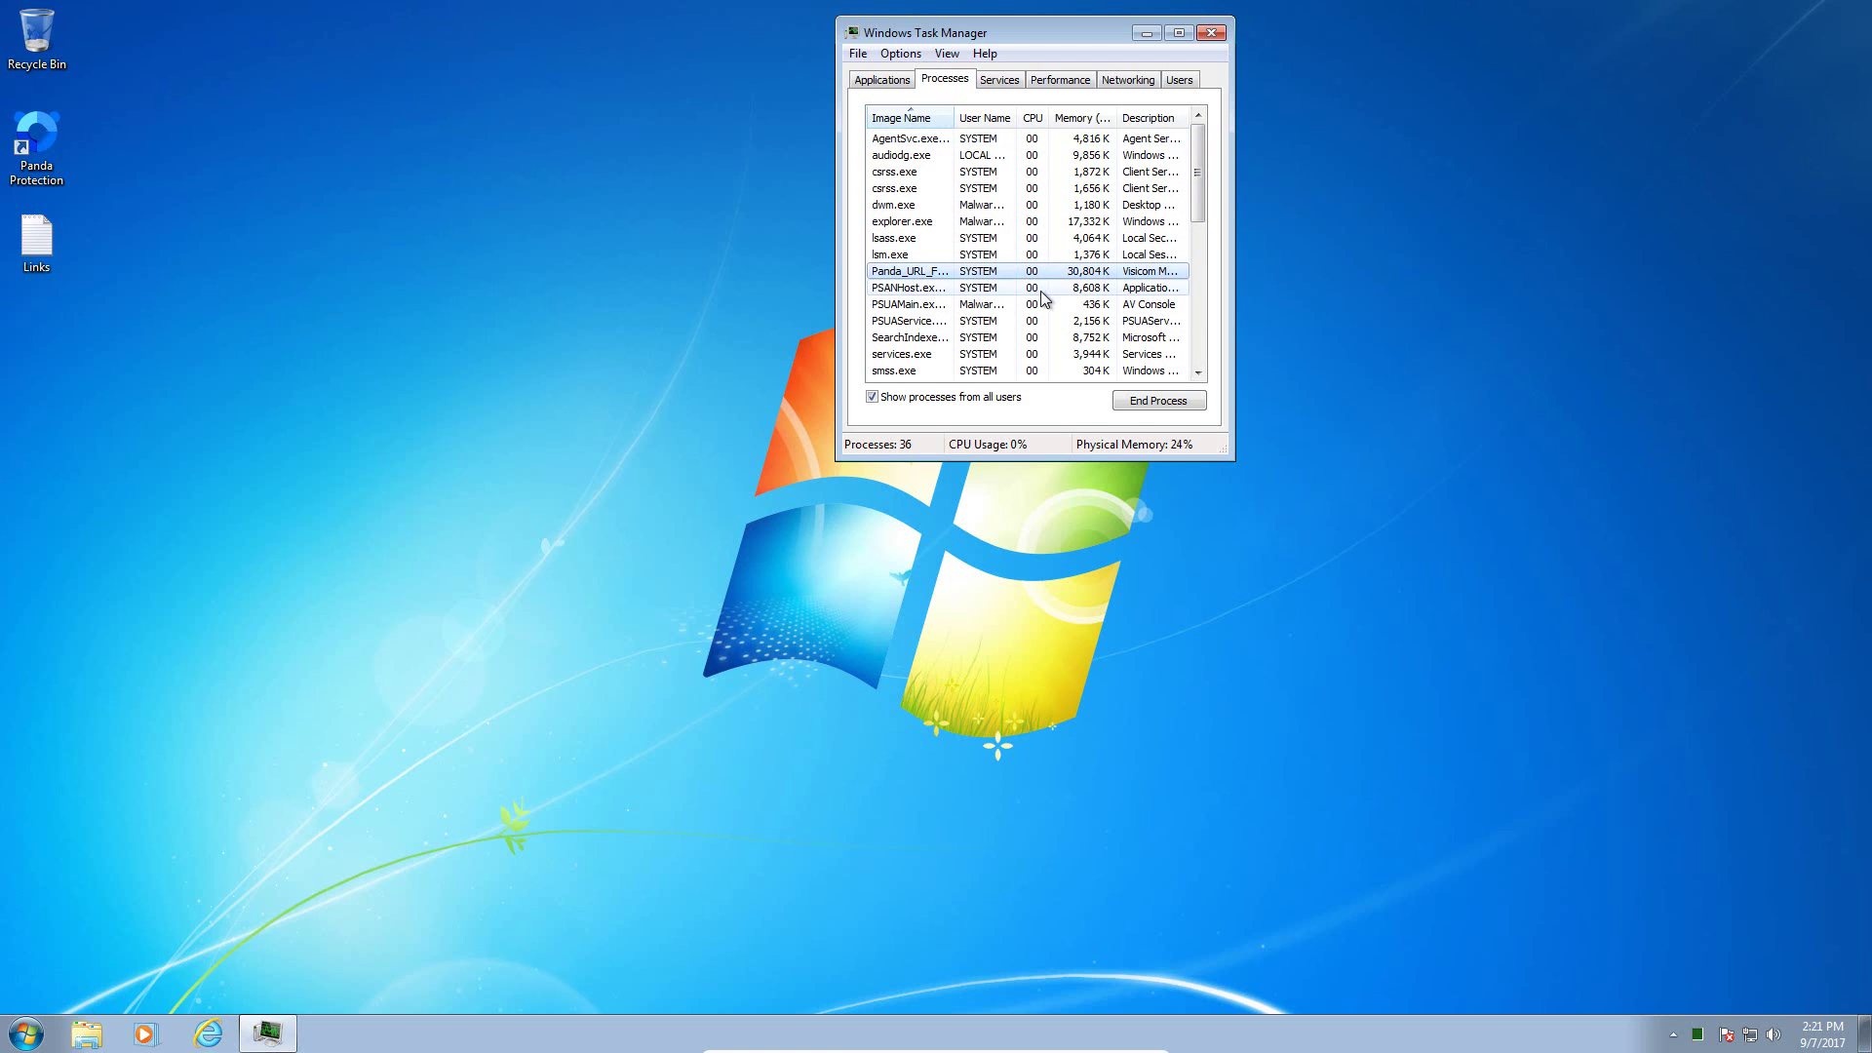
click(1016, 273)
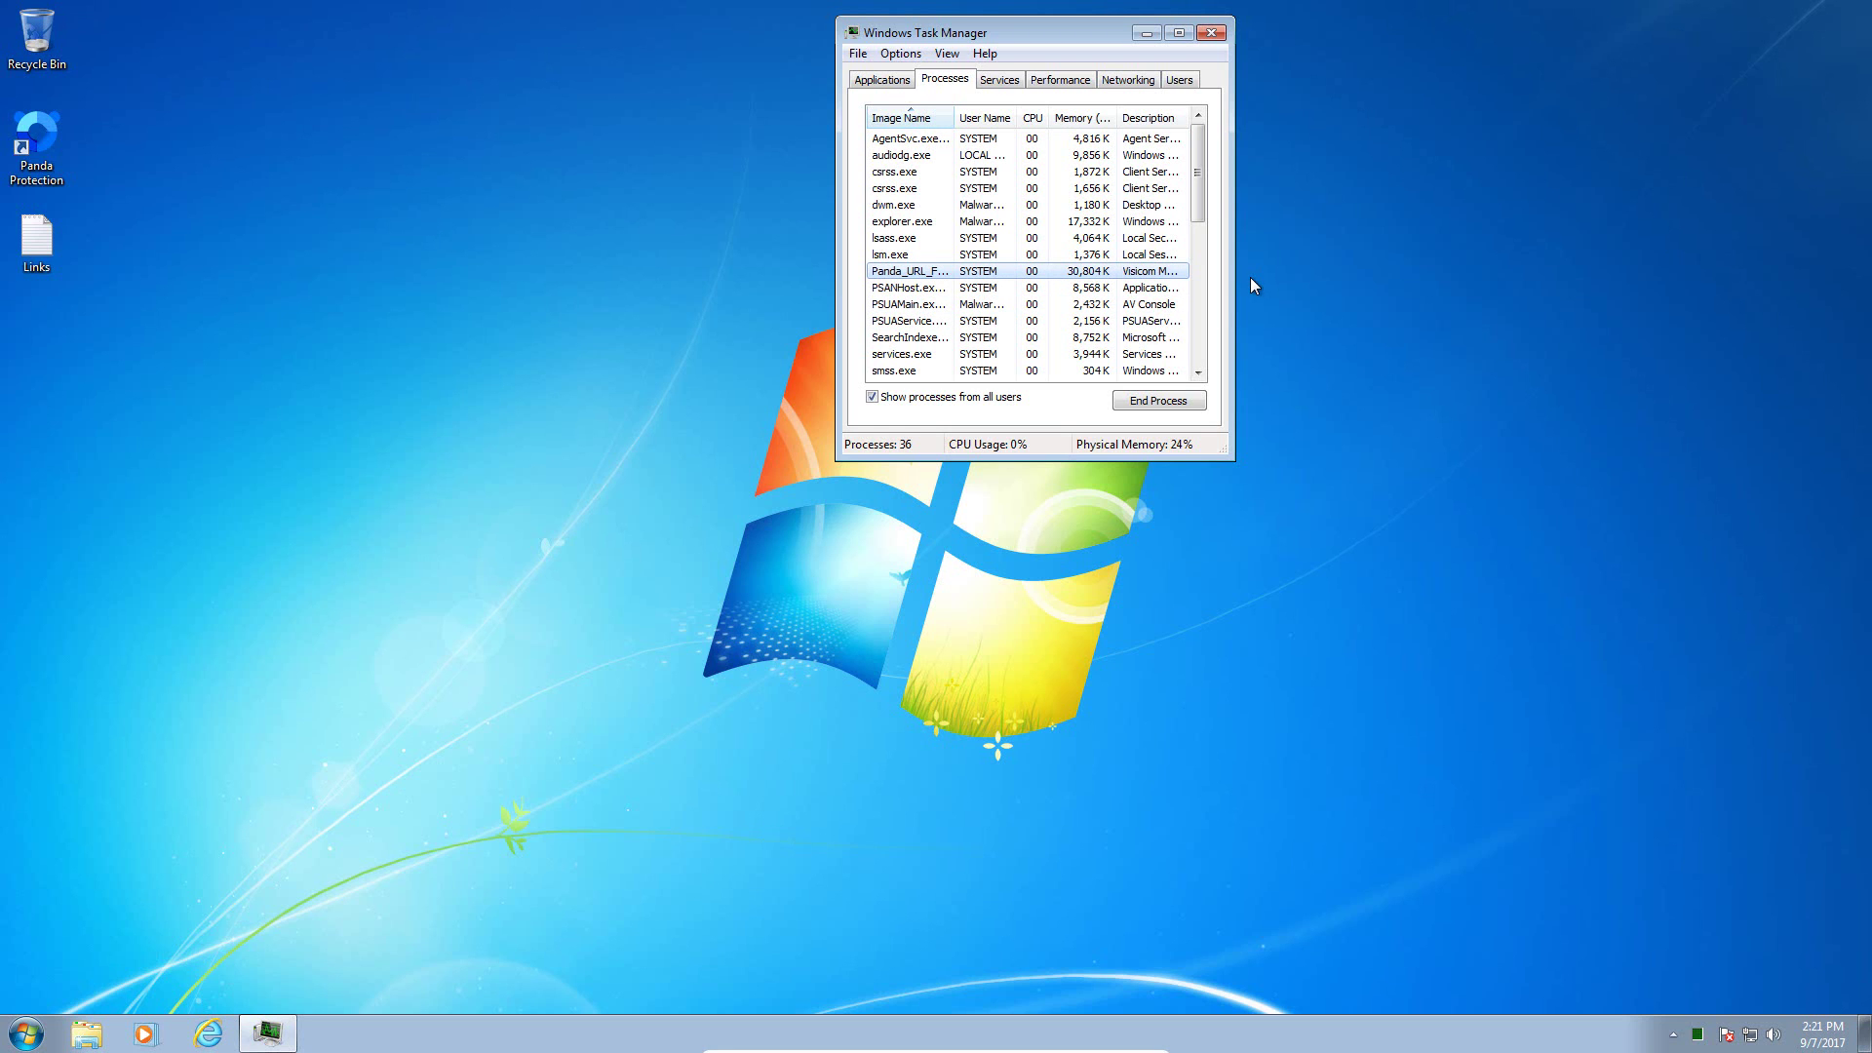
click(1113, 288)
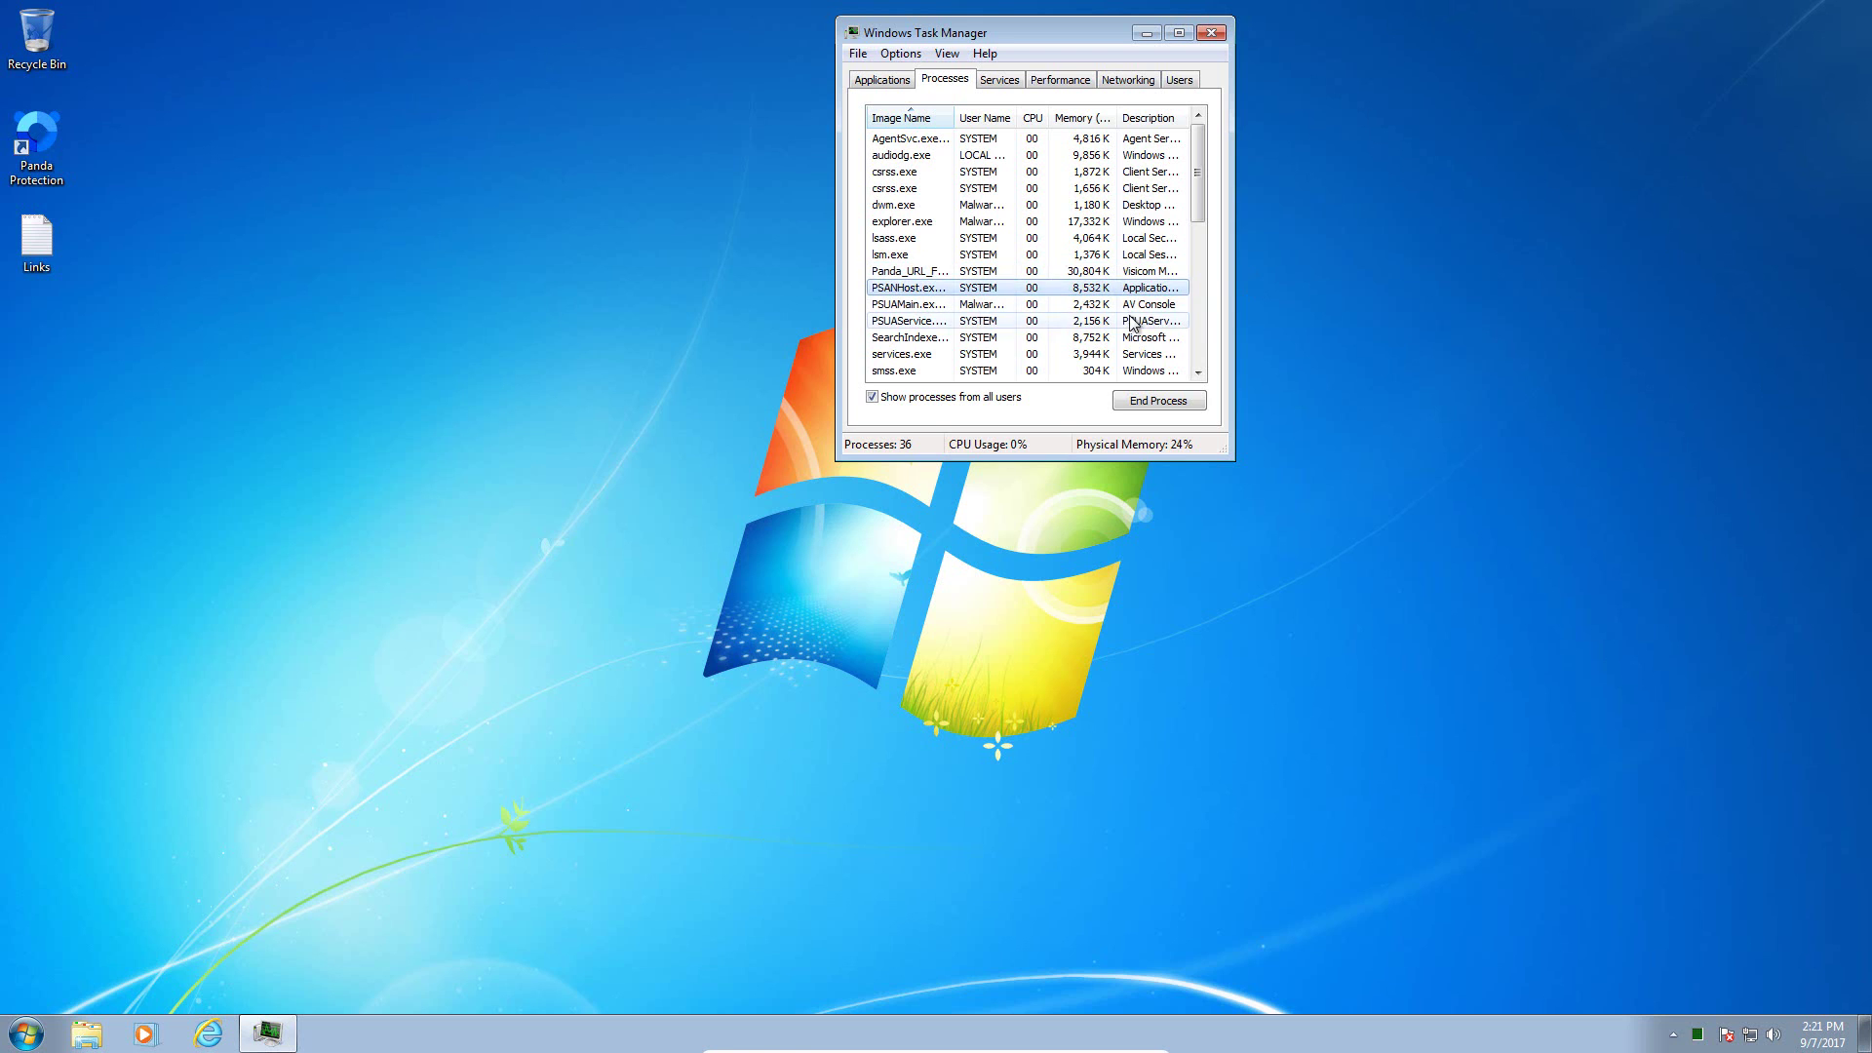
click(1131, 322)
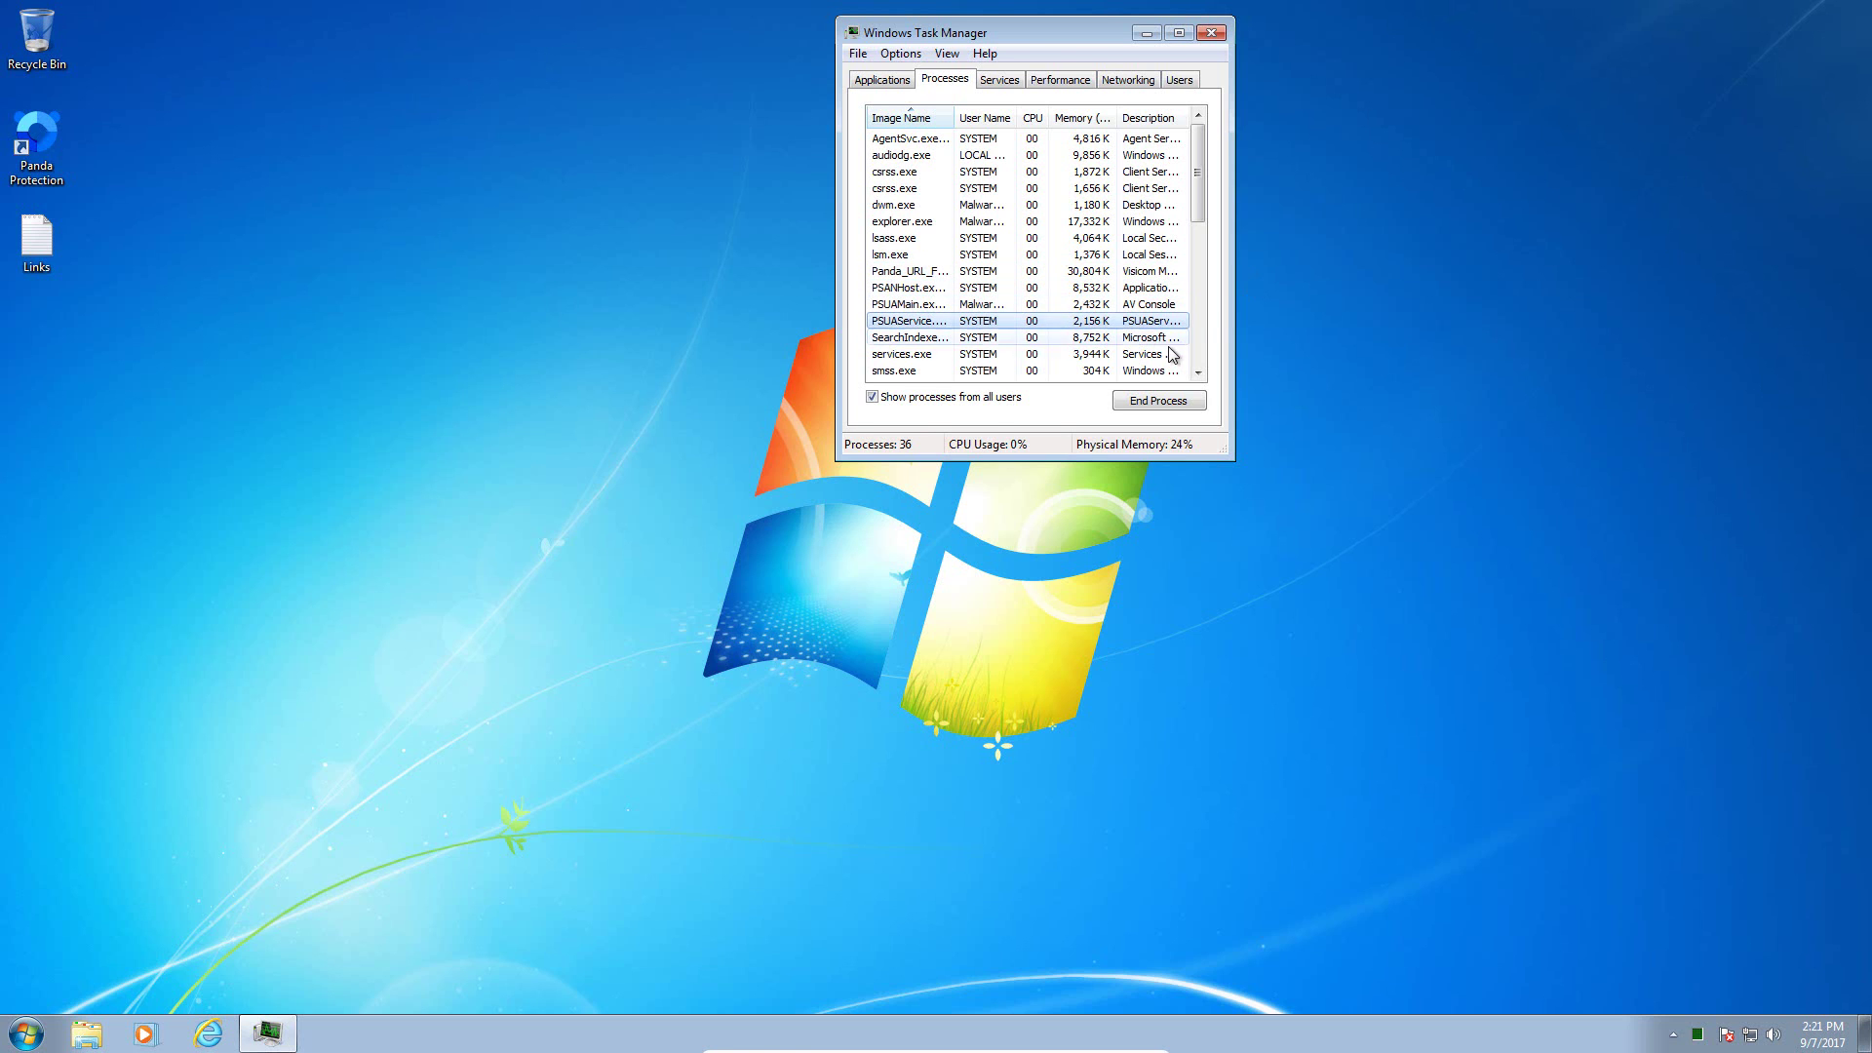
click(1211, 35)
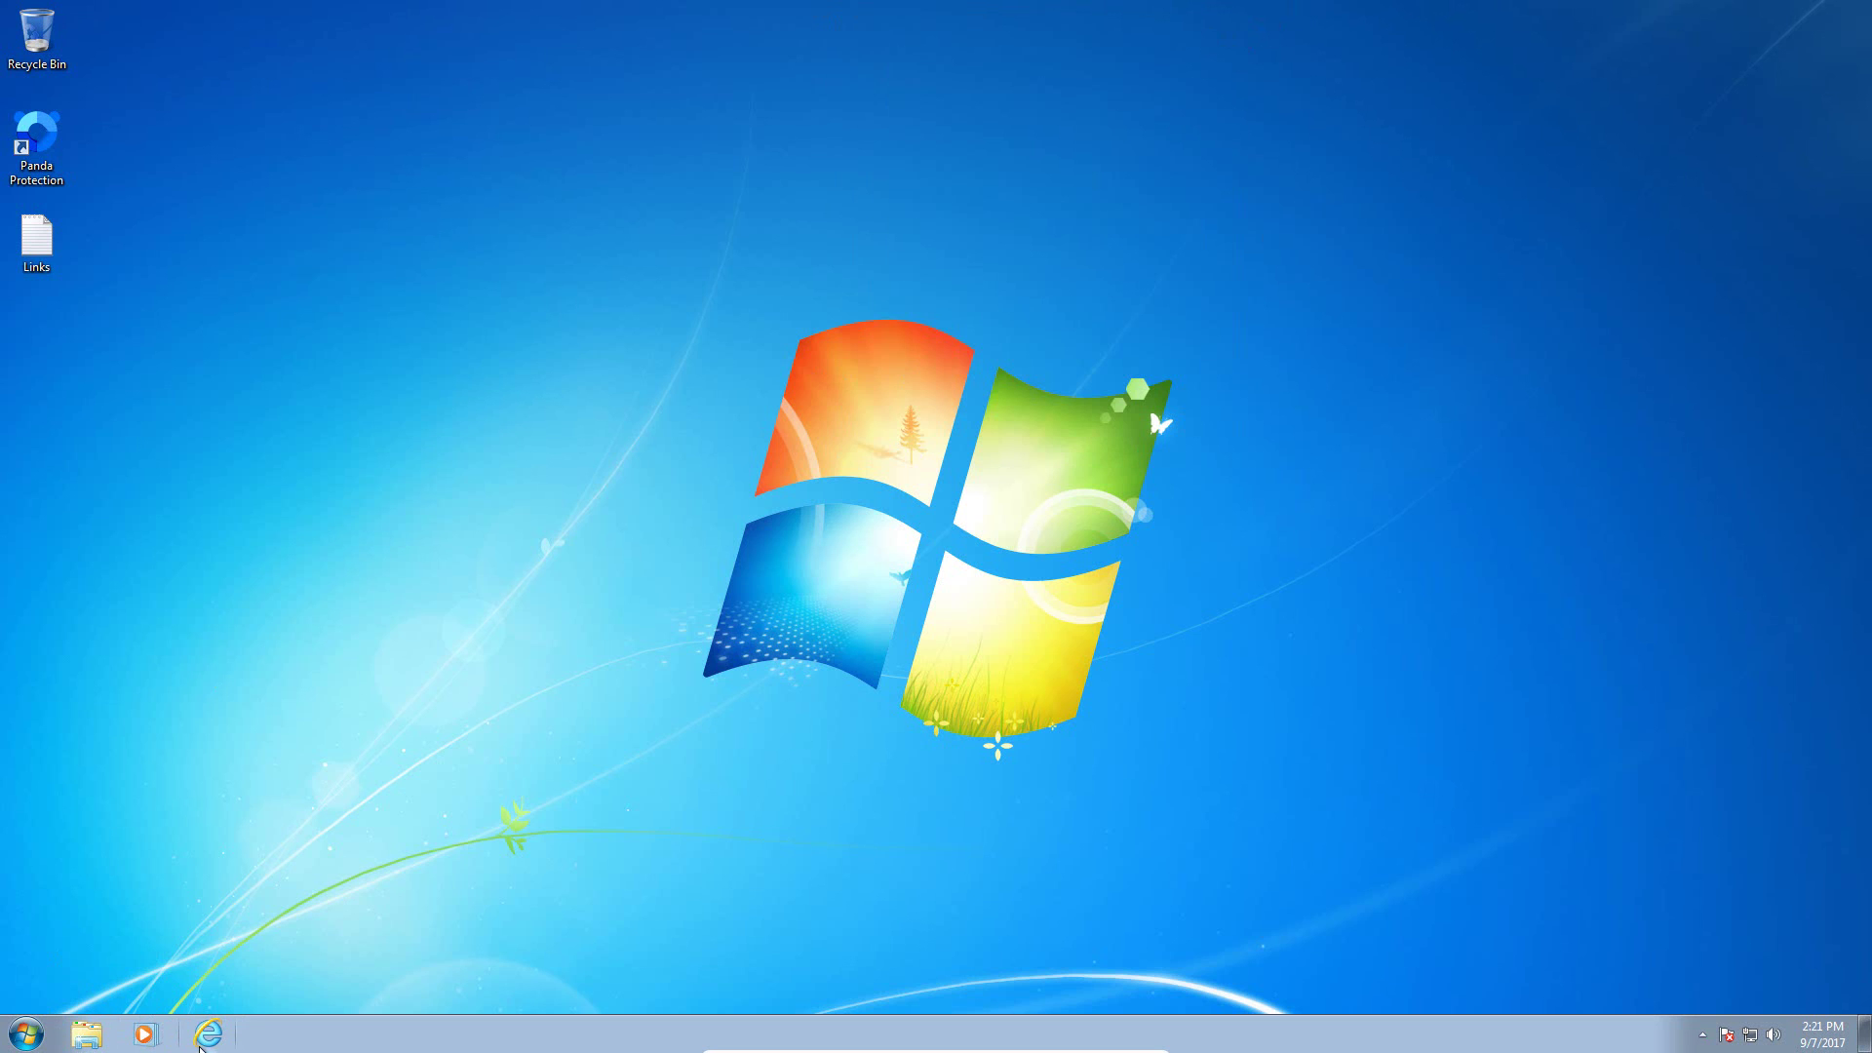
Step: Open the Links file in Notepad on the right and Internet Explorer over it, showing Google
double_click(36, 239)
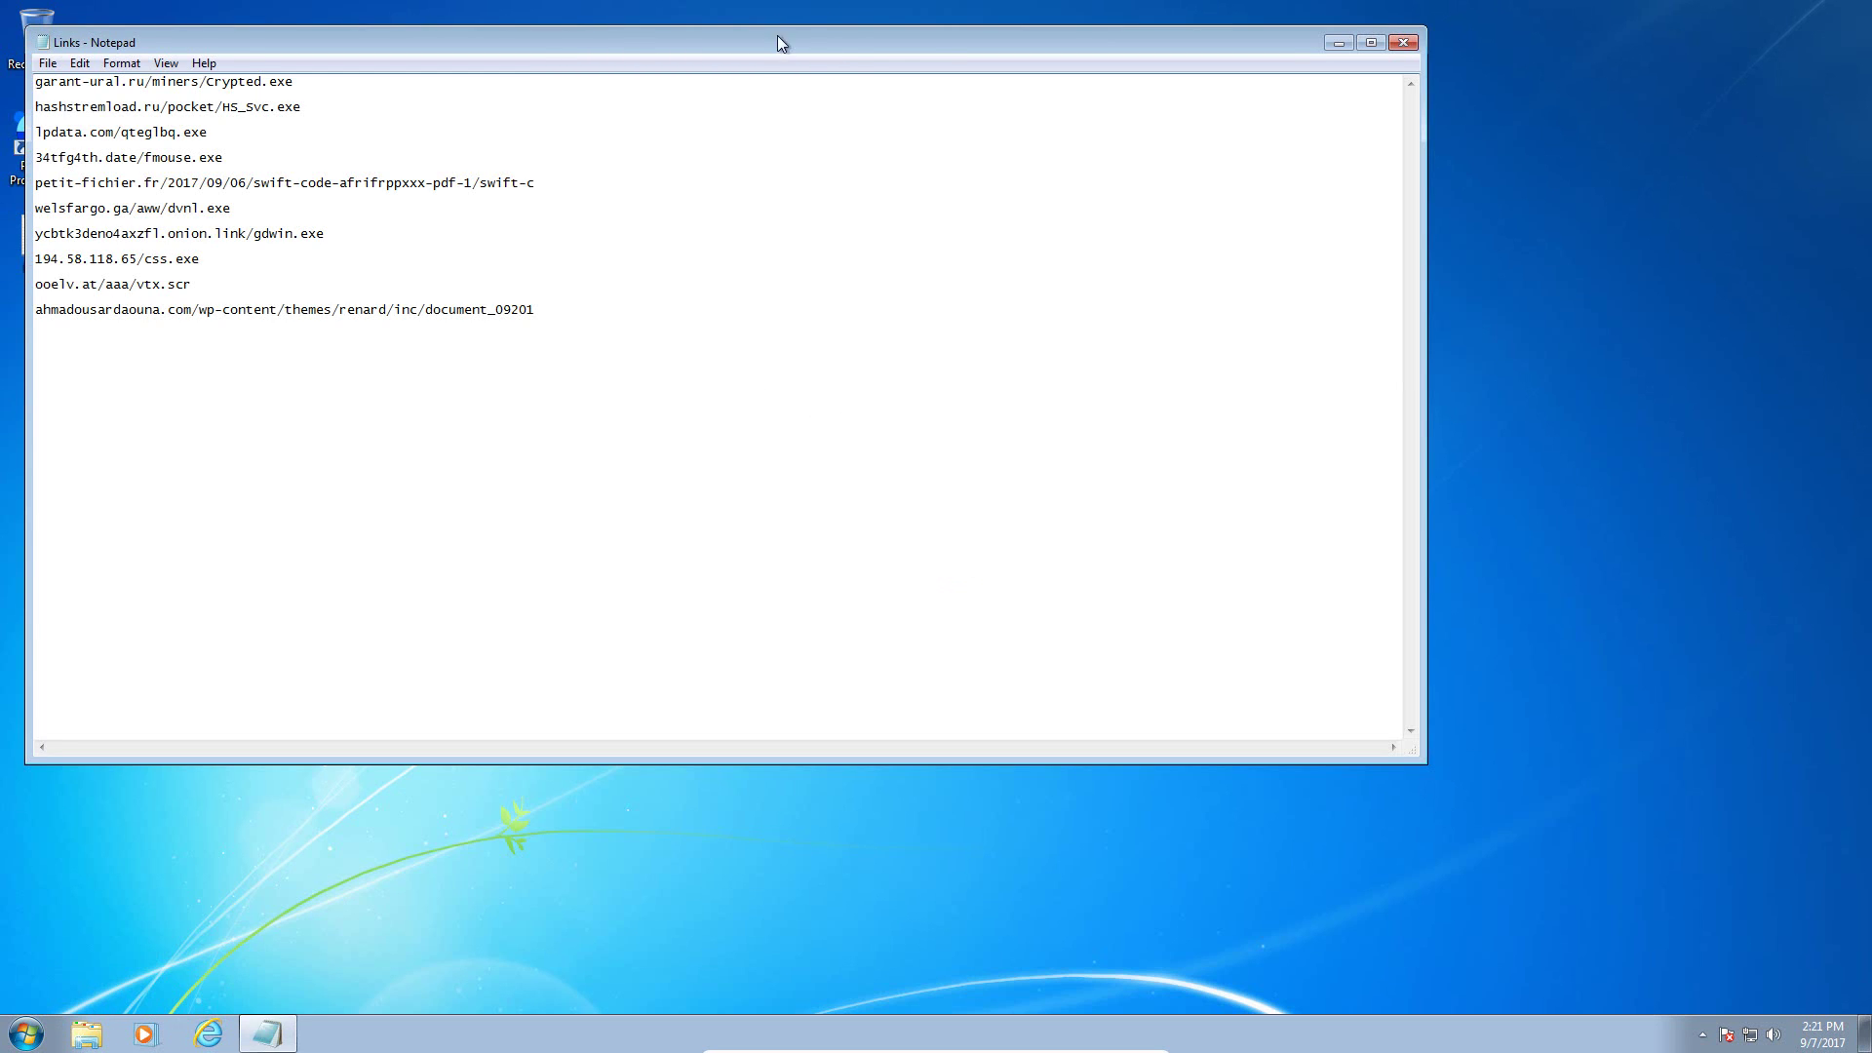
drag(777, 38, 1180, 50)
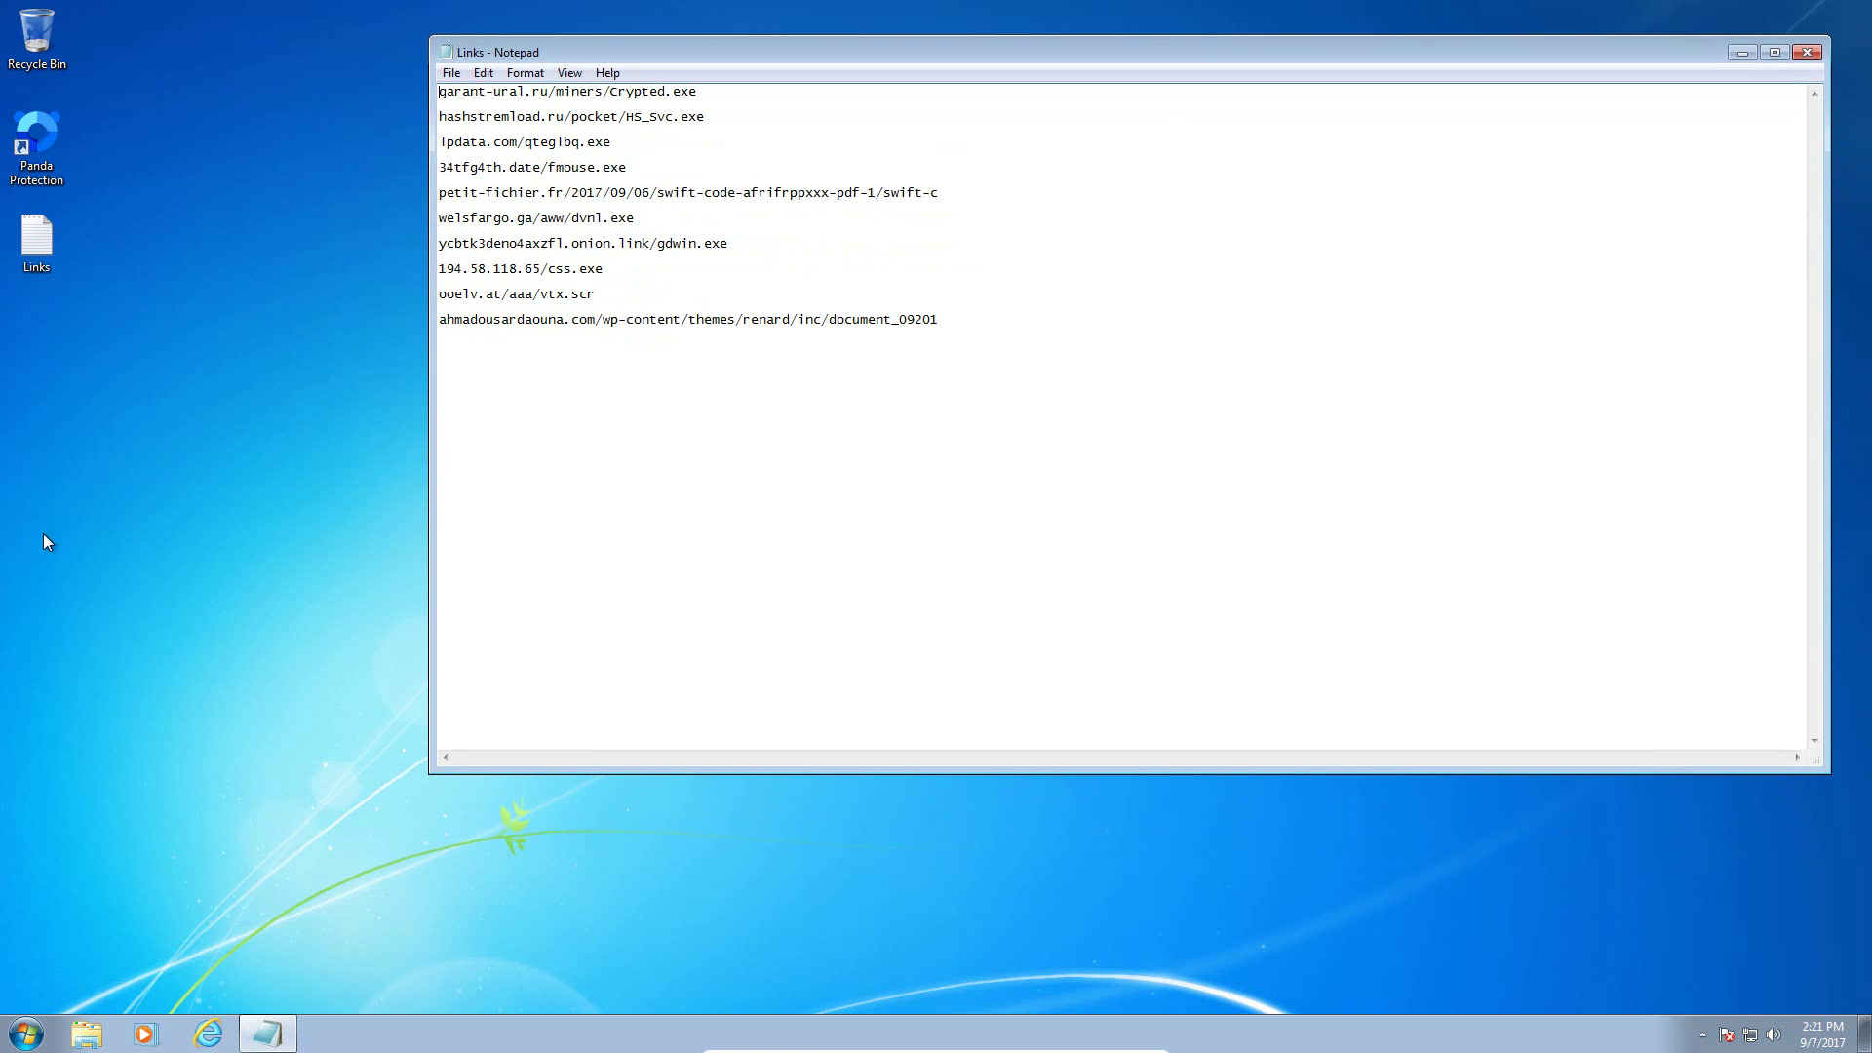
click(214, 1039)
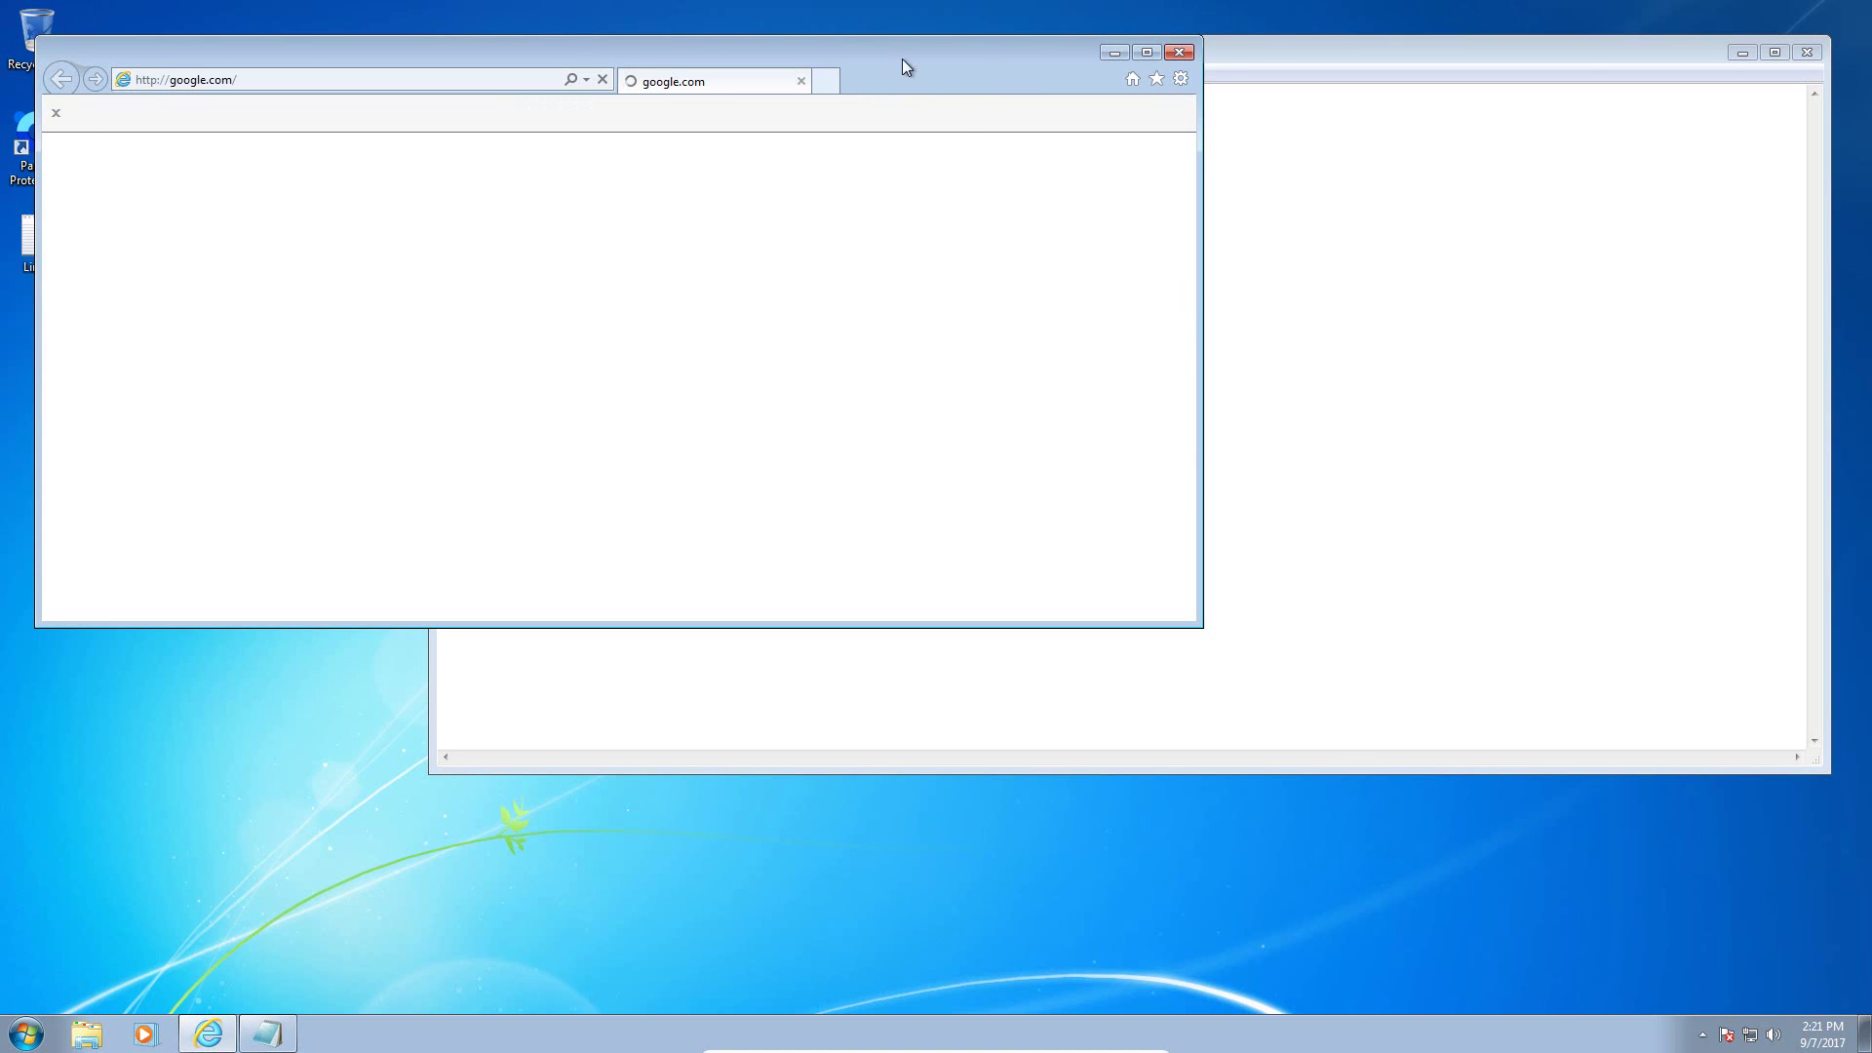
drag(798, 51, 956, 230)
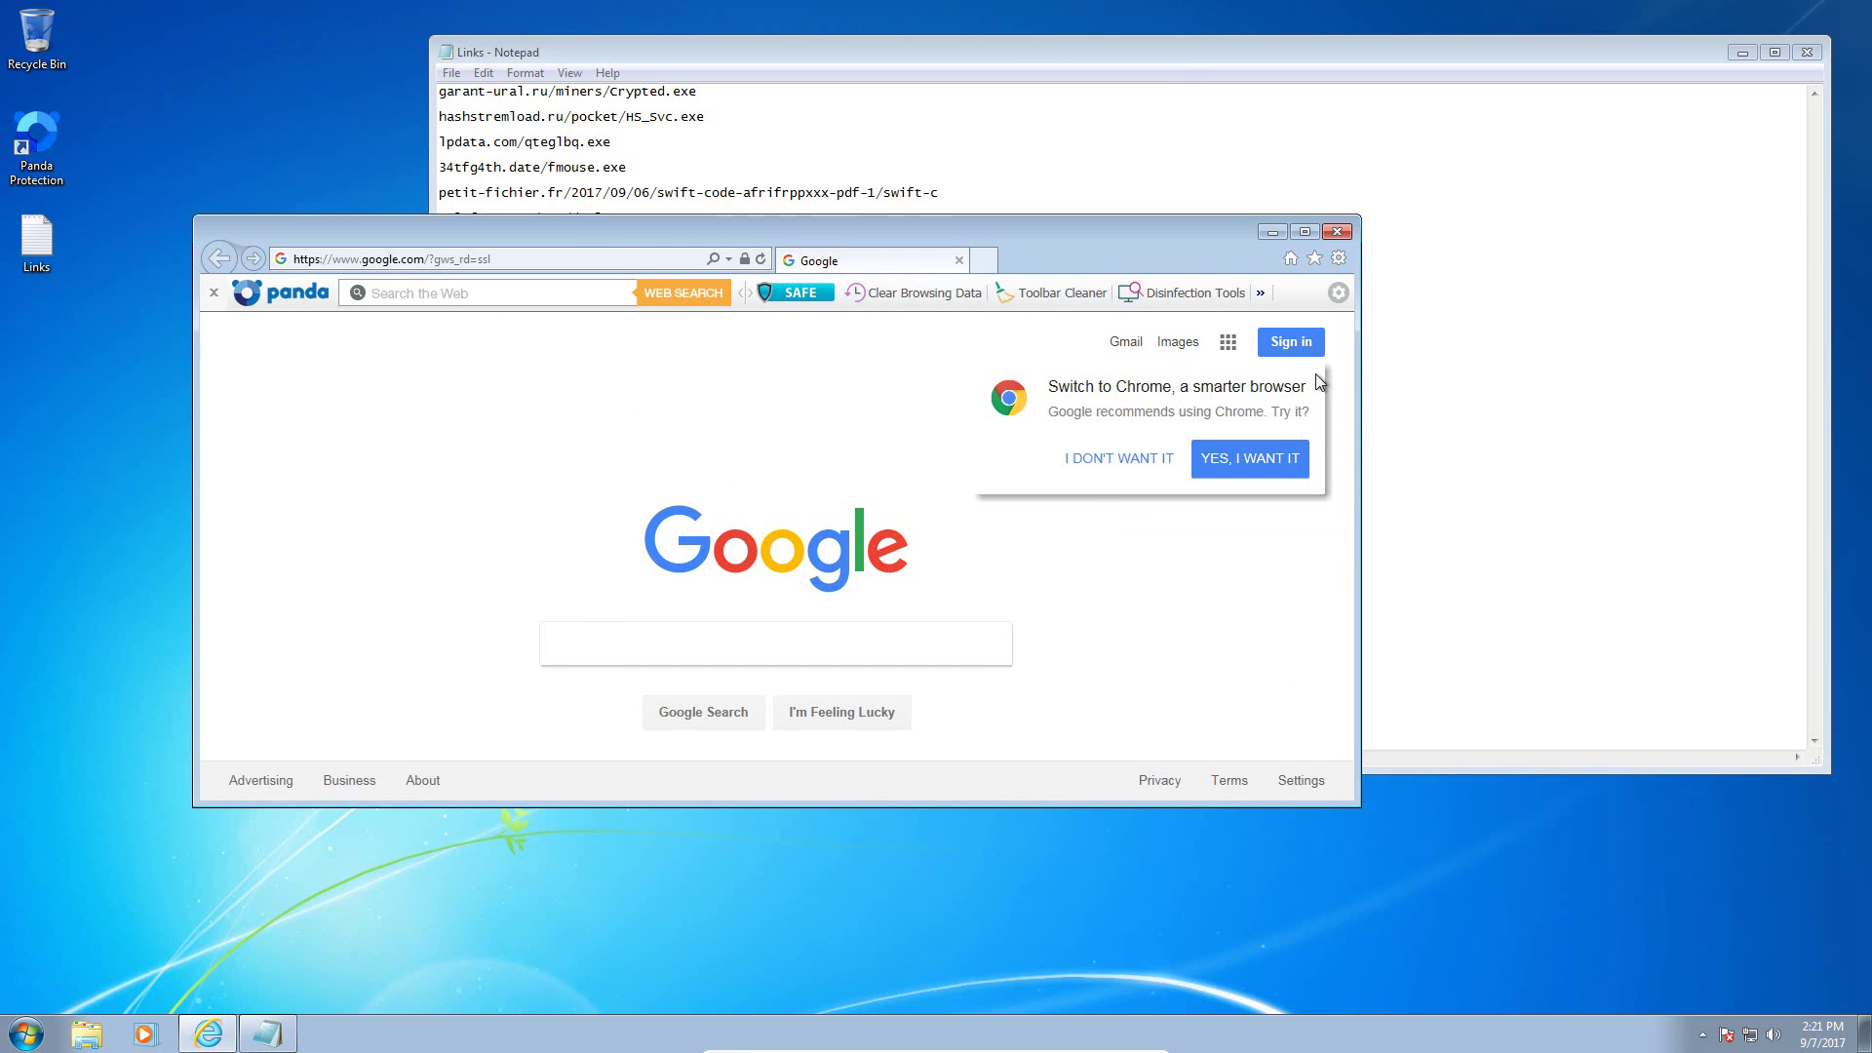
double_click(597, 92)
click(597, 92)
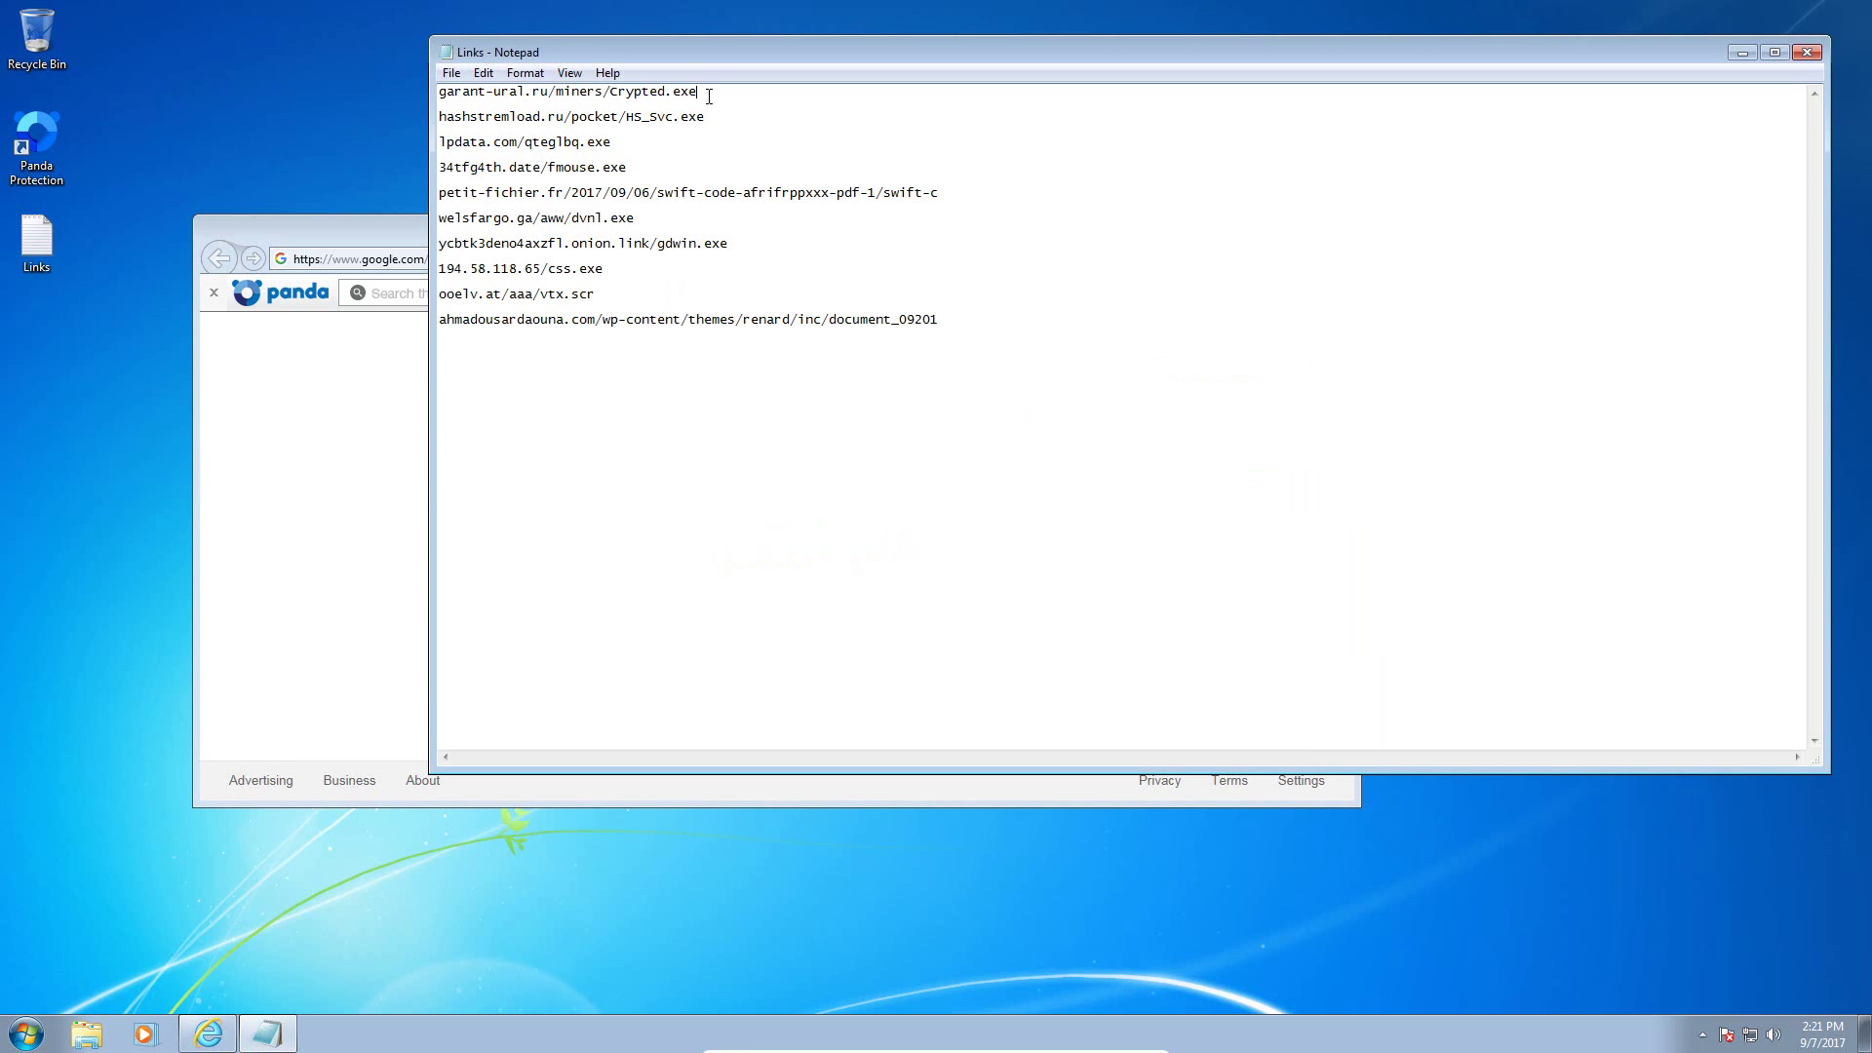
Step: Open the copied link garant-ural.ru/miners/Crypted.exe in Internet Explorer and run the Crypted.exe download
drag(702, 94, 440, 91)
right_click(495, 93)
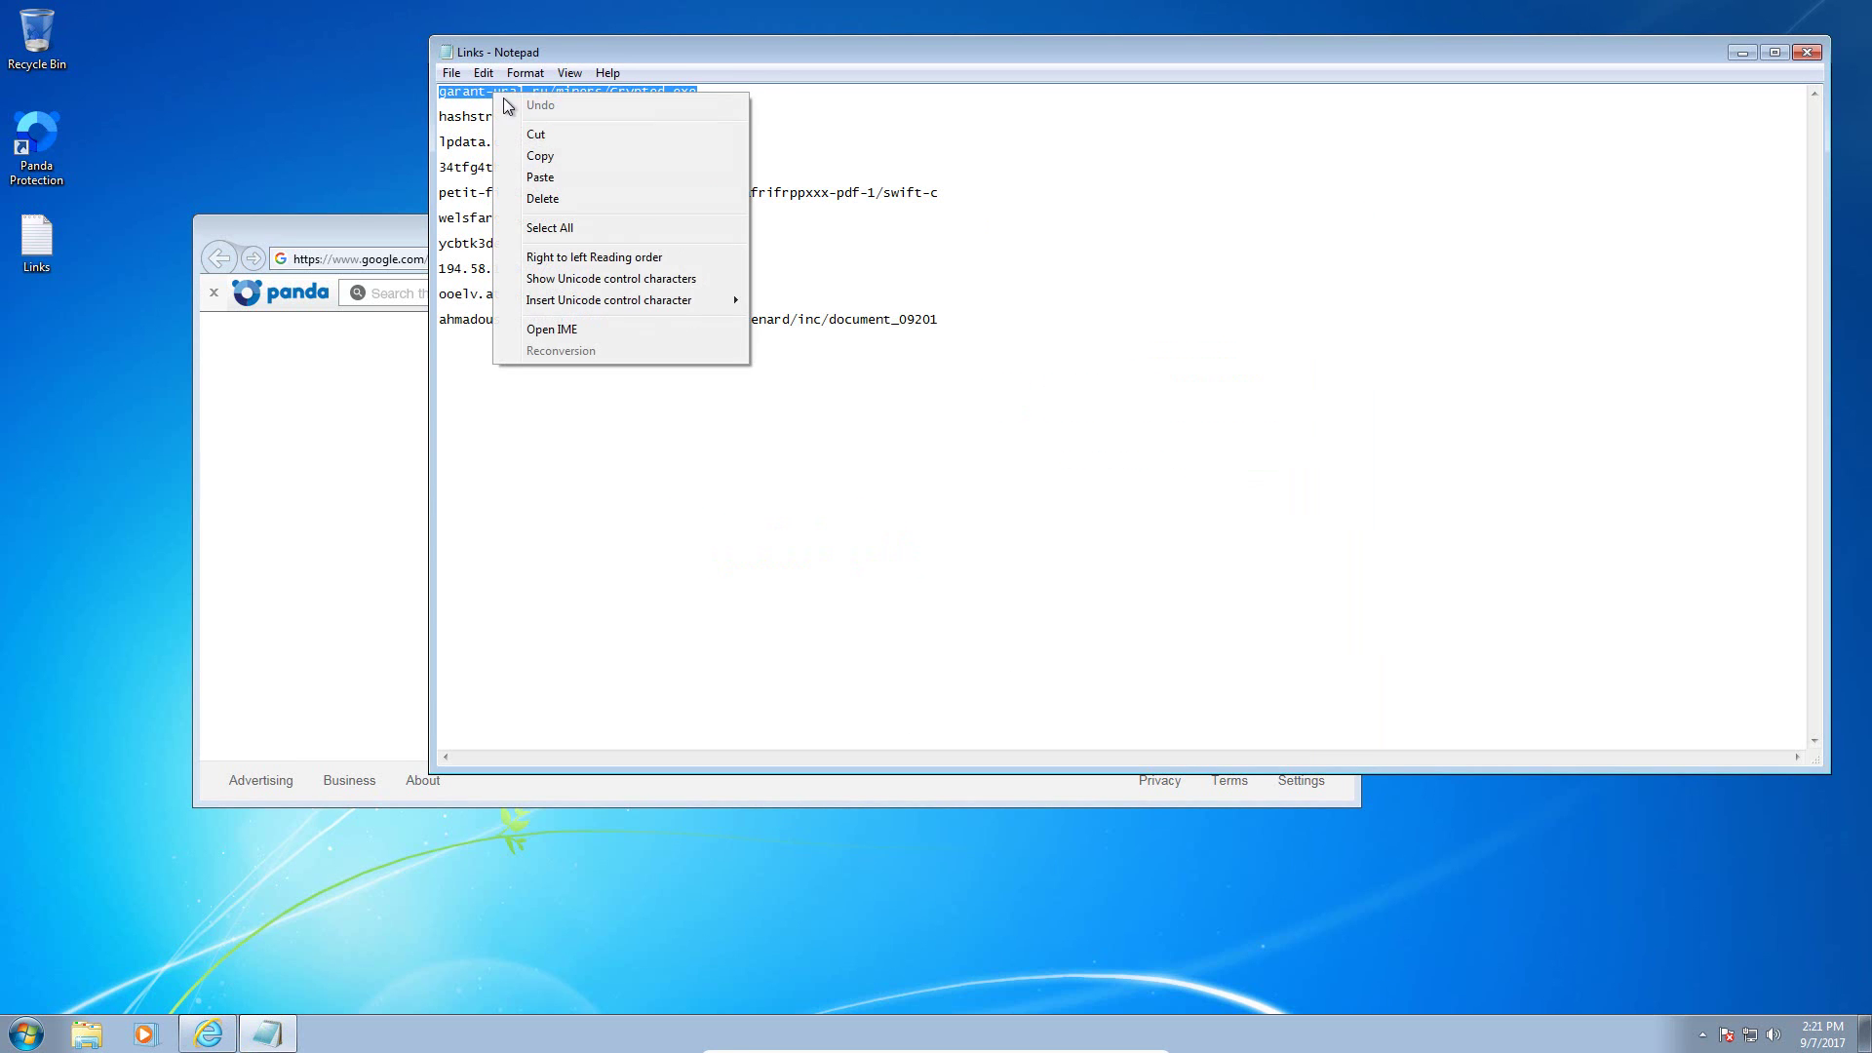
click(555, 157)
click(325, 236)
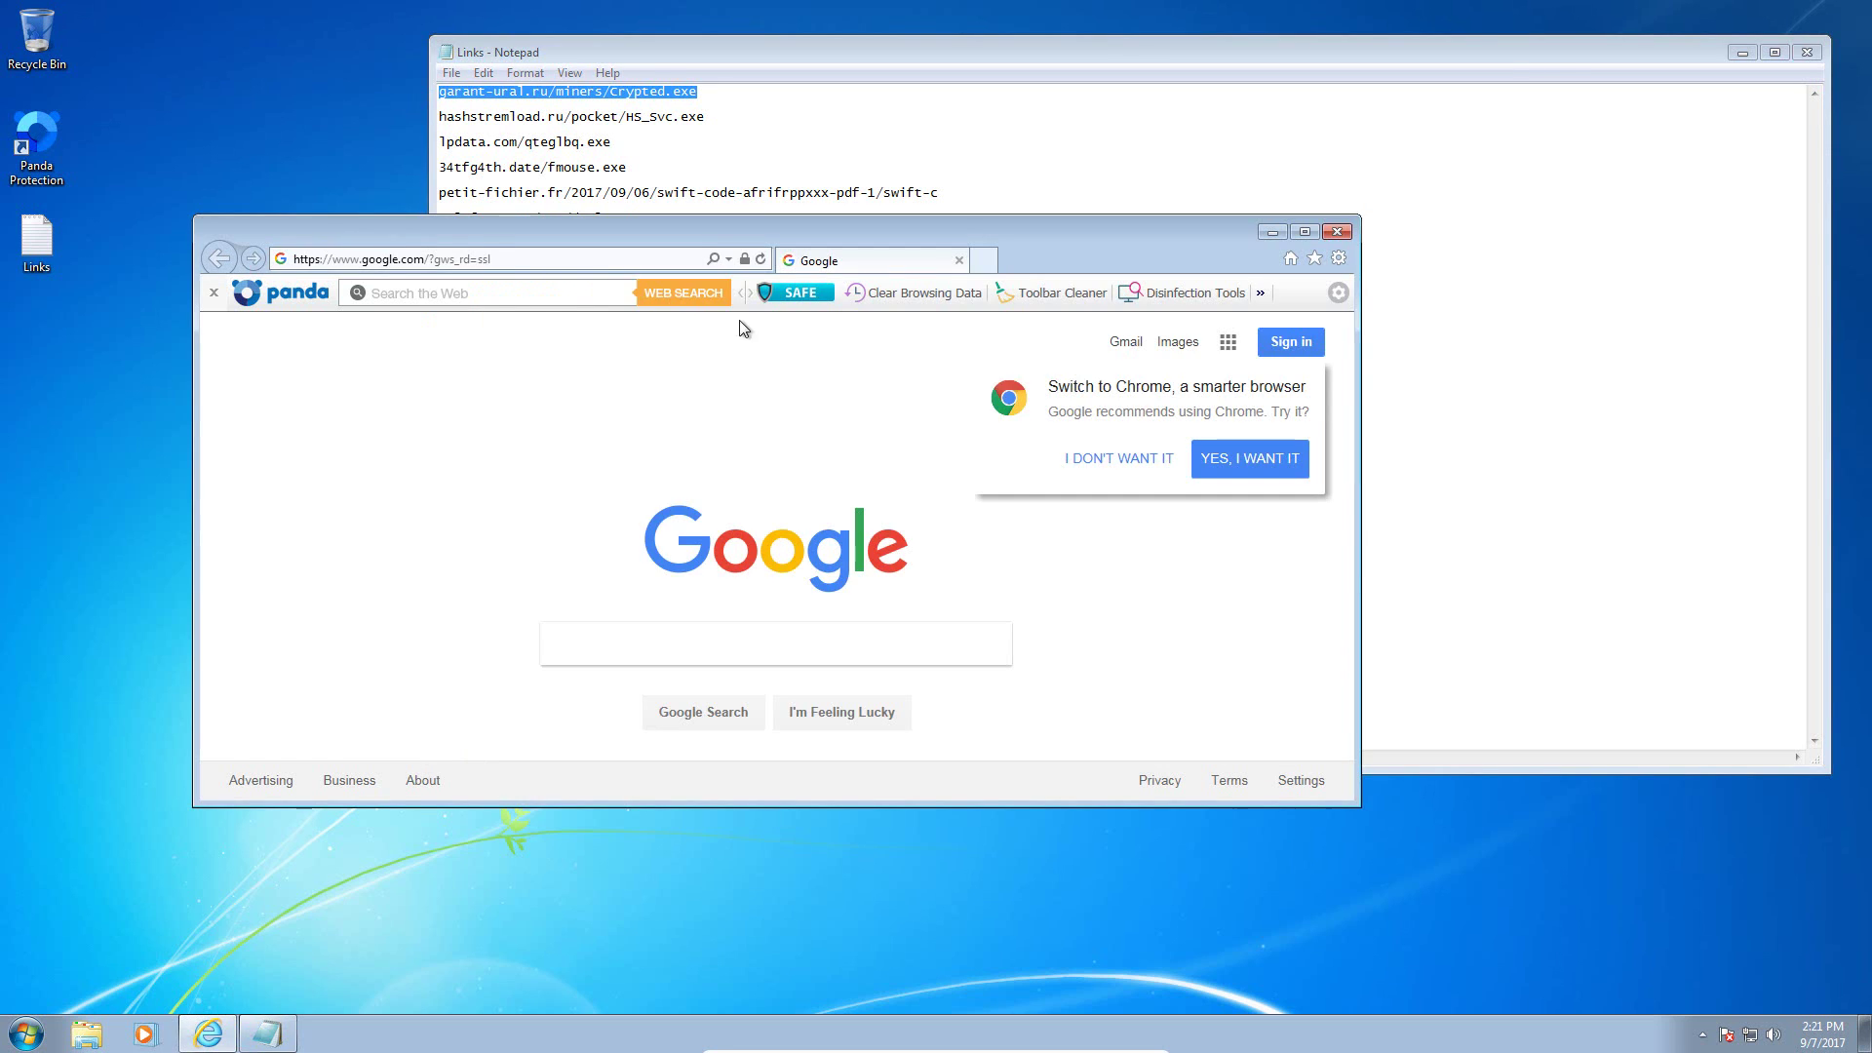
click(530, 261)
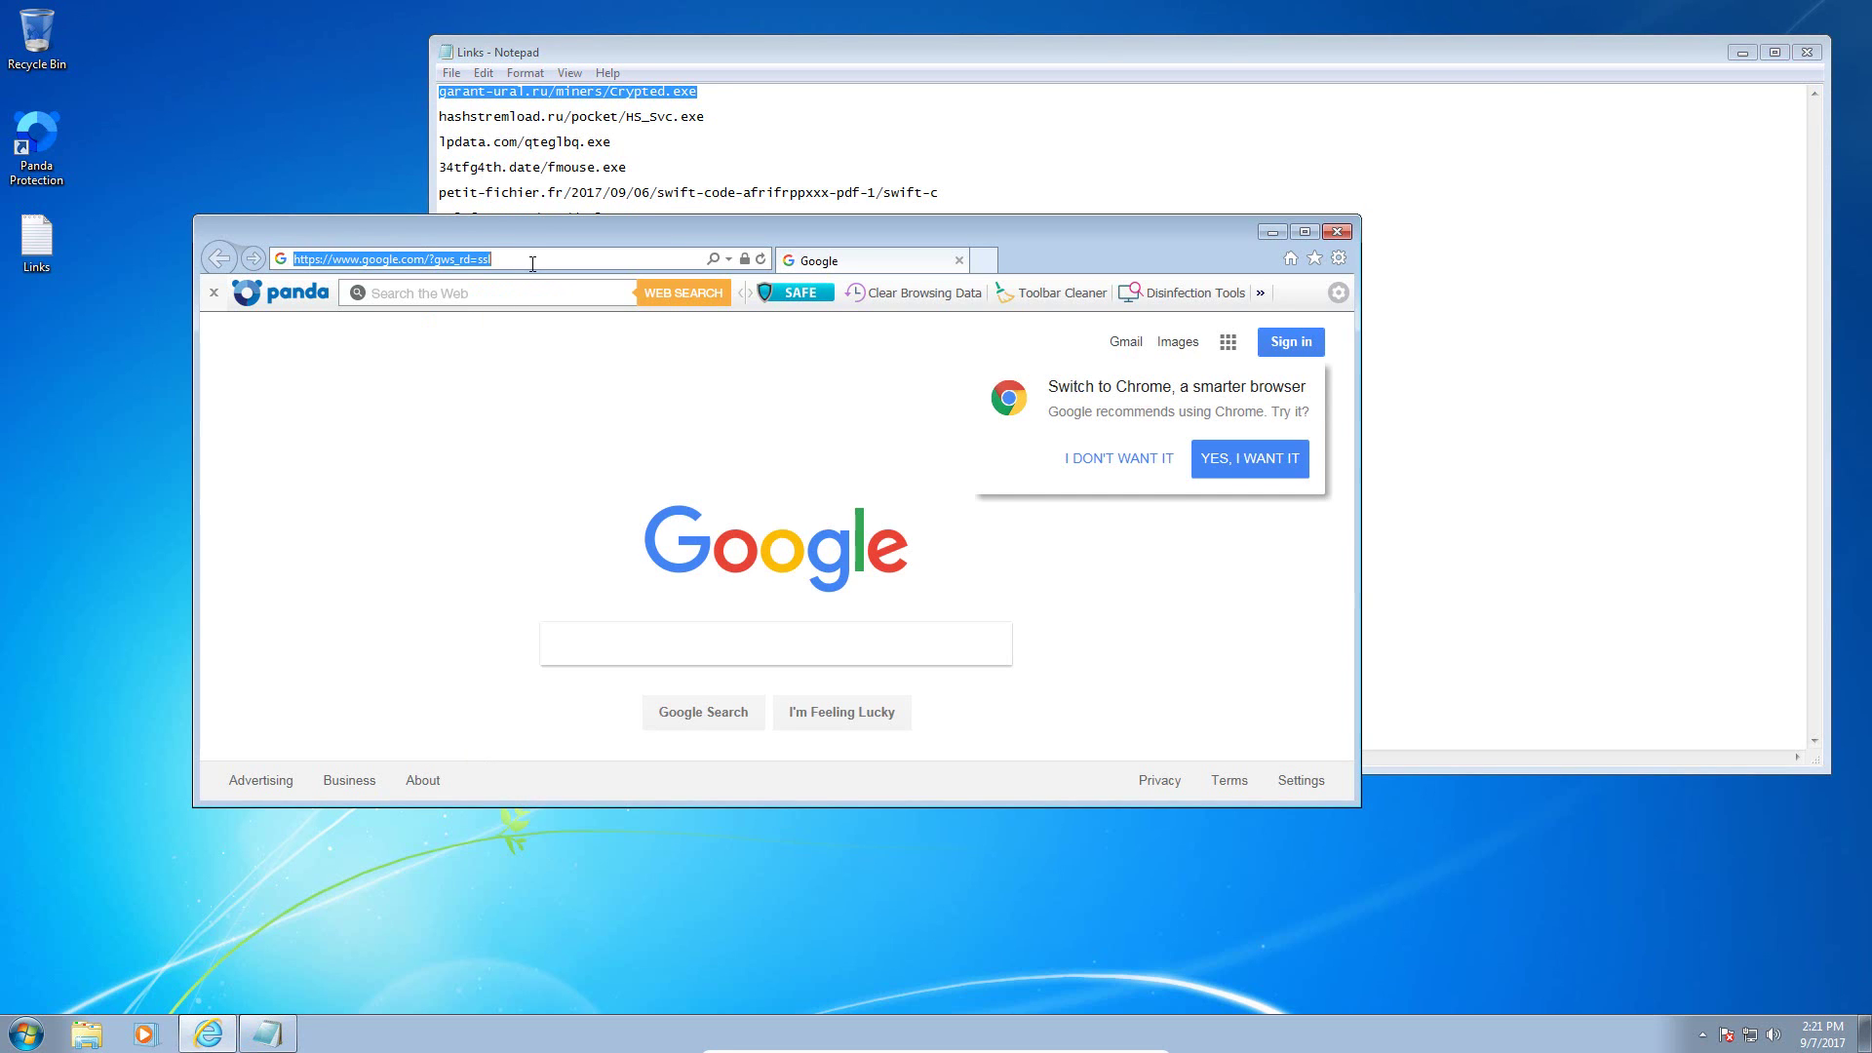
key(ctrl+v)
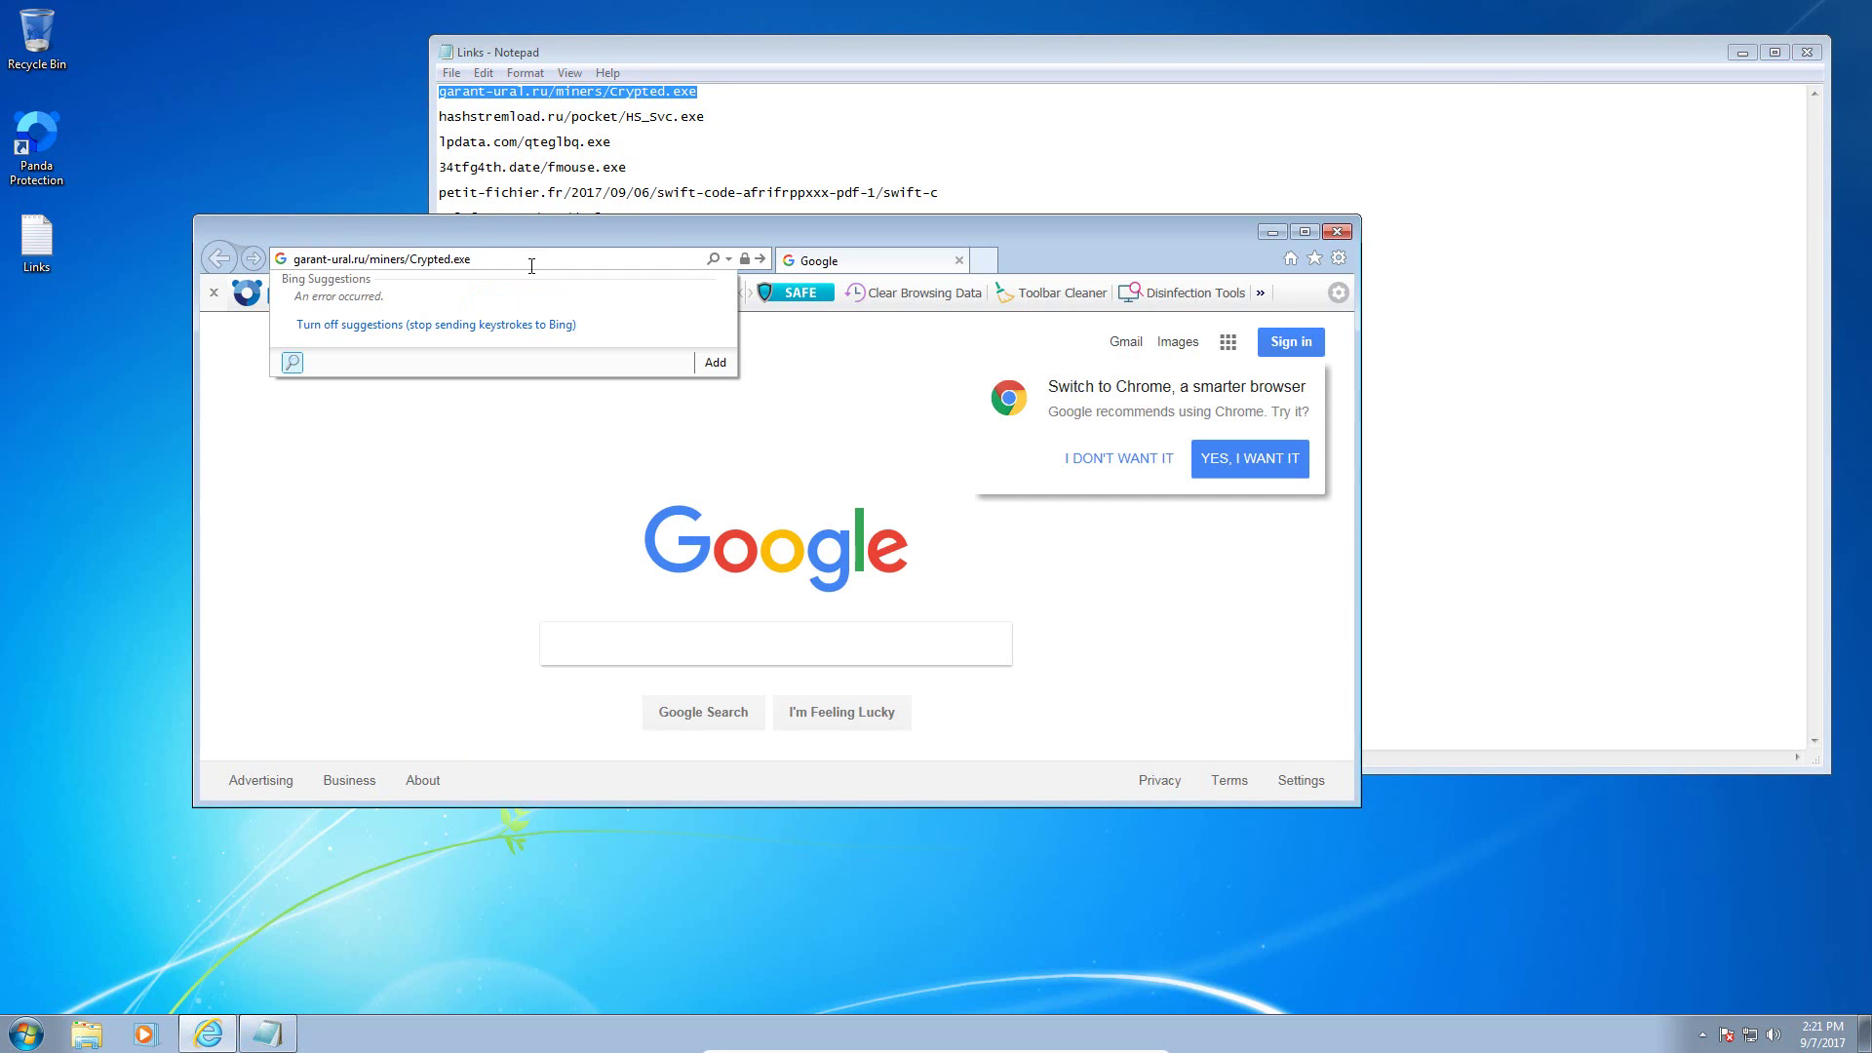
key(Return)
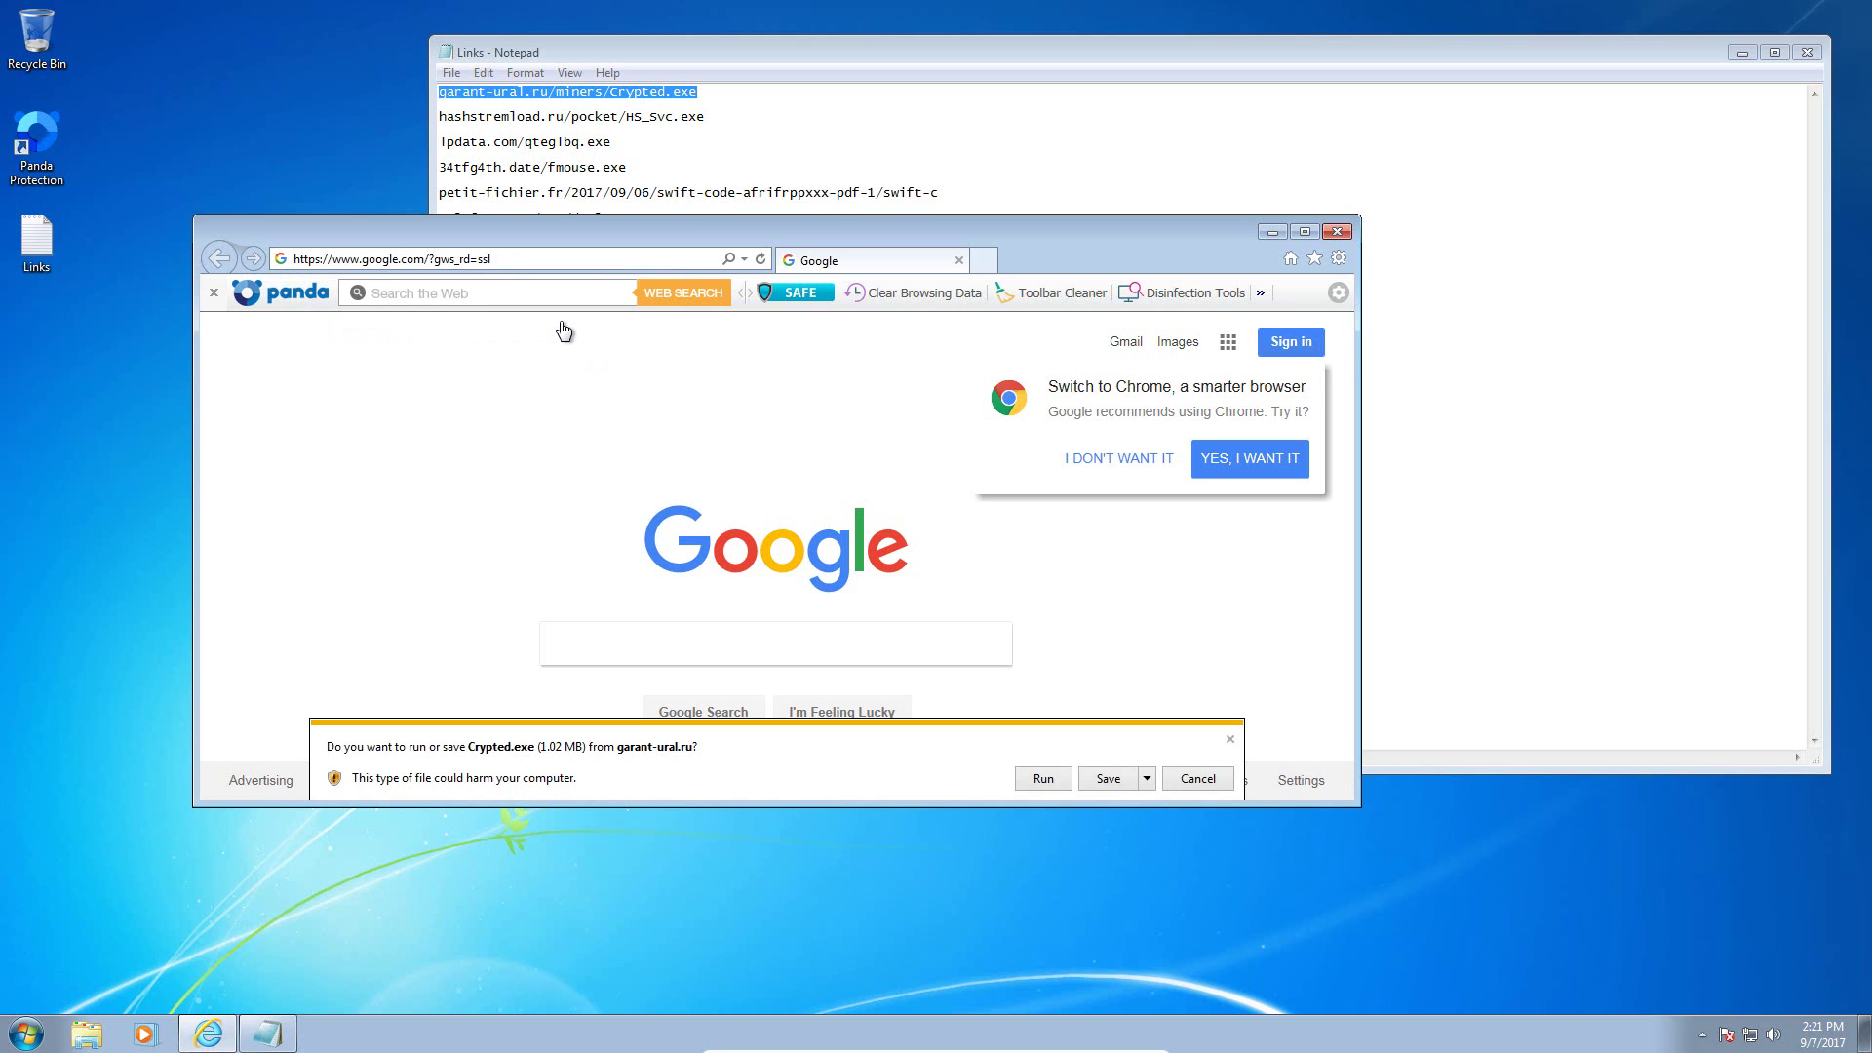
click(1045, 781)
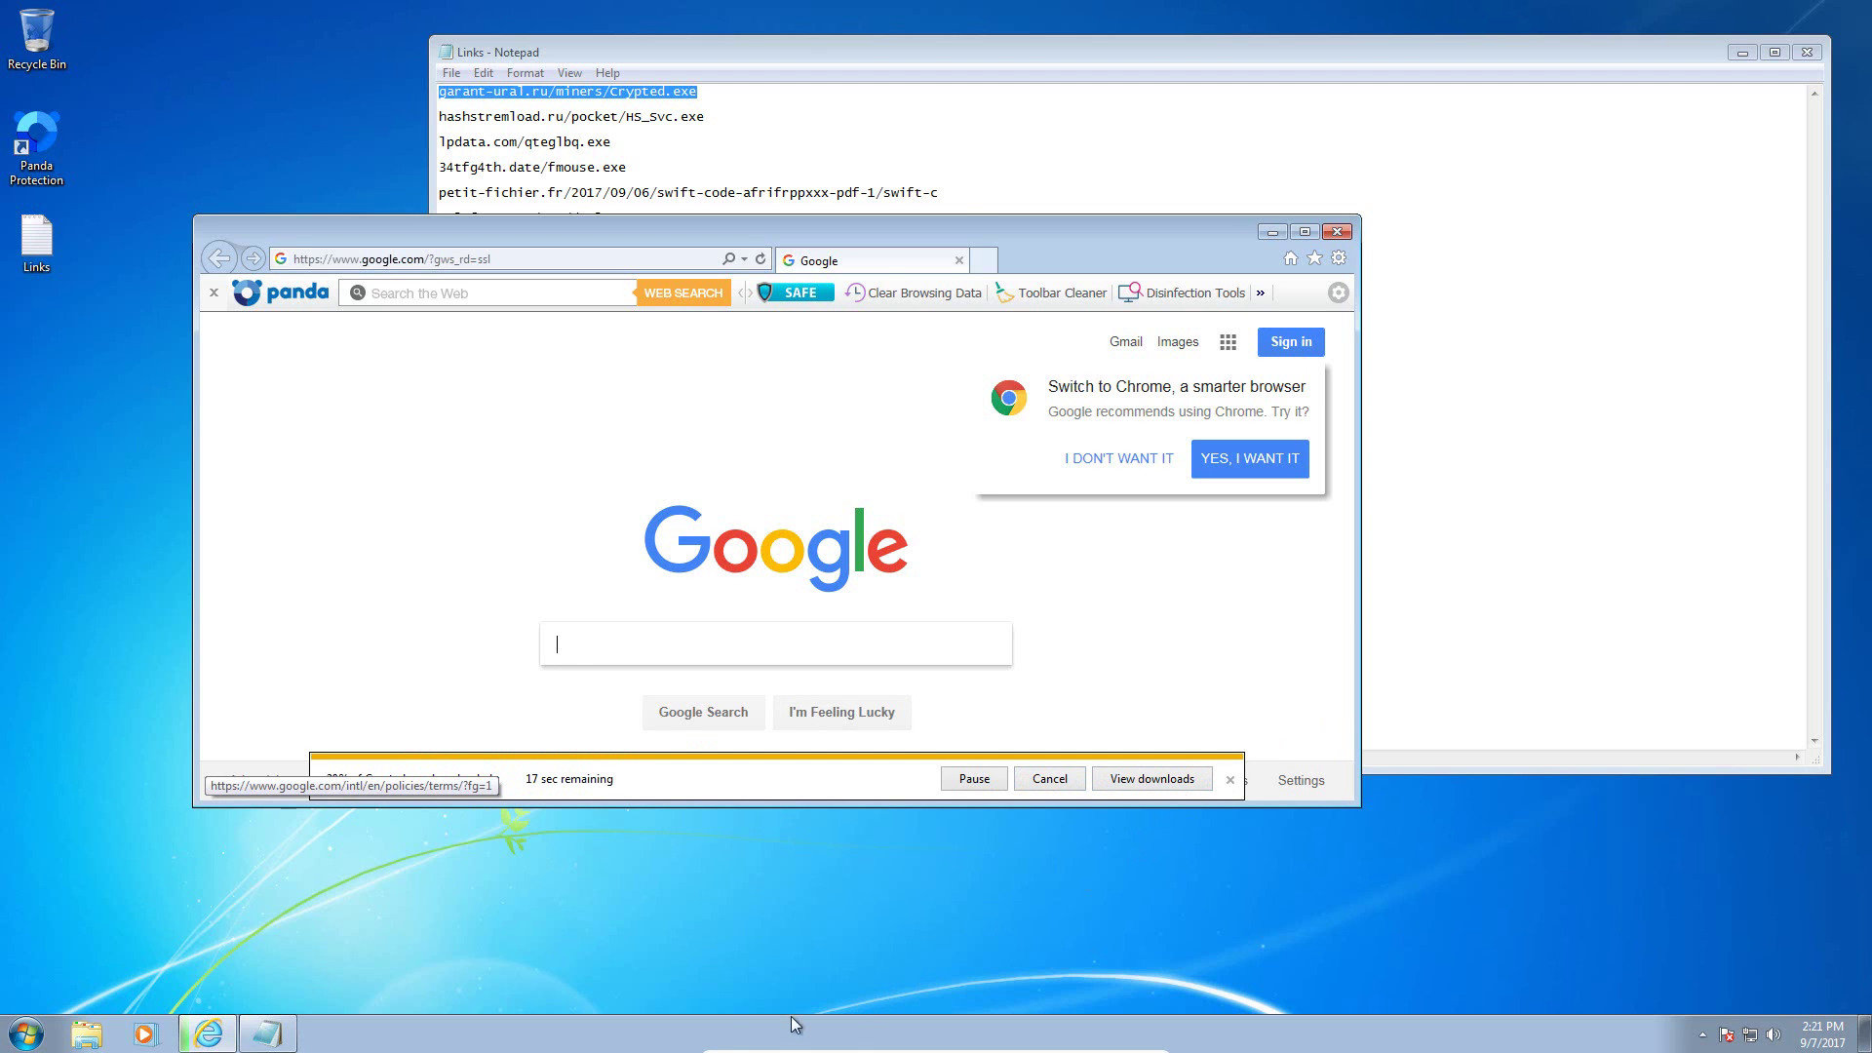
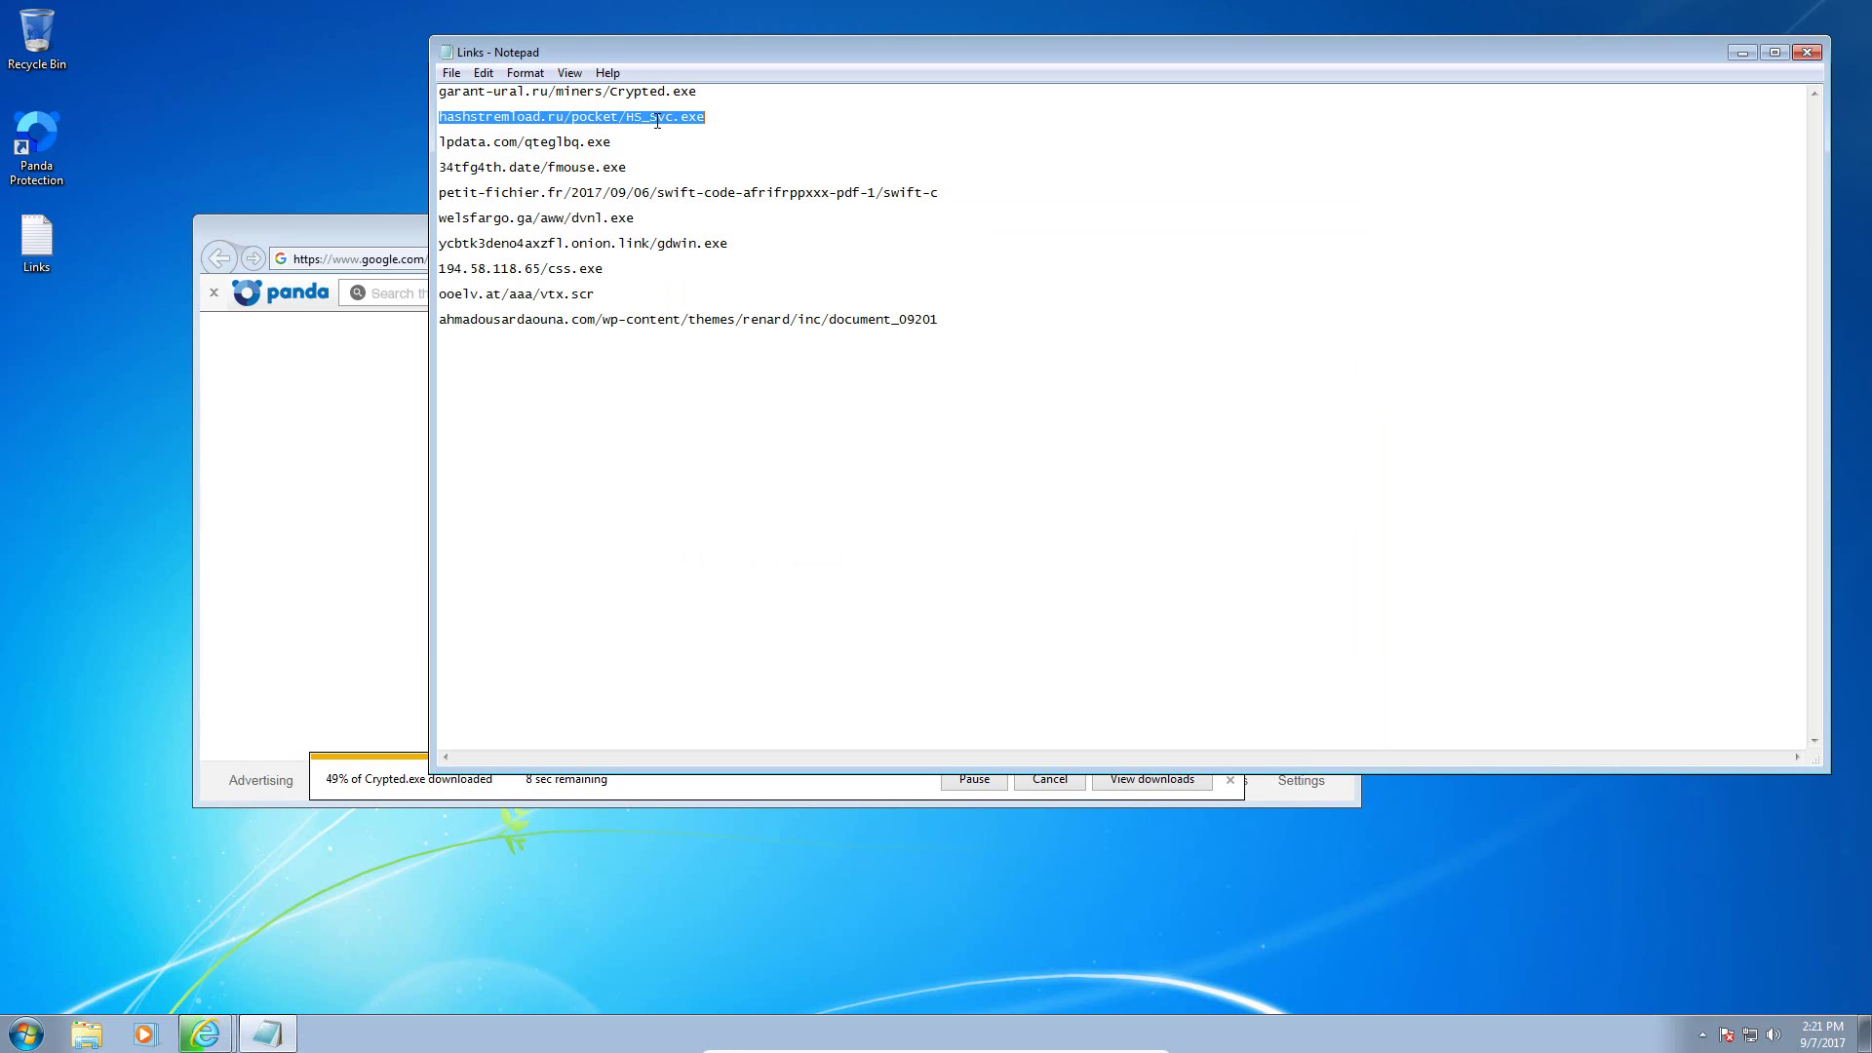
Step: Copy the HS_Svc.exe link from Notepad and load it in Internet Explorer's address bar
right_click(657, 120)
click(718, 183)
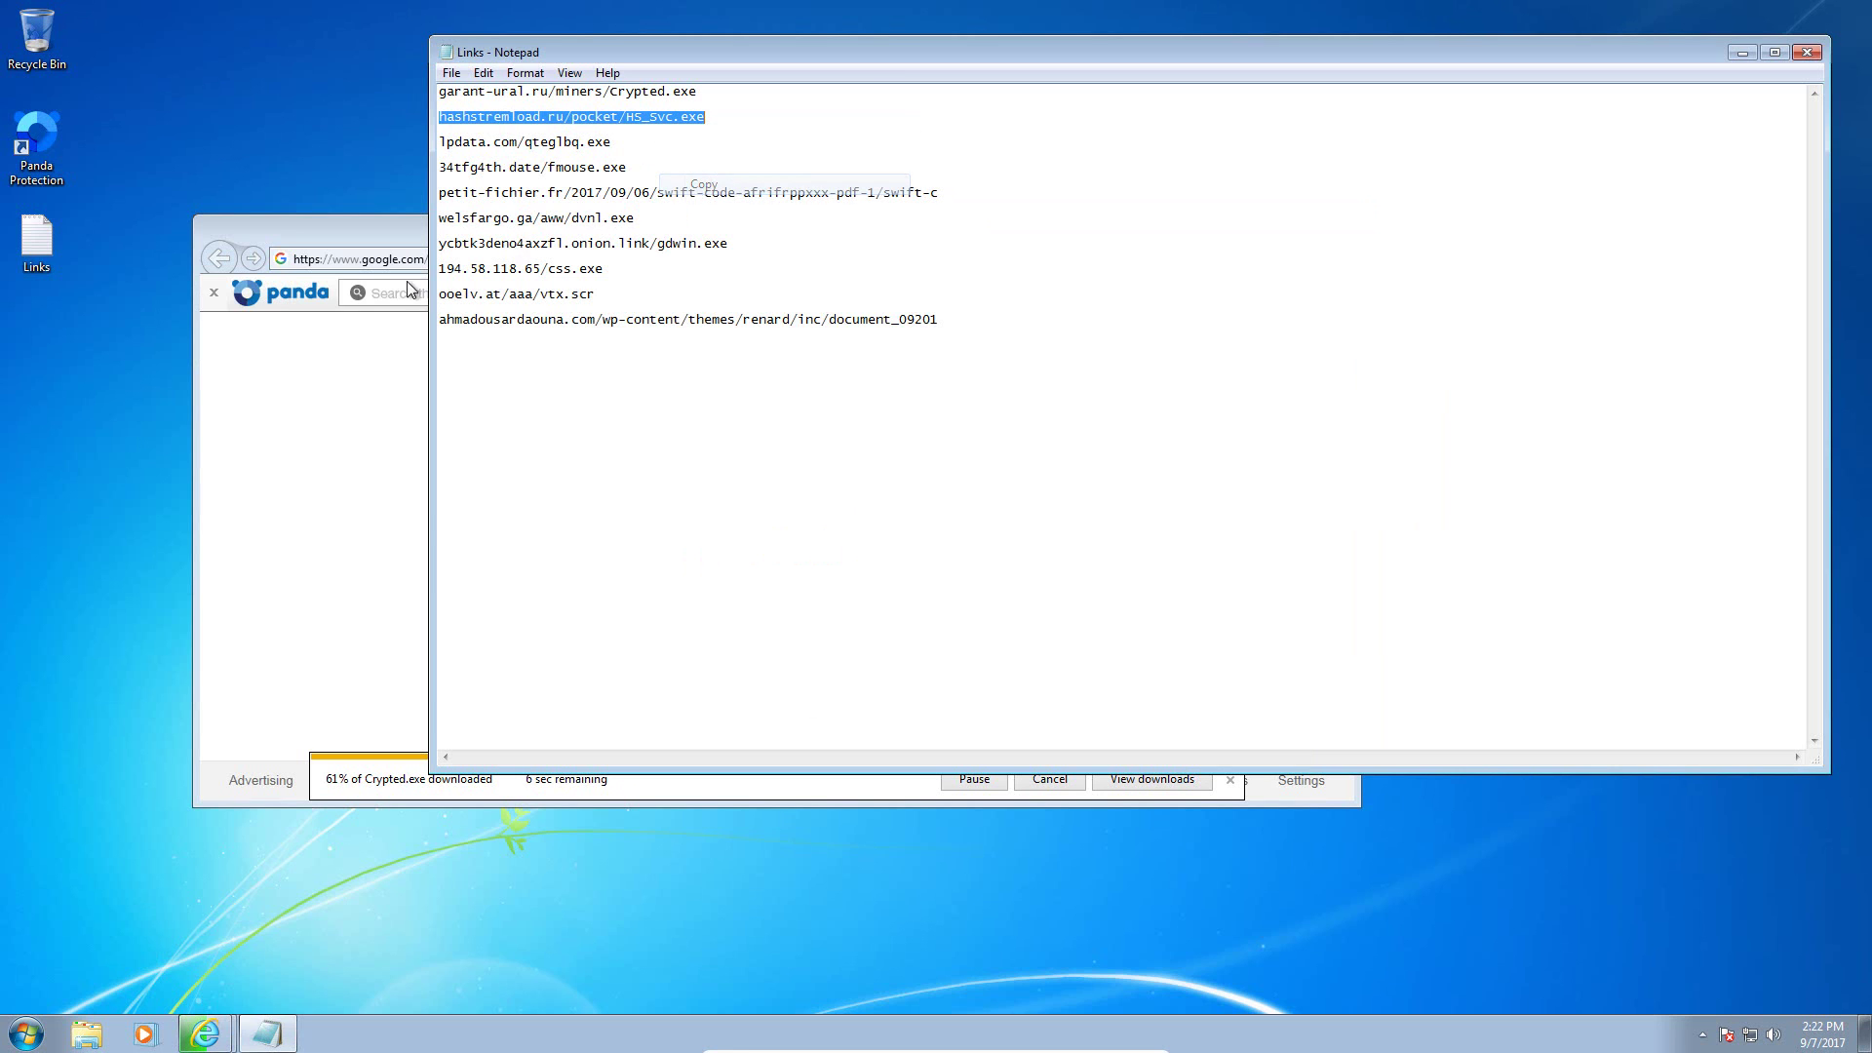
click(337, 260)
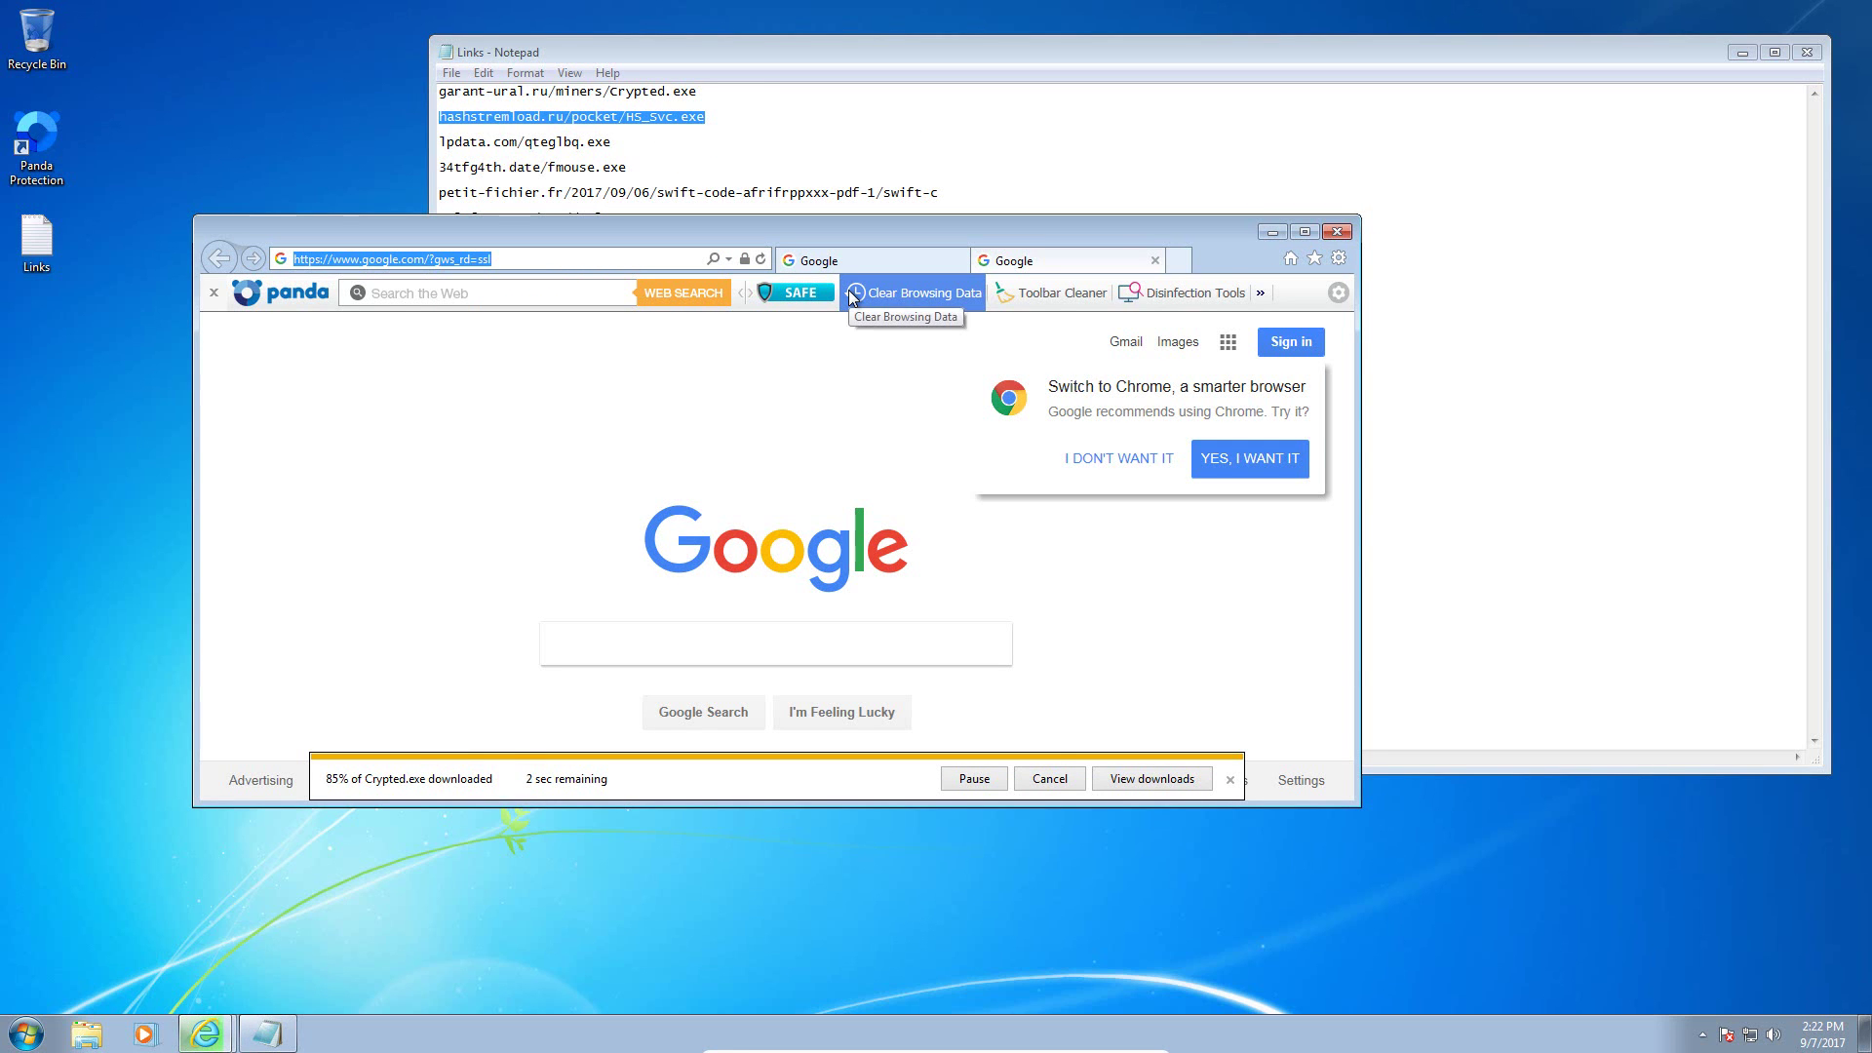
key(ctrl+v)
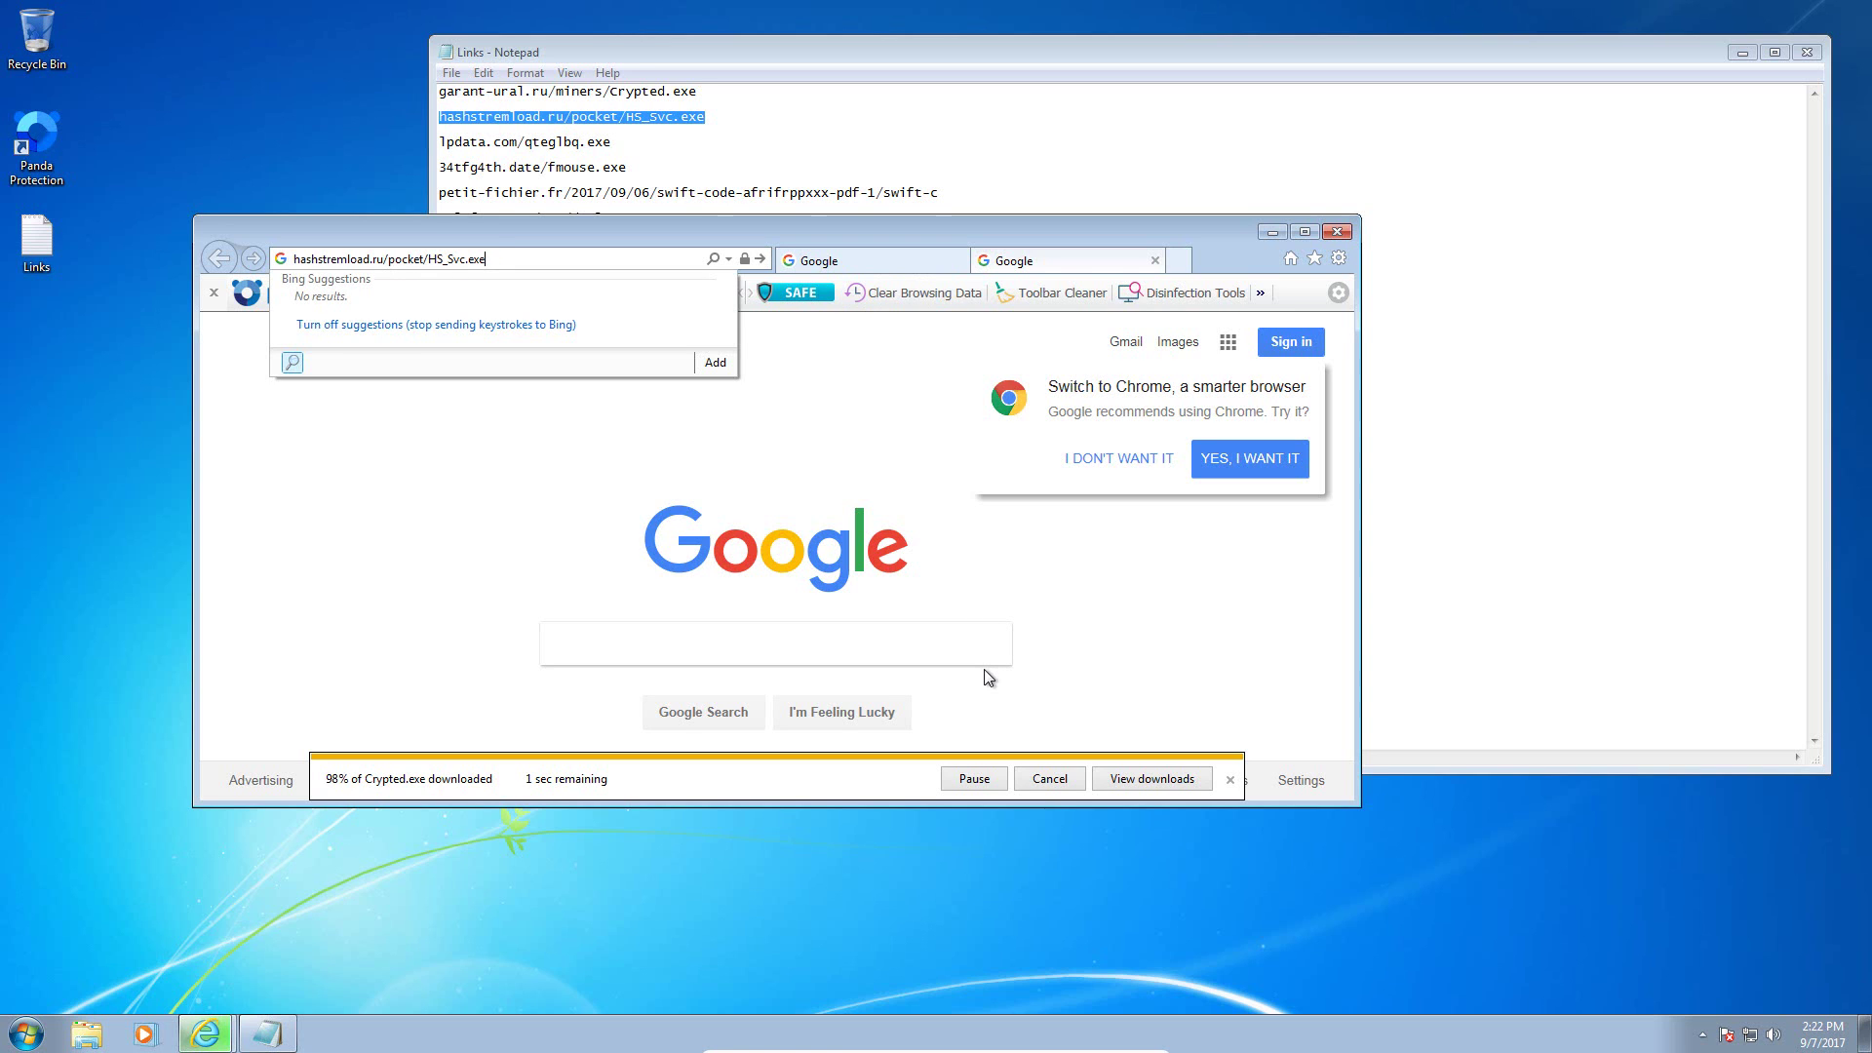
click(1063, 785)
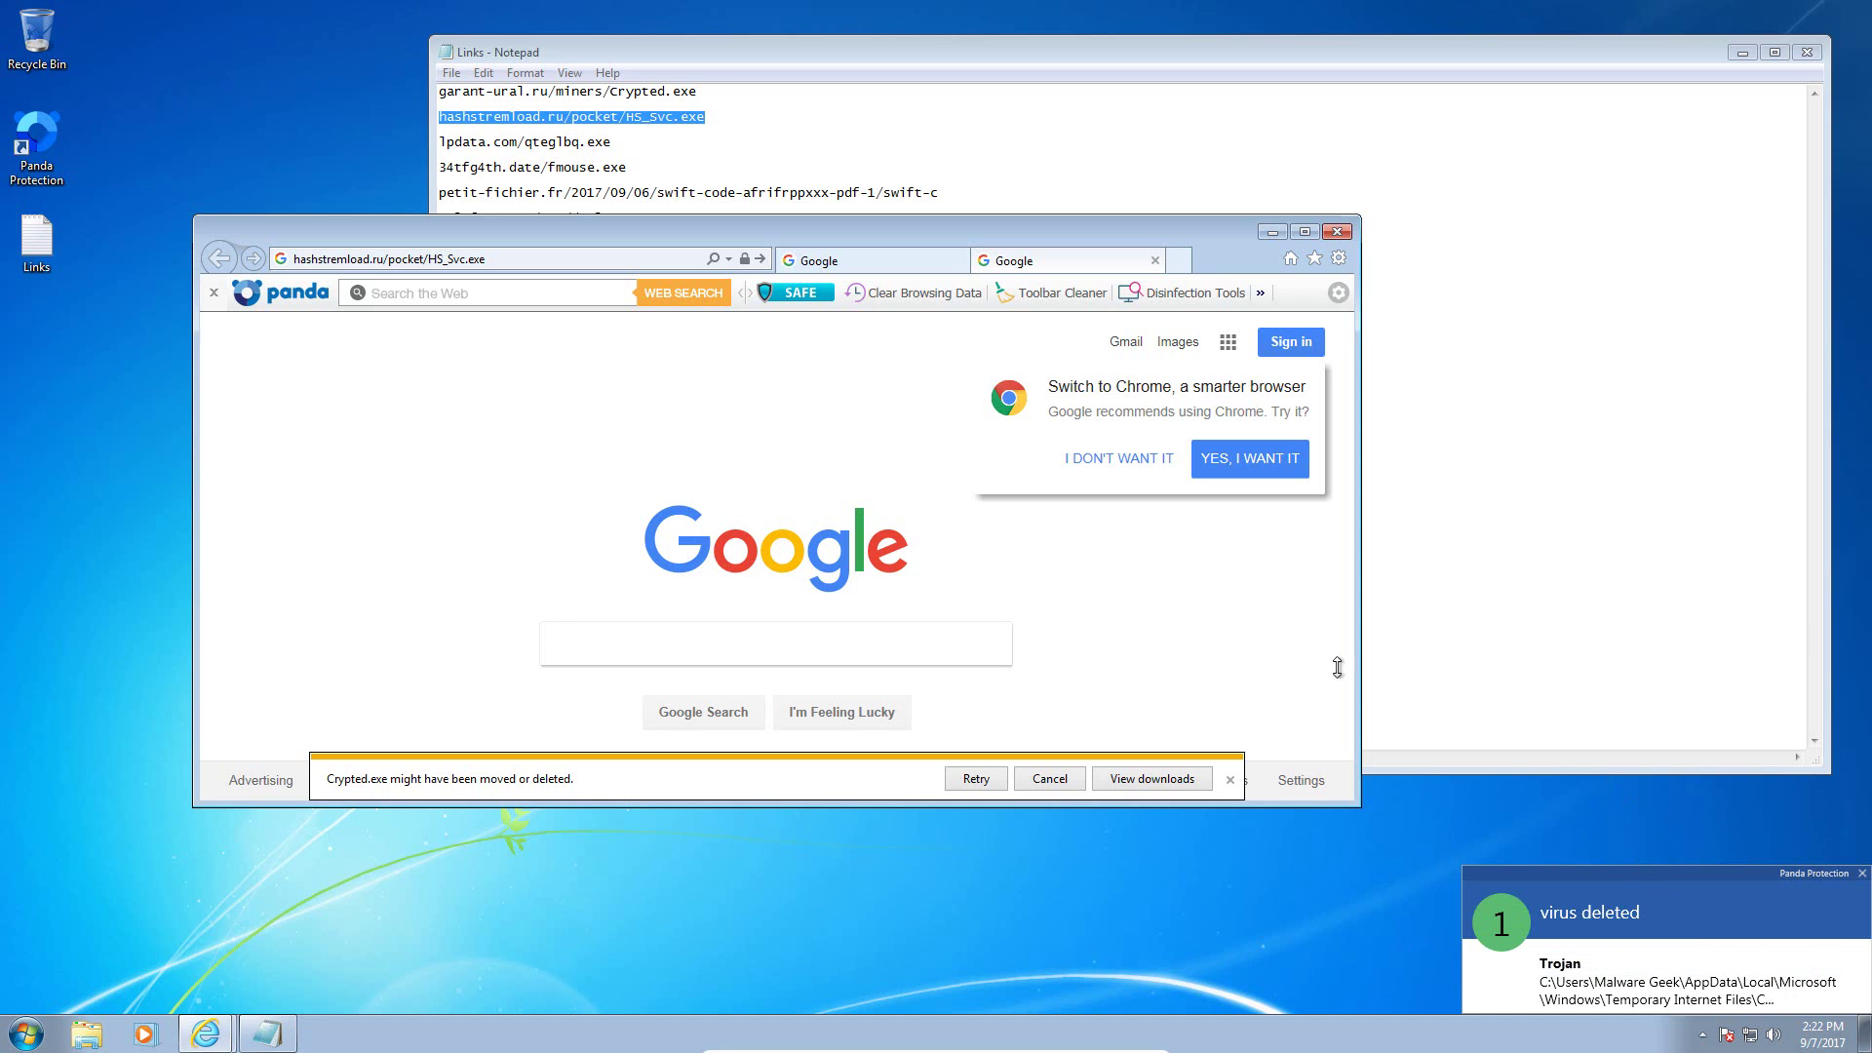
click(526, 260)
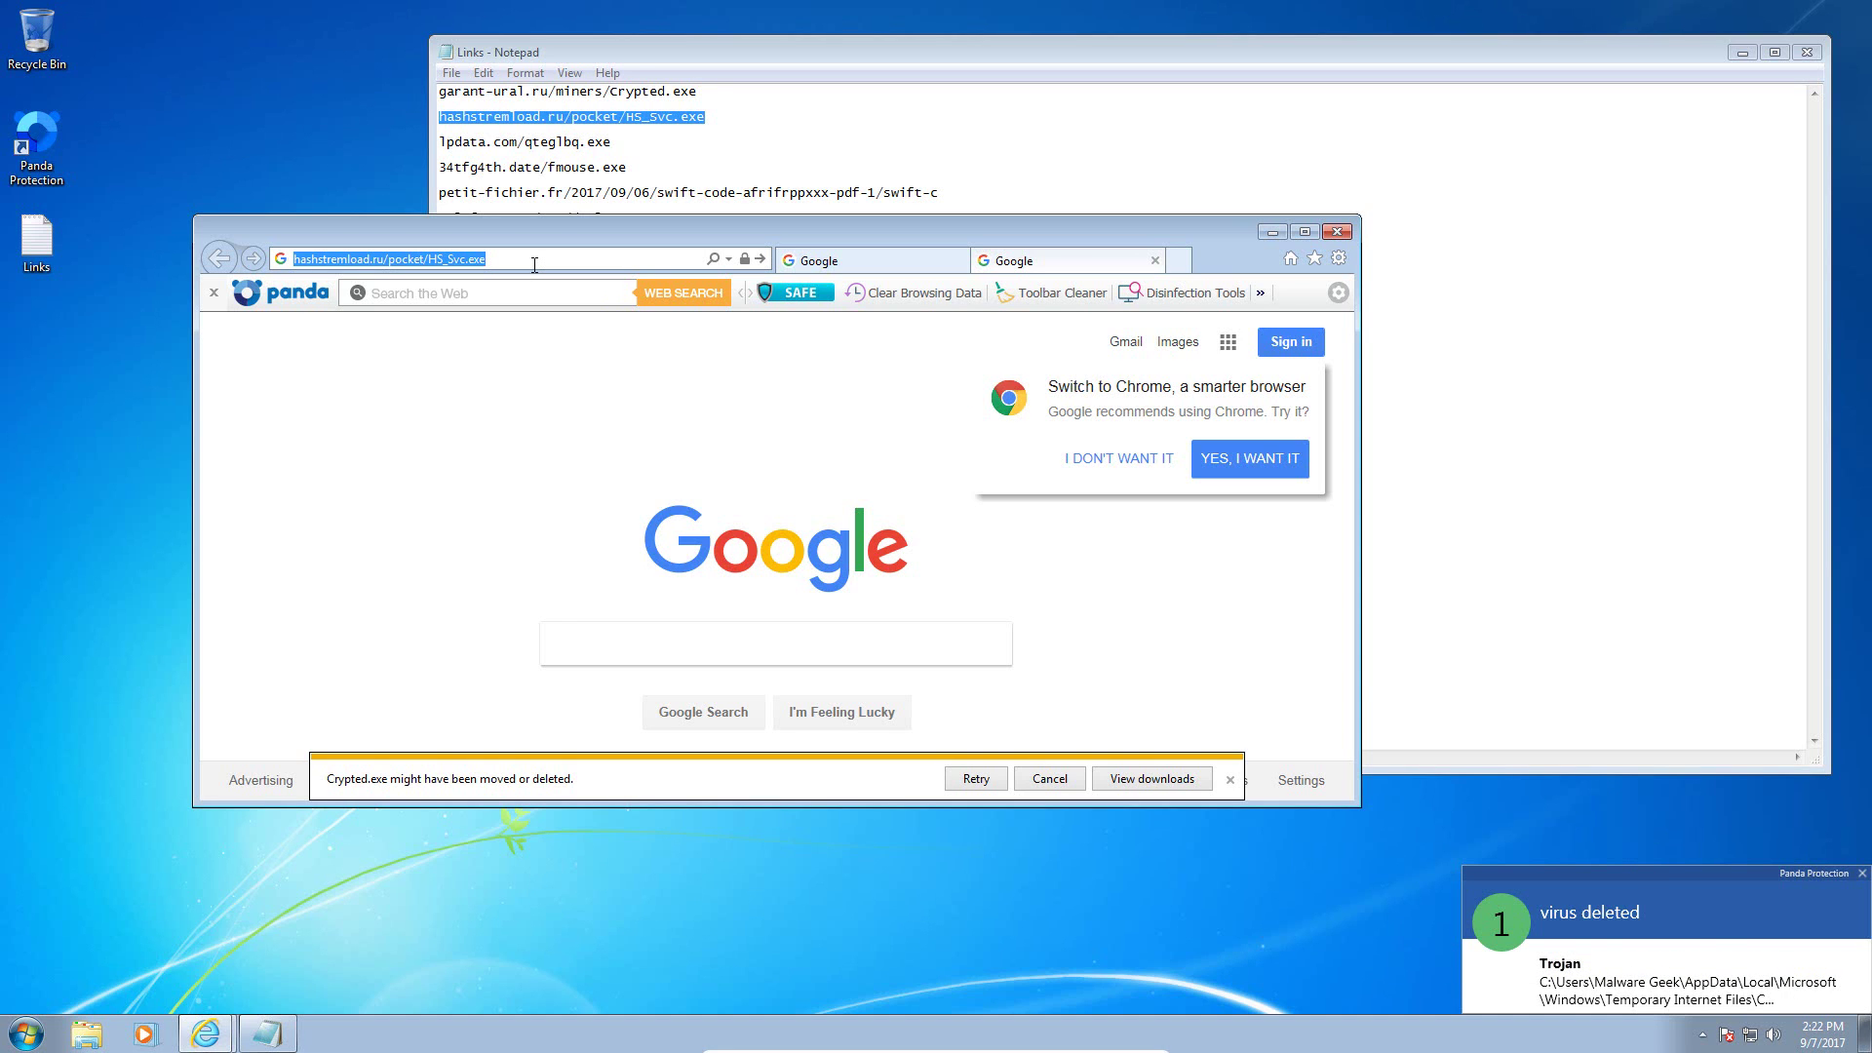
key(Return)
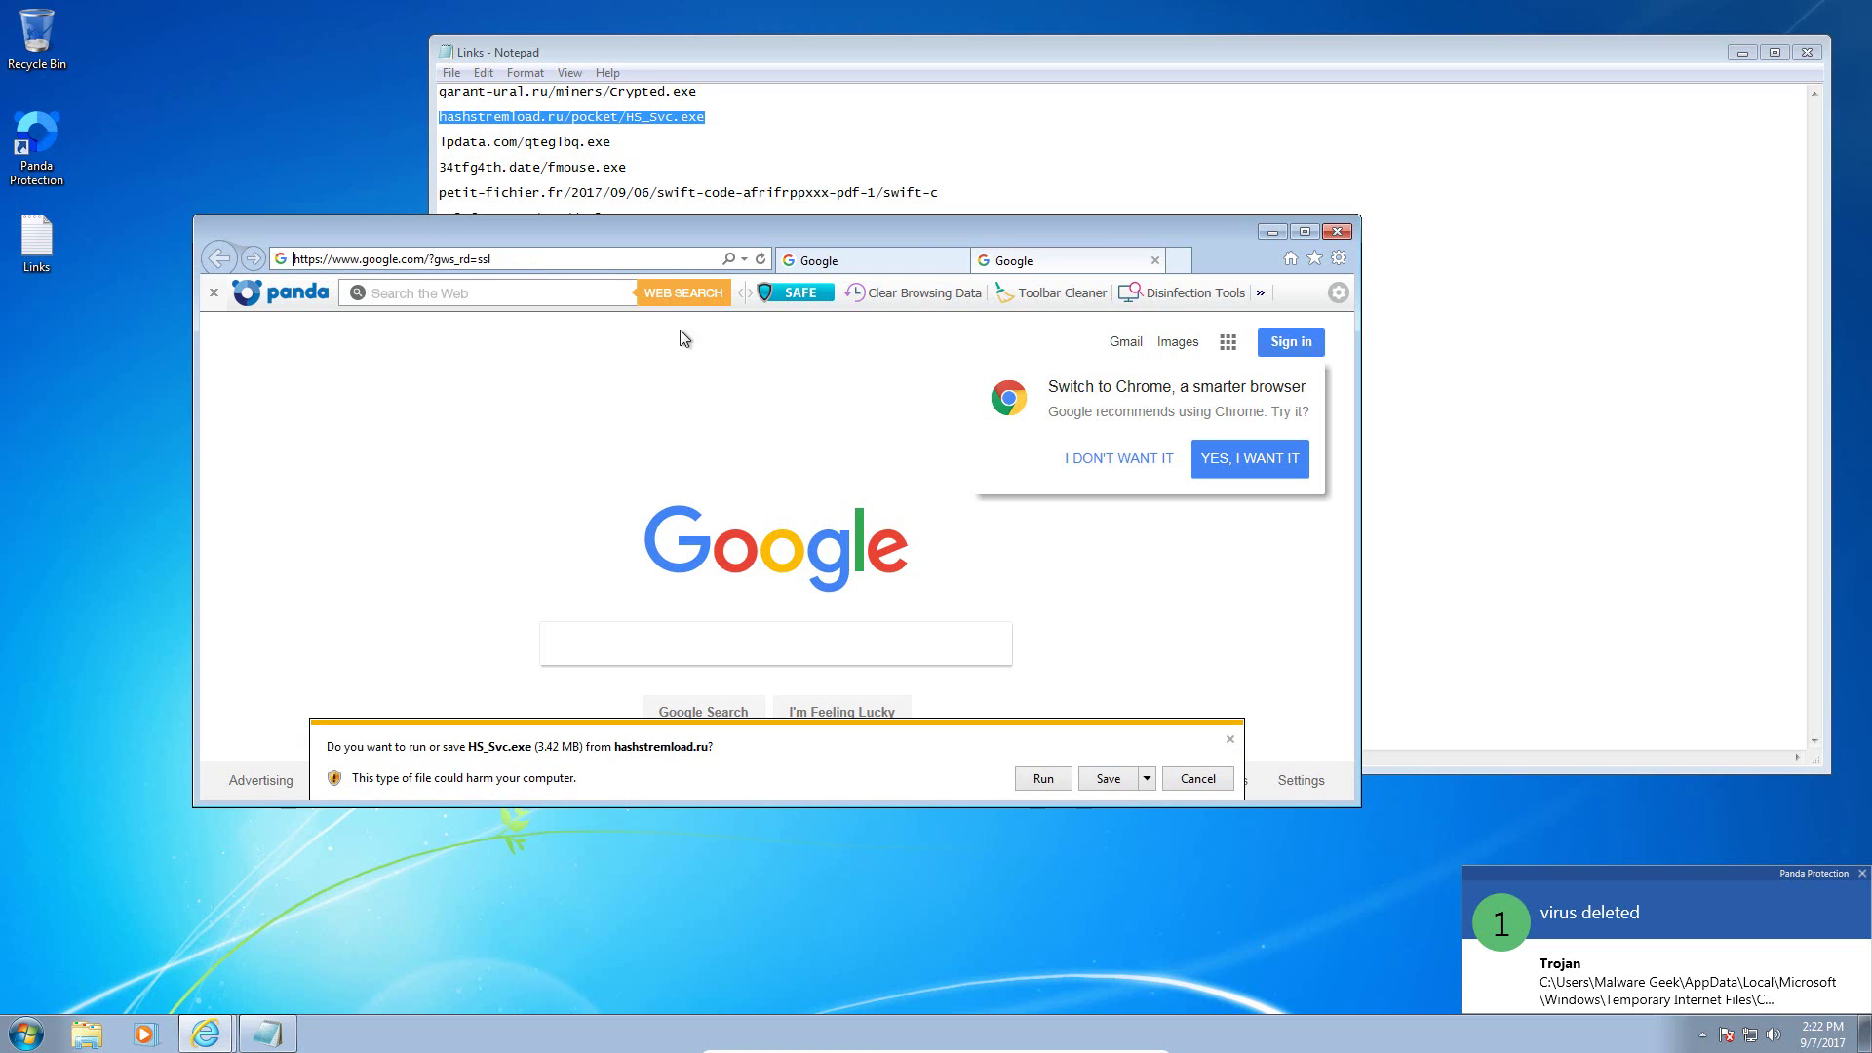
Step: Run the downloaded HS_Svc.exe, then dismiss the item-not-found errors and Panda's Trojan-deleted notices
click(1858, 873)
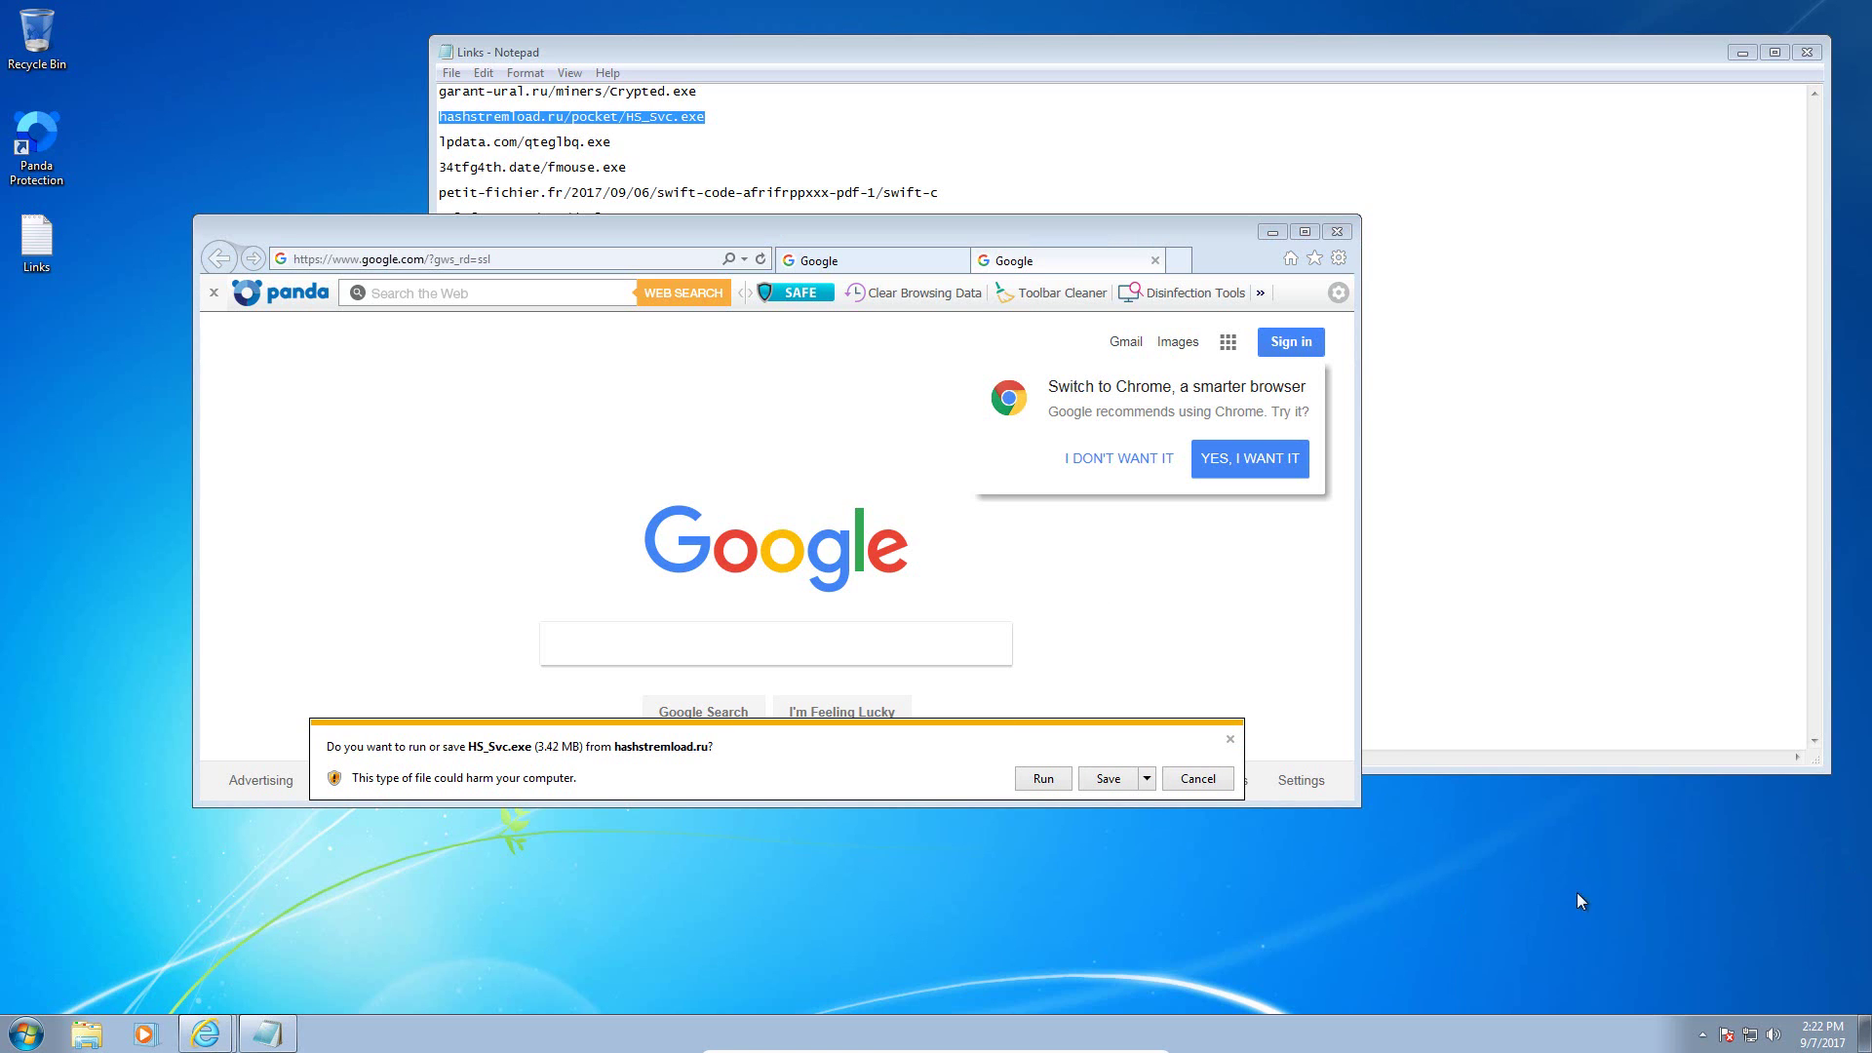
click(1050, 773)
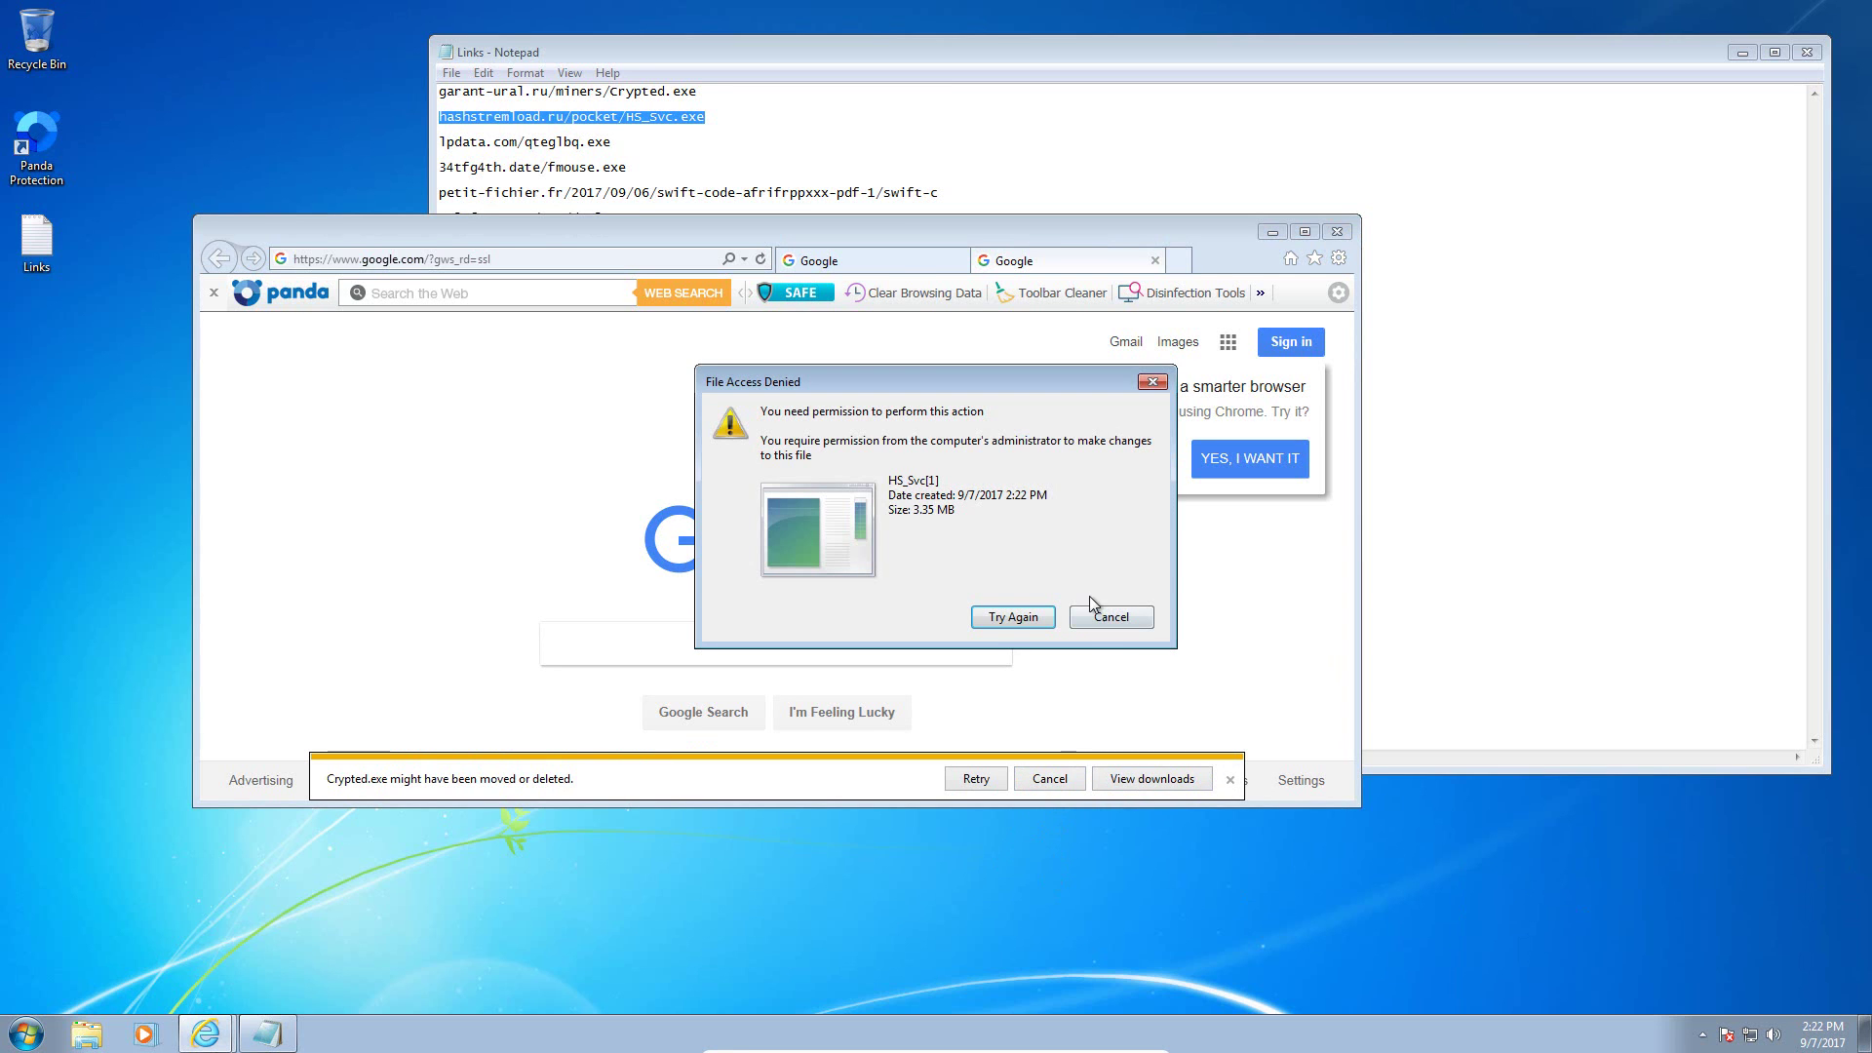
click(1024, 619)
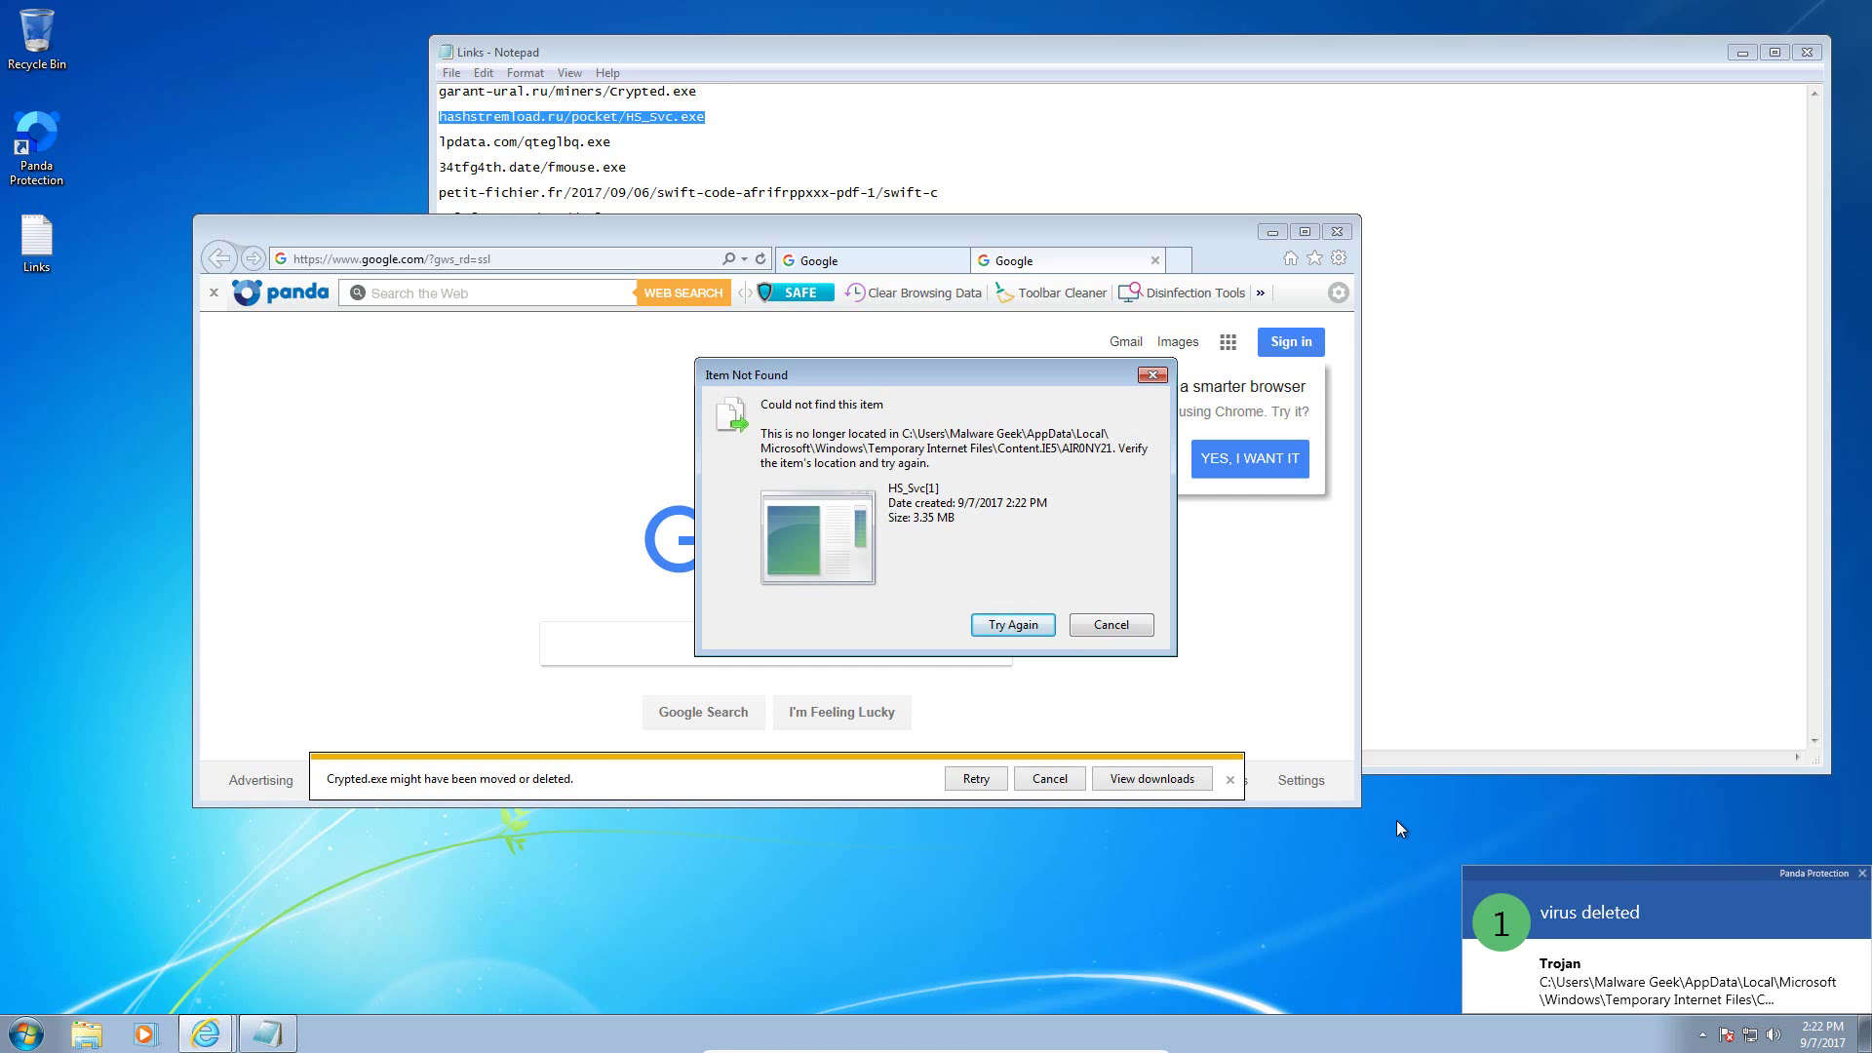
click(1112, 625)
click(1230, 779)
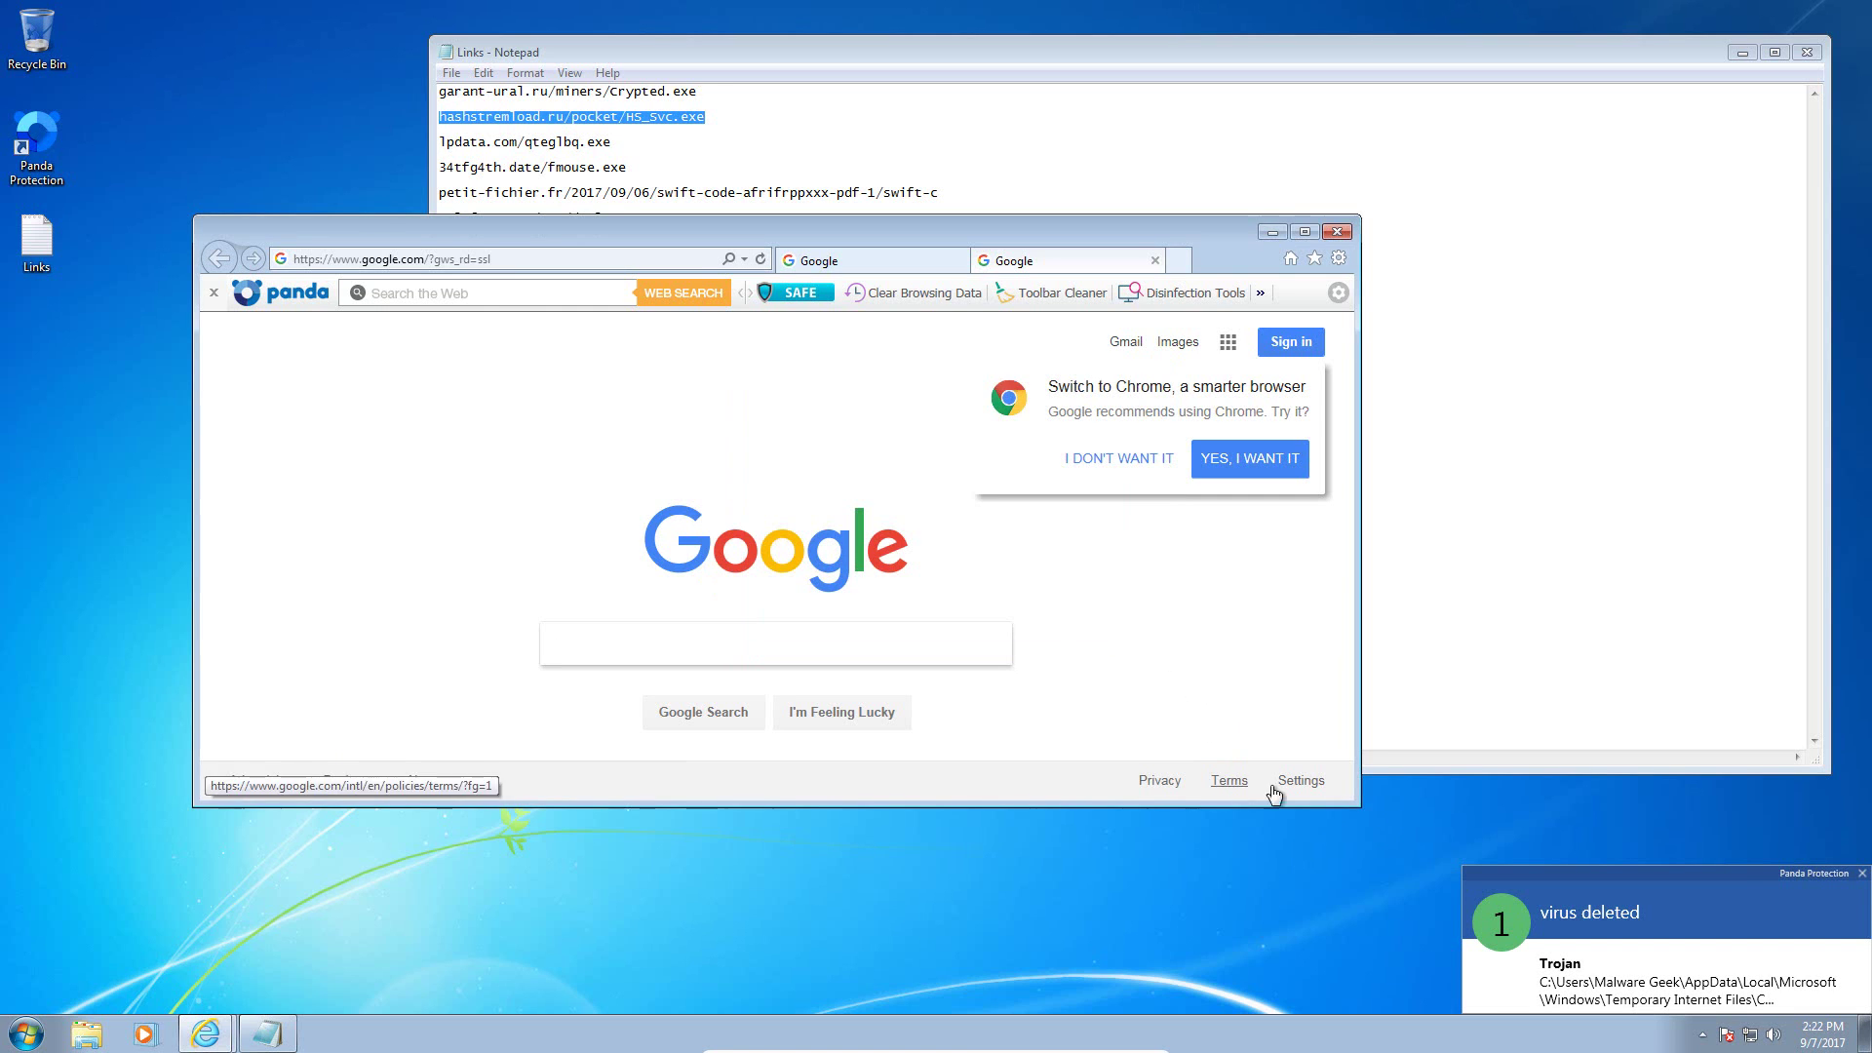
click(1862, 874)
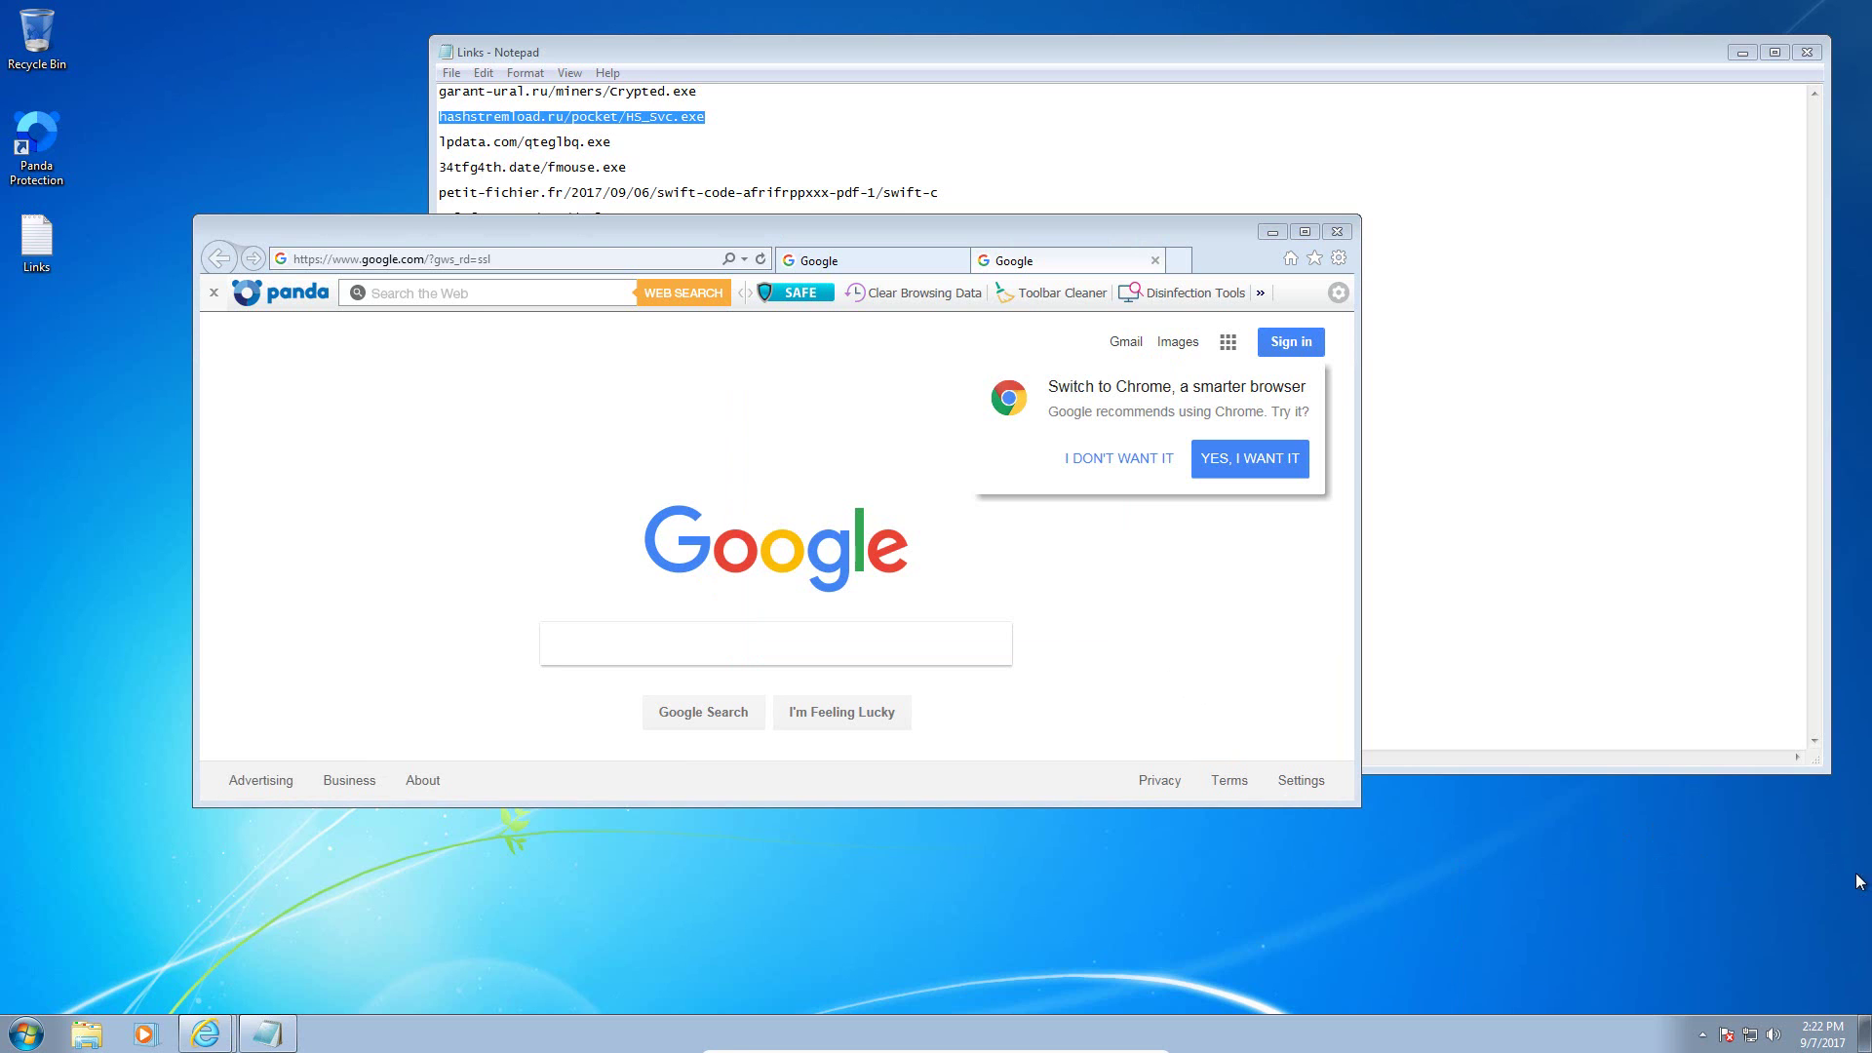
Step: Copy the lpdata.com/qteglbq.exe link and load it in Internet Explorer
double_click(576, 144)
key(ctrl+c)
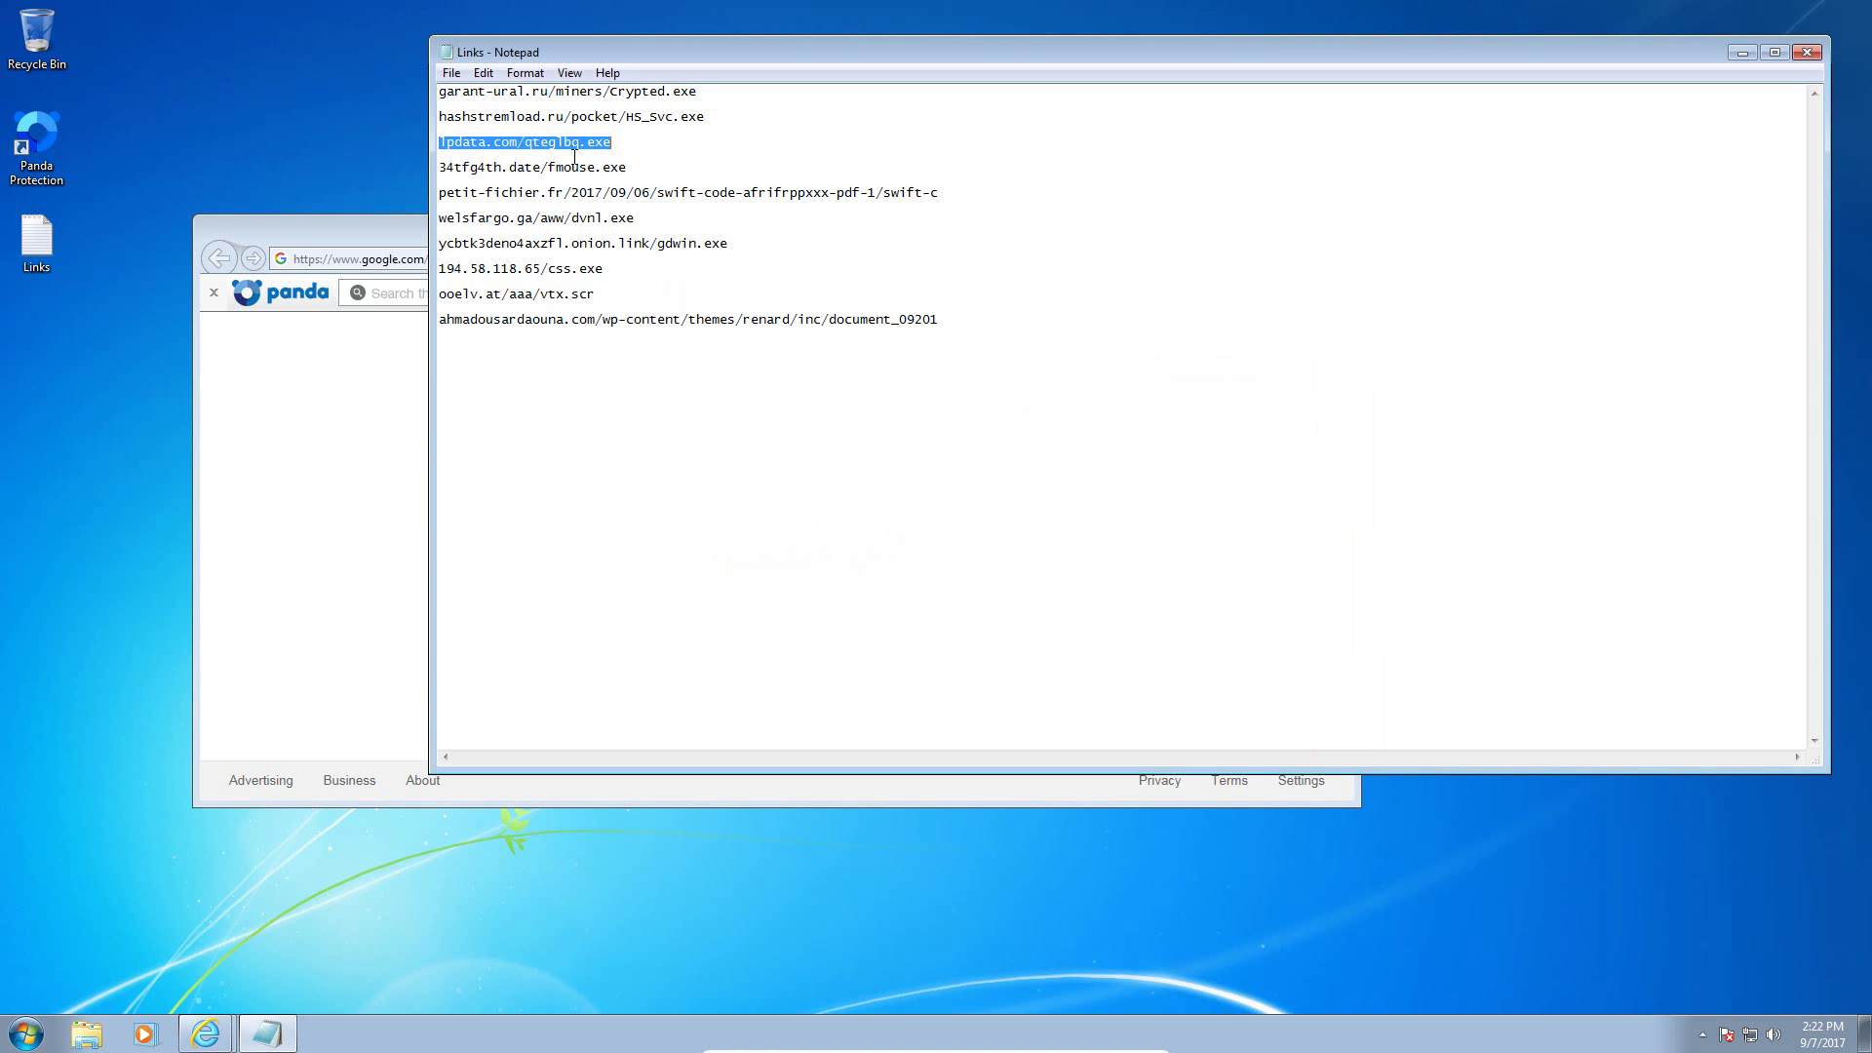
click(376, 258)
key(ctrl+v)
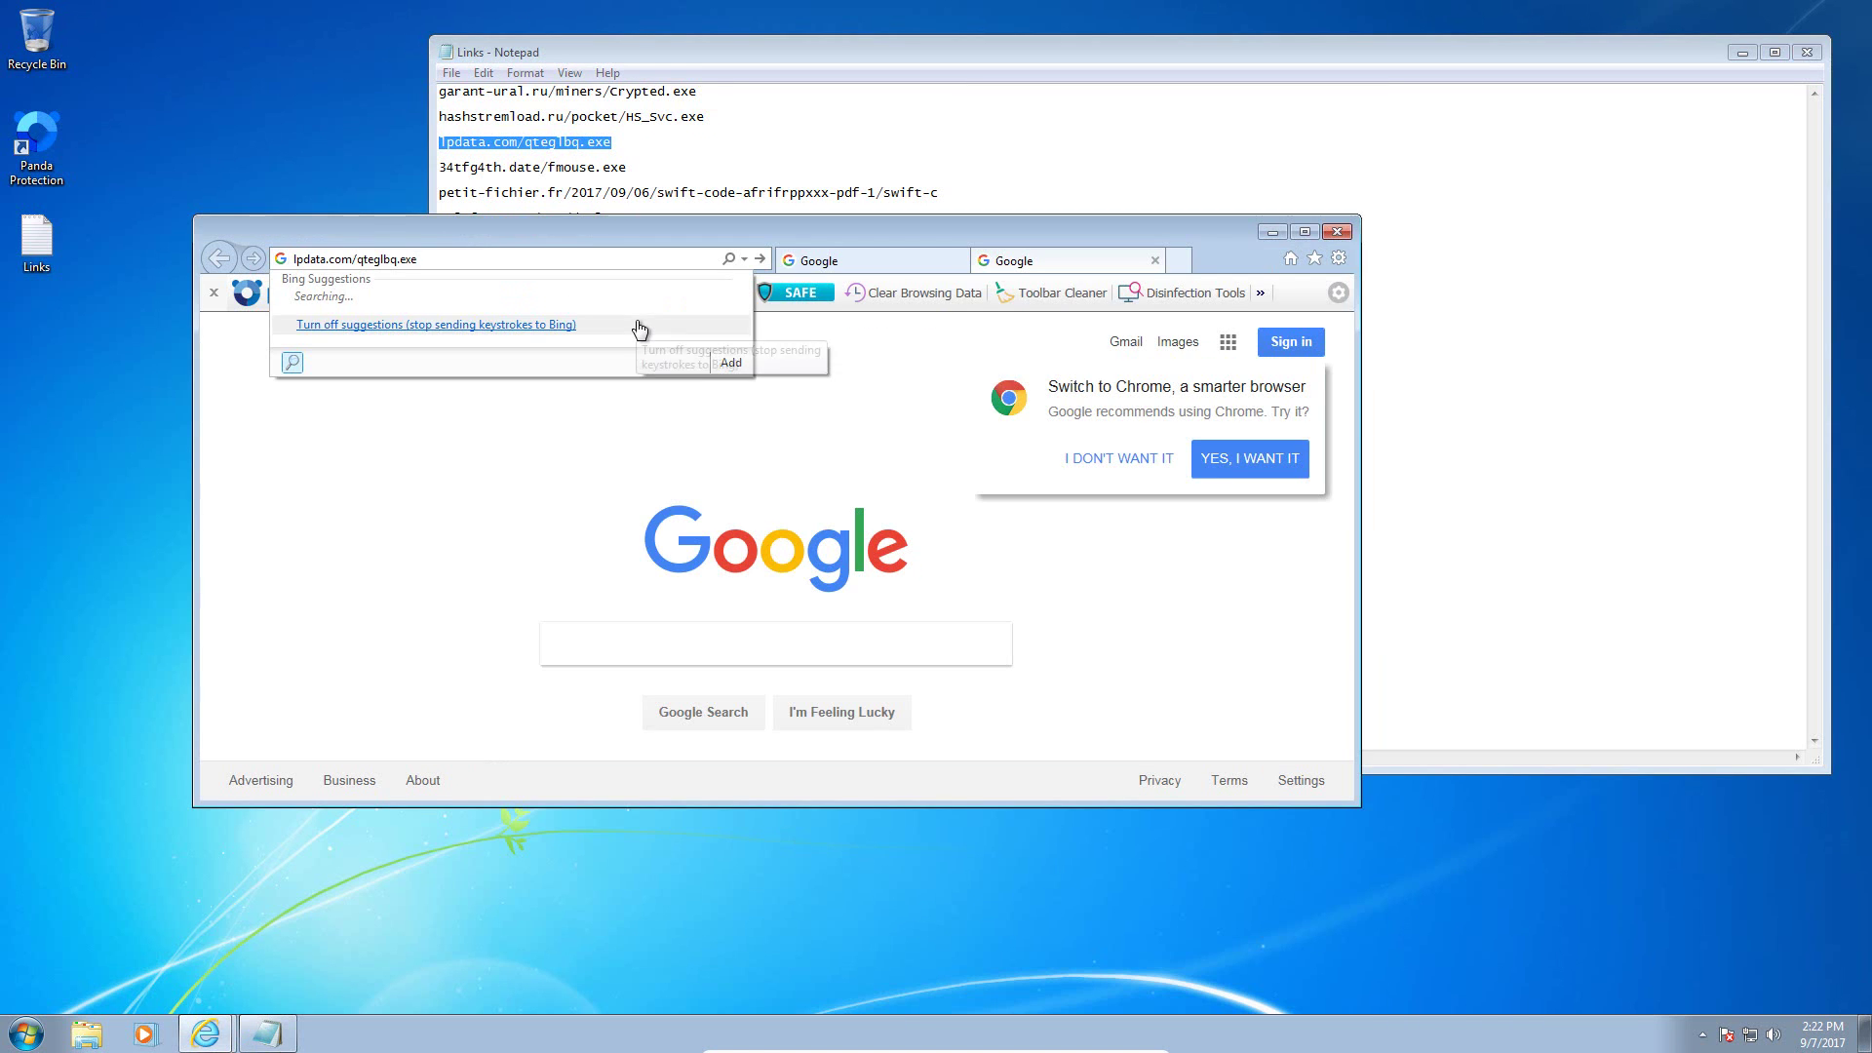
key(Return)
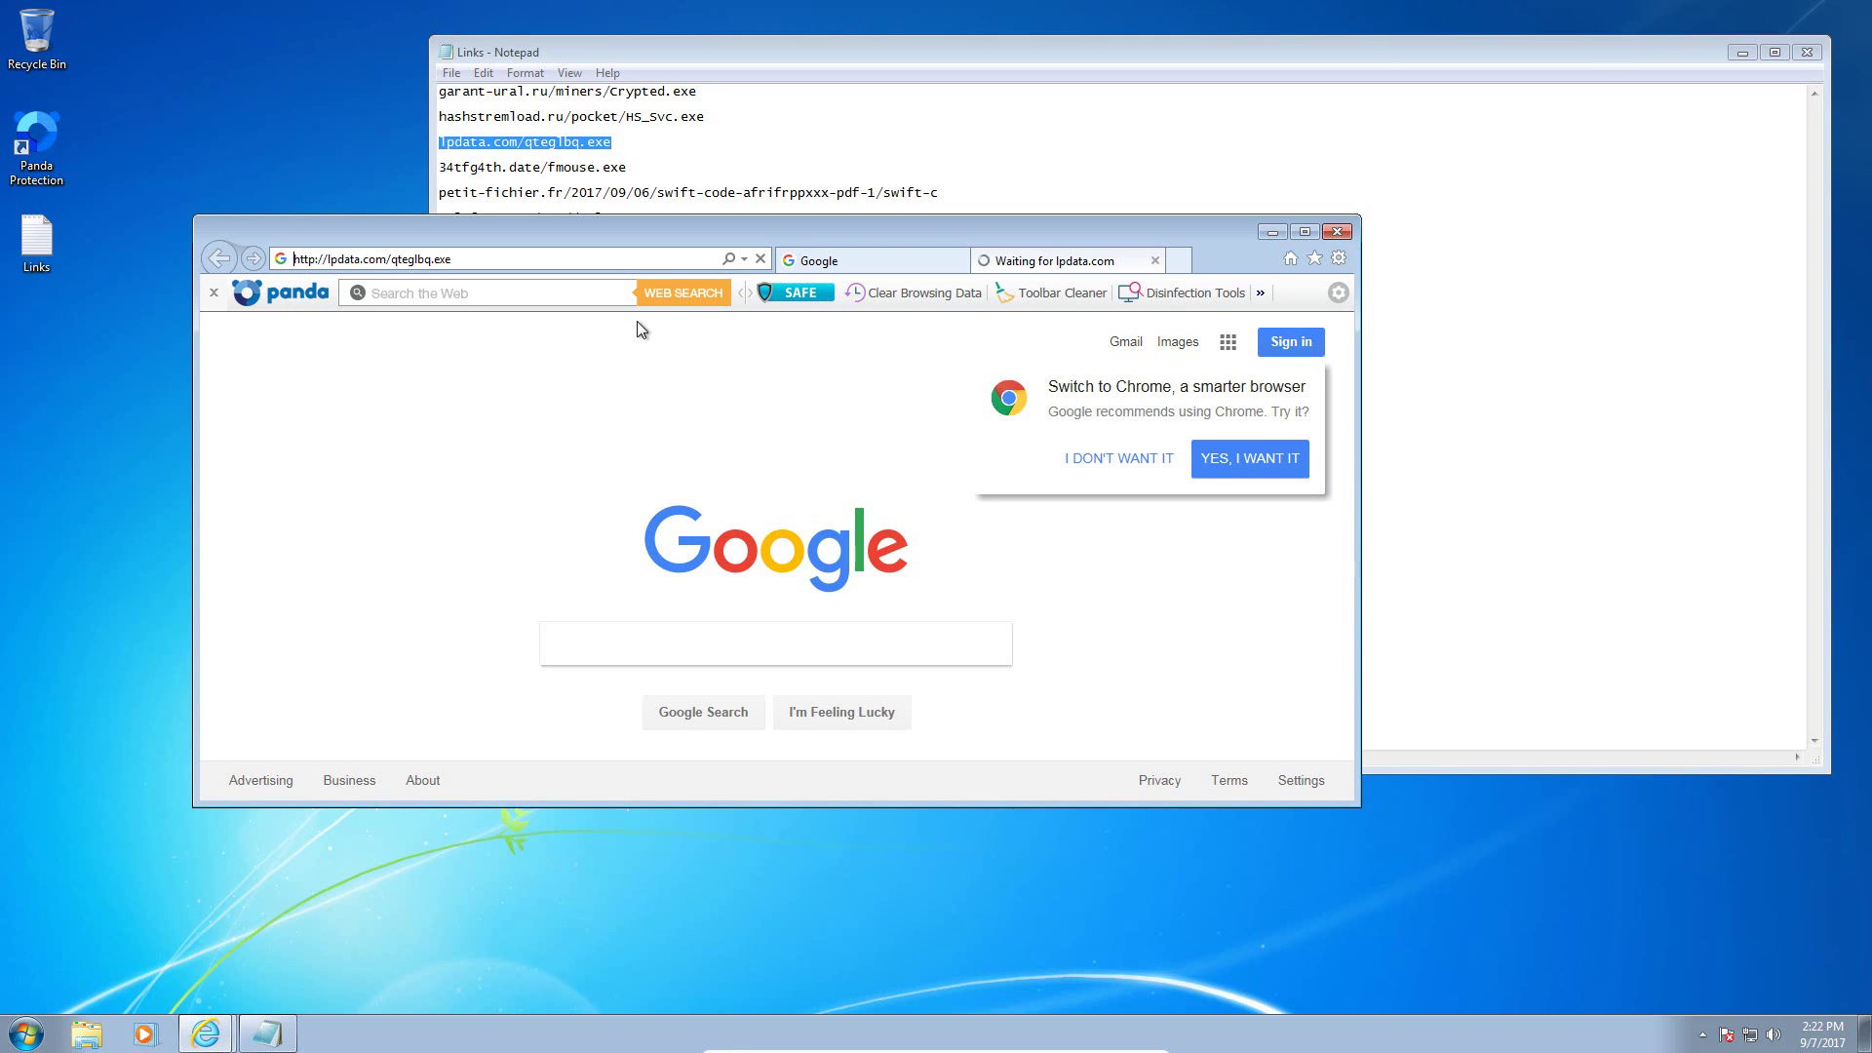
Step: Run the downloaded qteglbq.exe, confirm it, and dismiss the access error
click(824, 263)
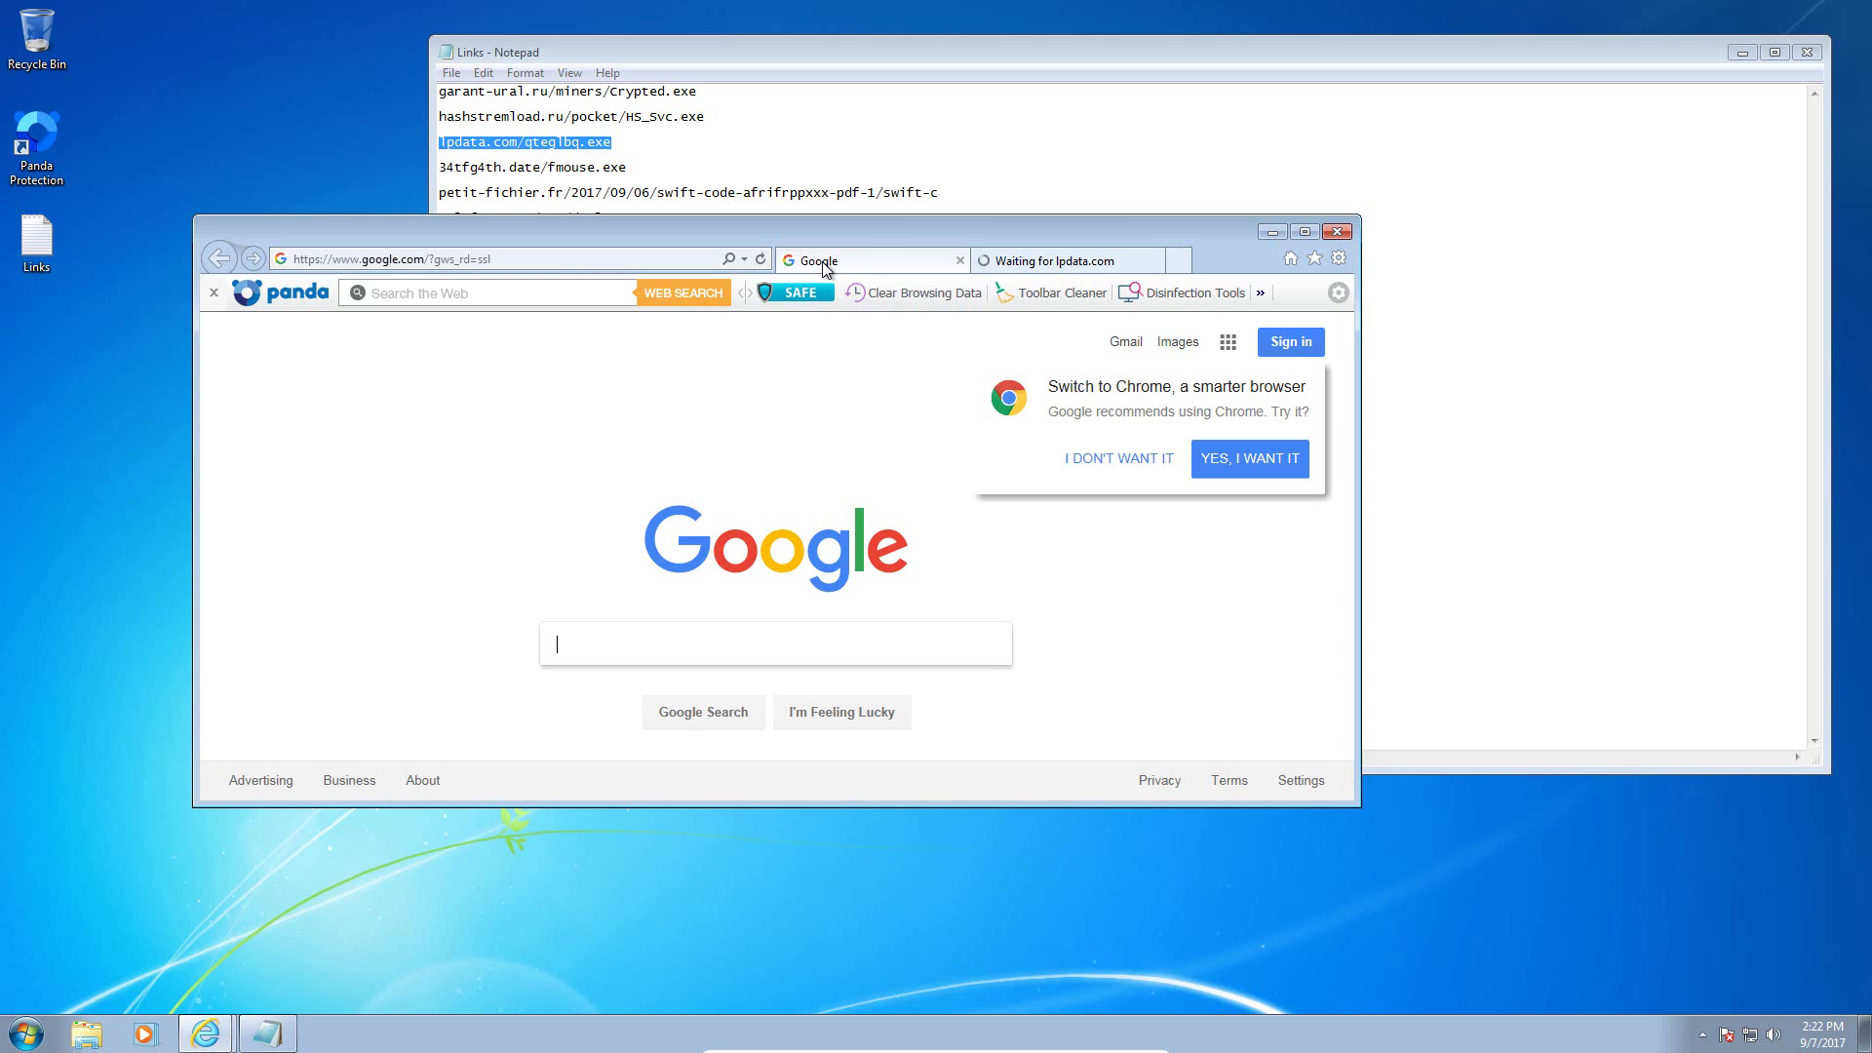
click(1076, 261)
click(1042, 778)
click(1051, 778)
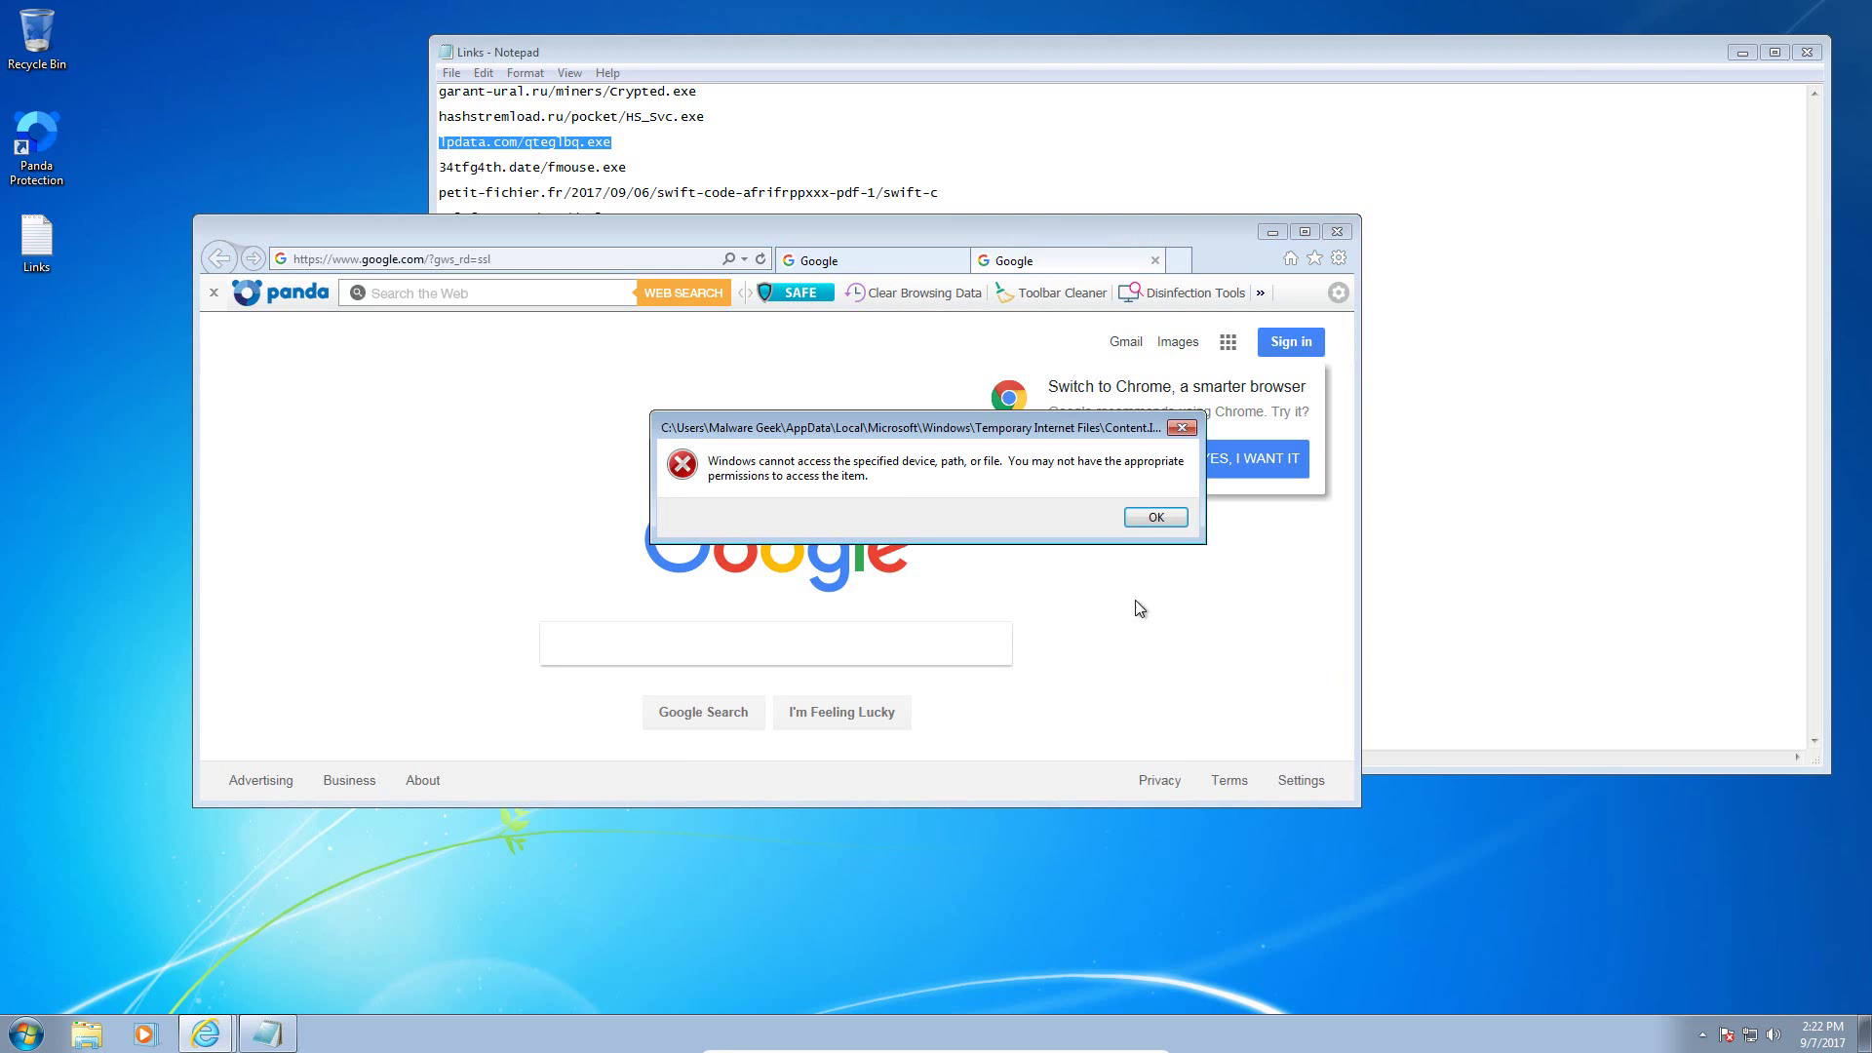
click(1155, 517)
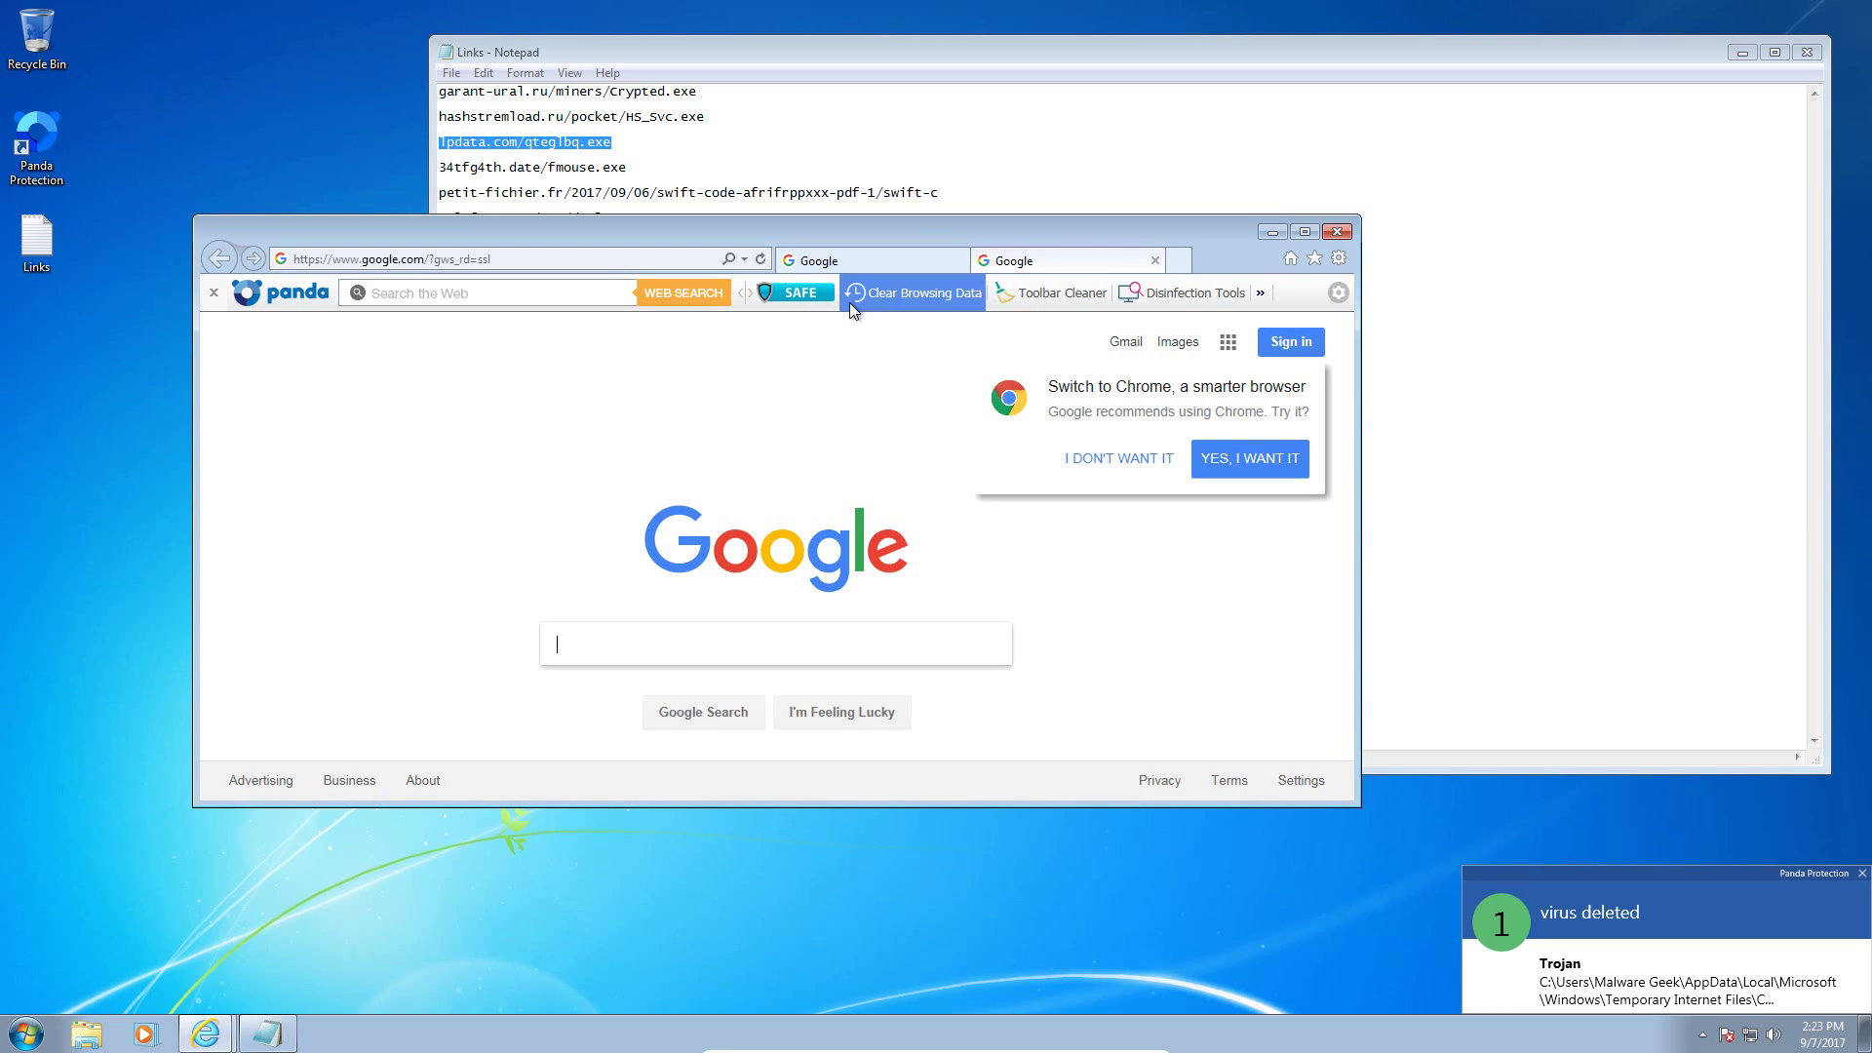
Step: Close the extra Google tab and load the 34tfg4th.date/fmouse.exe link
click(1155, 261)
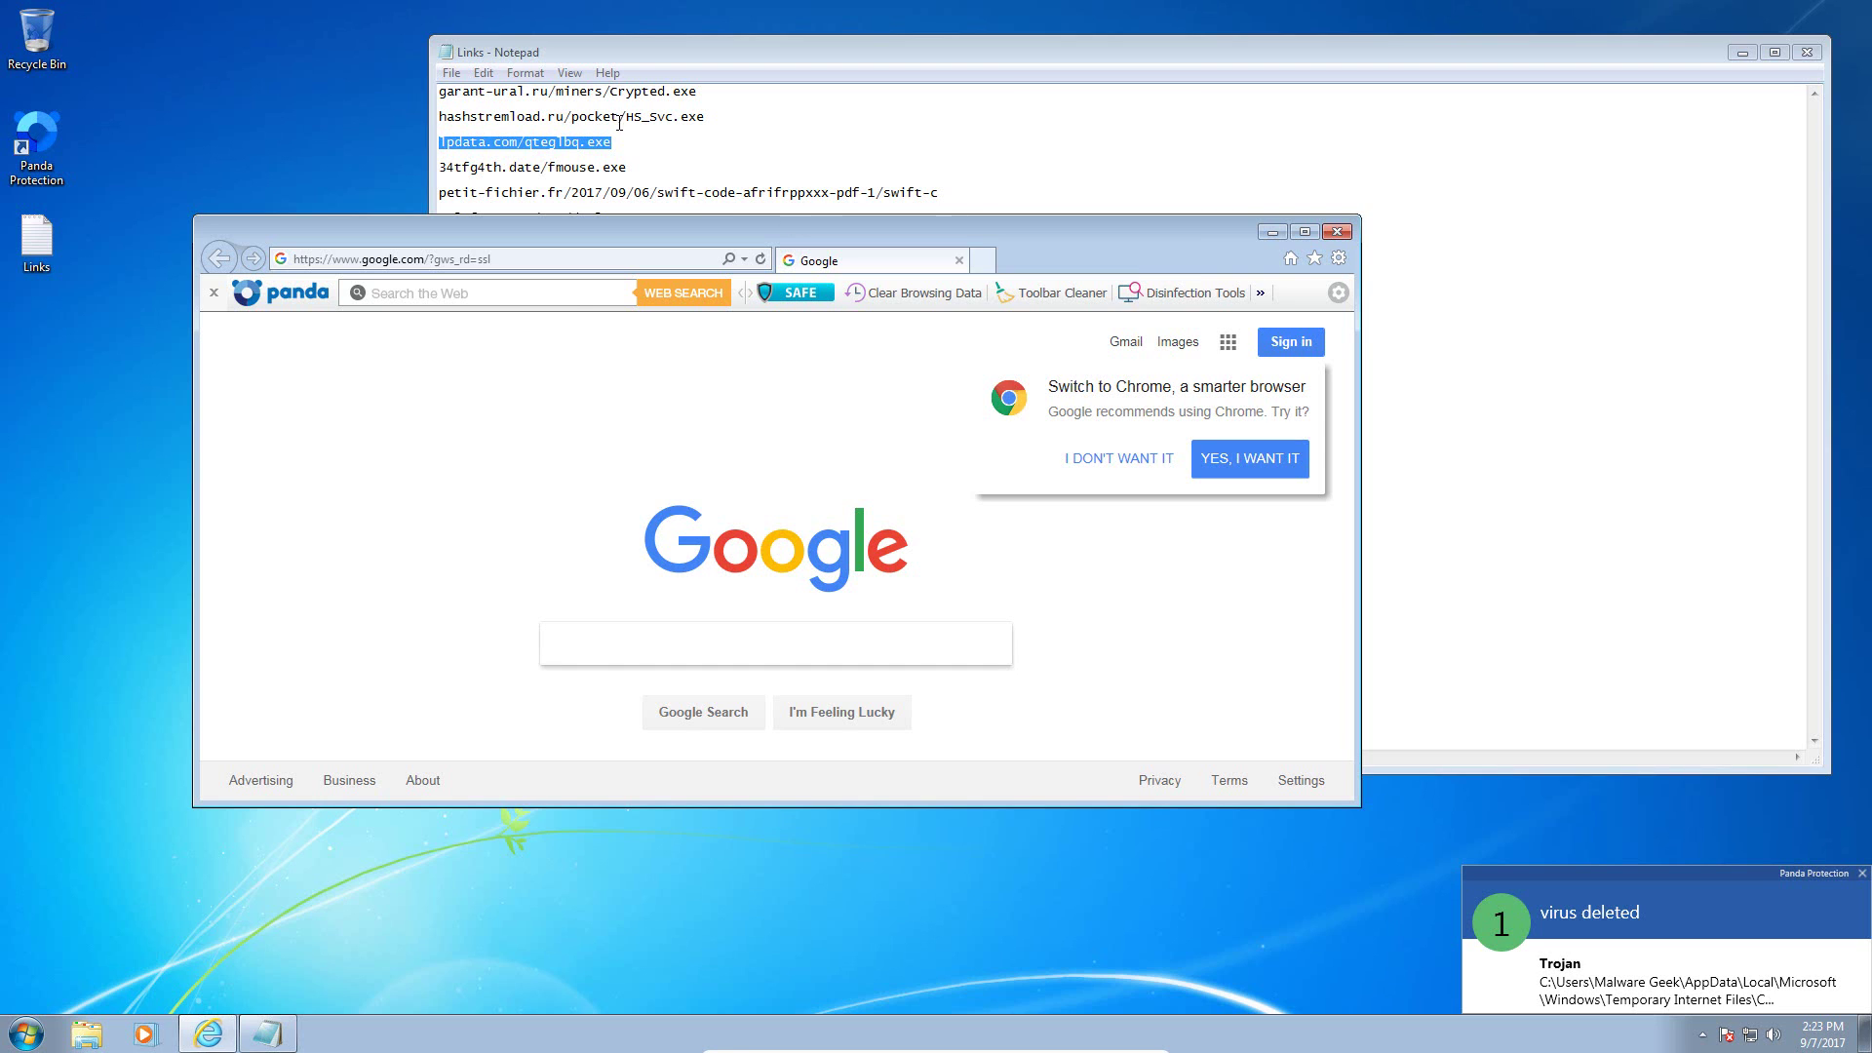
click(601, 167)
double_click(602, 168)
key(ctrl+c)
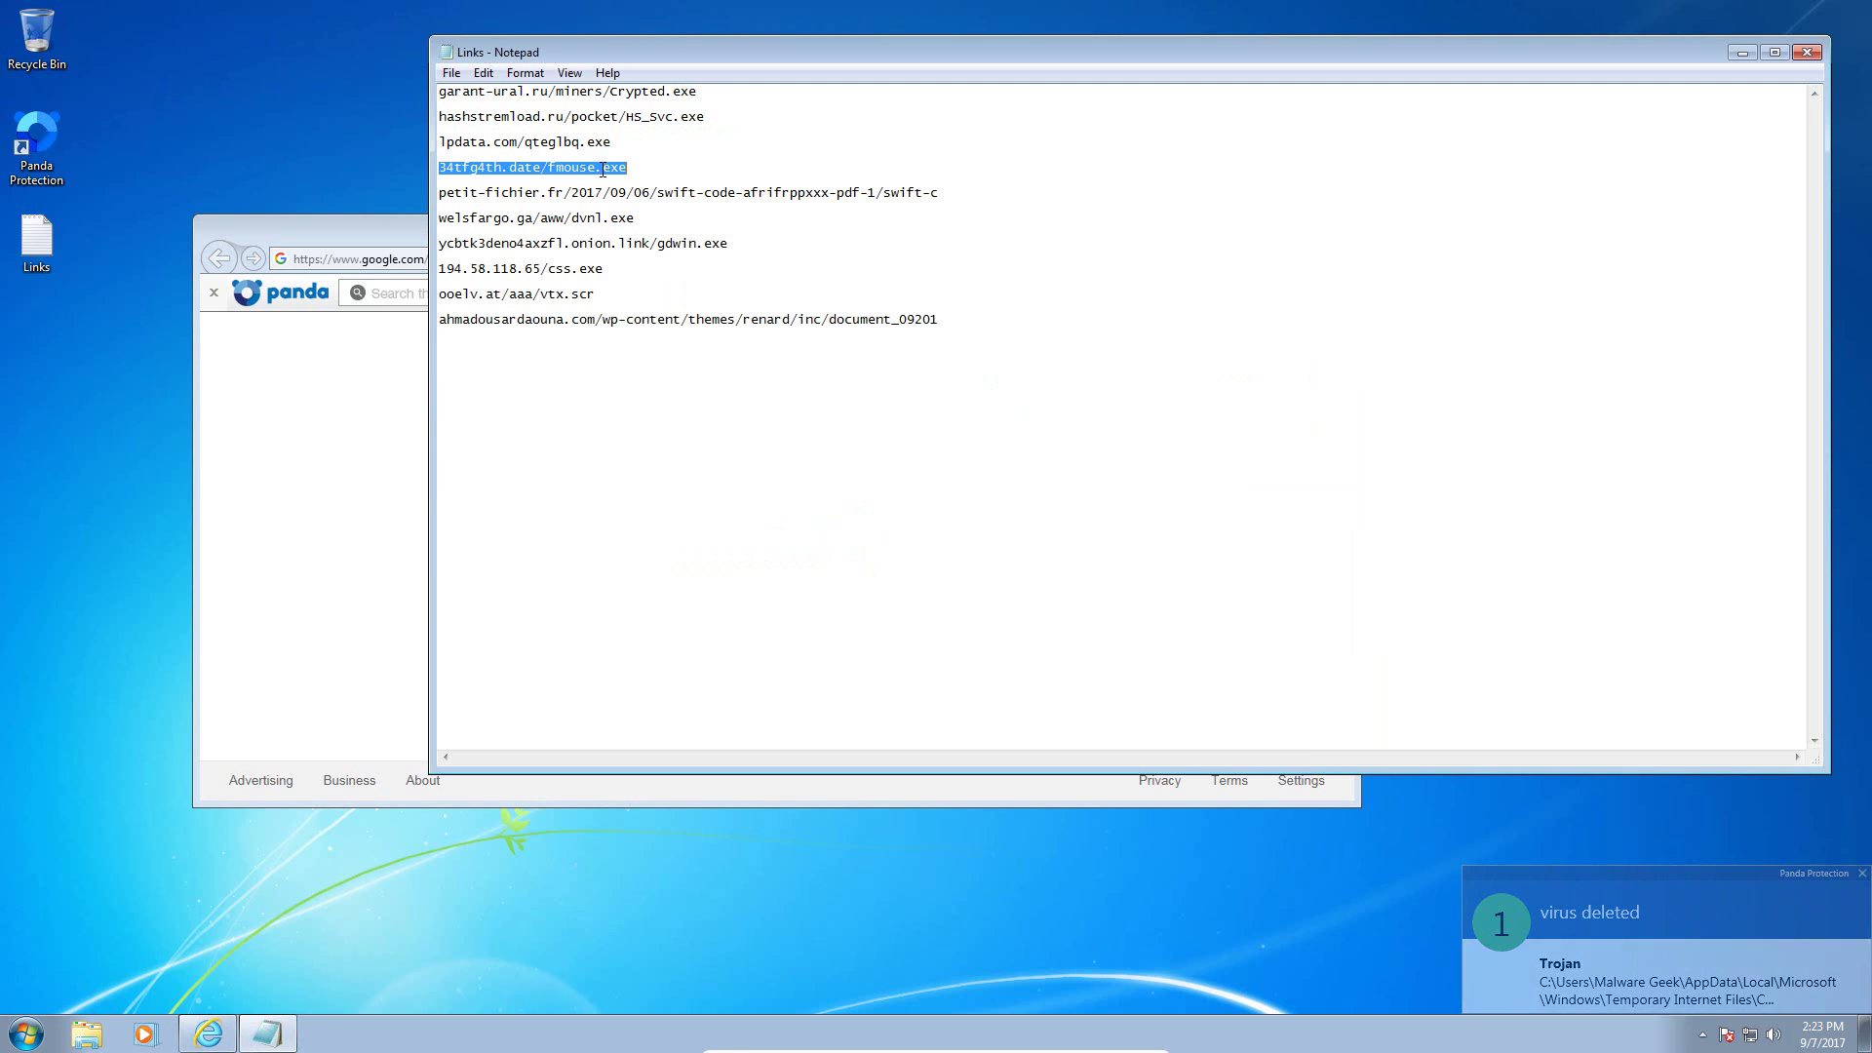
click(368, 277)
click(371, 268)
key(ctrl+v)
key(Return)
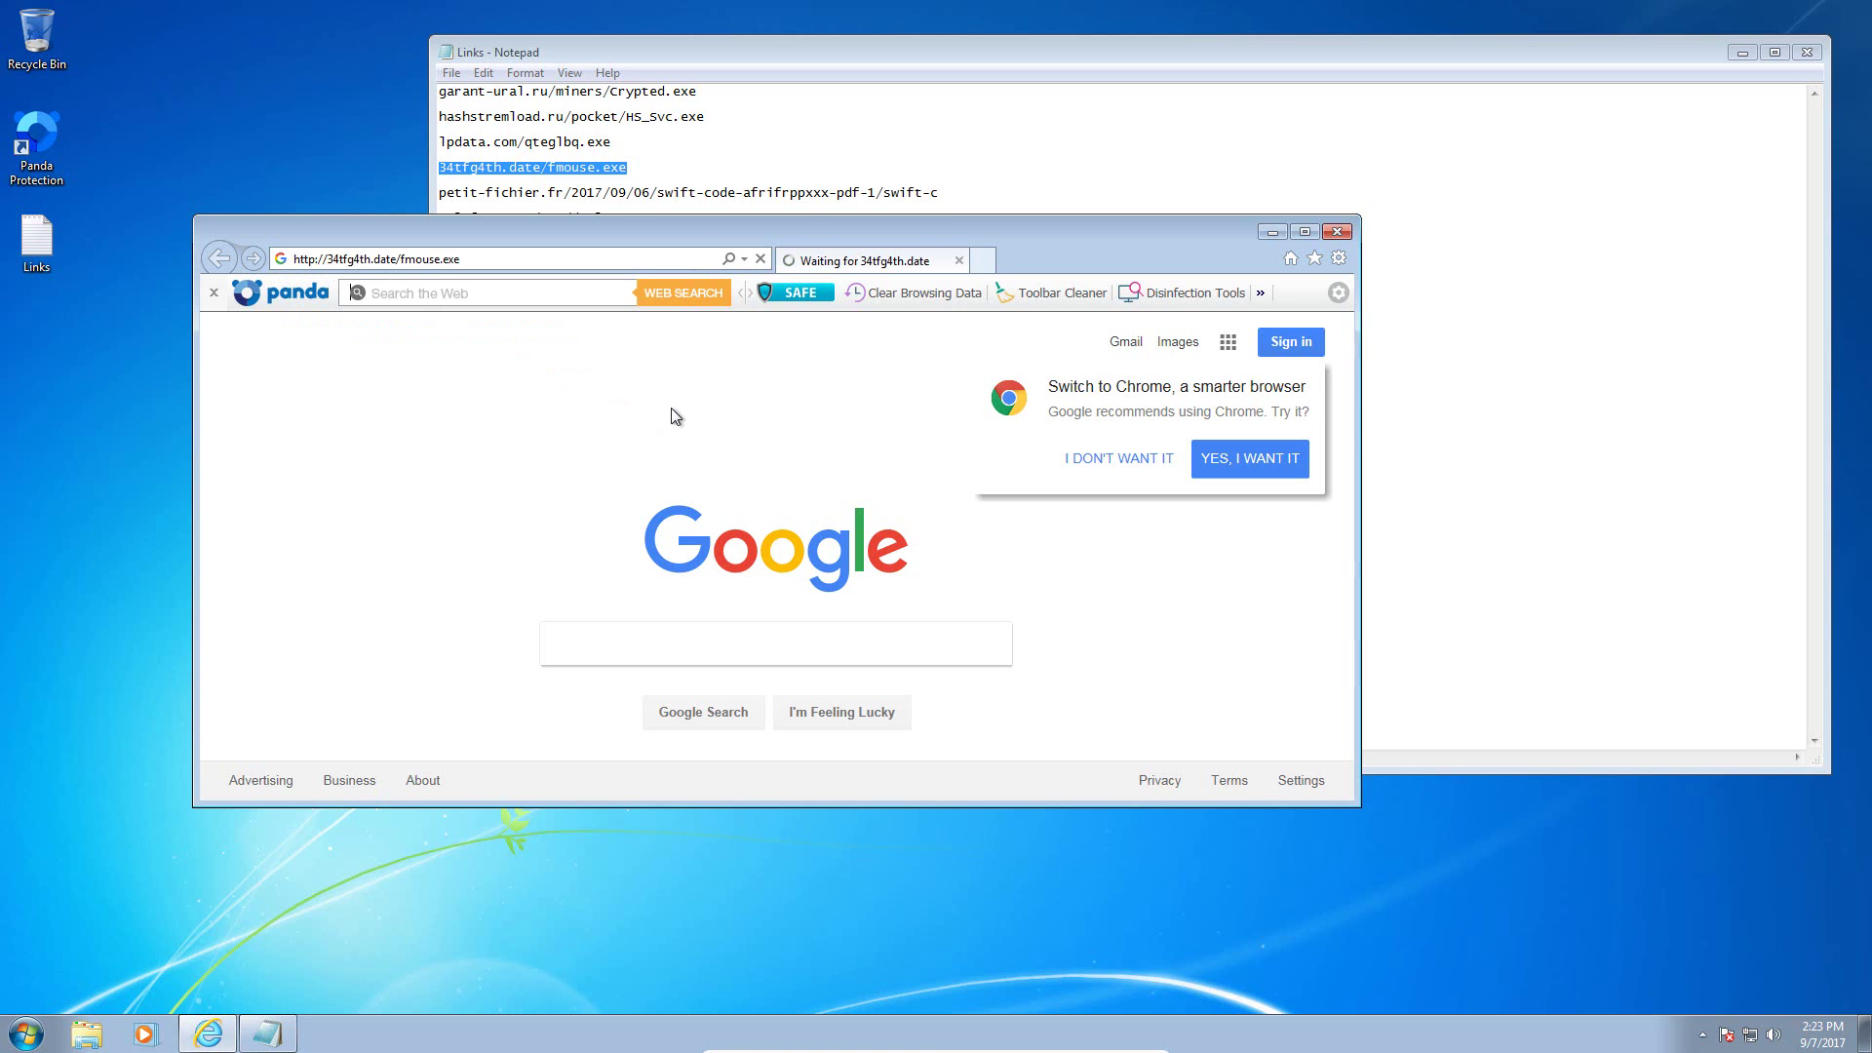
Step: In a new tab, load the petit-fichier.fr link copied from Notepad
click(983, 261)
click(577, 191)
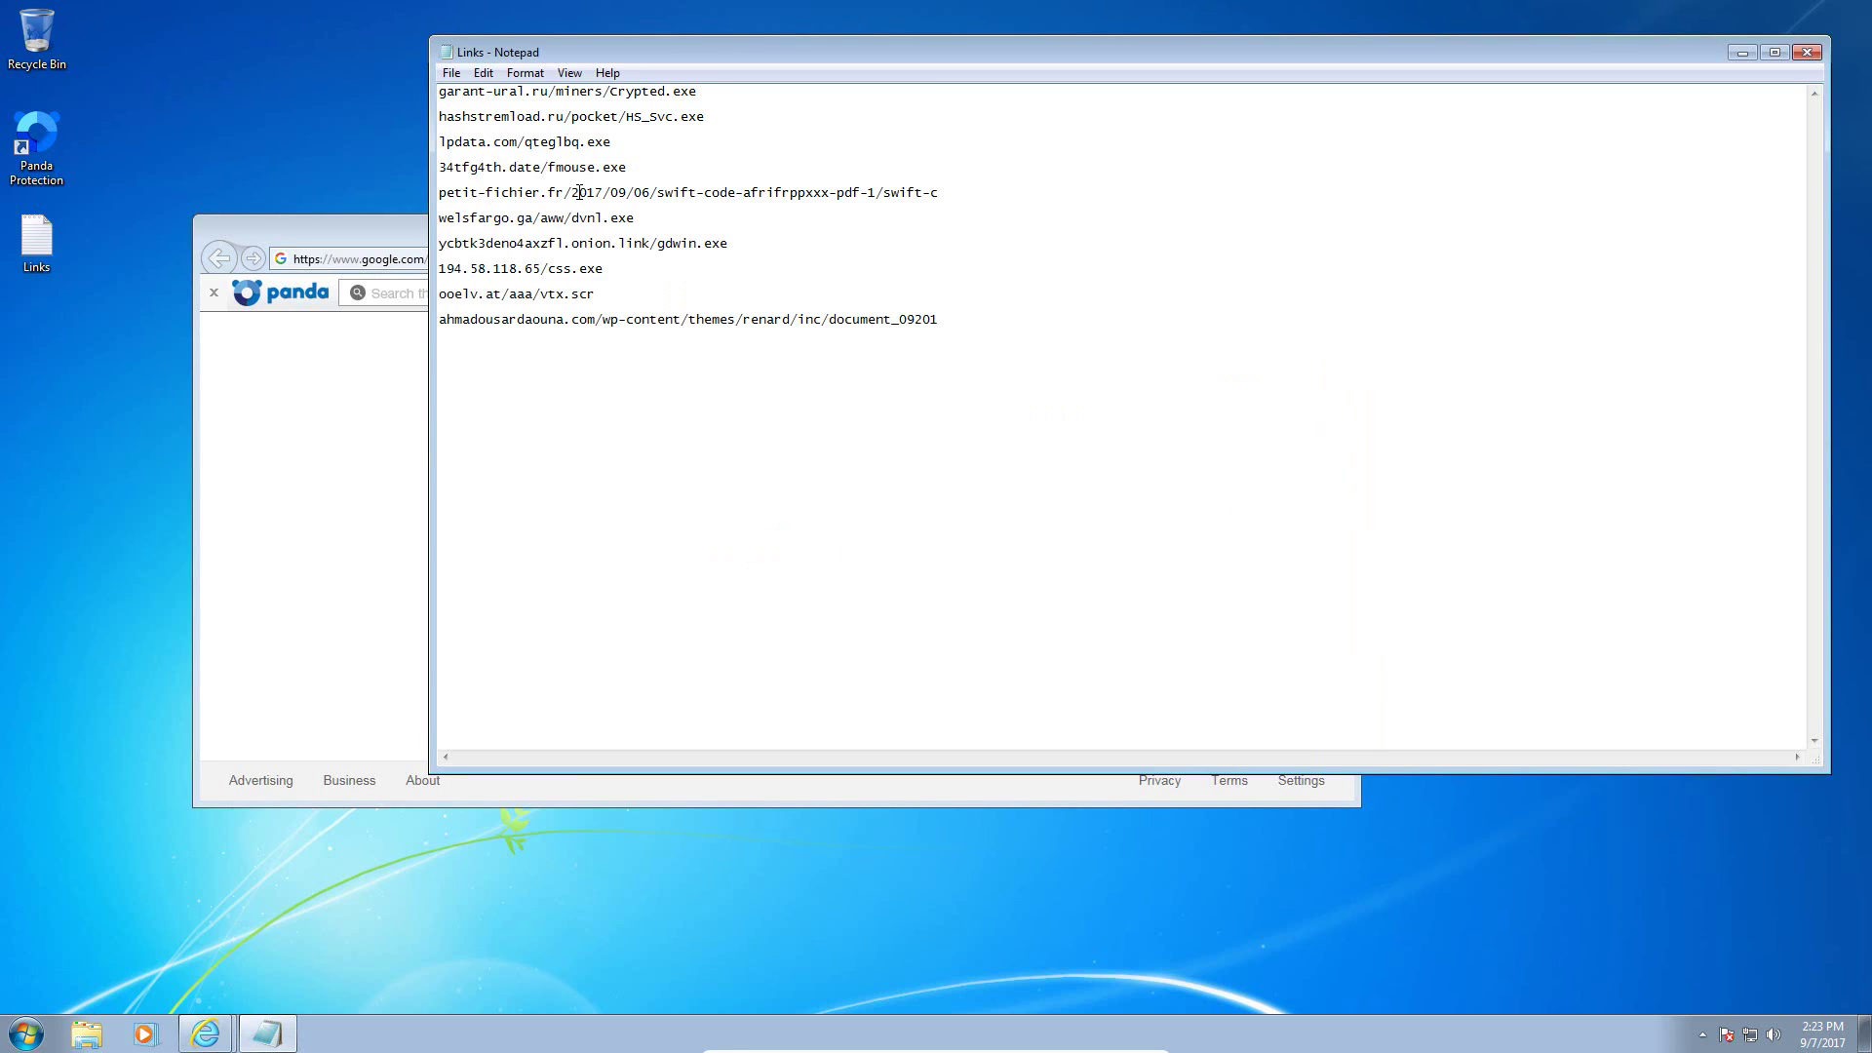
drag(939, 192, 439, 192)
click(940, 192)
drag(940, 192, 438, 202)
key(ctrl+c)
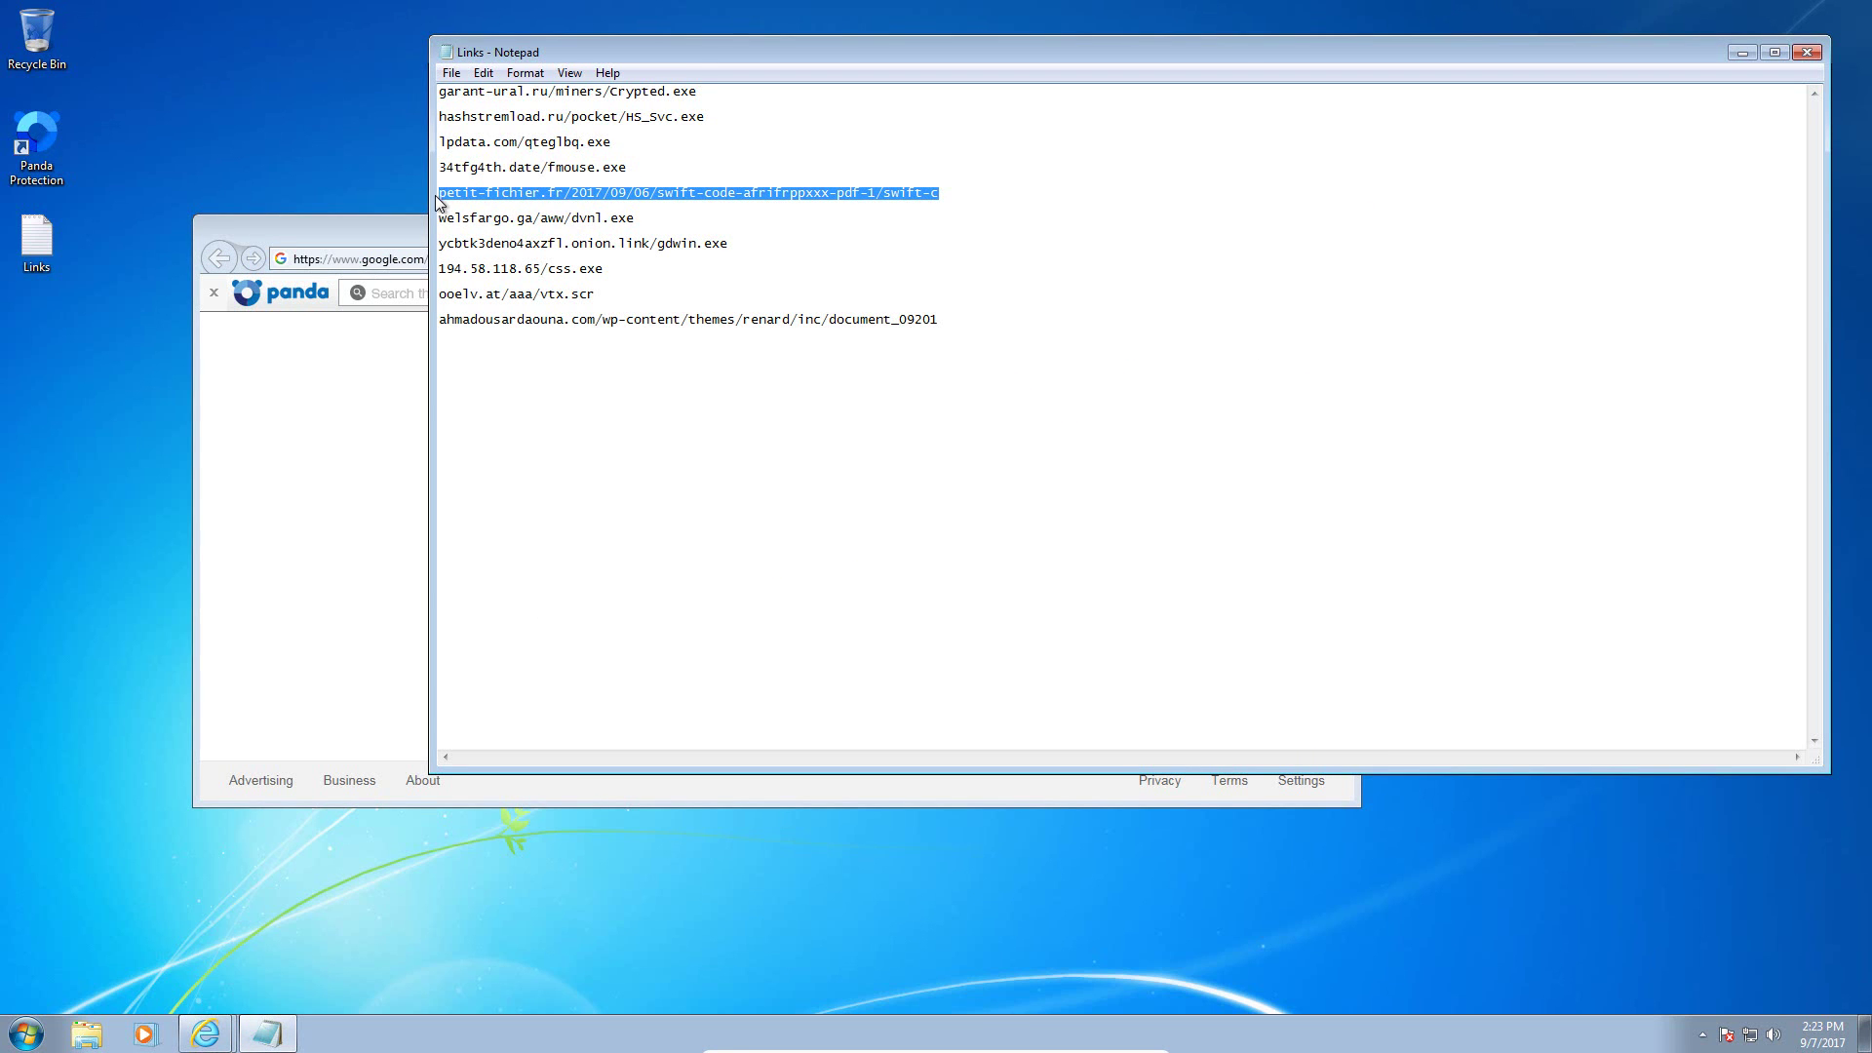
click(325, 543)
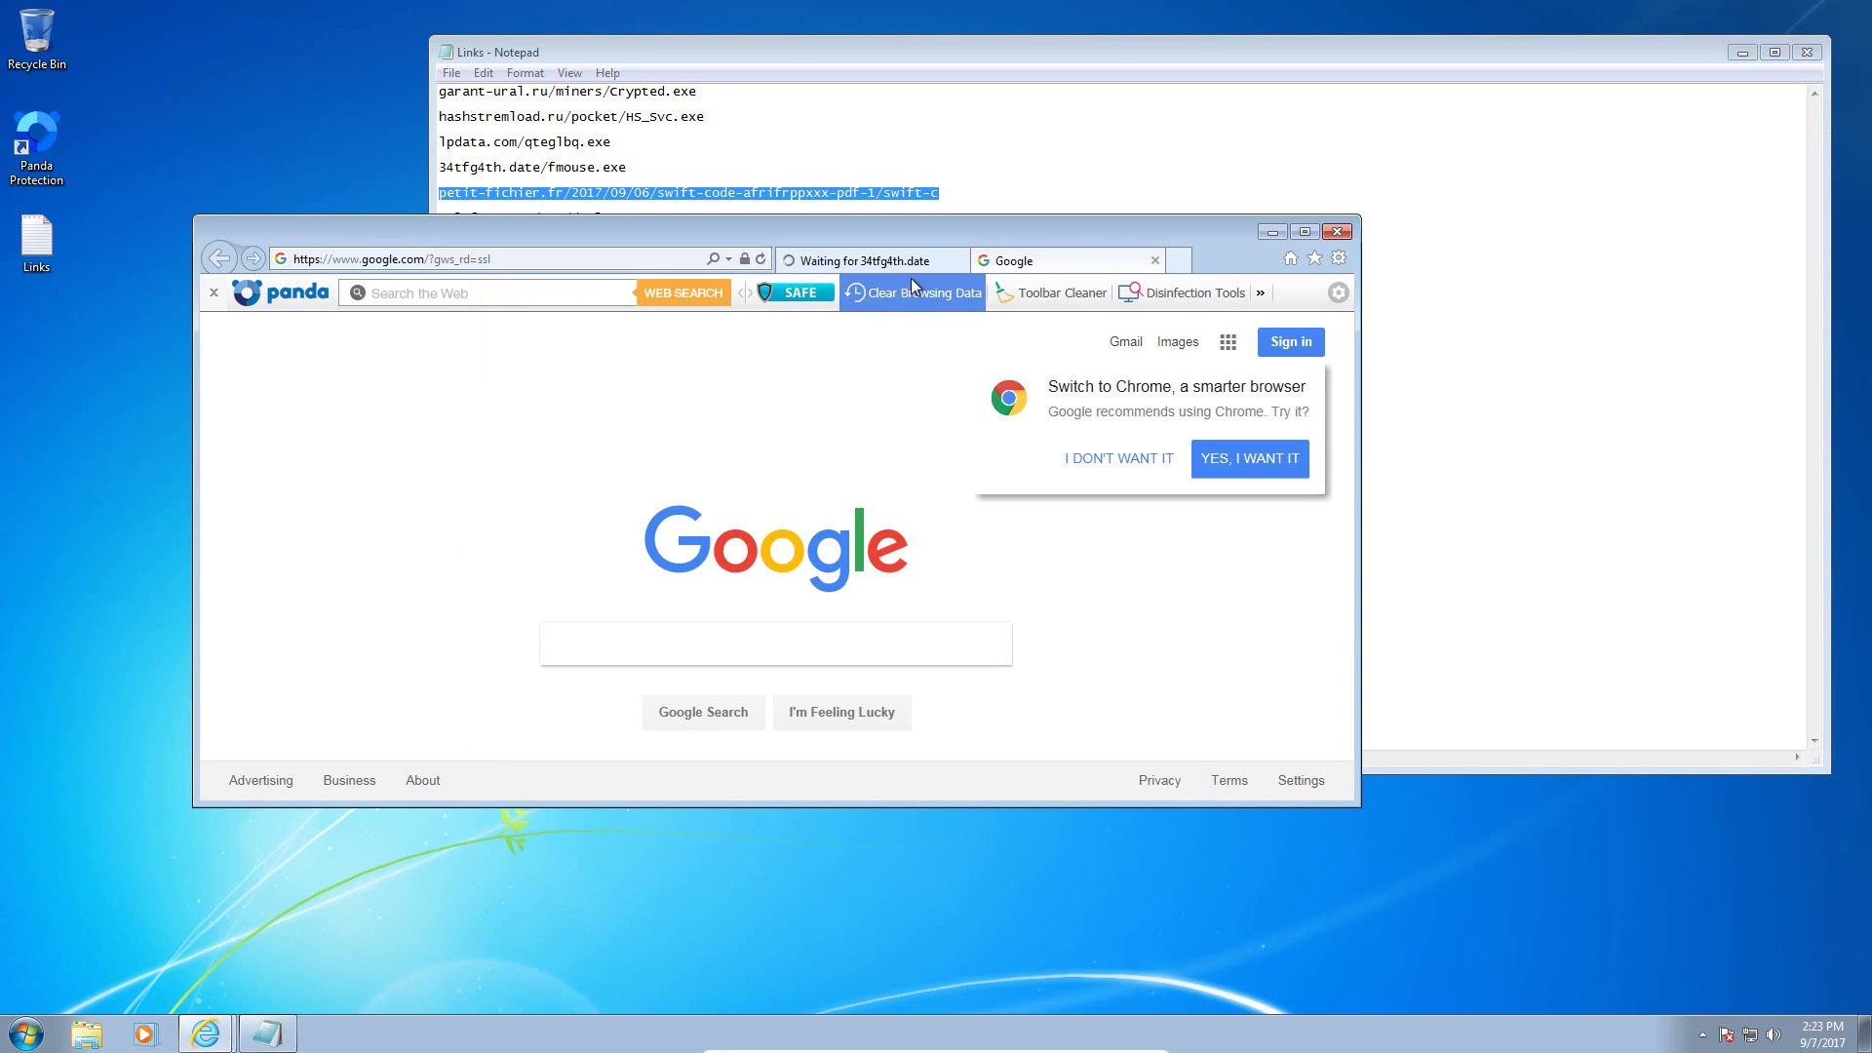
click(567, 258)
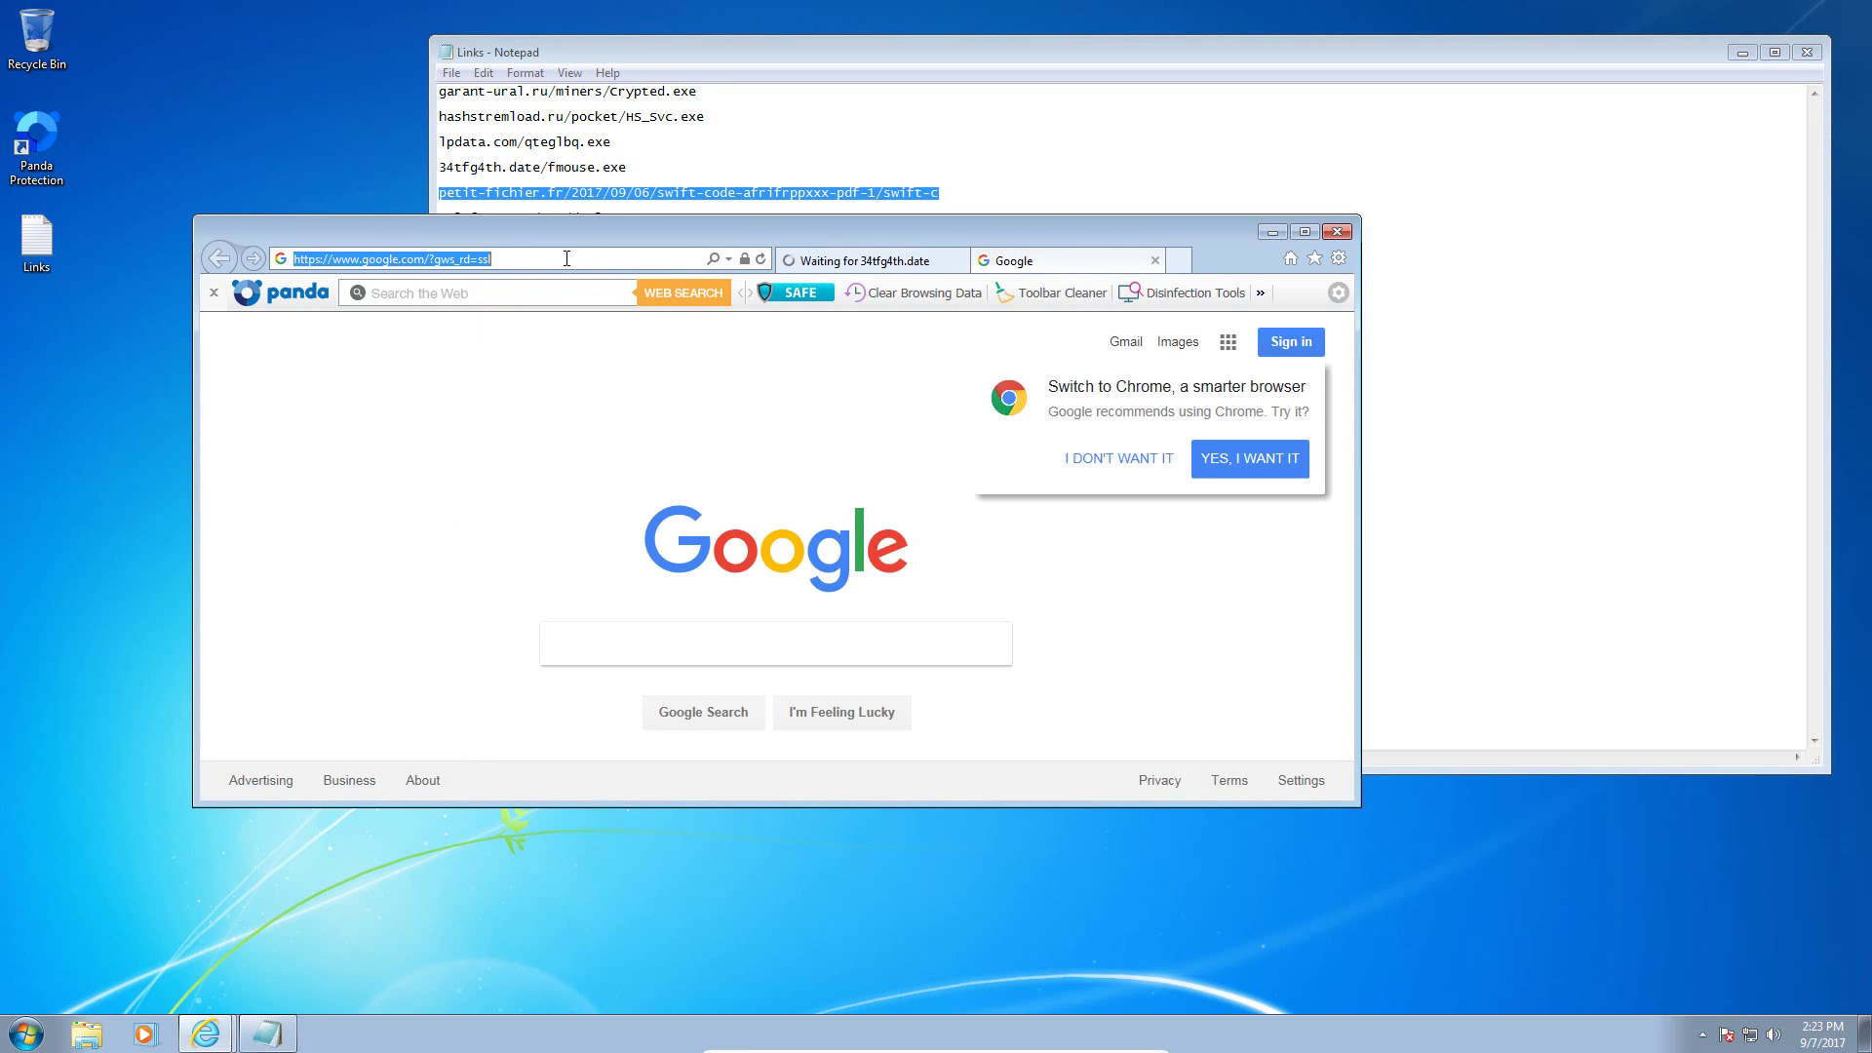
key(ctrl+v)
key(Return)
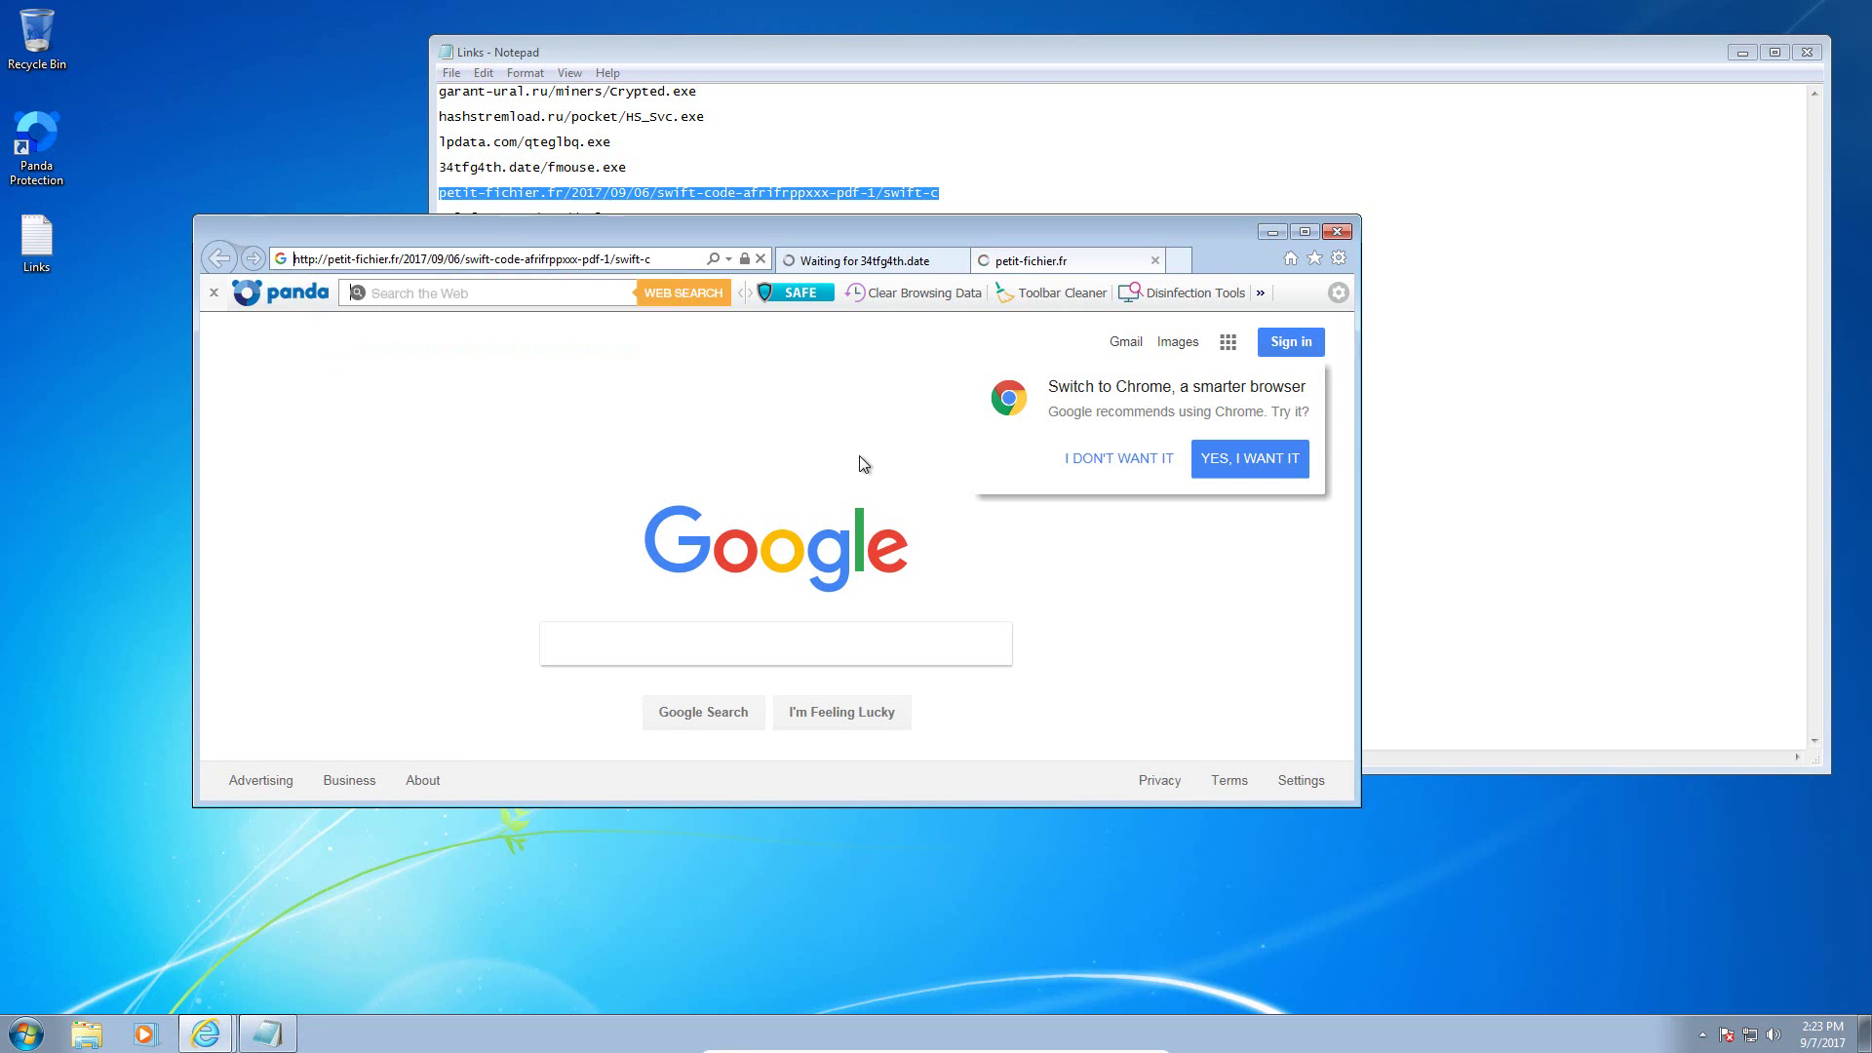
Step: Compare Panda's fmouse.exe malware warning with petit-fichier's file-unavailable page
click(882, 262)
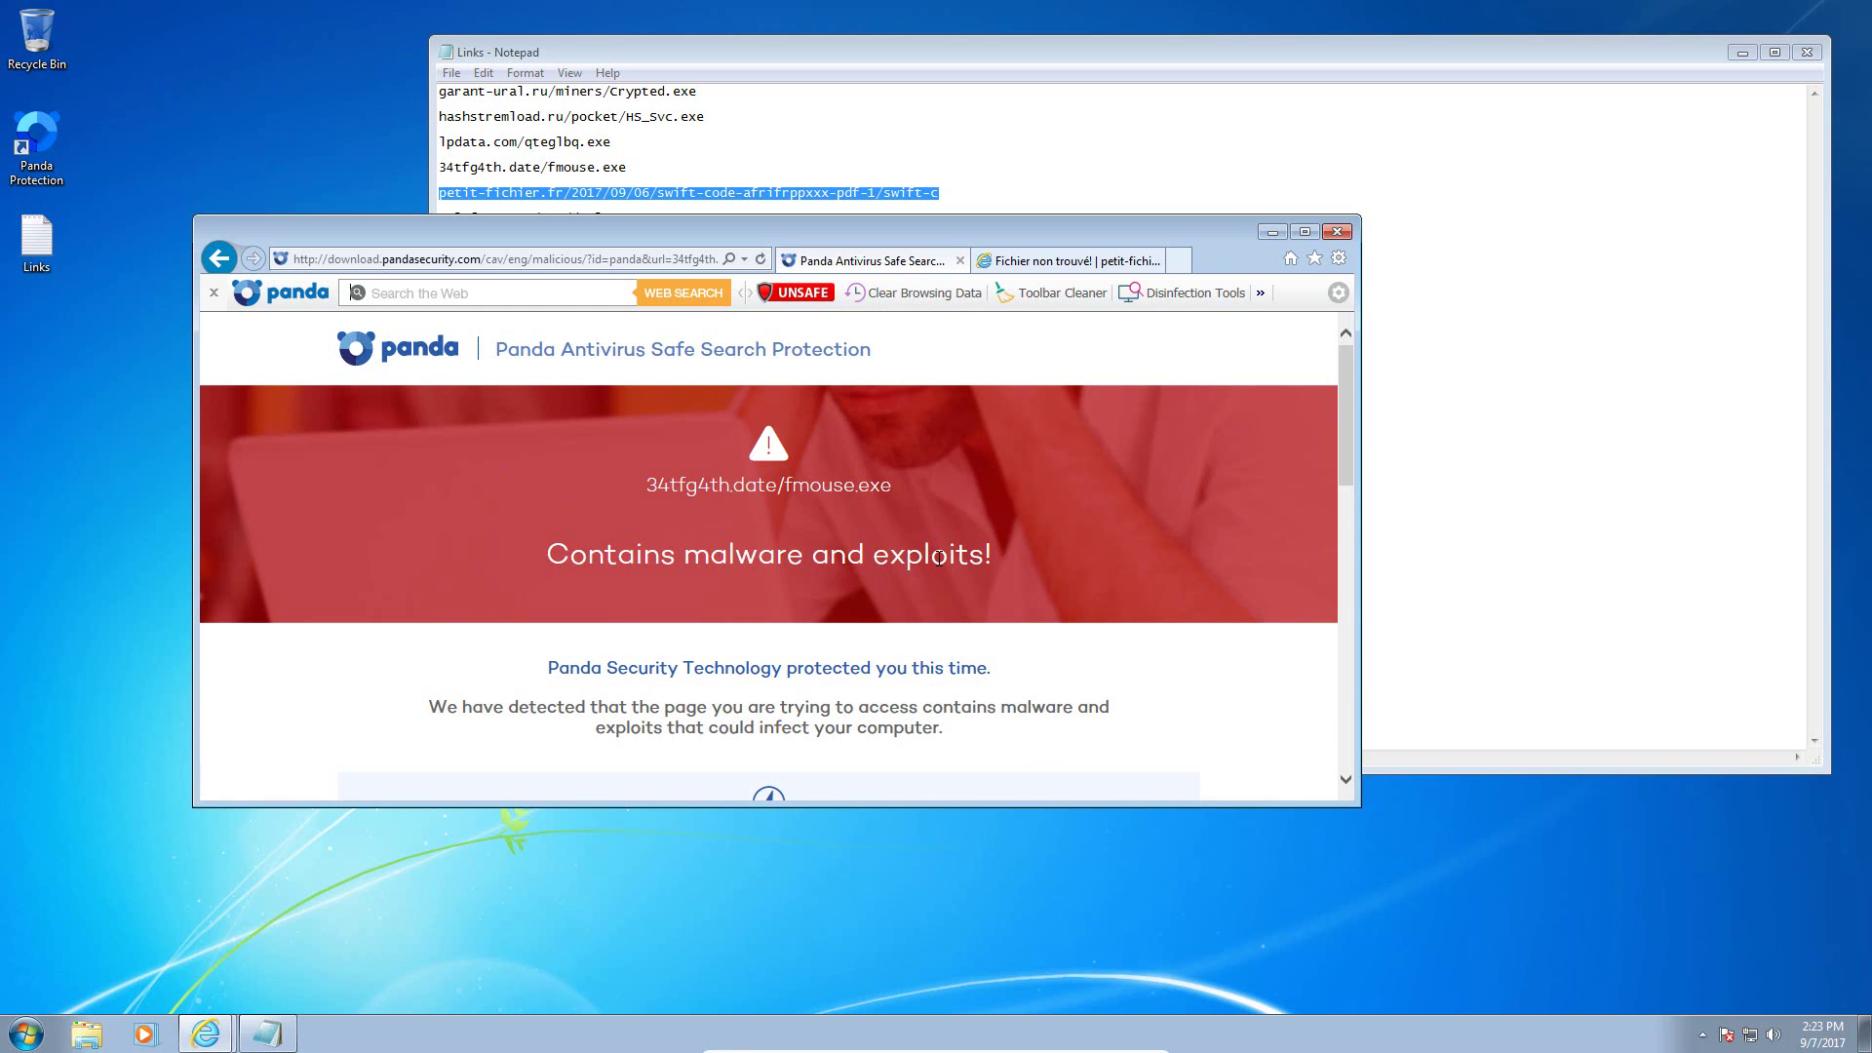
click(1073, 261)
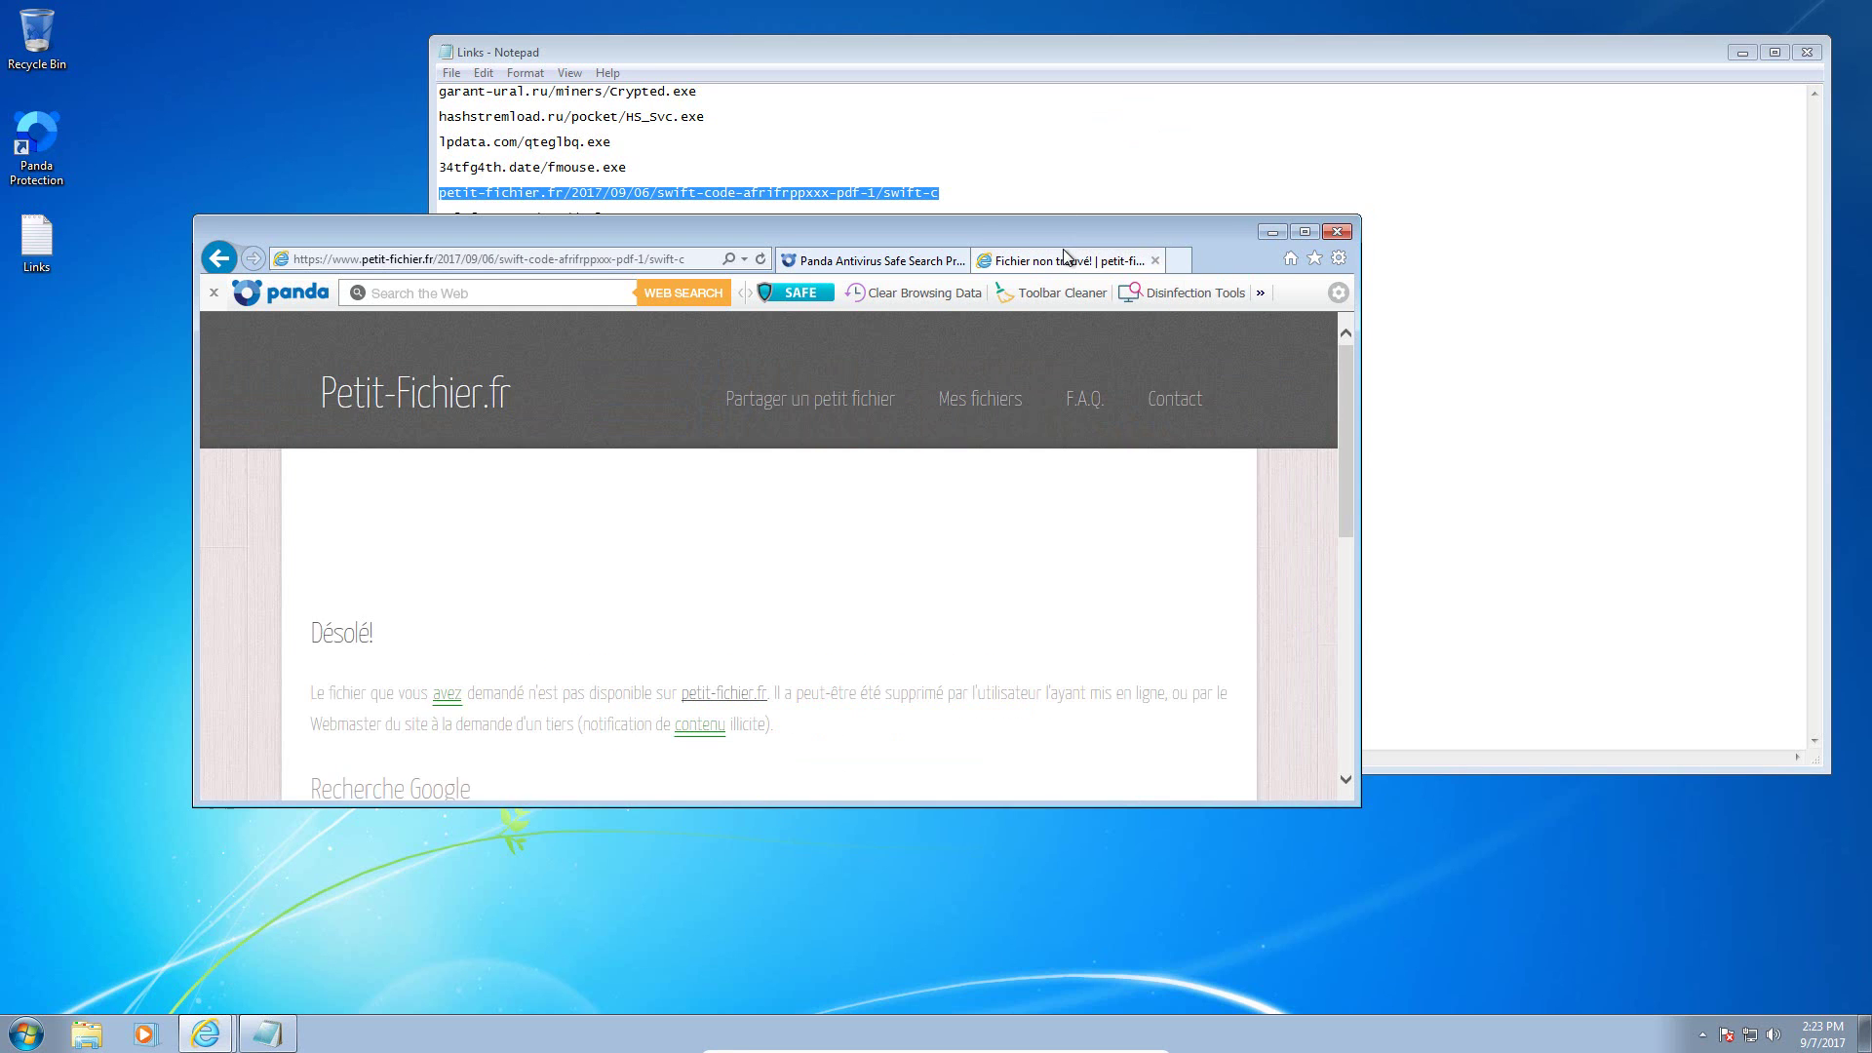
scroll(823, 541, down, 5)
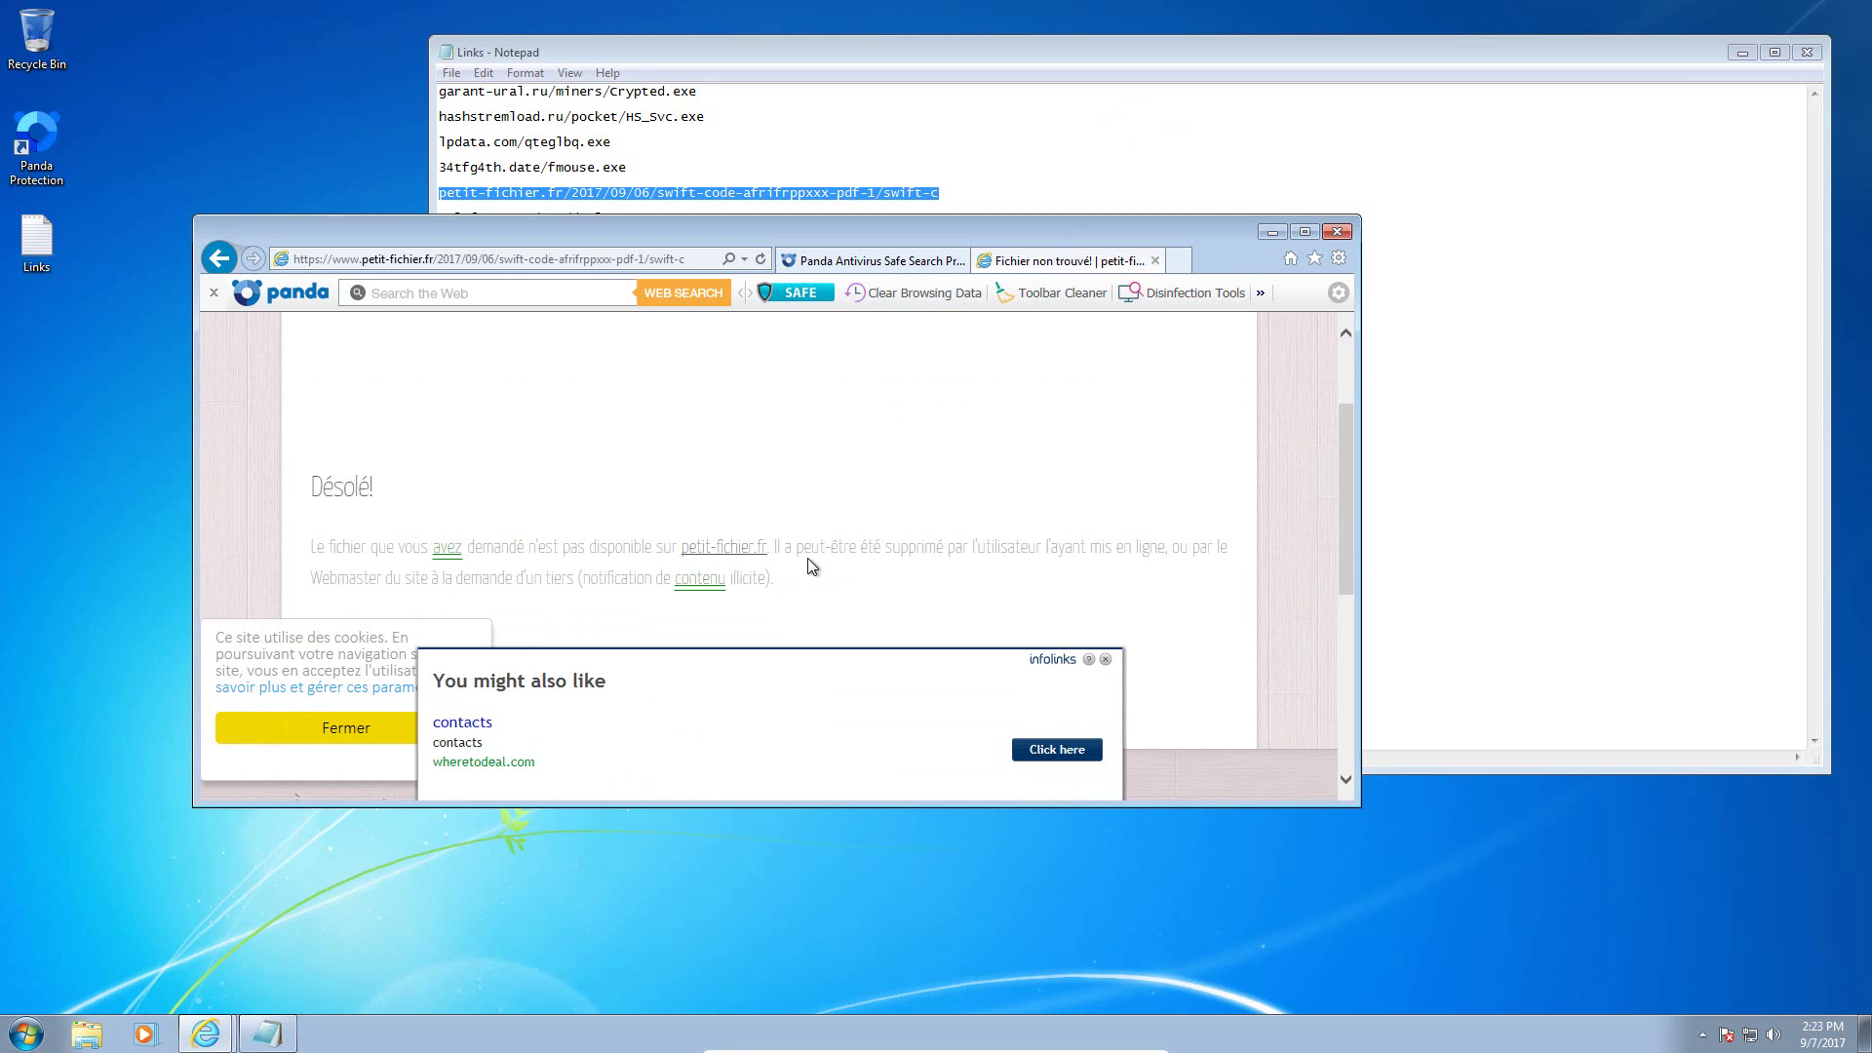
scroll(809, 561, up, 5)
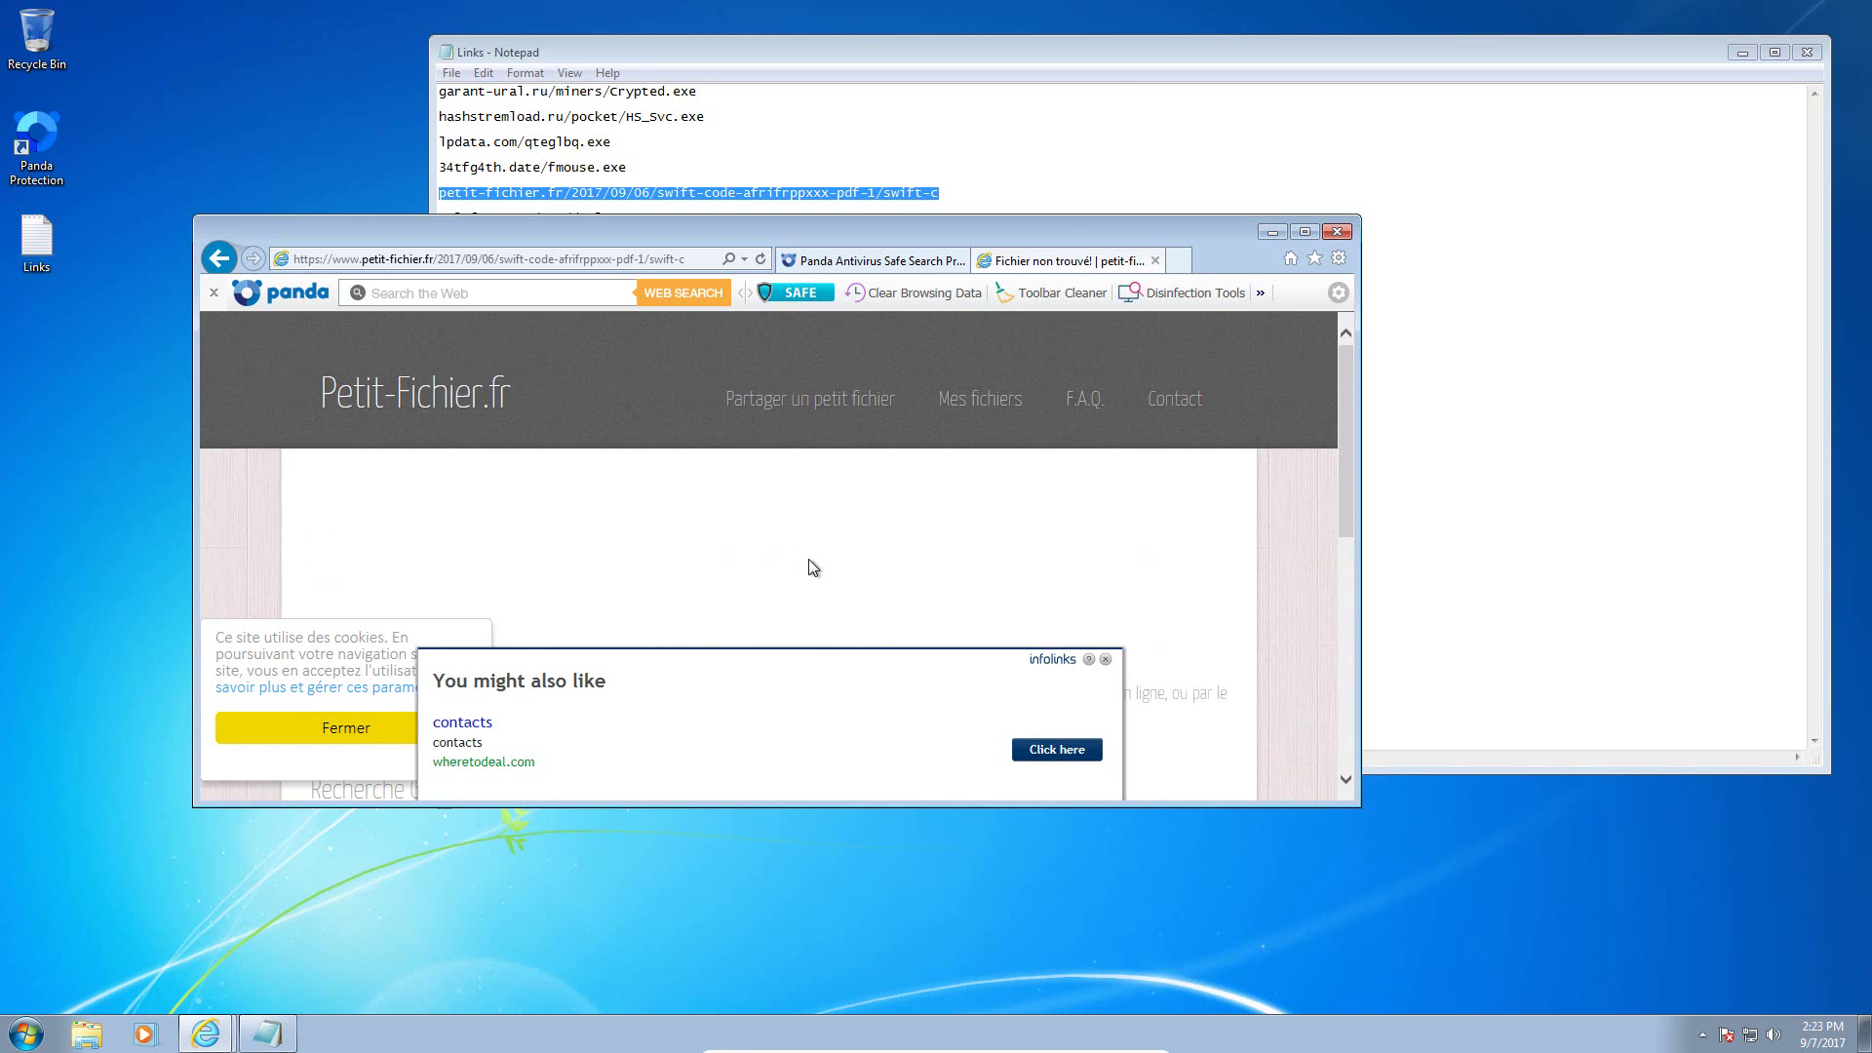
click(877, 260)
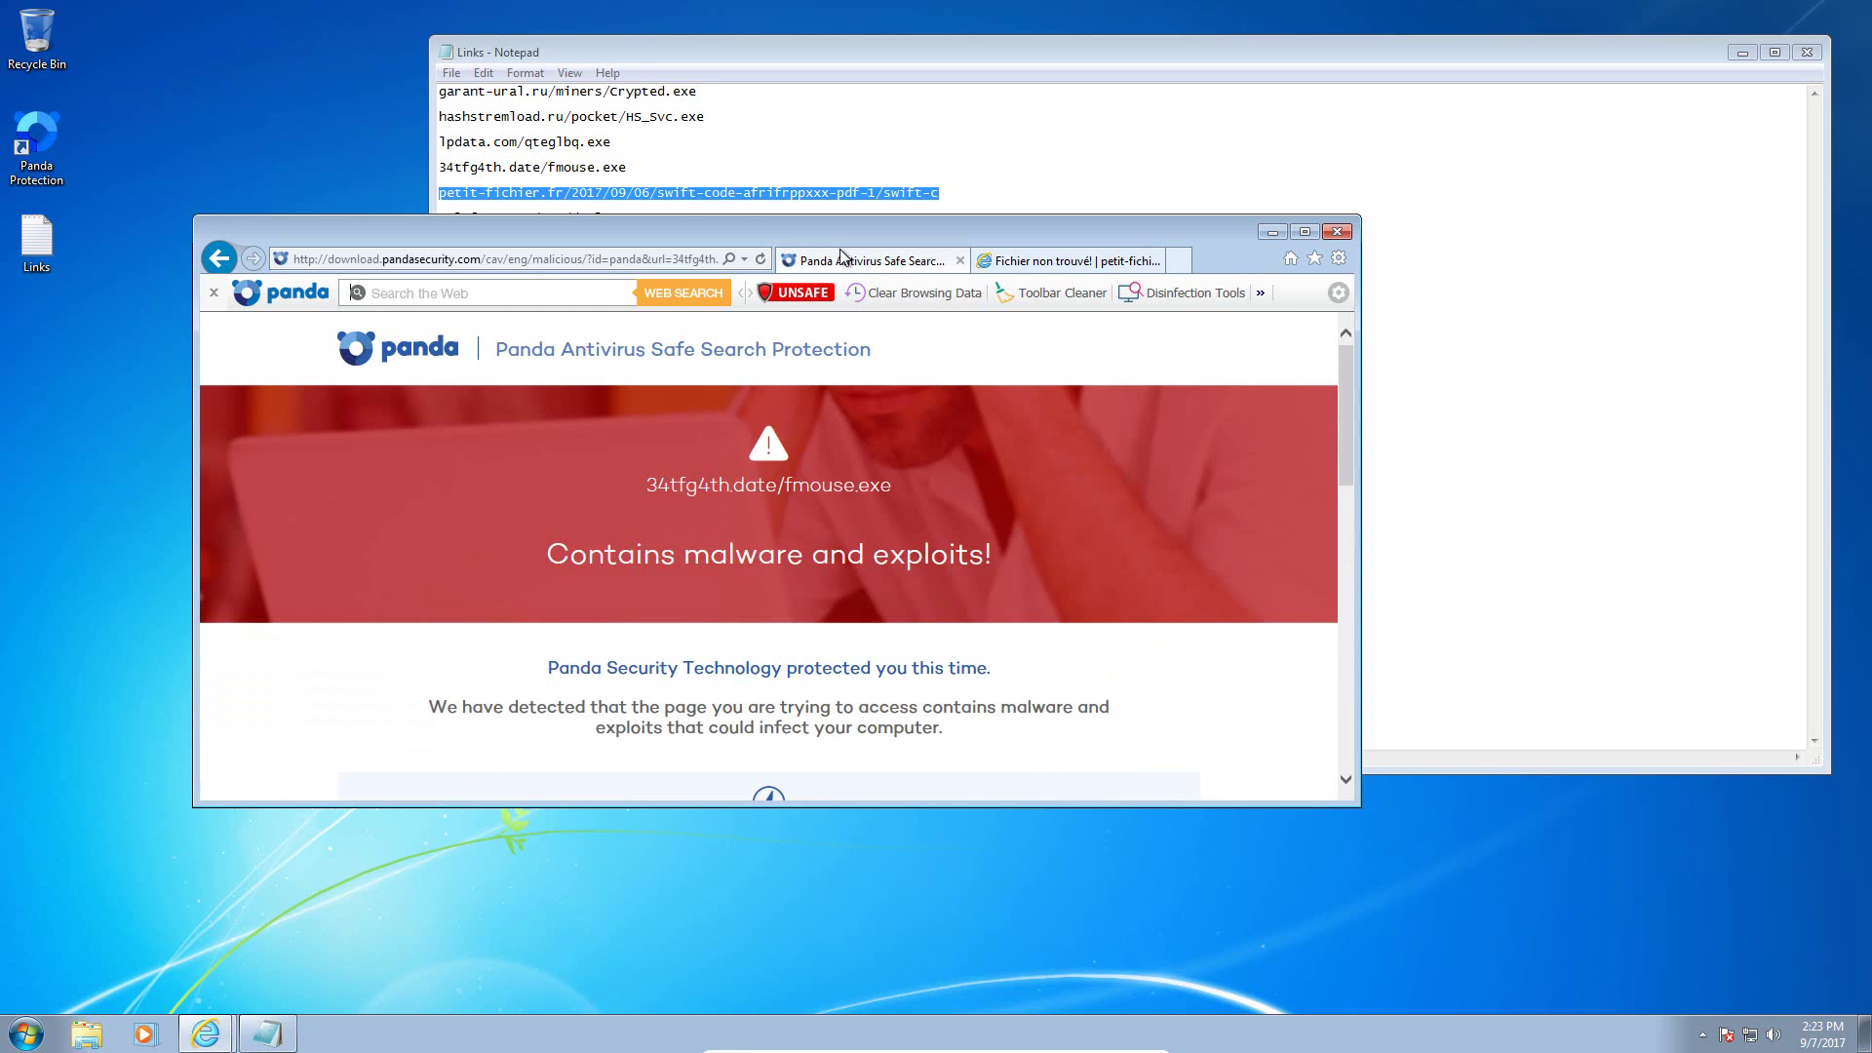
click(756, 174)
Step: Copy the welsfargo.ga/aww/dvnl.exe link and load it in Internet Explorer
double_click(614, 223)
key(ctrl+c)
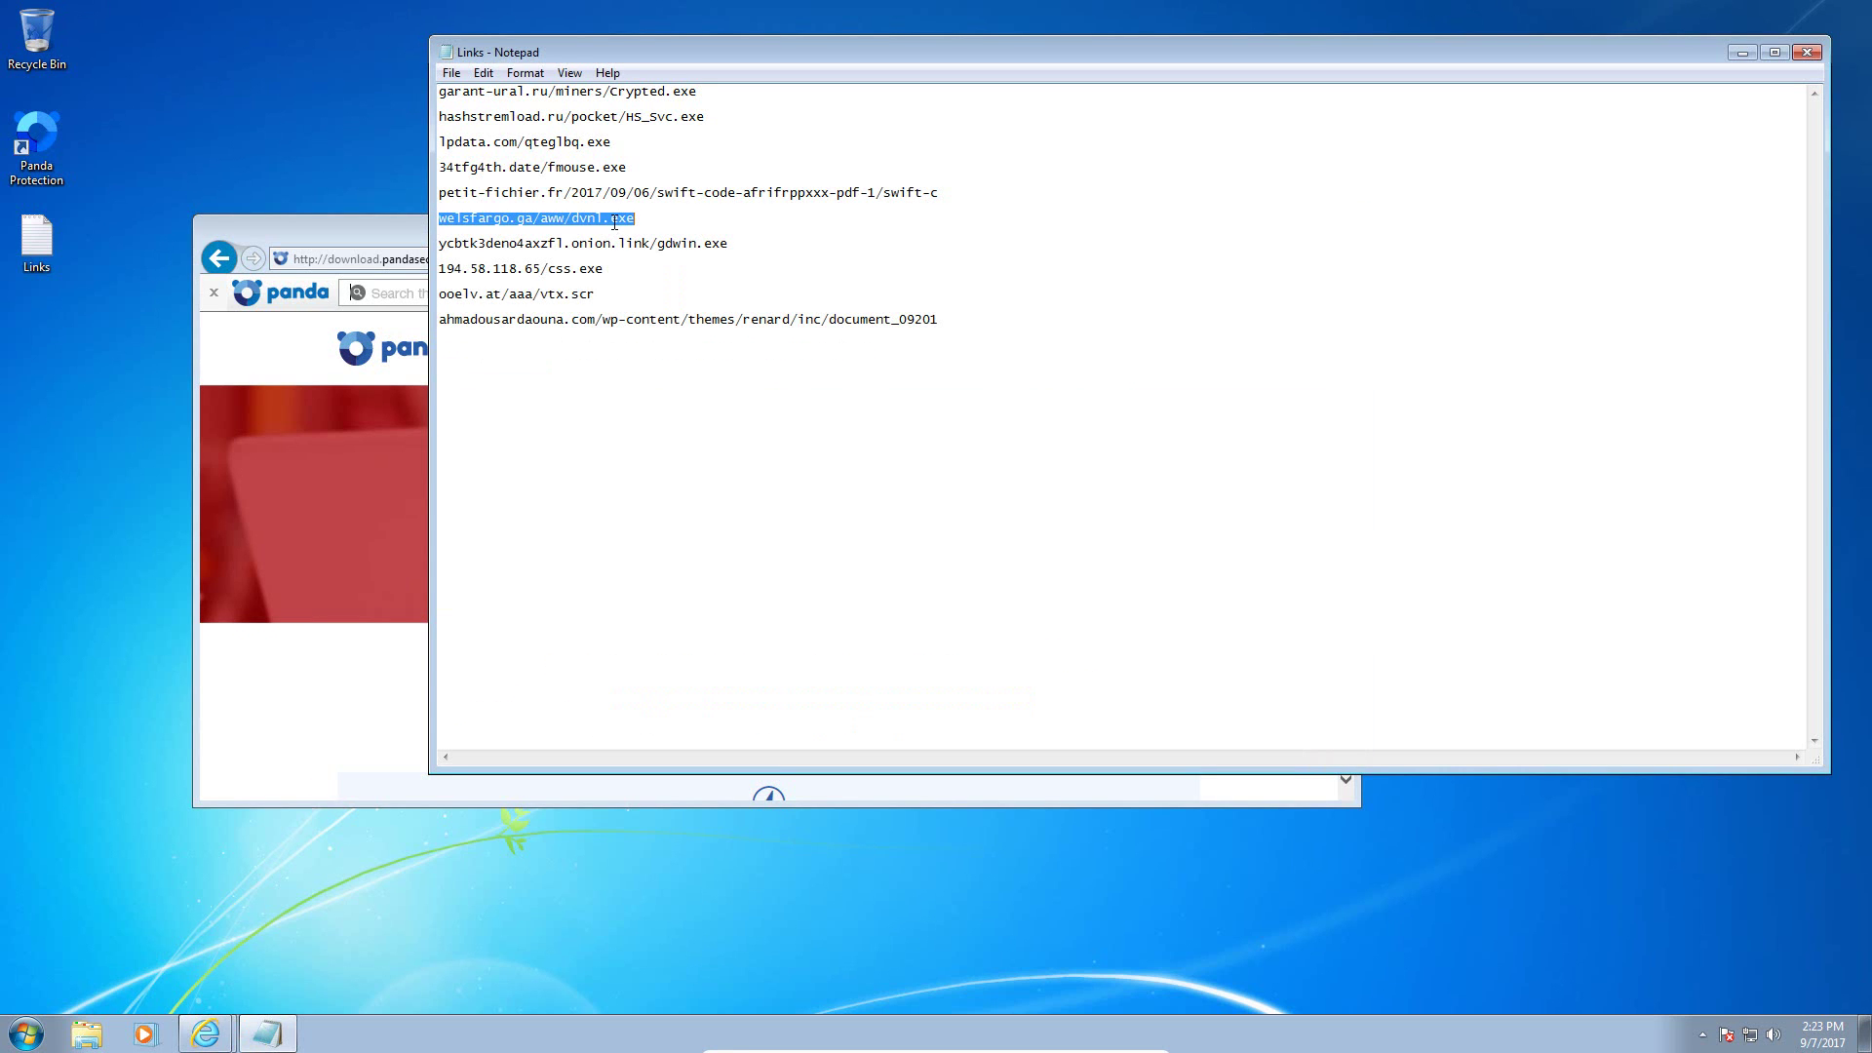
click(409, 258)
key(ctrl+v)
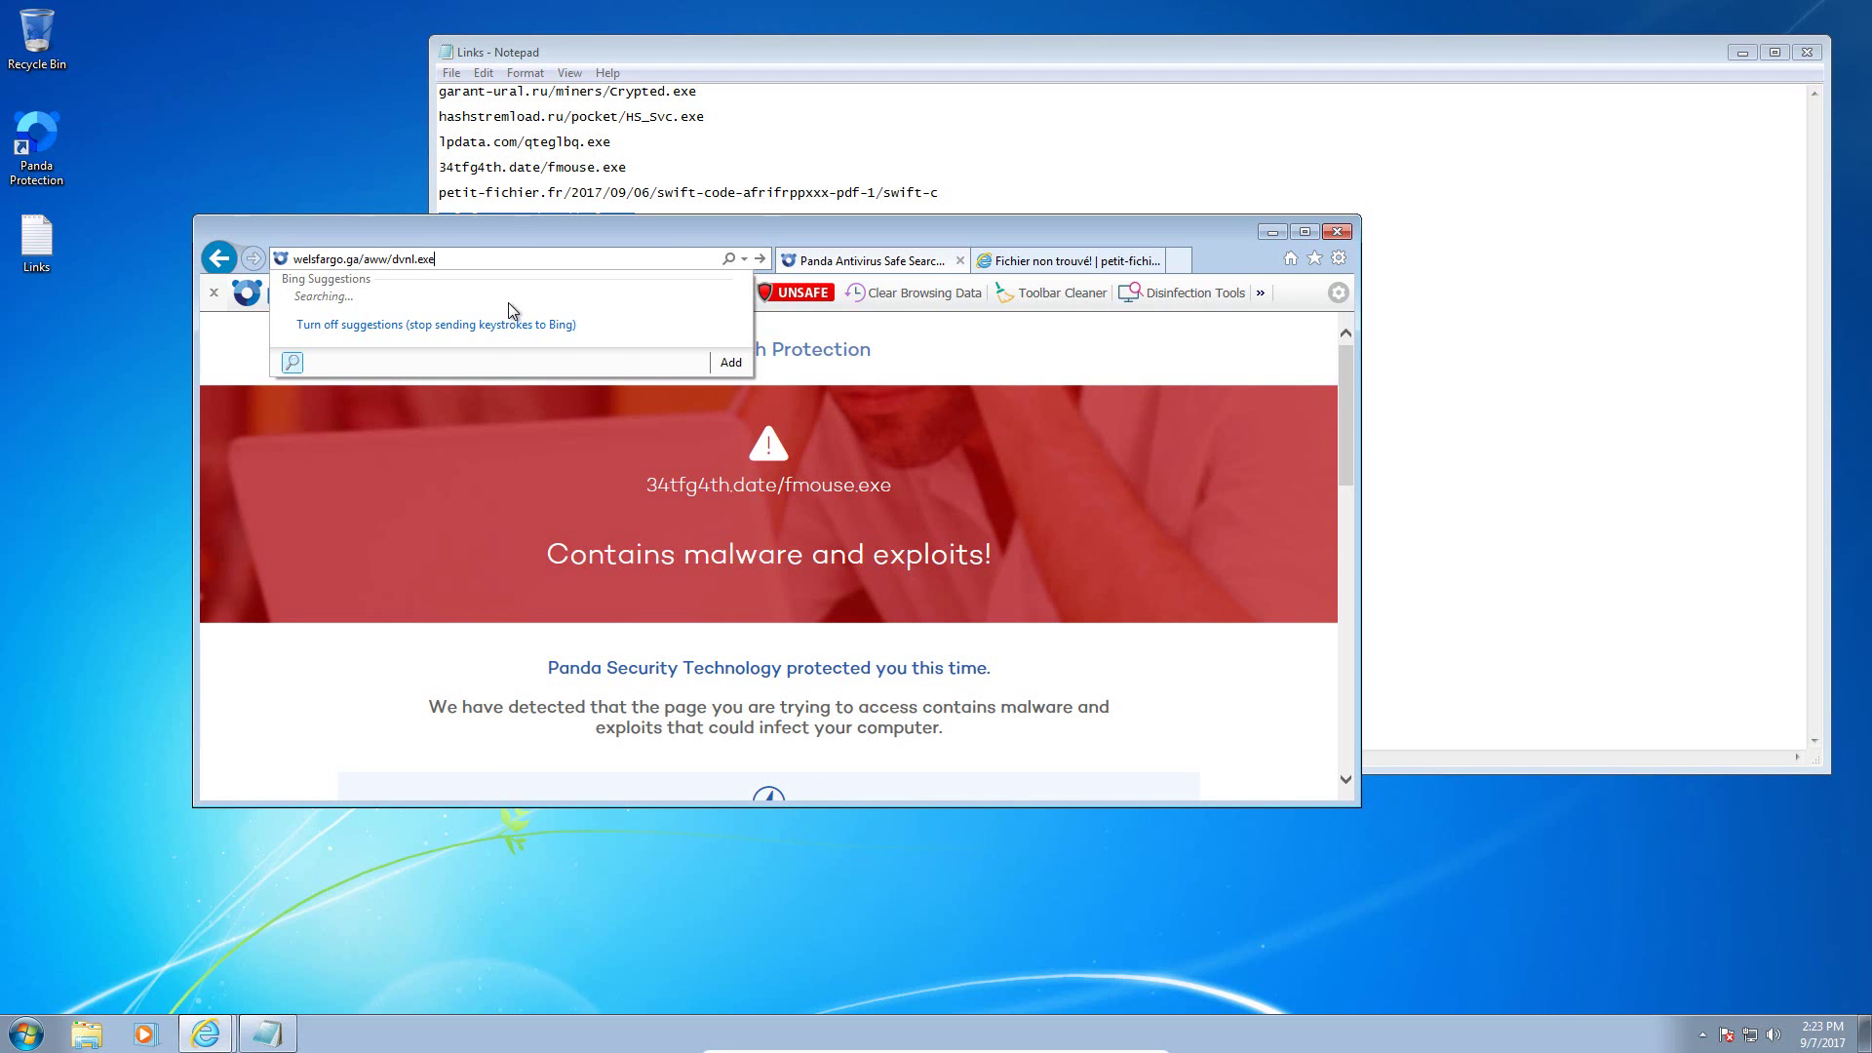
key(Return)
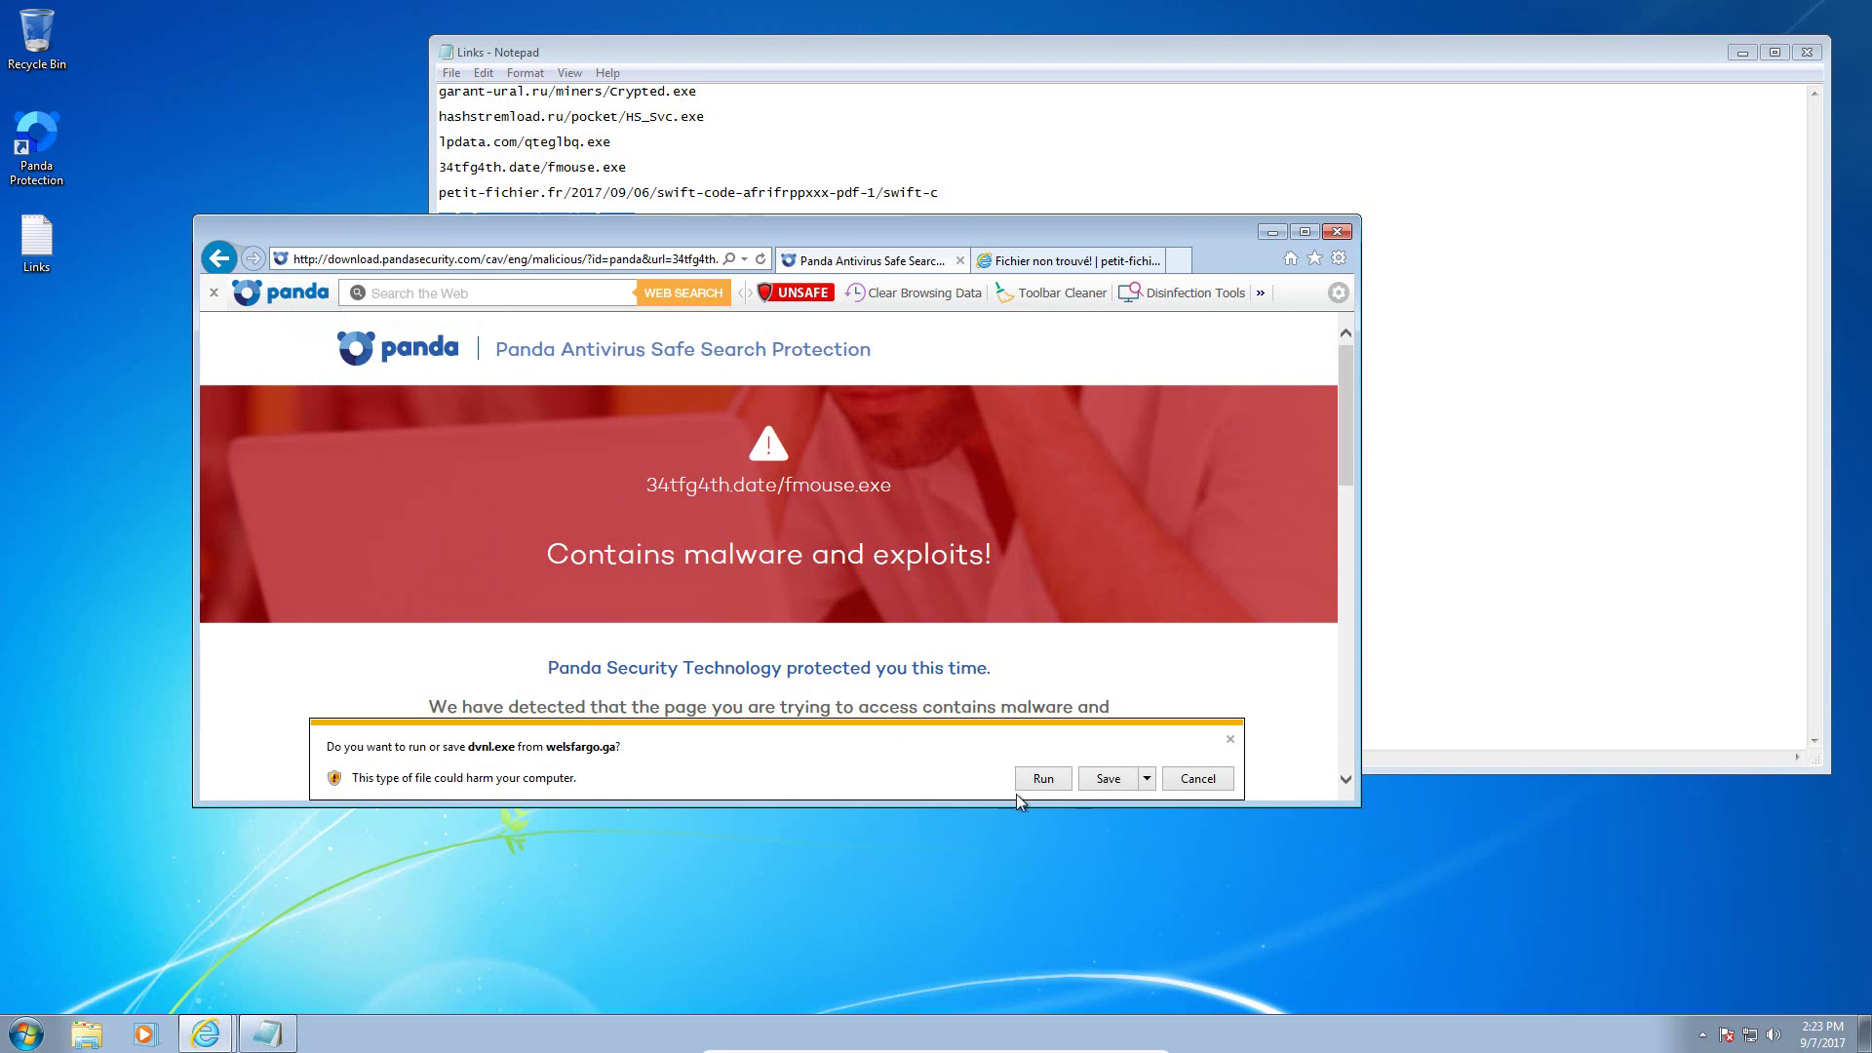
Step: Run the downloaded dvnl.exe, confirm it, and dismiss the access error
click(1035, 780)
click(1035, 780)
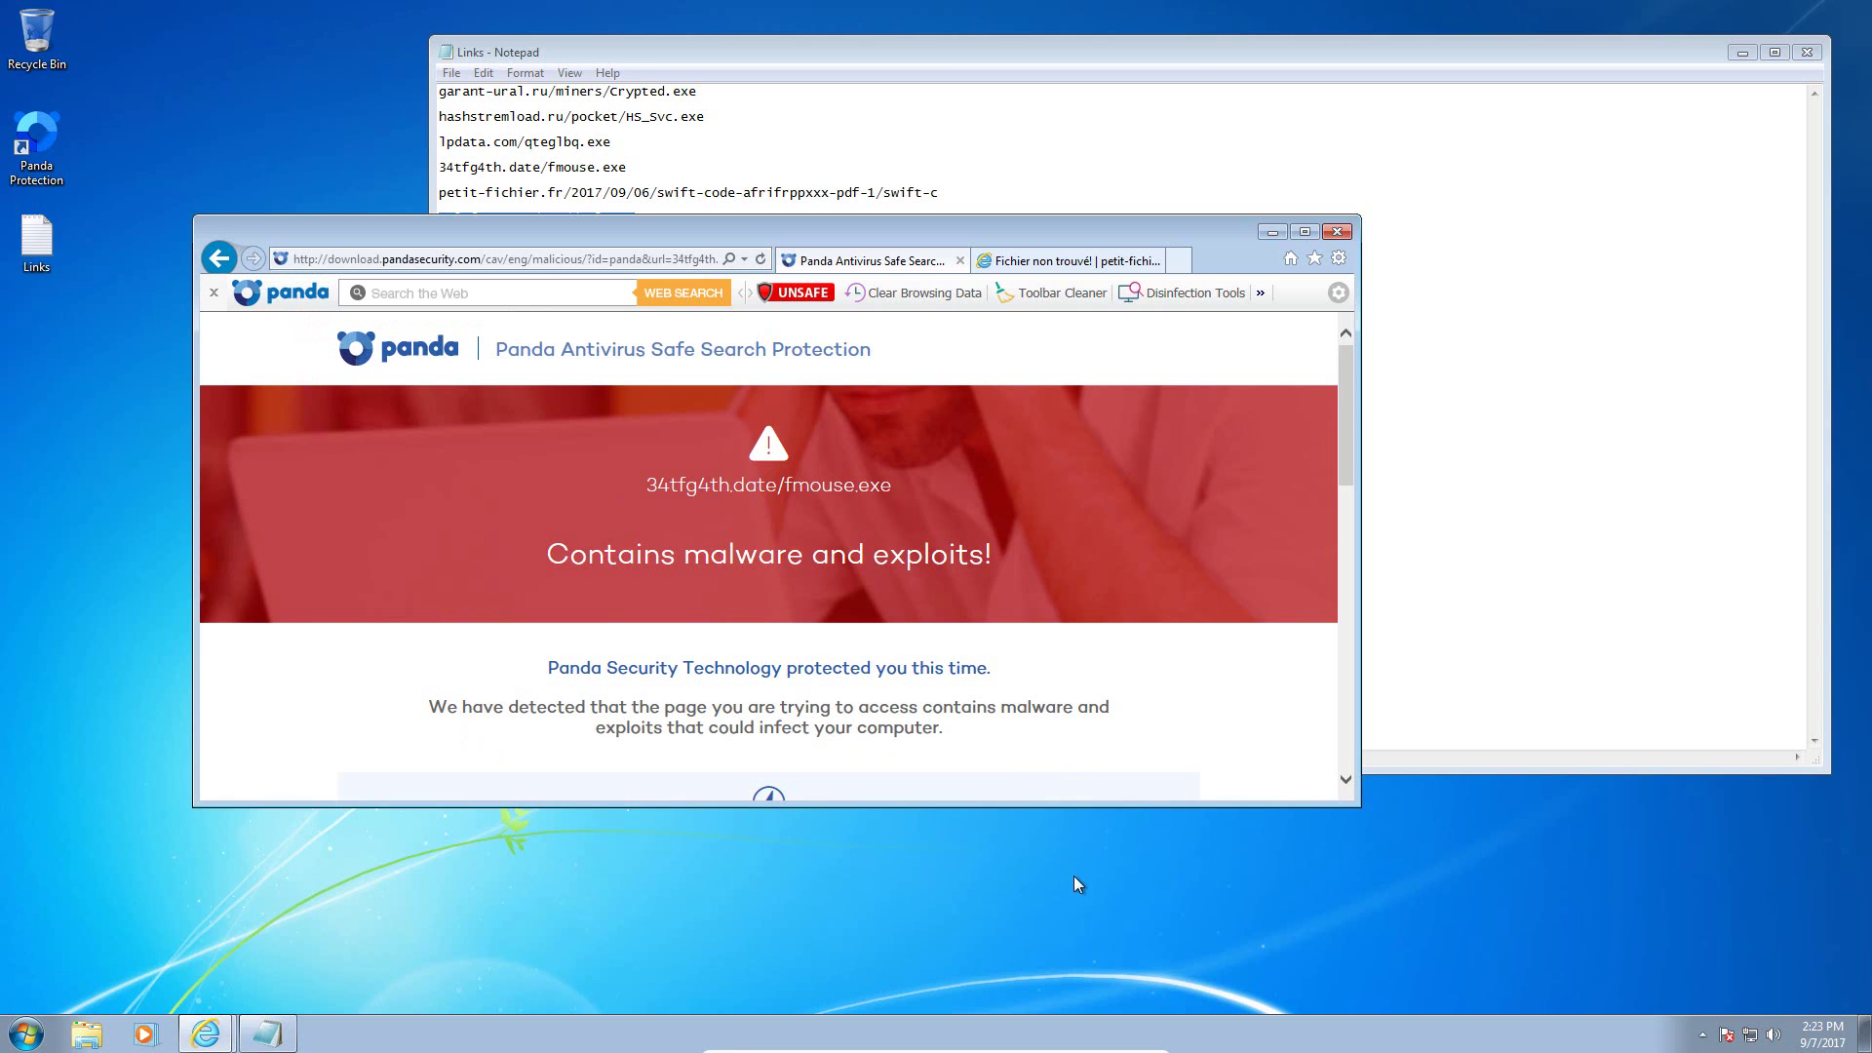
click(1152, 520)
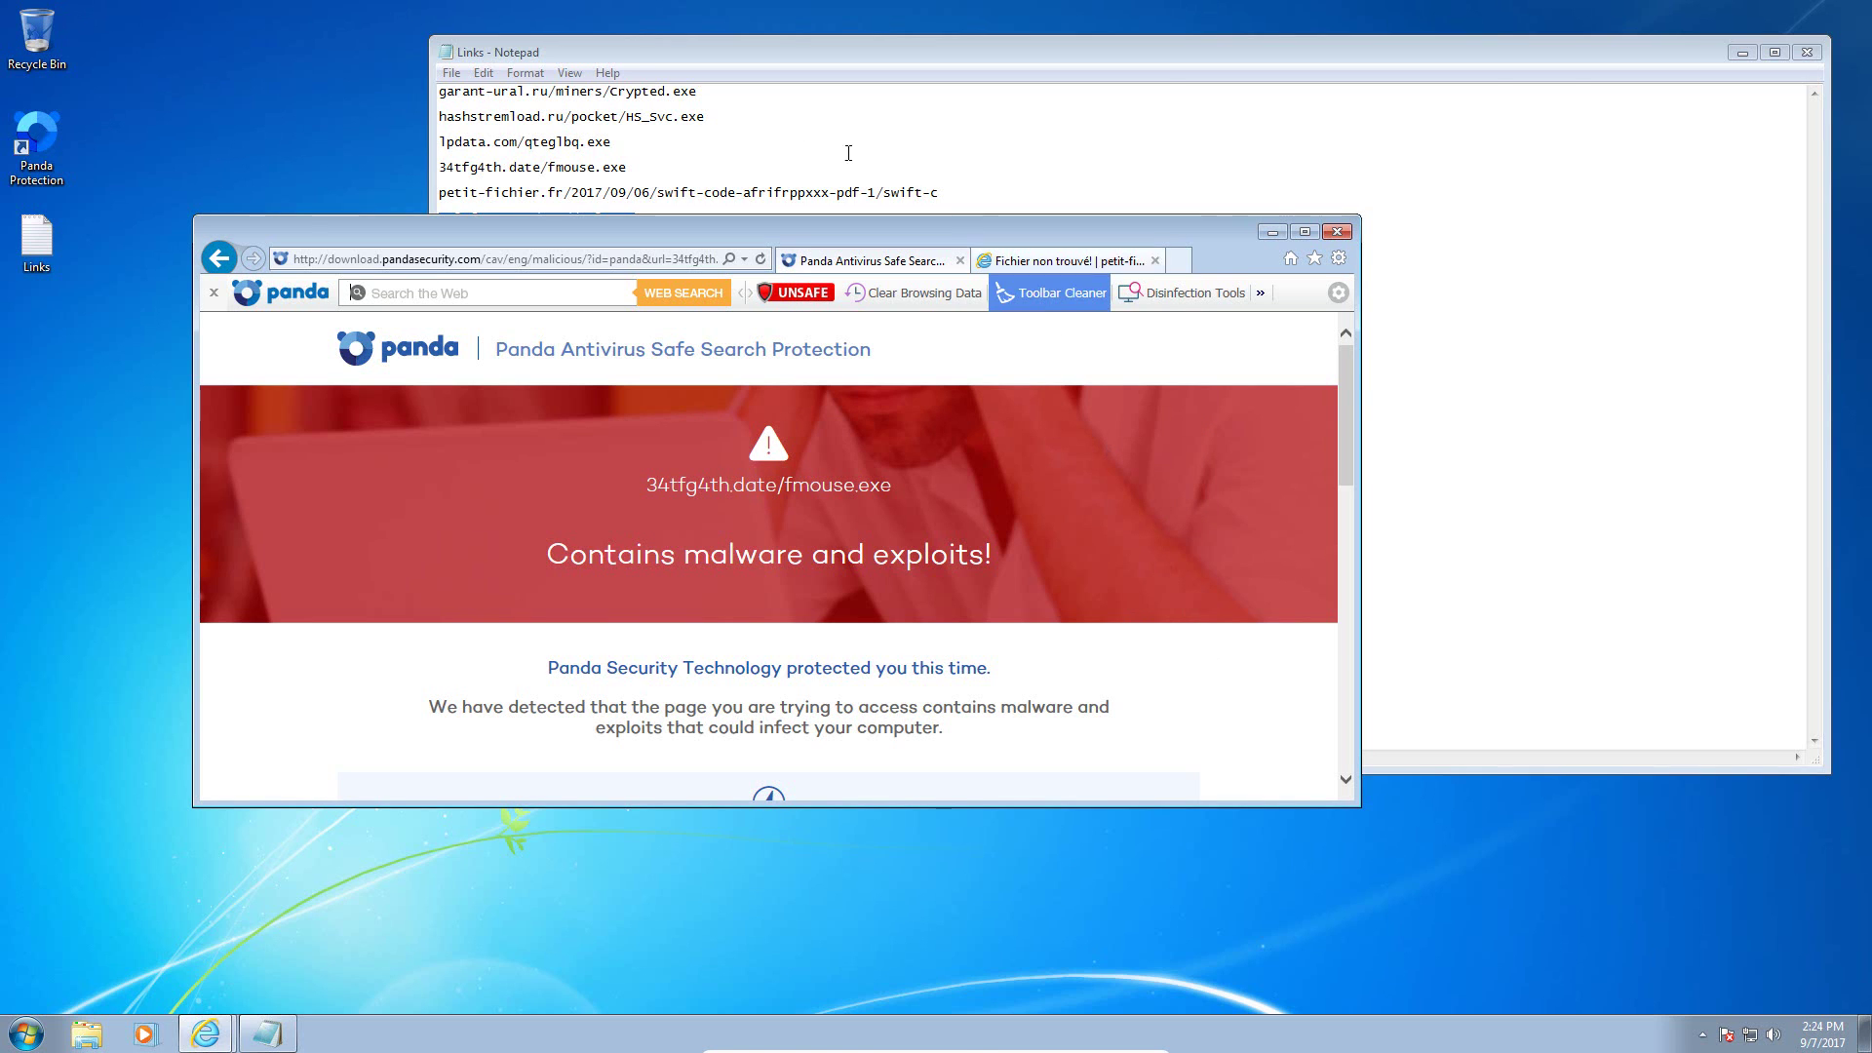
right_click(895, 1041)
Step: Start Task Manager, review running processes including Panda's URL-filtering one, then return to the Links list
key(Escape)
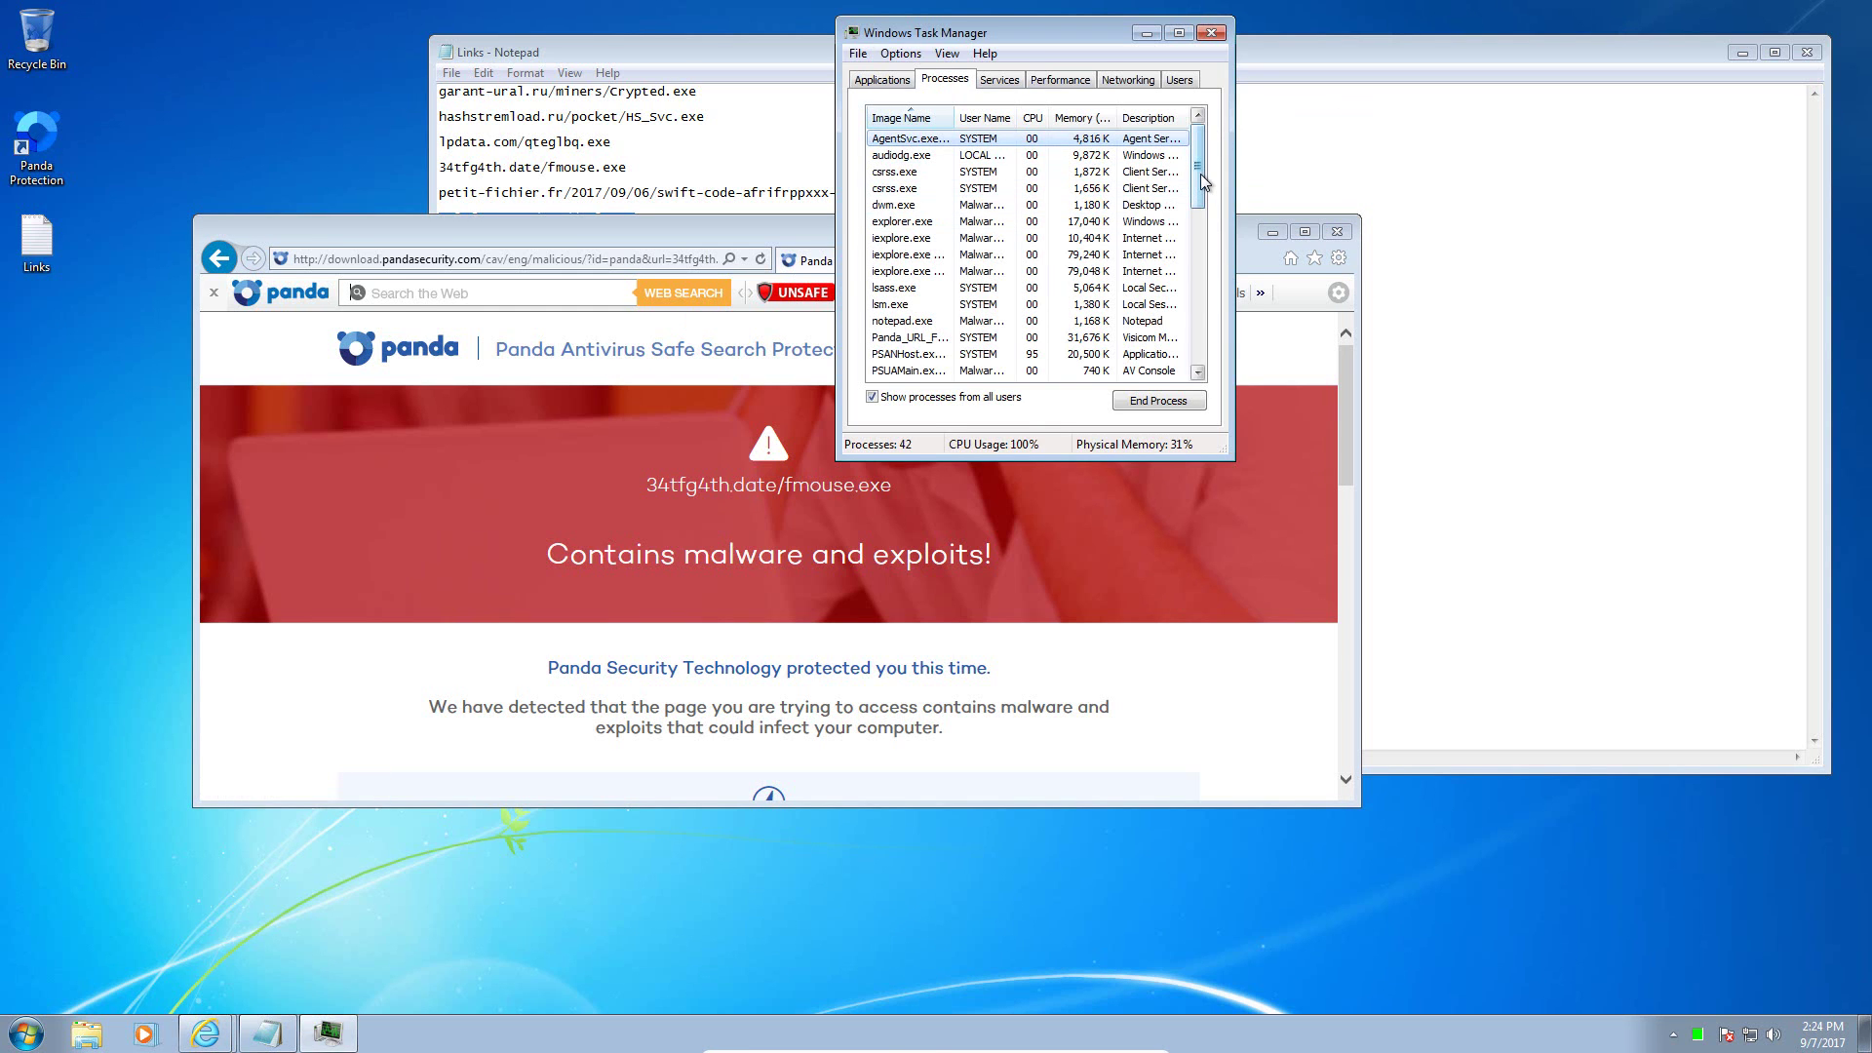
mouse_move(1201, 174)
mouse_down()
mouse_move(1219, 360)
mouse_move(1205, 165)
mouse_up()
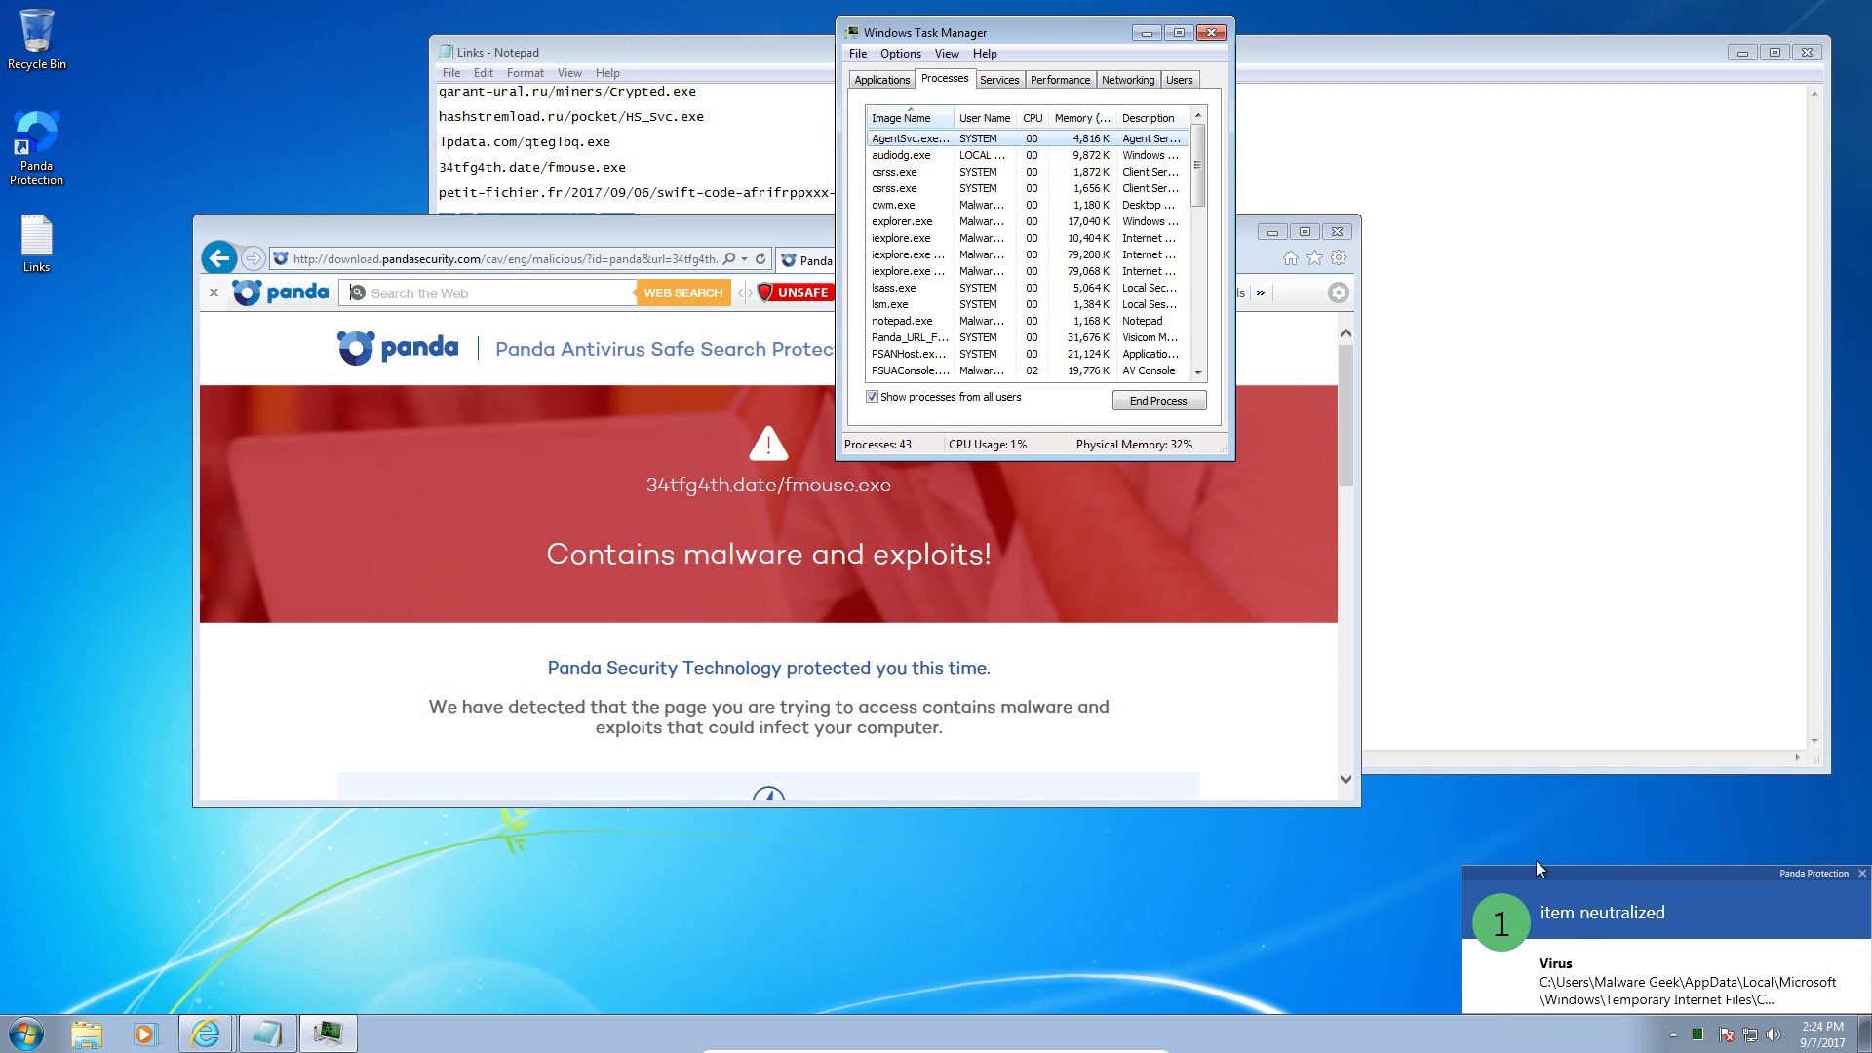
click(1529, 434)
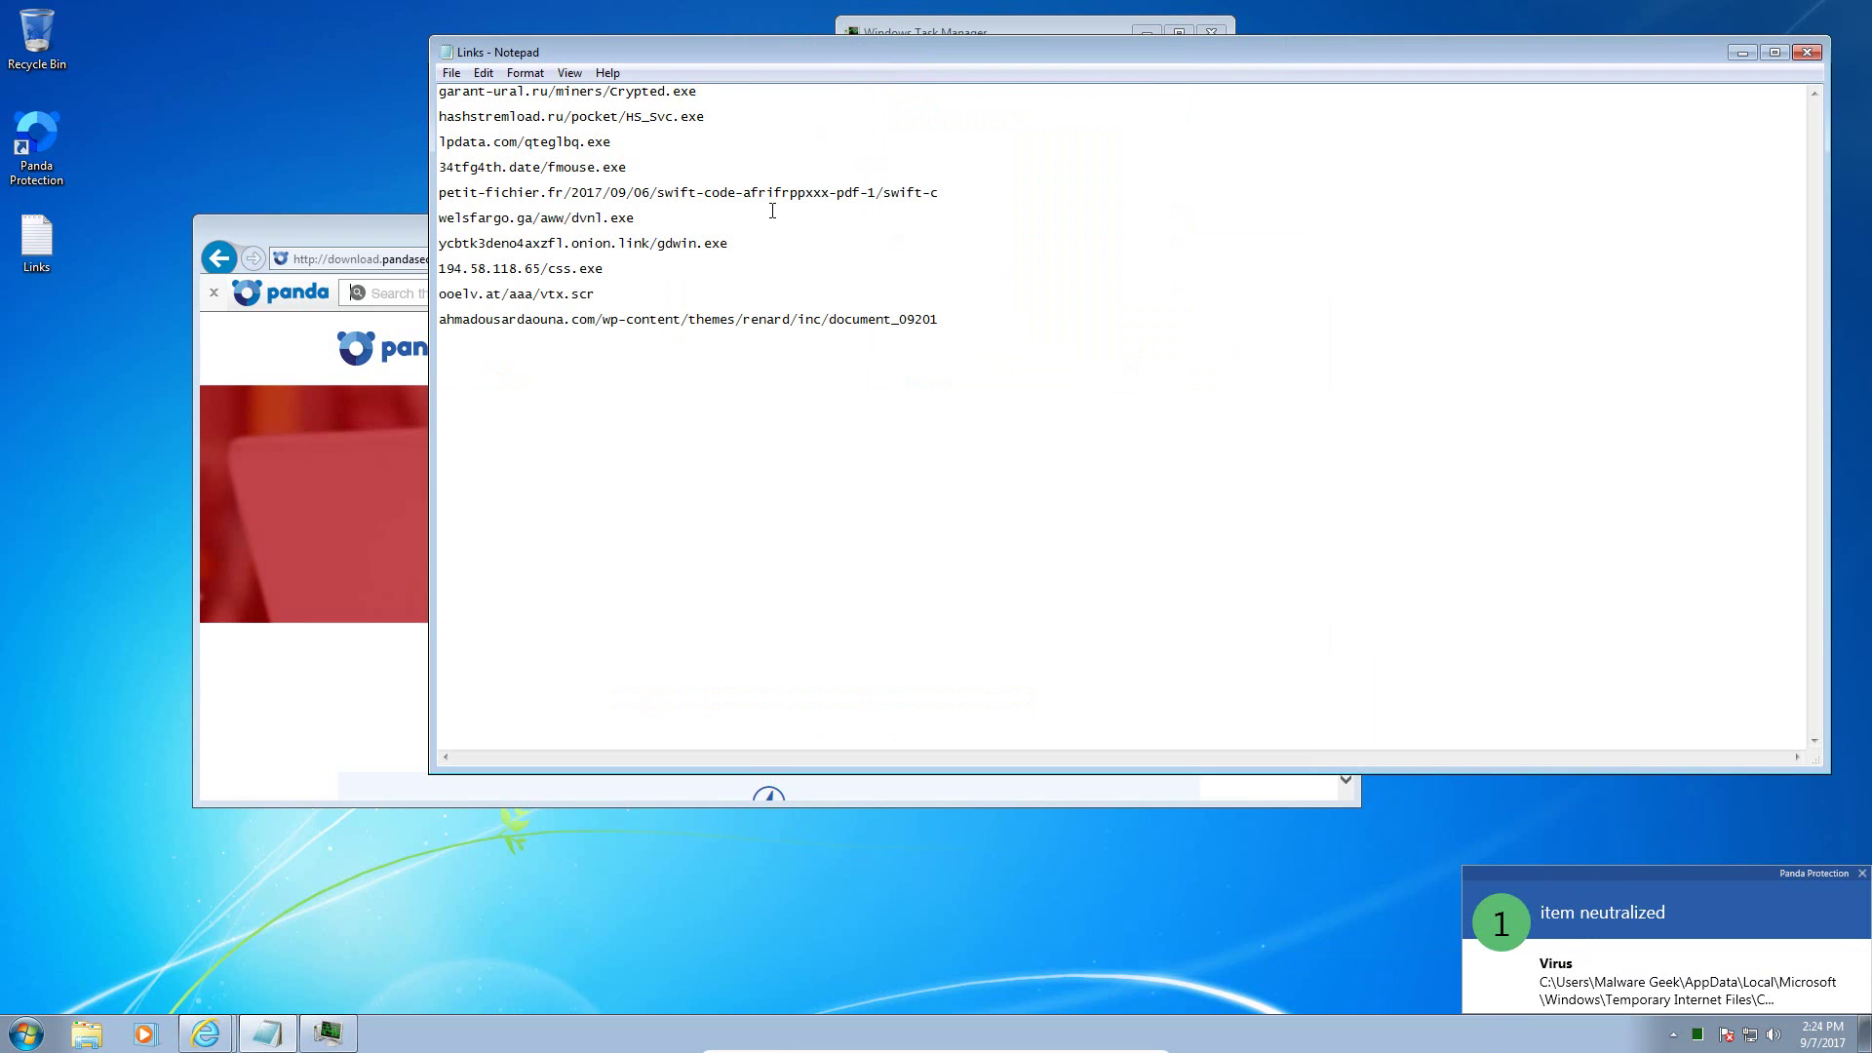
Step: Copy the ycbtk3deno4axzfl.onion.link/gdwin.exe link and load it in Internet Explorer
double_click(644, 242)
key(ctrl+c)
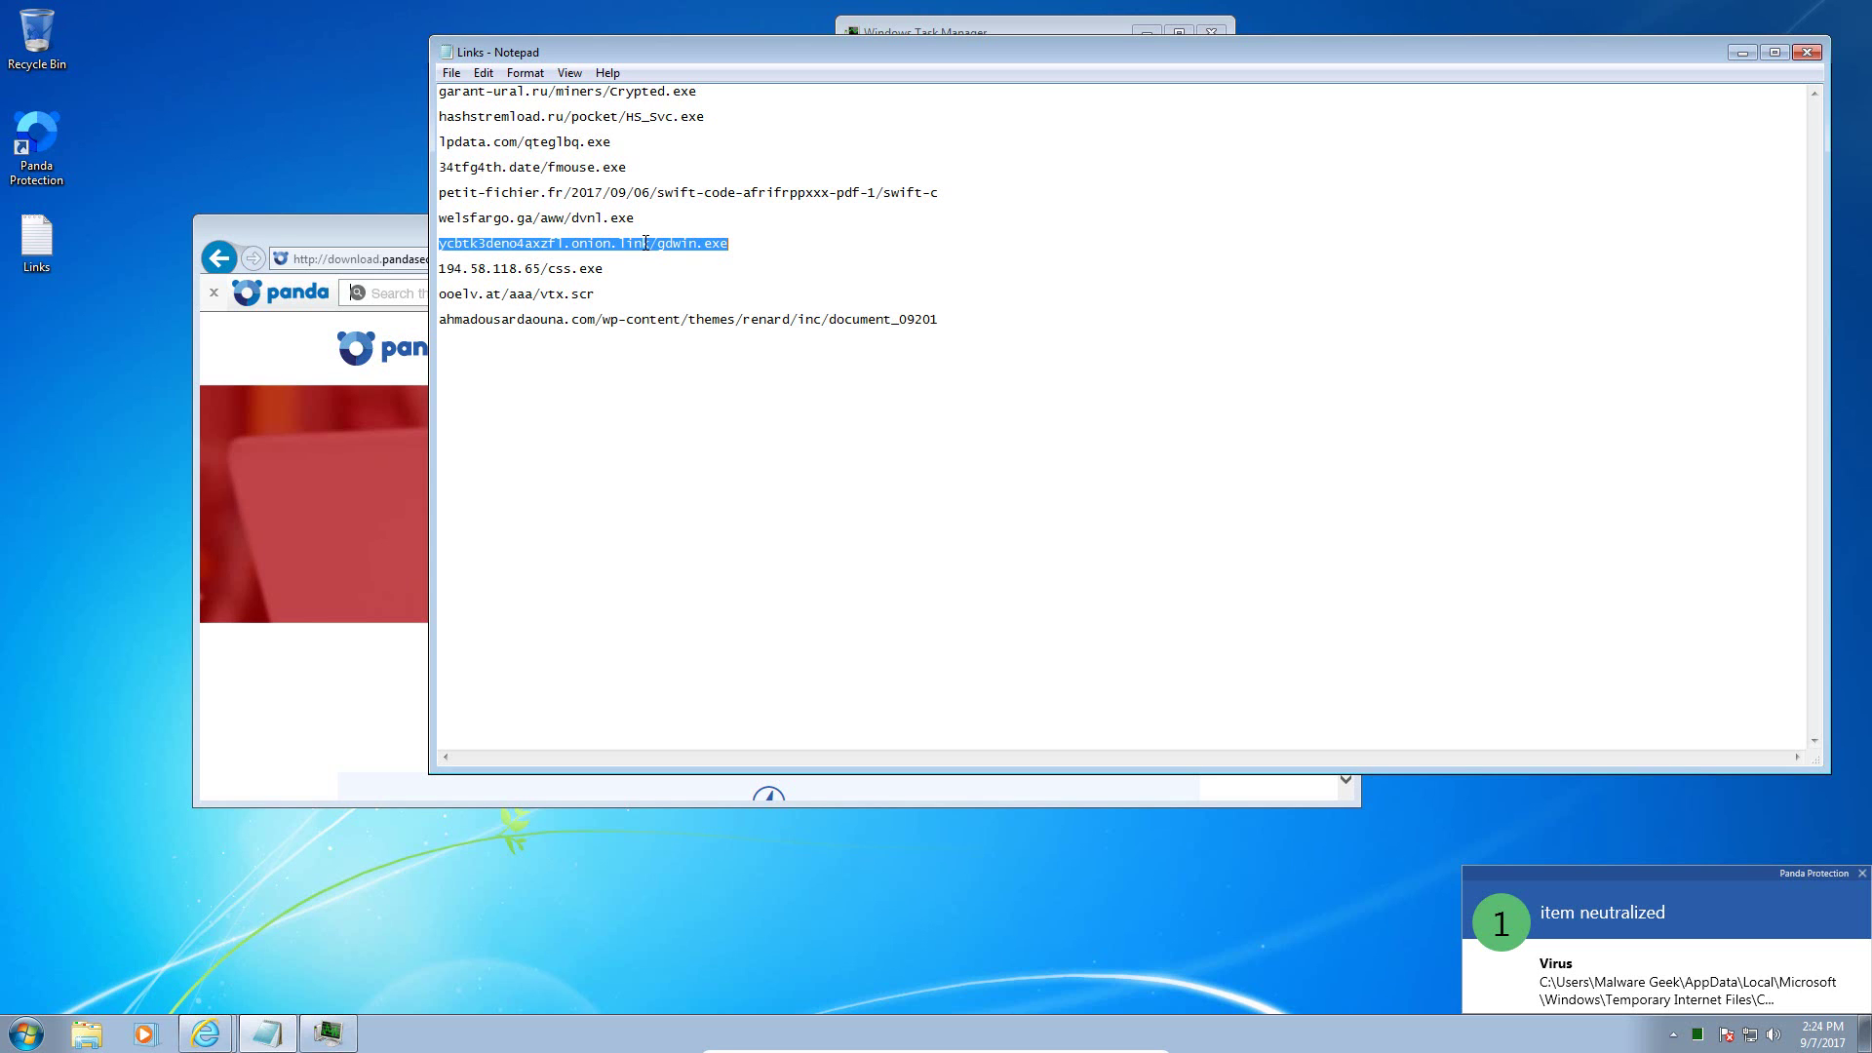
click(360, 262)
key(ctrl+v)
key(Return)
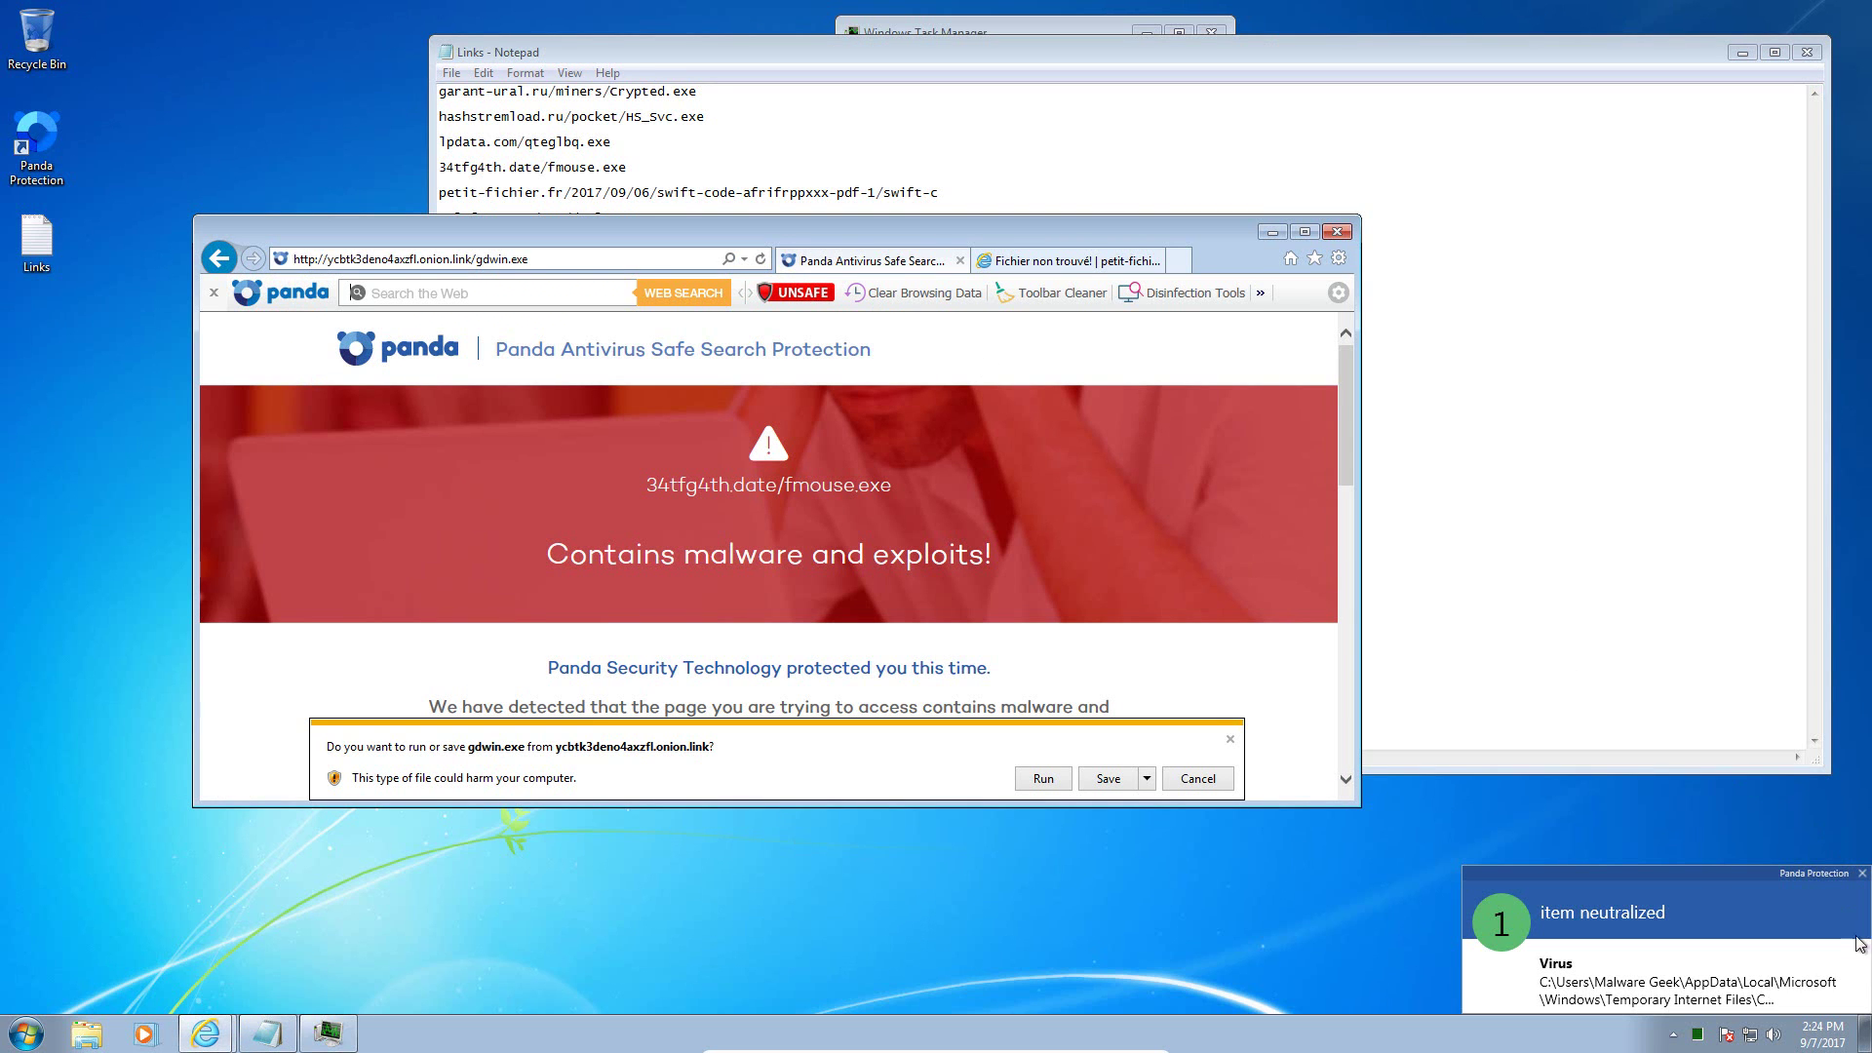
Step: Run the downloaded gdwin.exe, dismiss the Panda notice and access error, and return to the Links list
click(1863, 877)
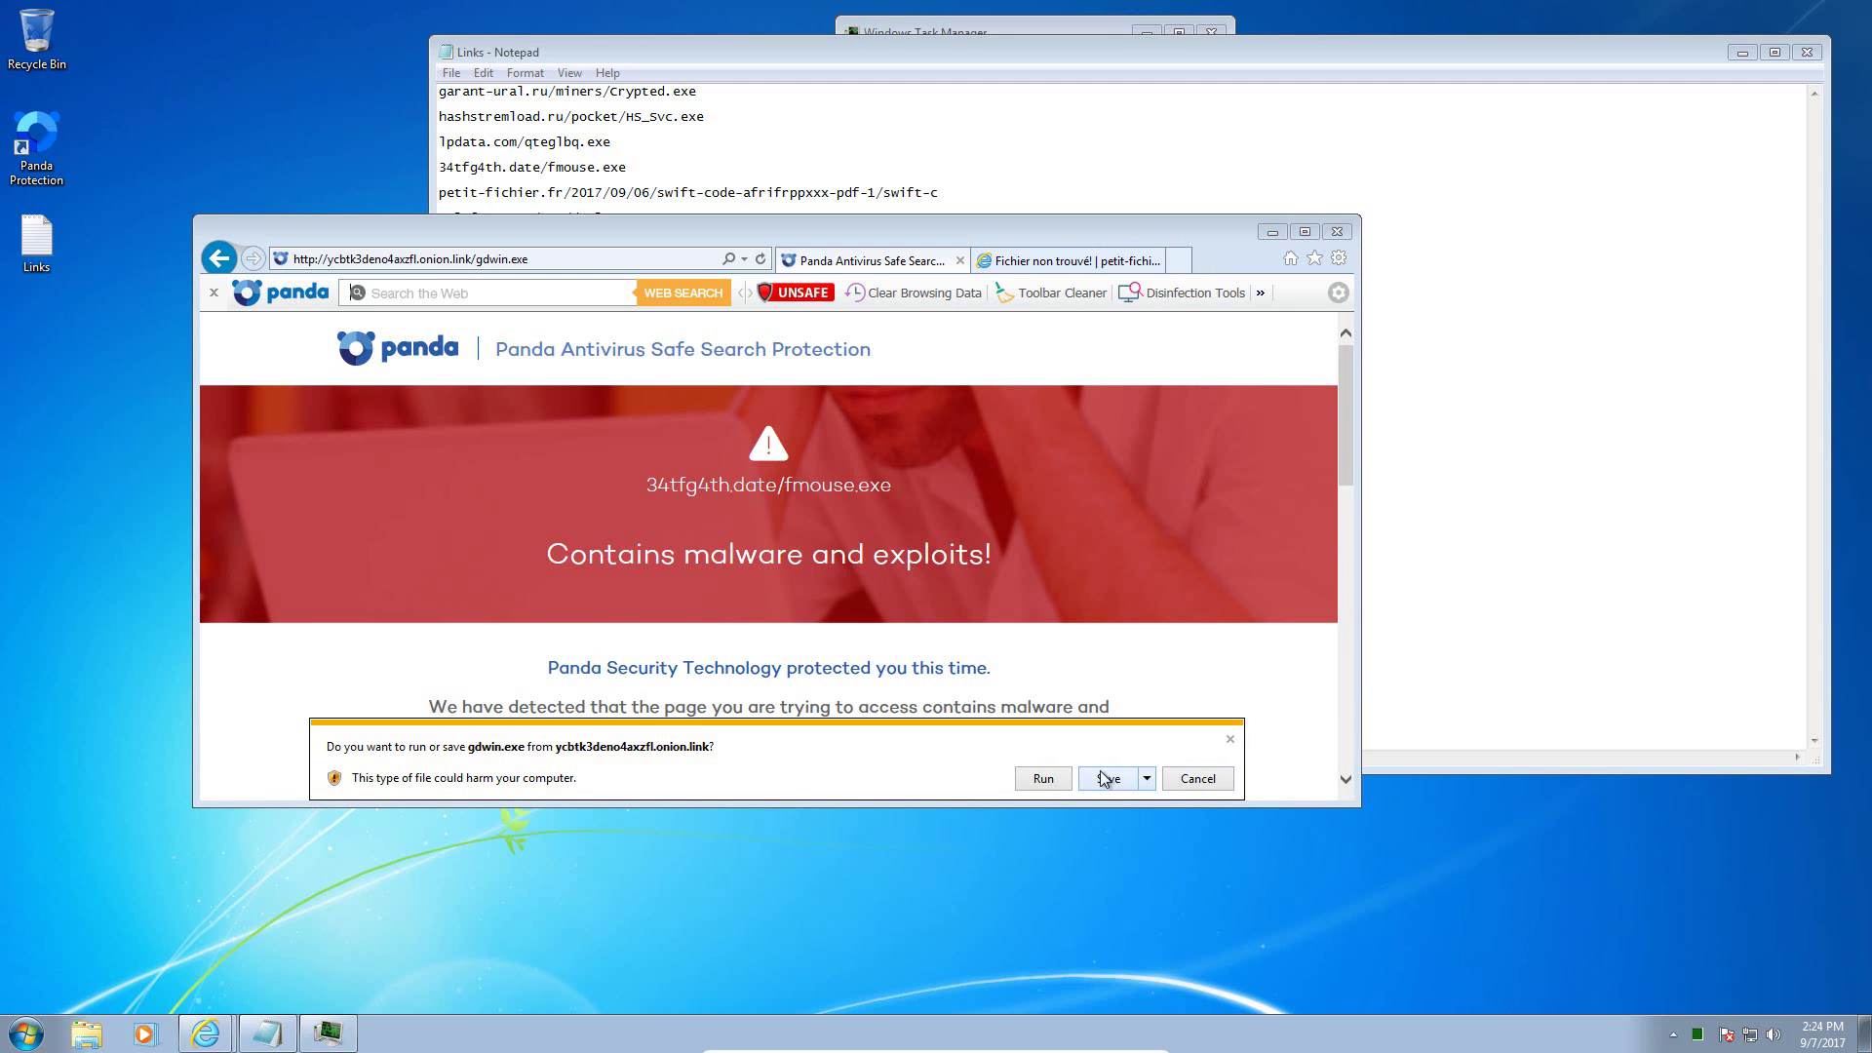
click(1057, 780)
click(1057, 778)
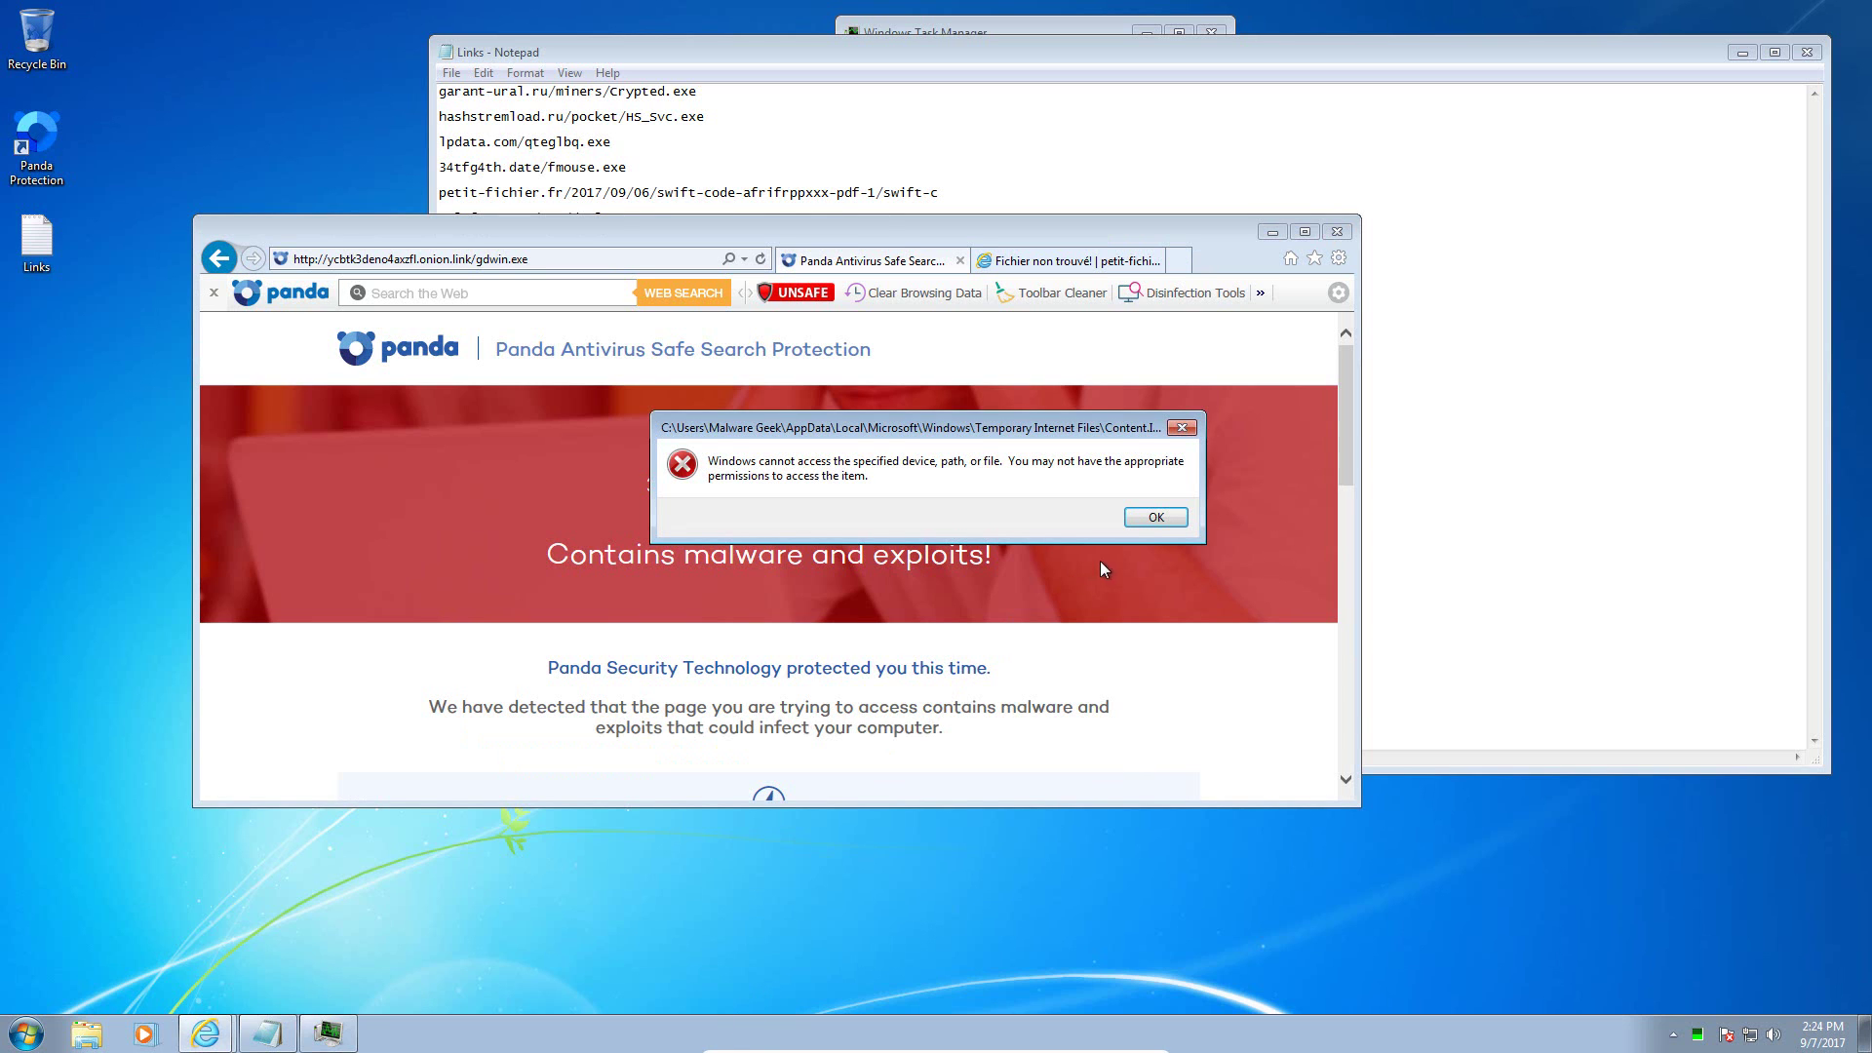
click(1160, 524)
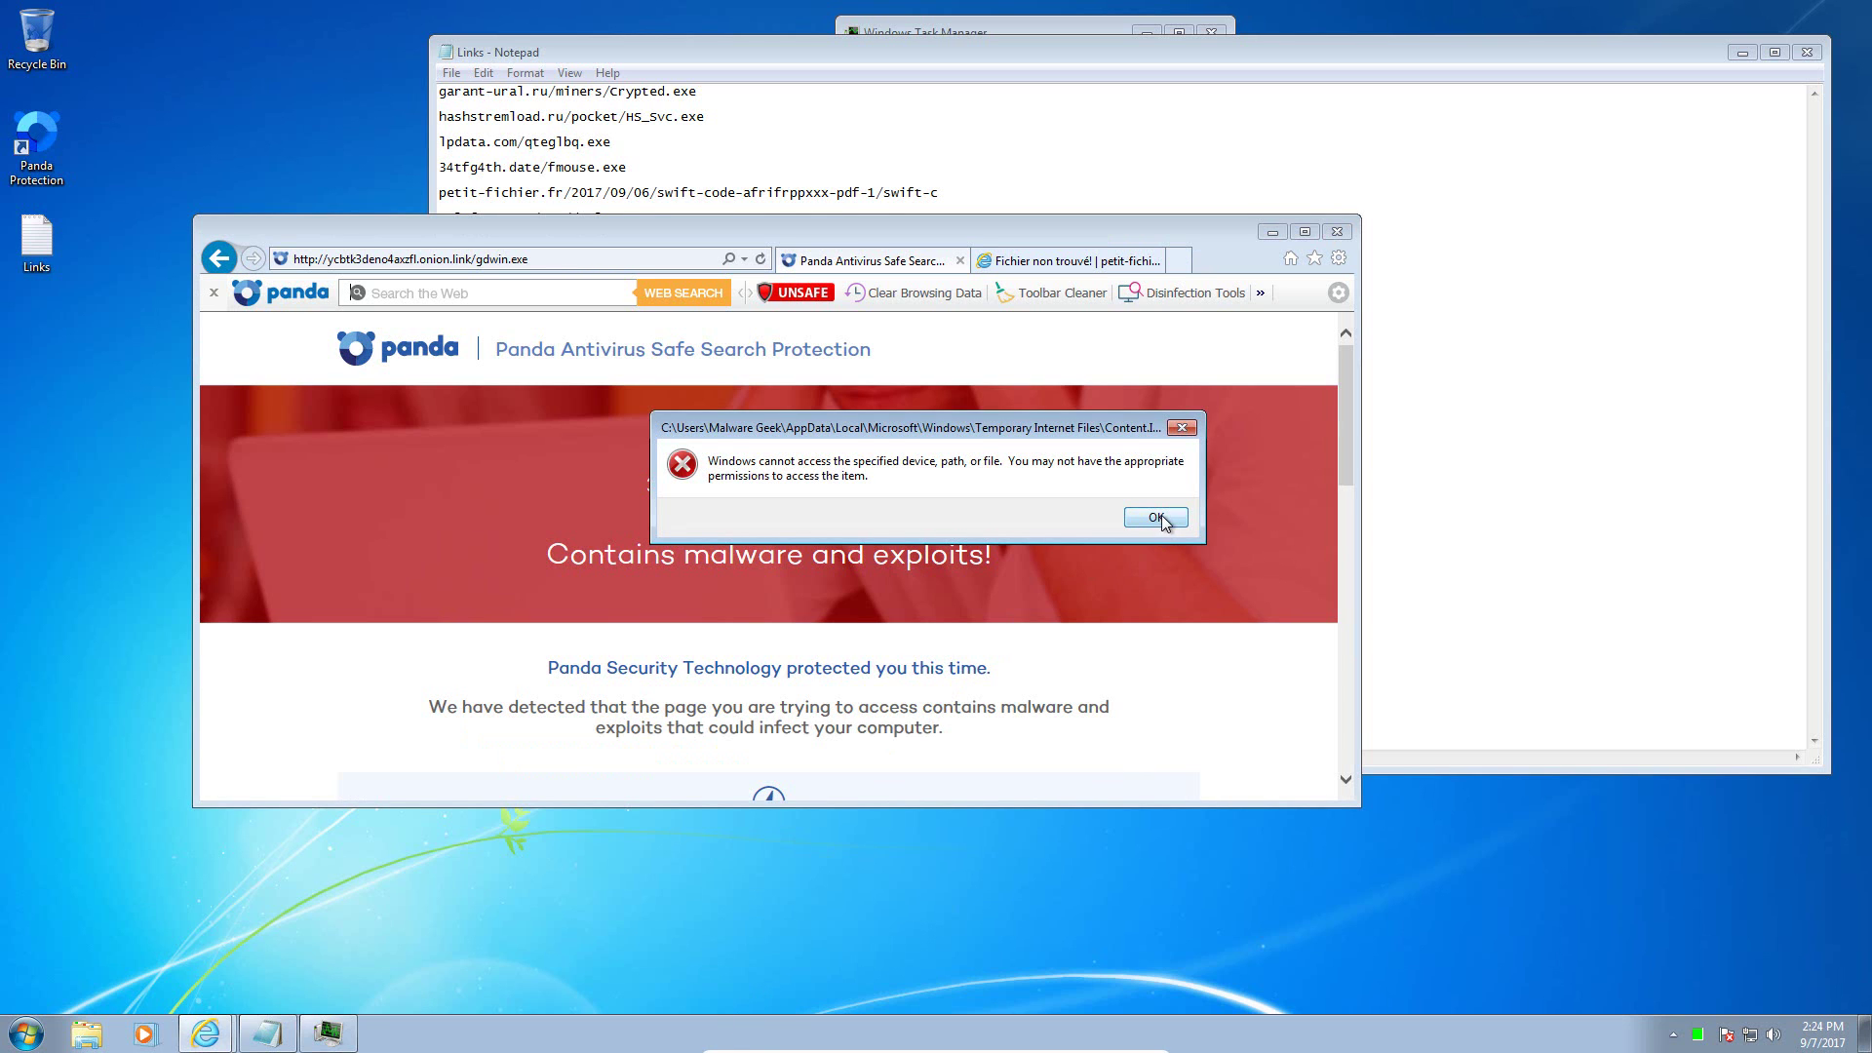
click(1192, 146)
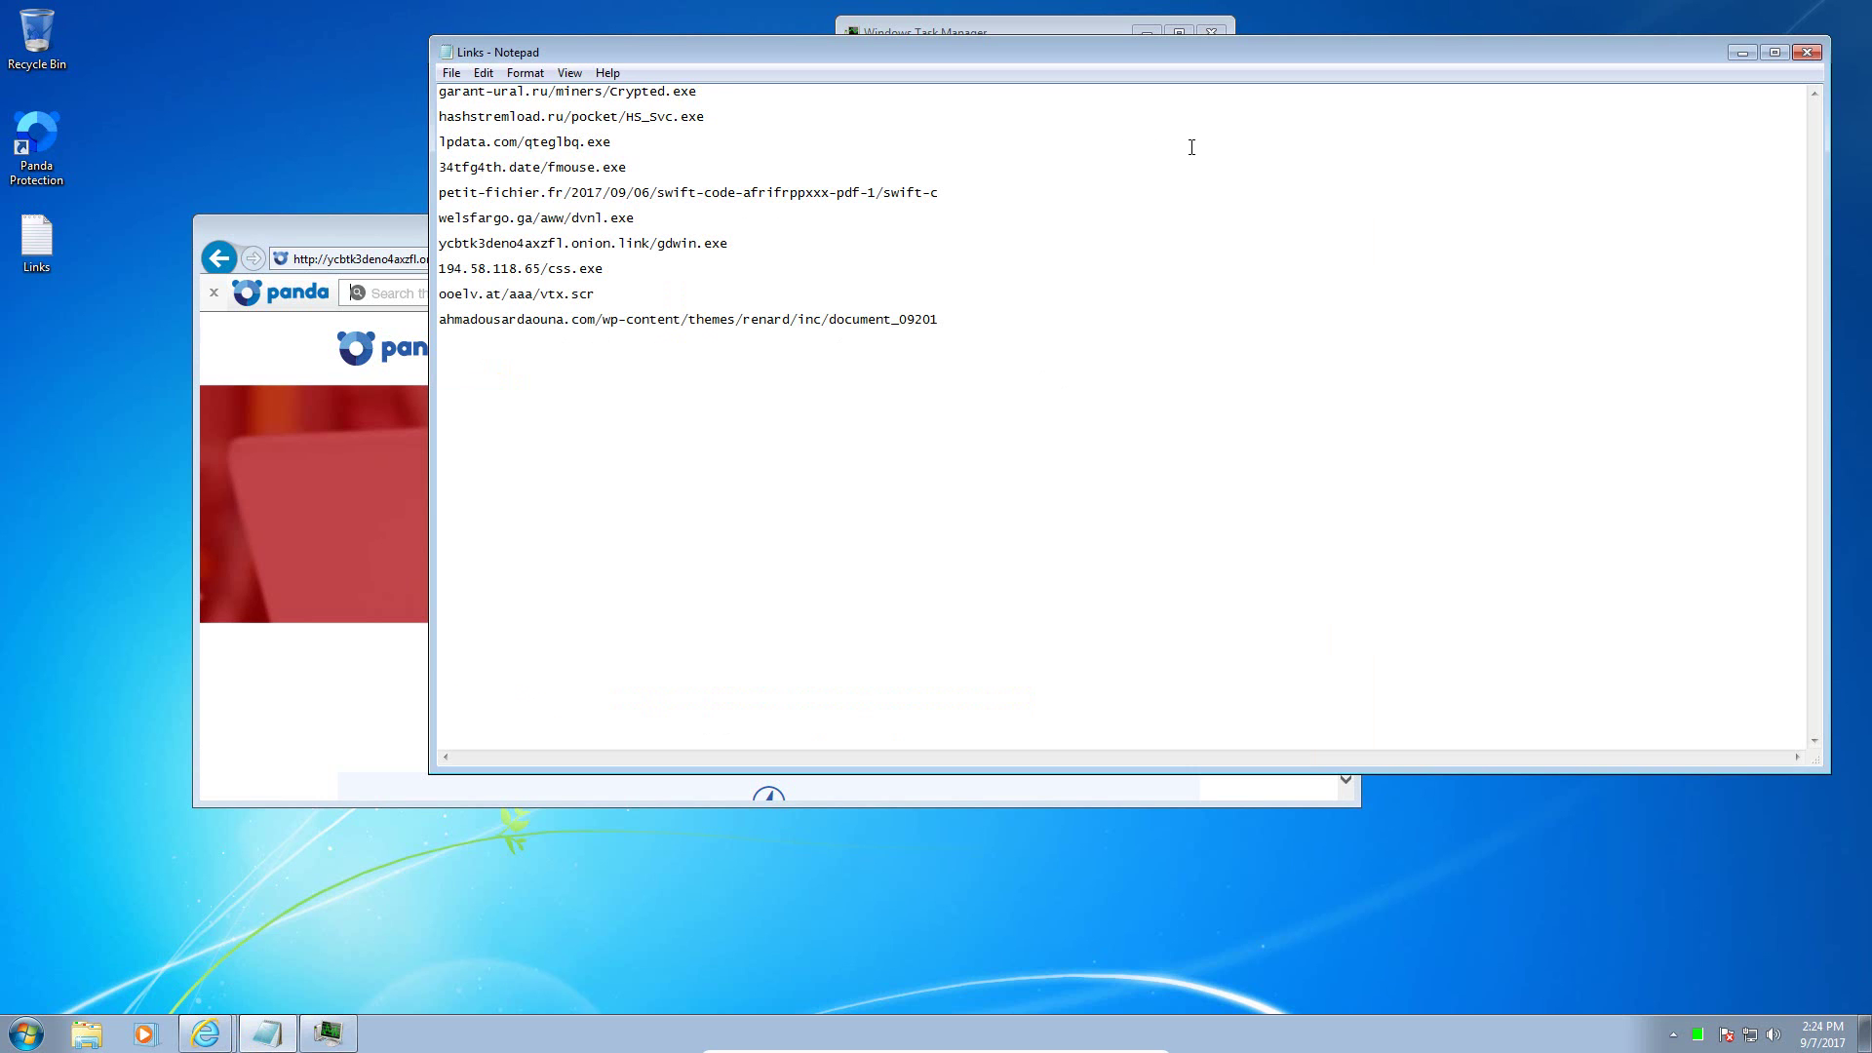
click(250, 737)
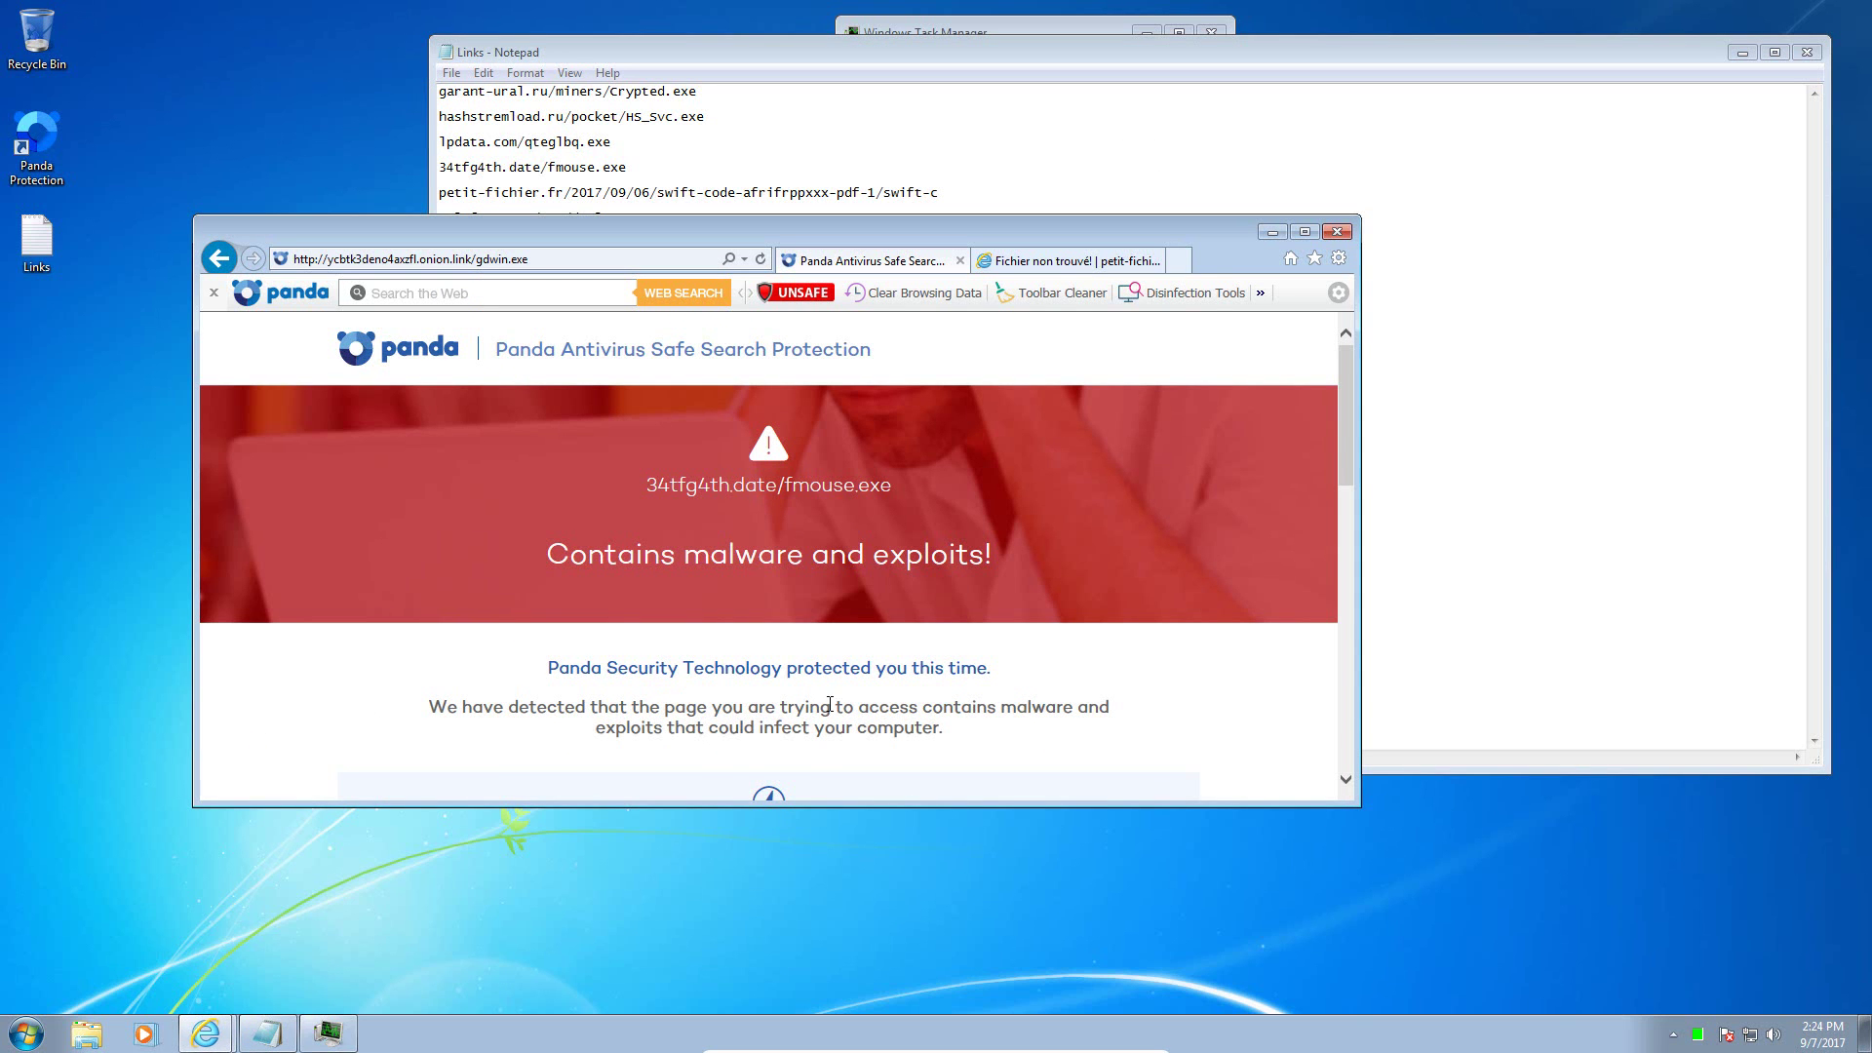
click(1458, 235)
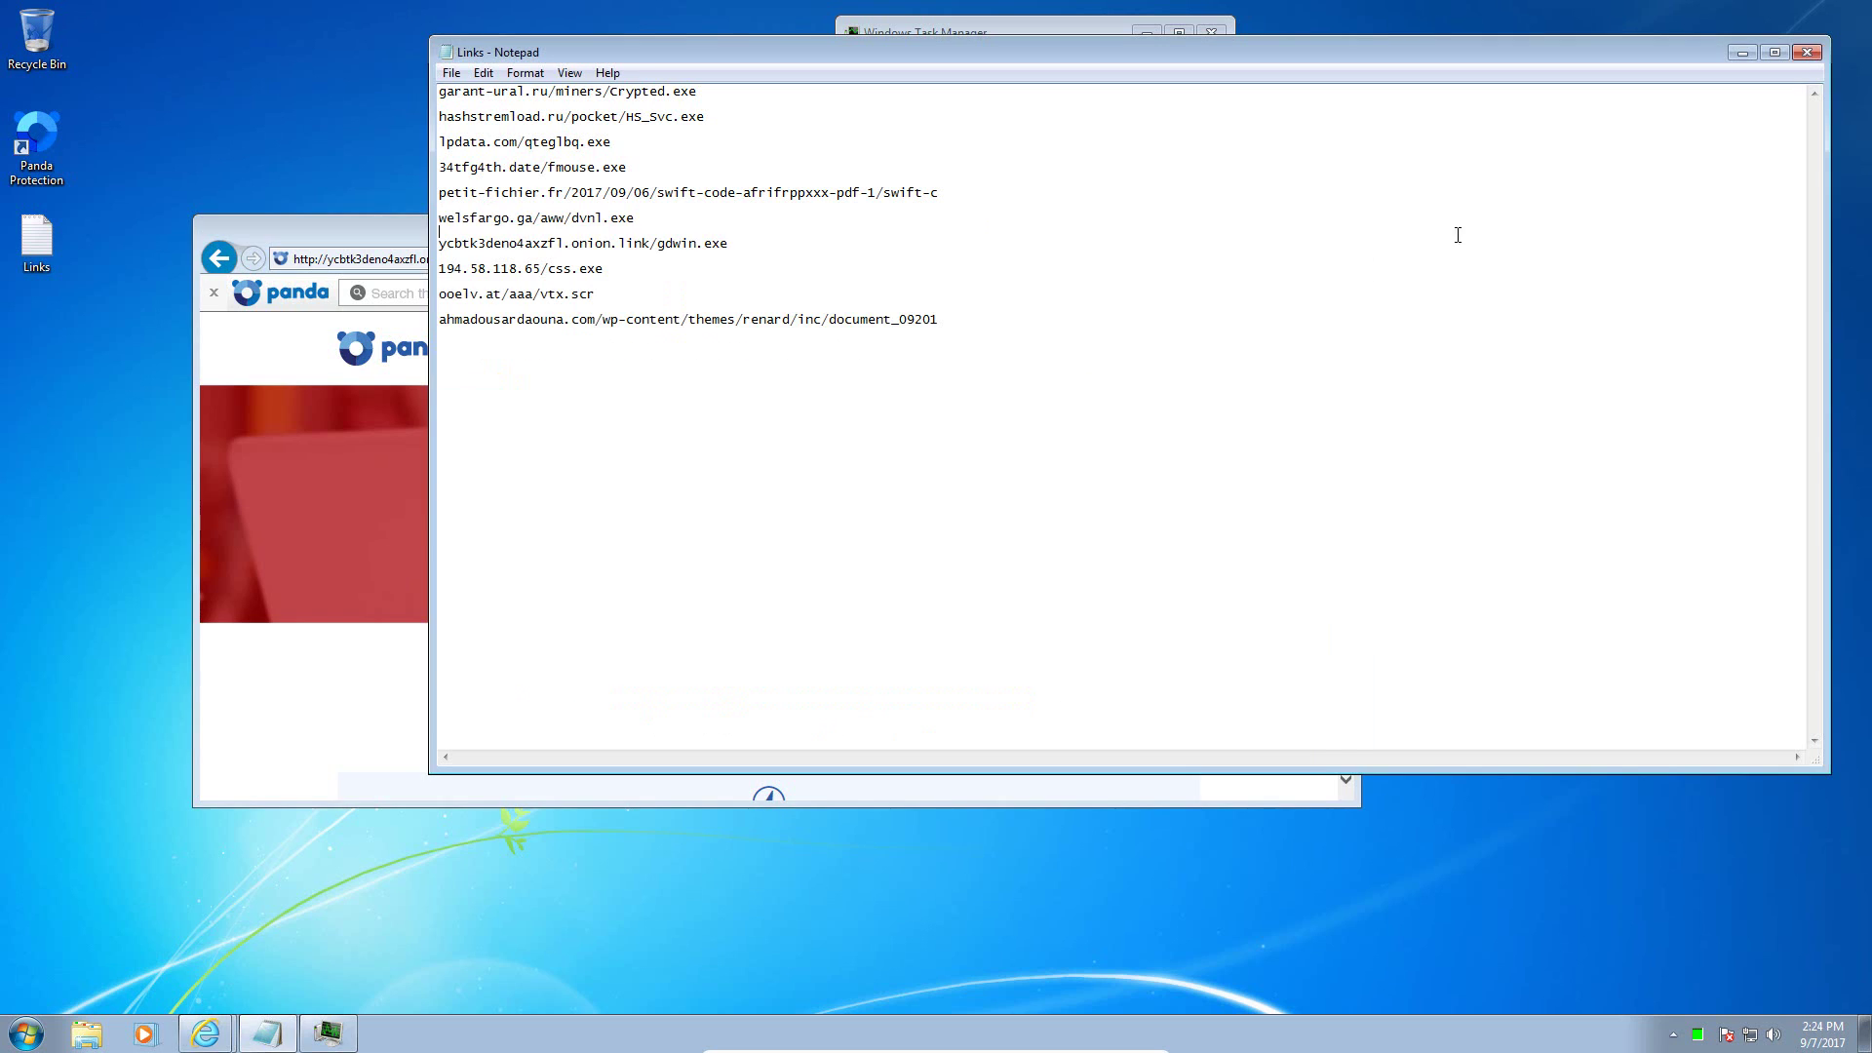
Step: Copy the 194.58.118.65/css.exe link and load it in Internet Explorer, dismissing Panda's infection alert
double_click(593, 268)
key(ctrl+c)
click(314, 259)
key(ctrl+v)
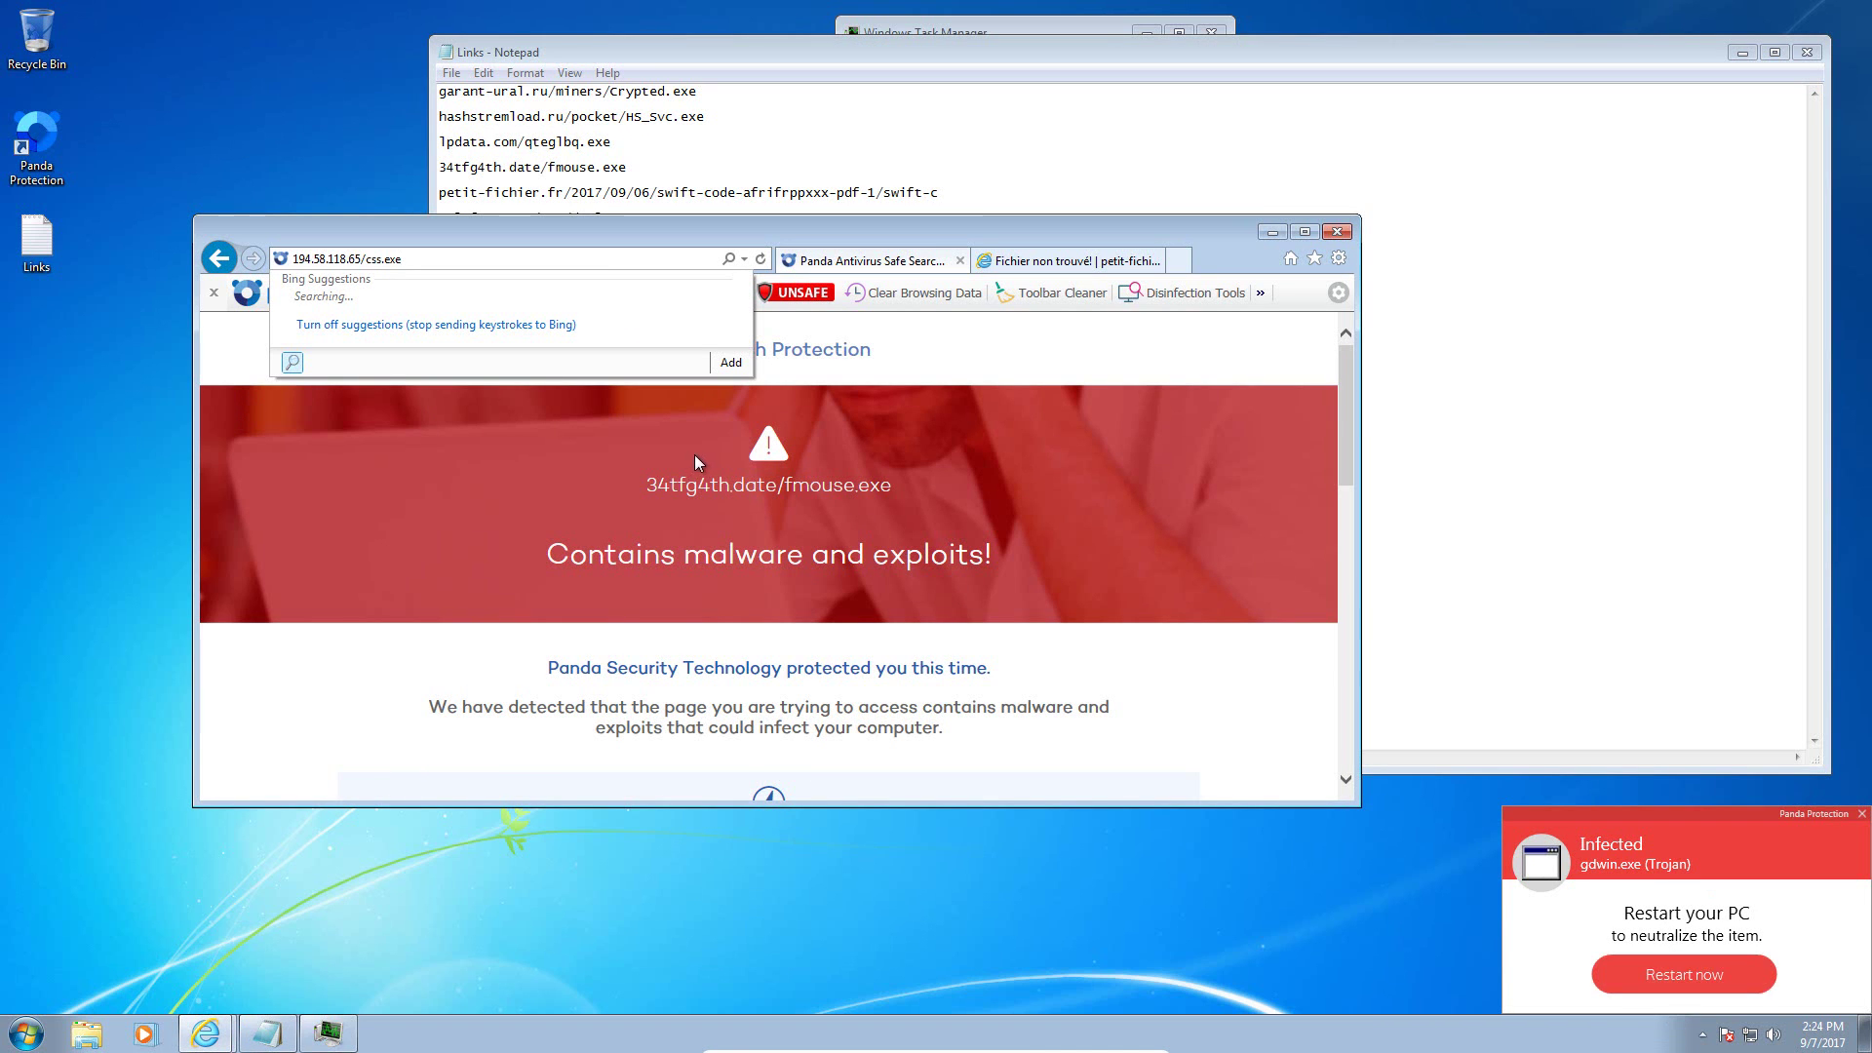
click(1863, 814)
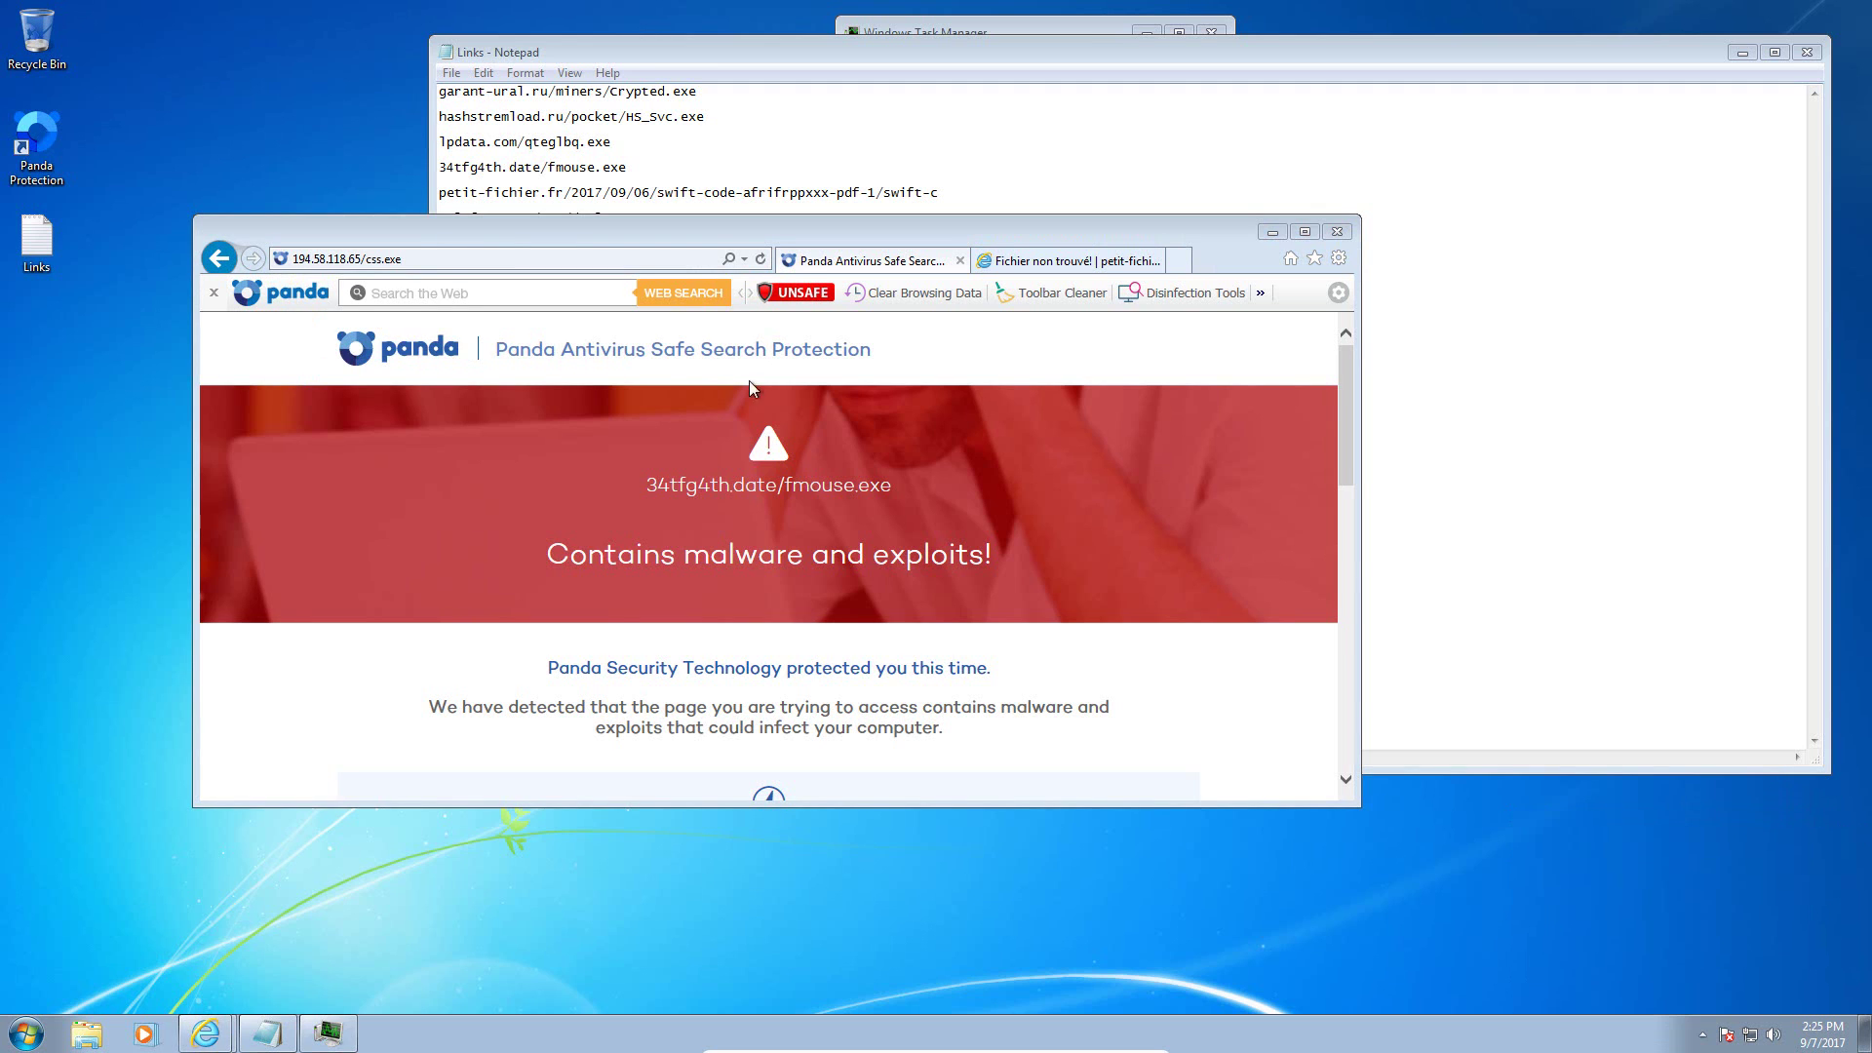
click(464, 257)
key(Return)
Step: Run the downloaded css.exe, dismiss the access error and Panda's neutralized notice, and return to Notepad
click(1030, 778)
click(1056, 779)
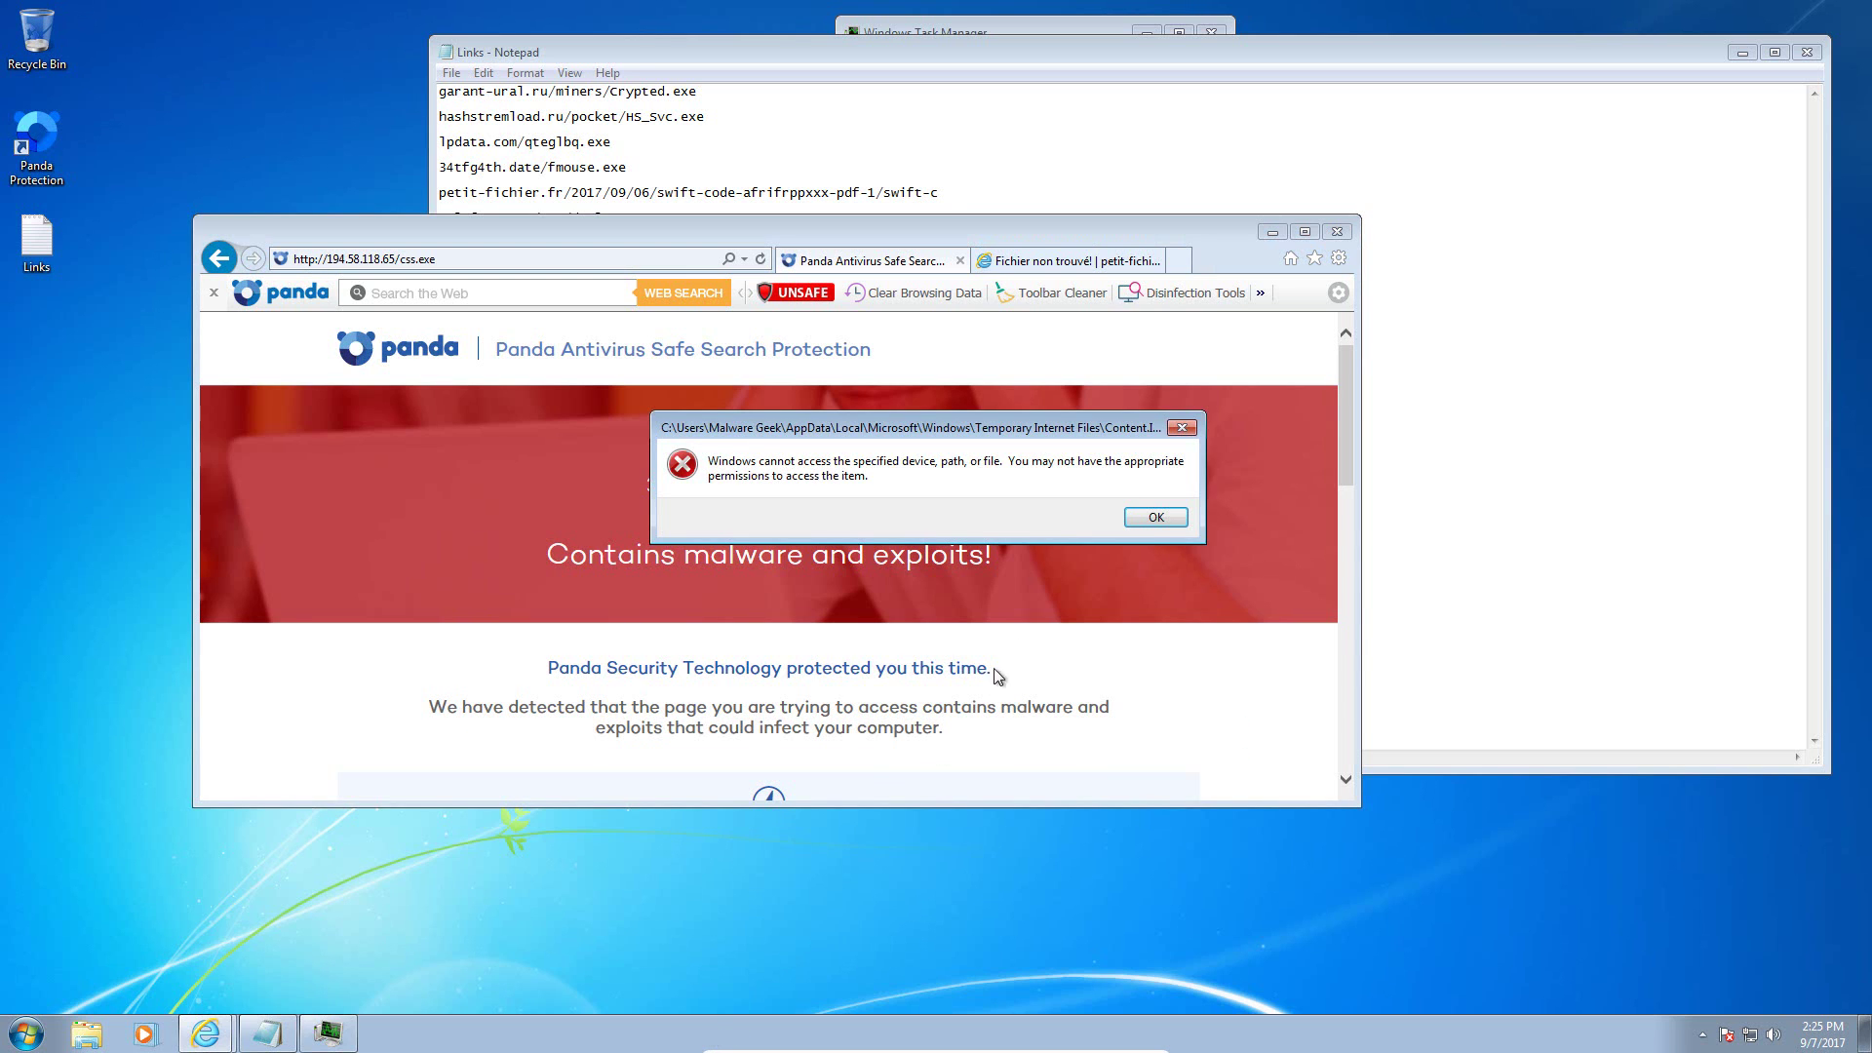
click(1153, 518)
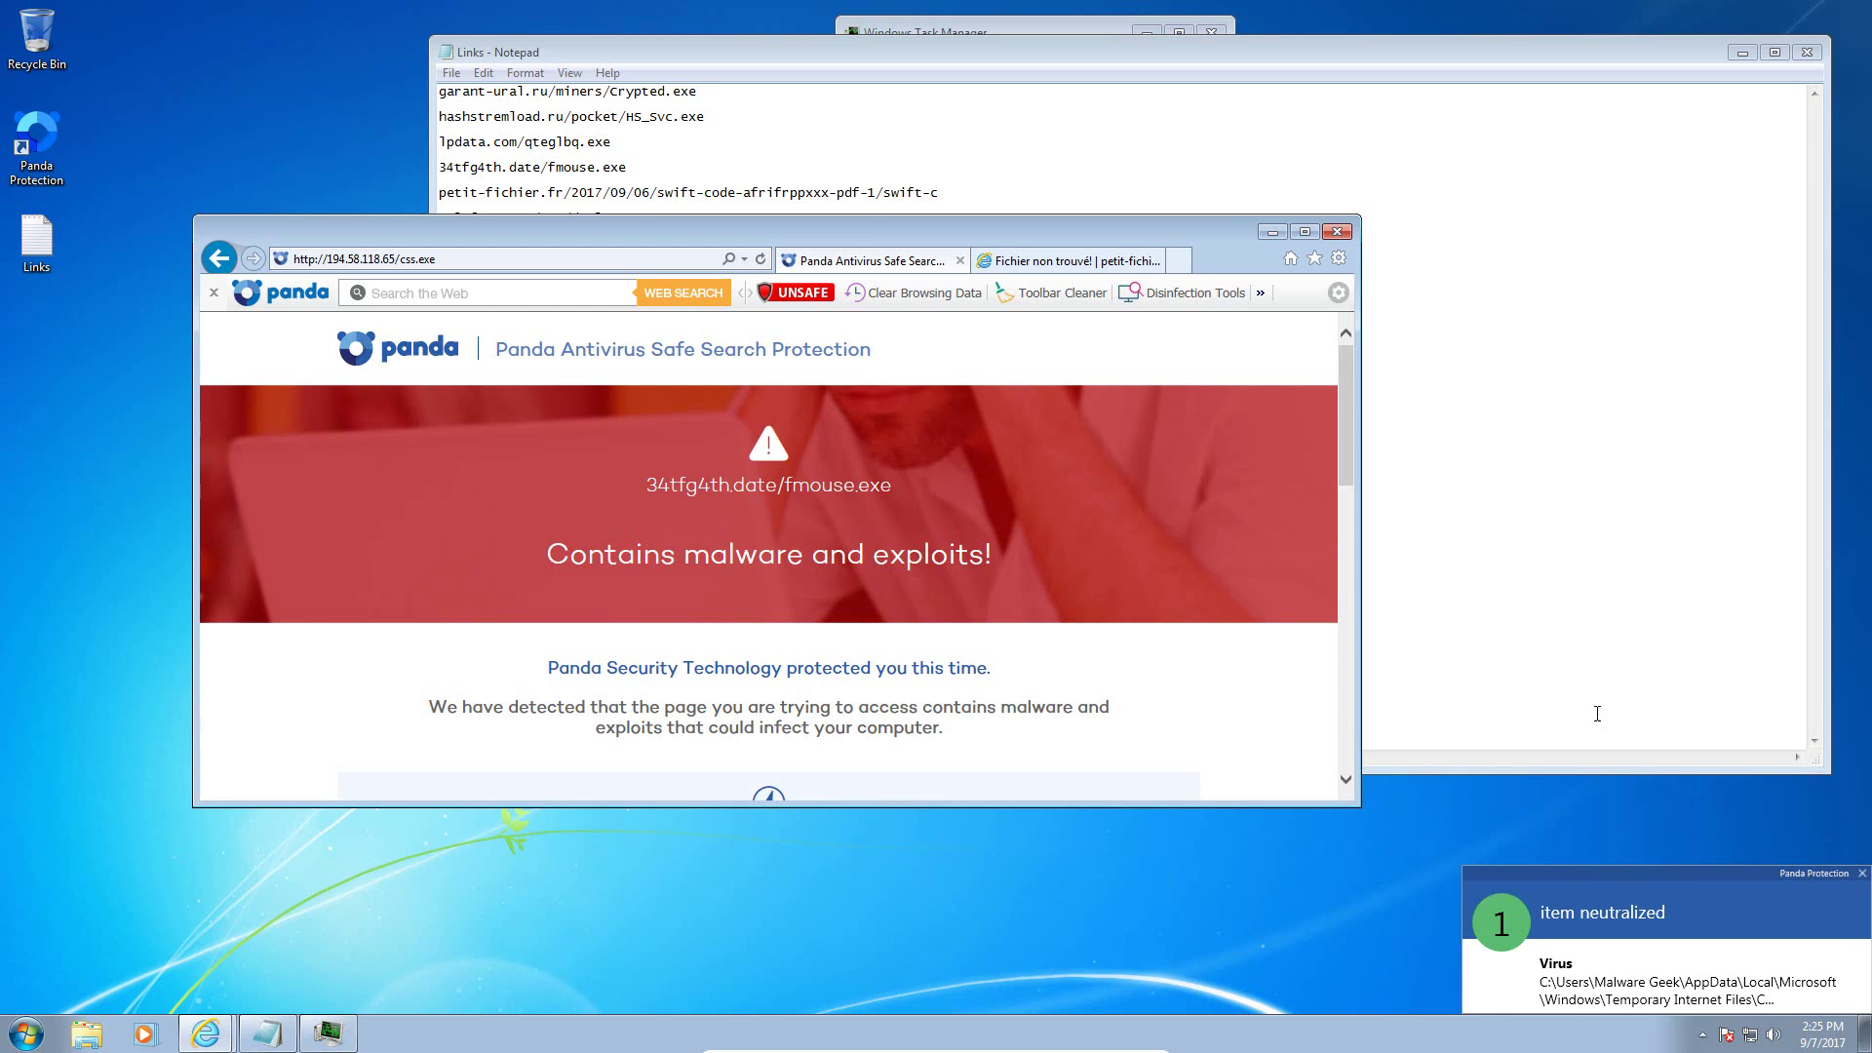
click(1863, 875)
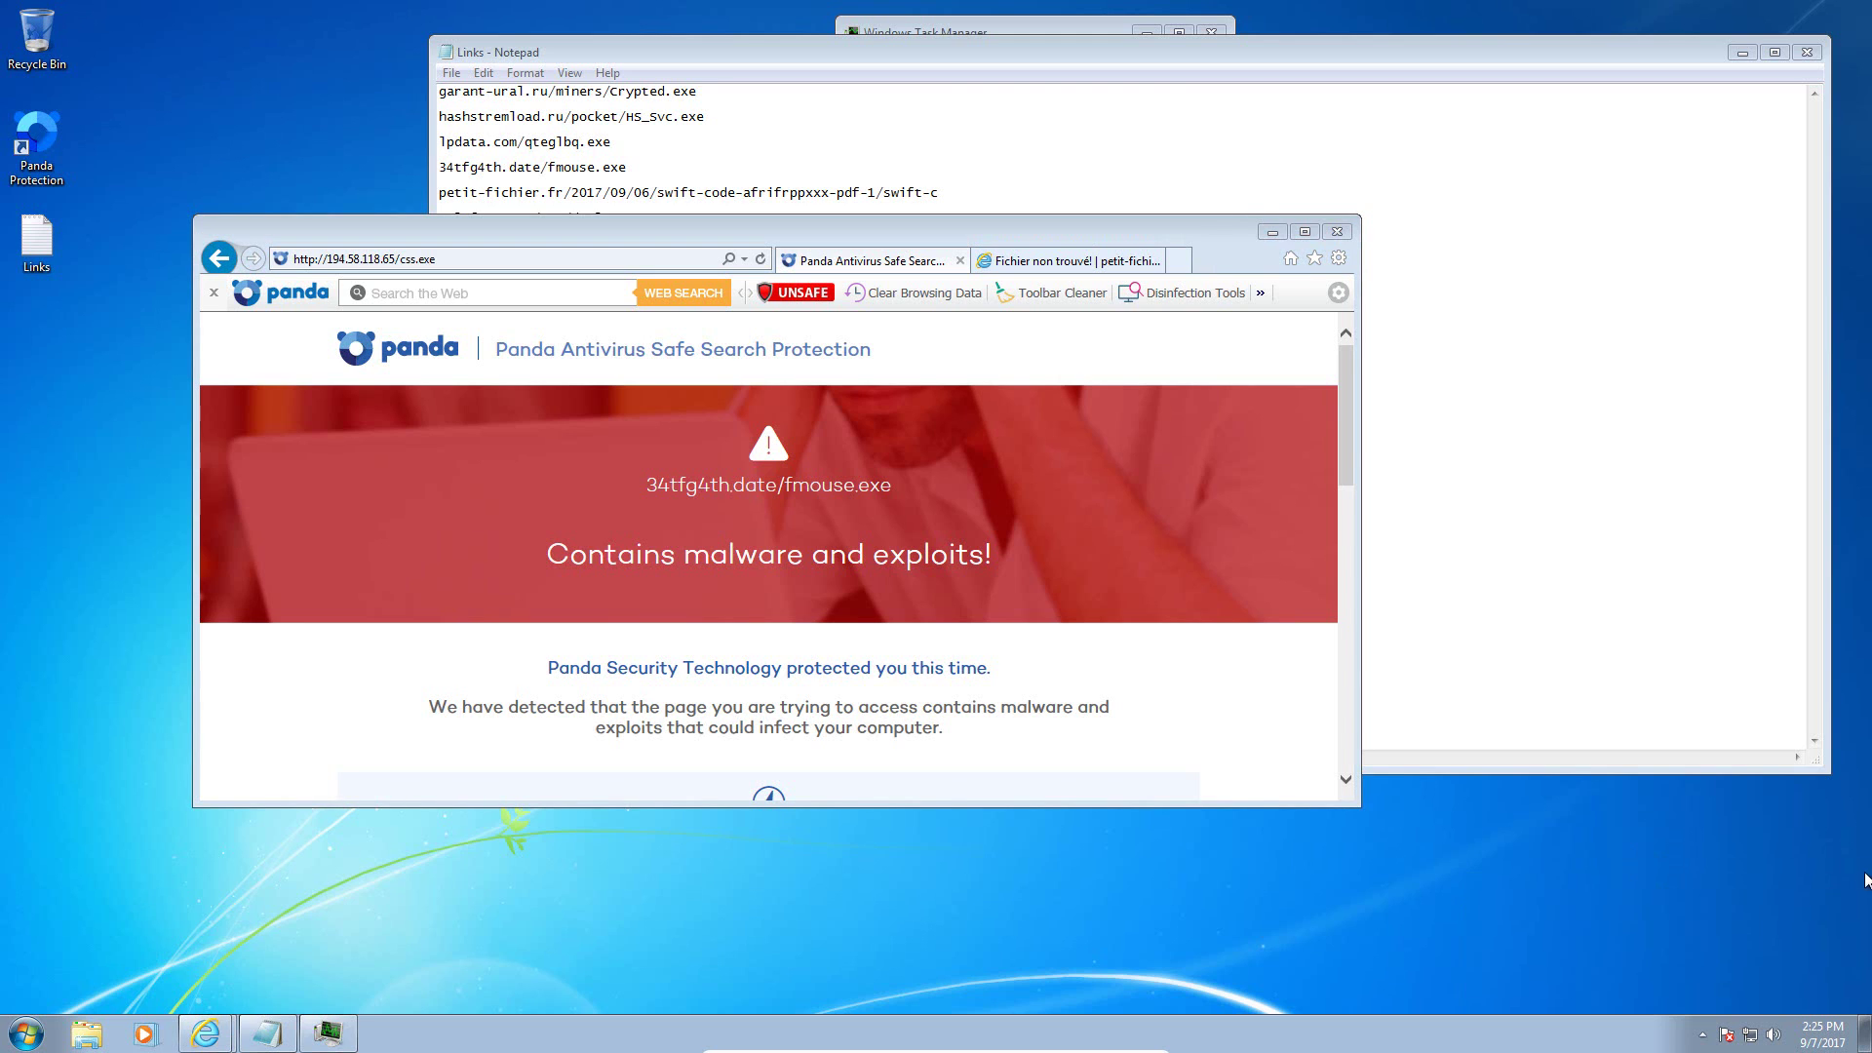
click(1501, 452)
Step: Load the ooelv.at/aaa/vtx.scr link, try running vtx.scr, and dismiss the access error
double_click(511, 293)
key(ctrl+c)
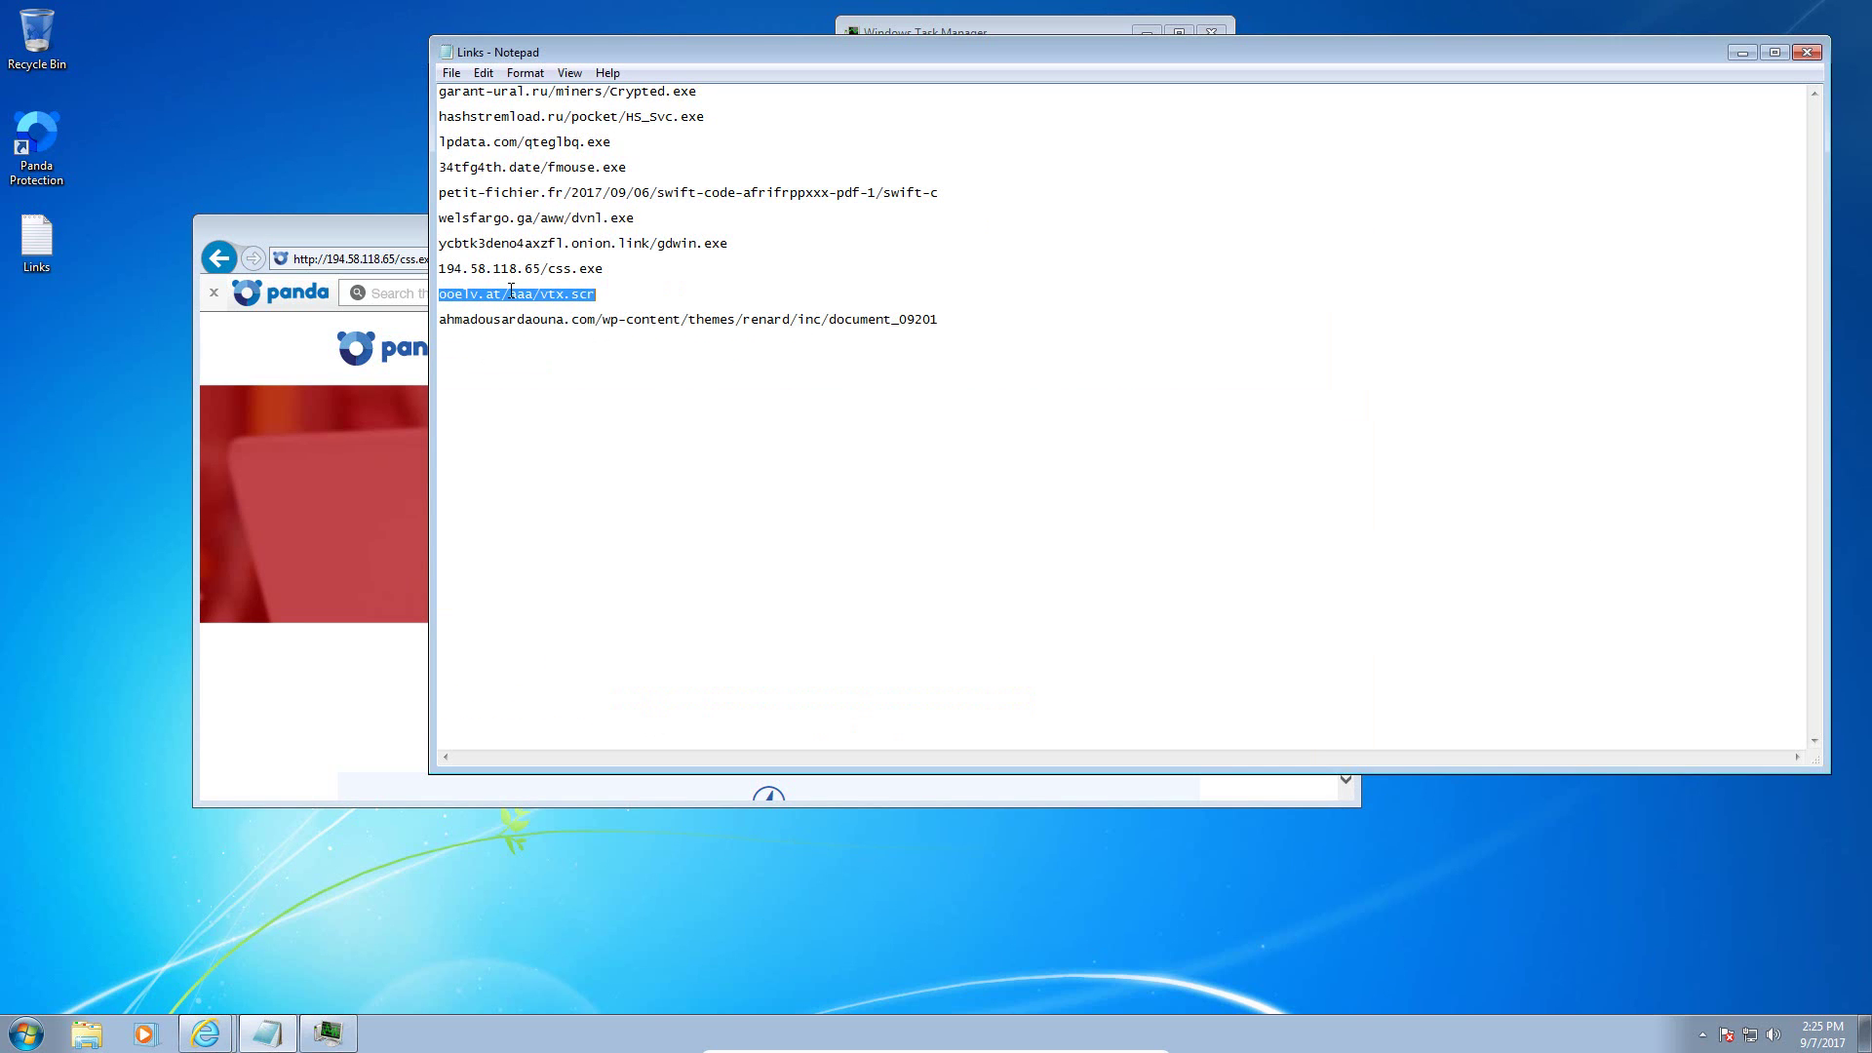
click(230, 571)
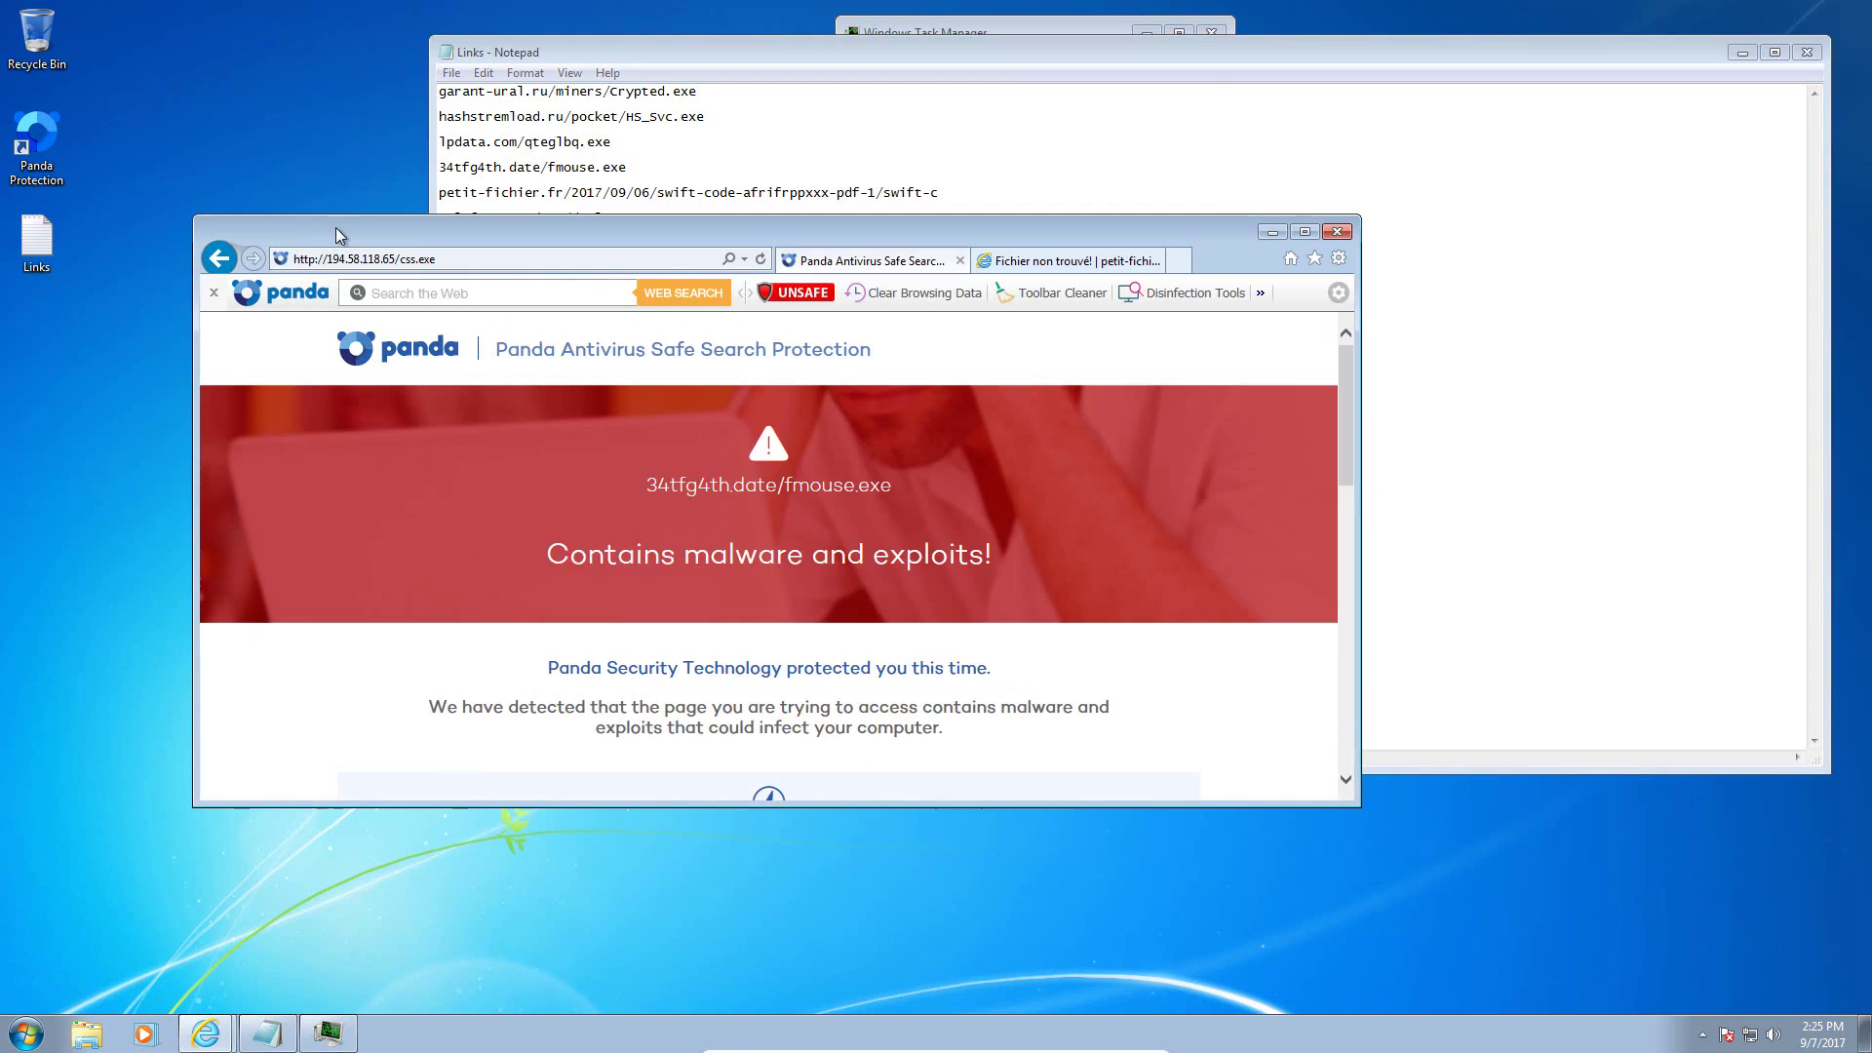
click(363, 258)
key(ctrl+v)
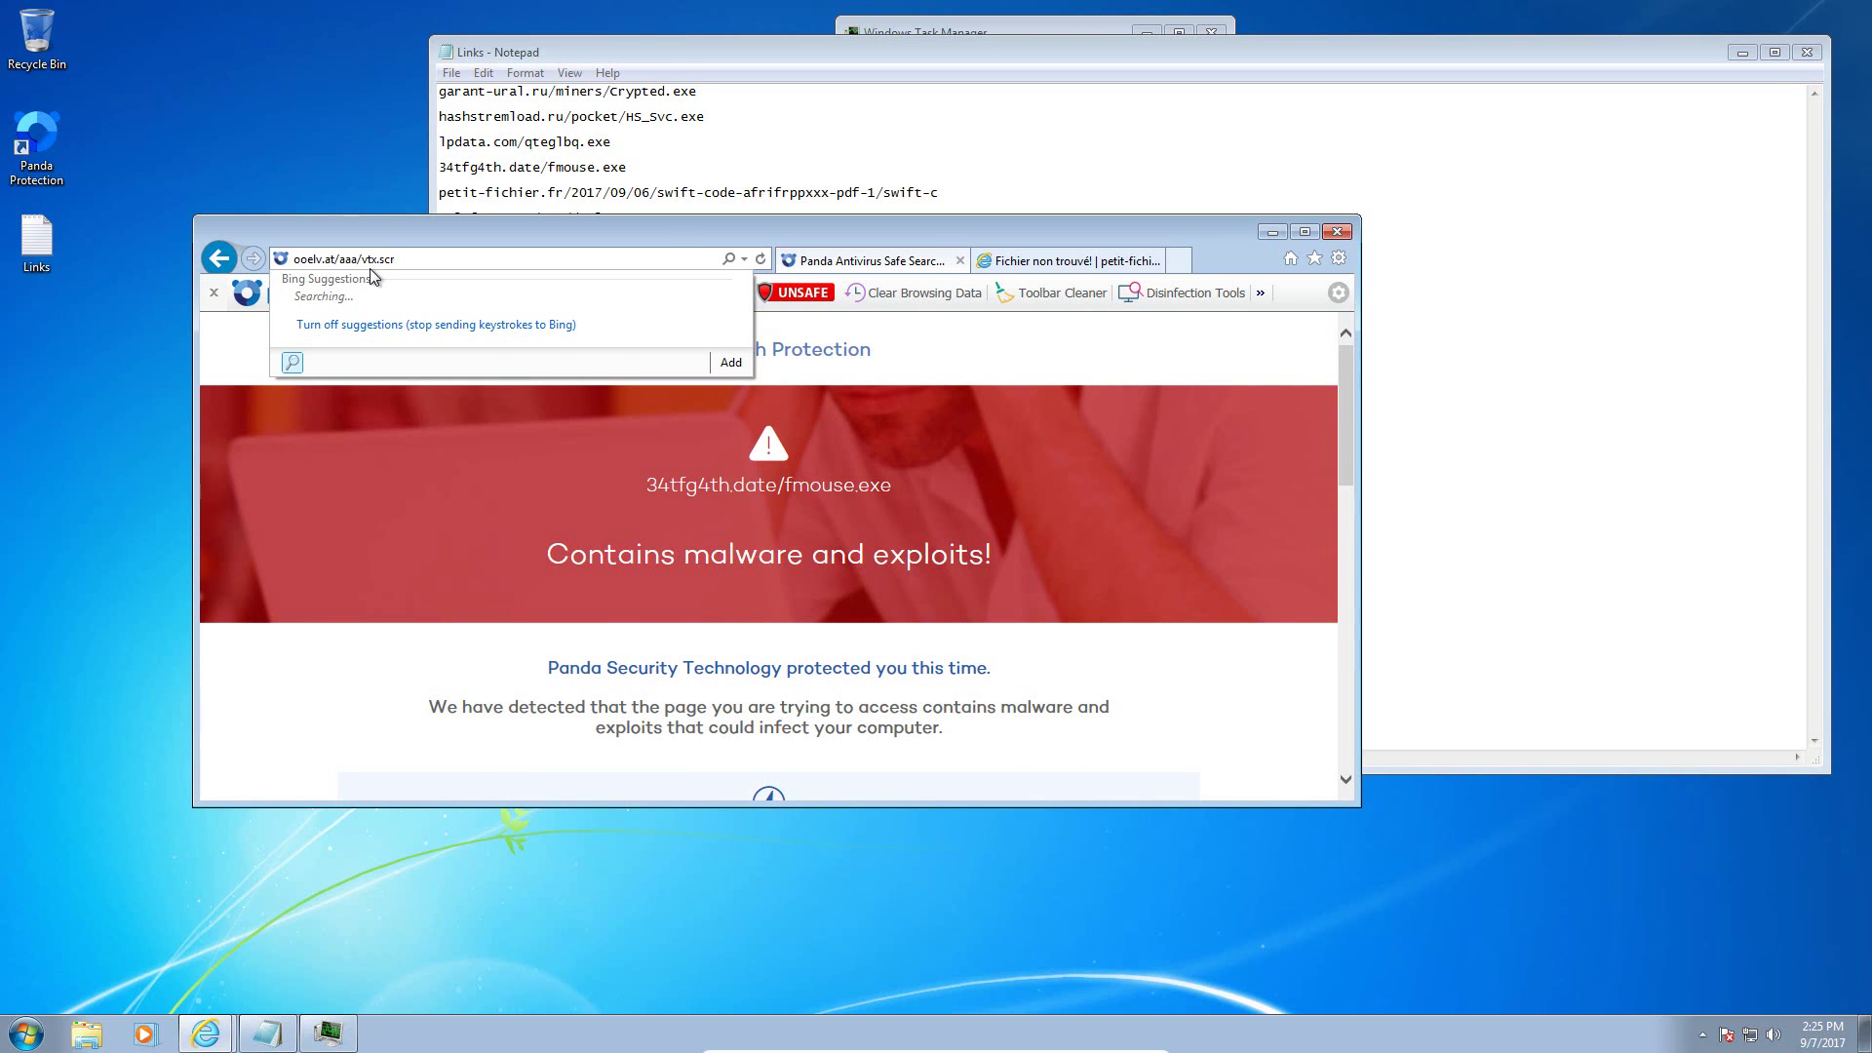
key(Return)
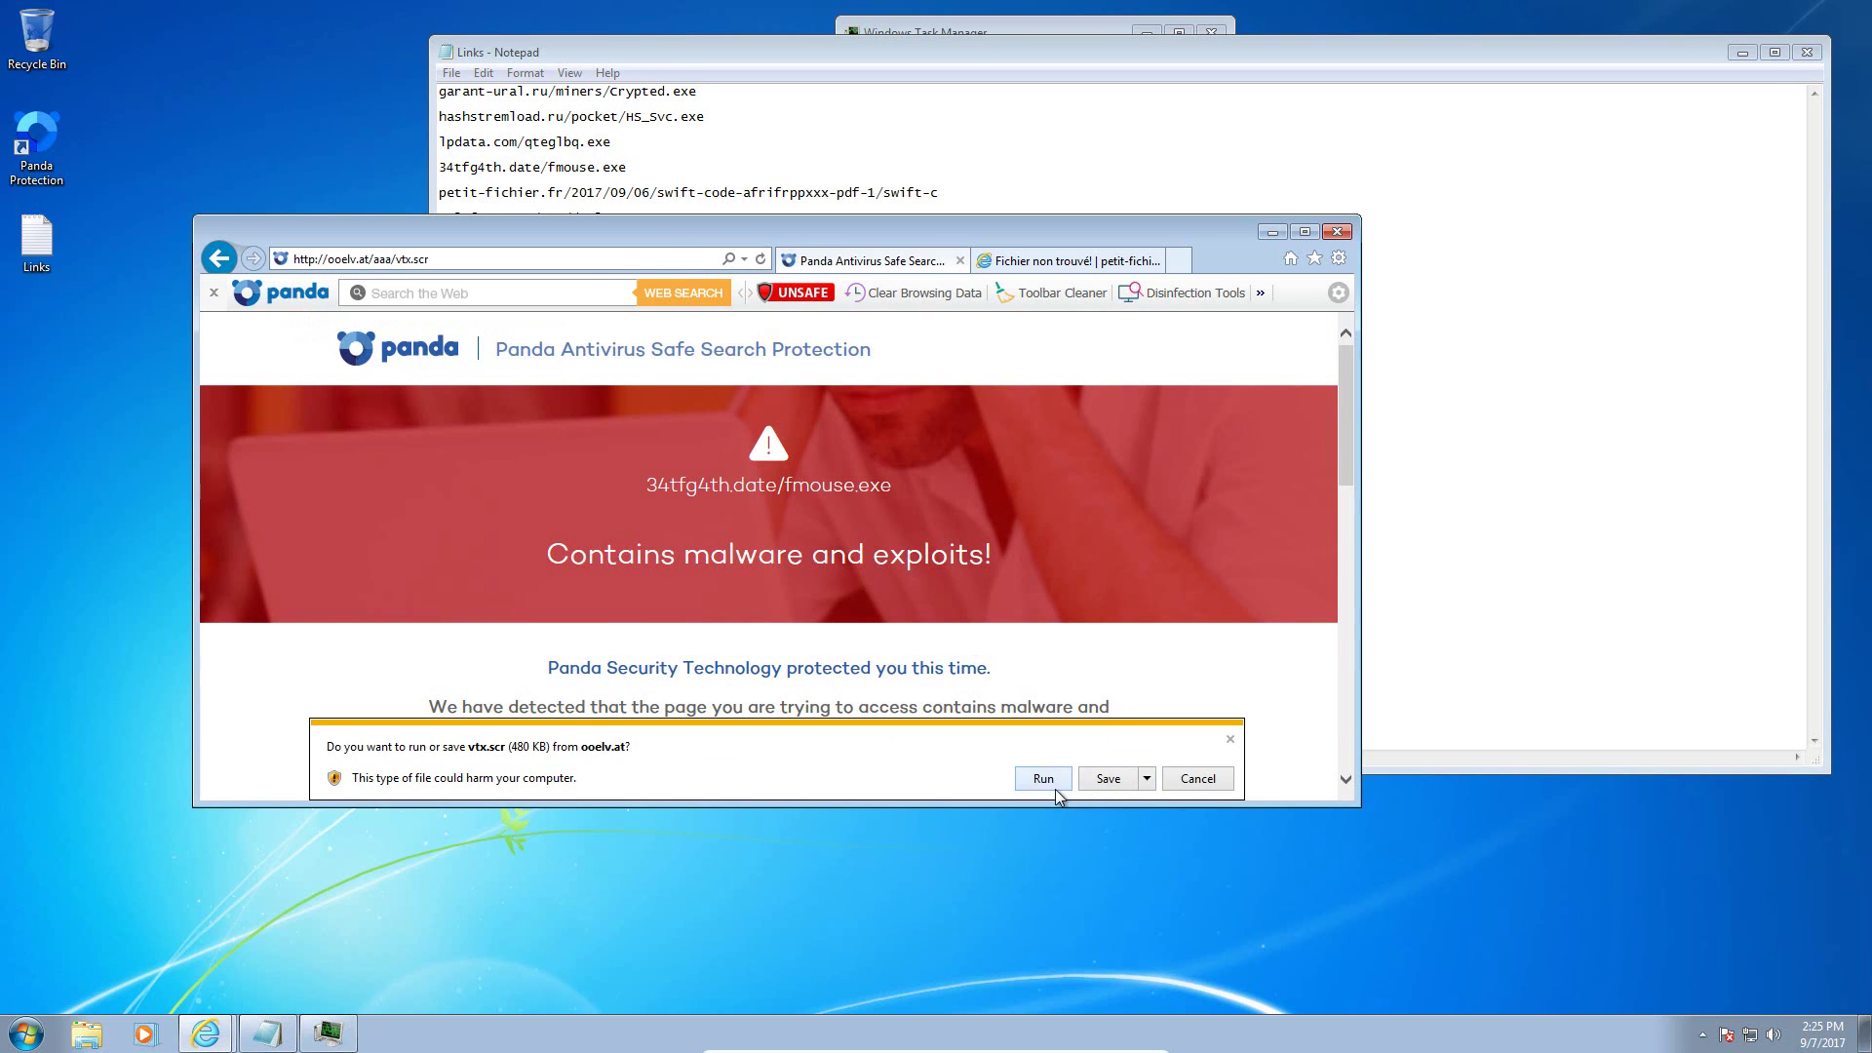
click(1056, 788)
click(1058, 780)
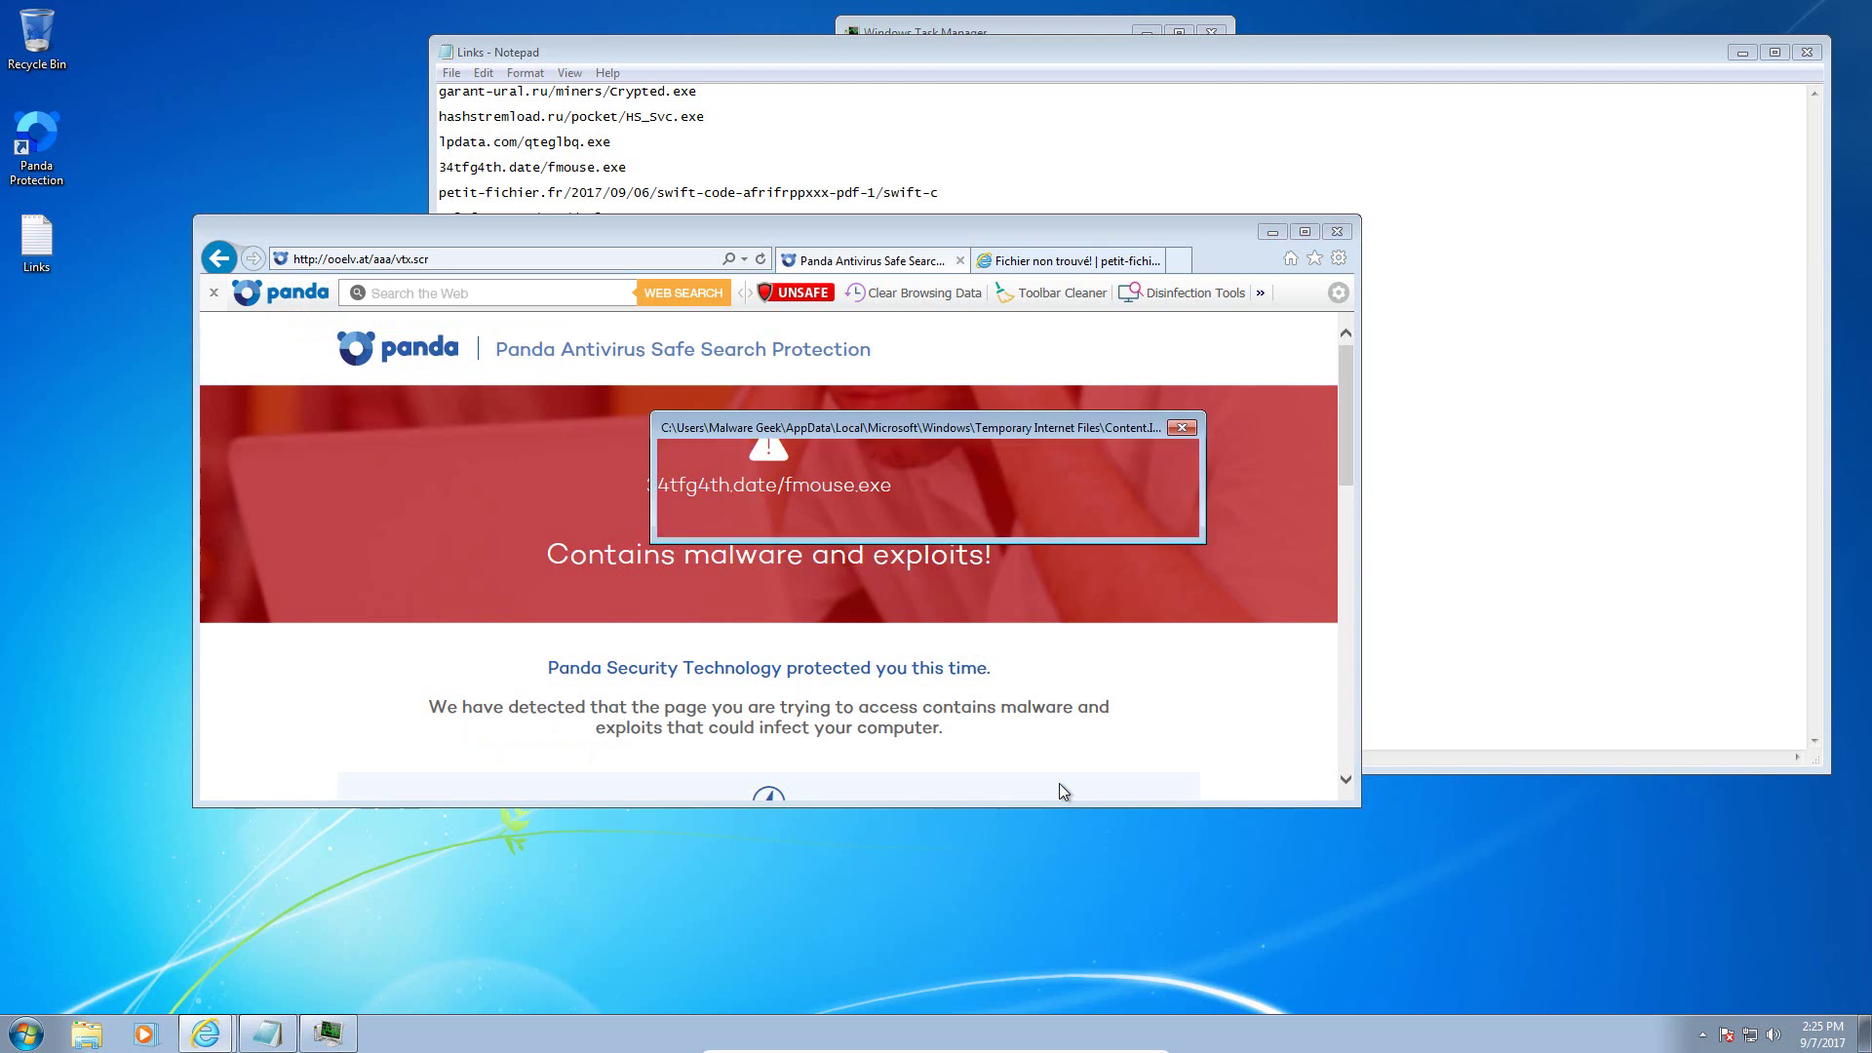
click(1170, 518)
Step: Copy the ahmadousardaouna.com document link and load it in Internet Explorer
key(alt+Tab)
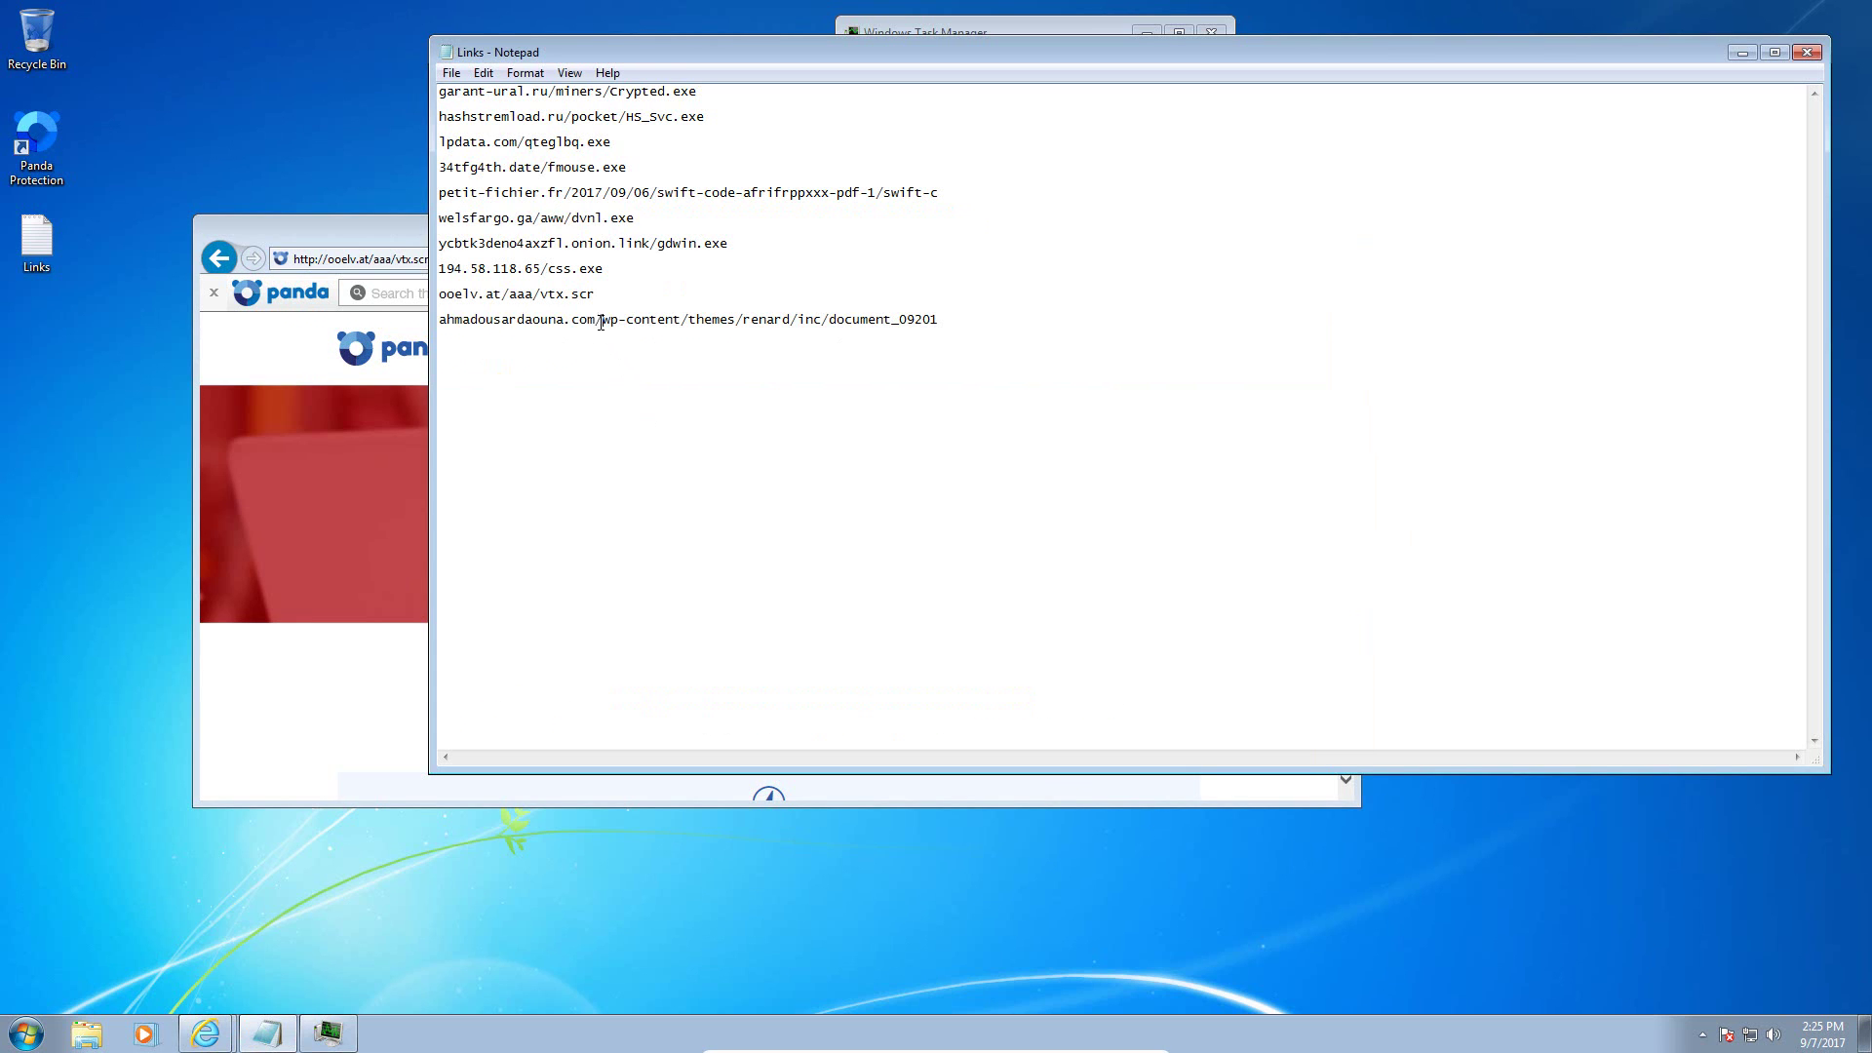
drag(942, 321, 439, 321)
key(ctrl+c)
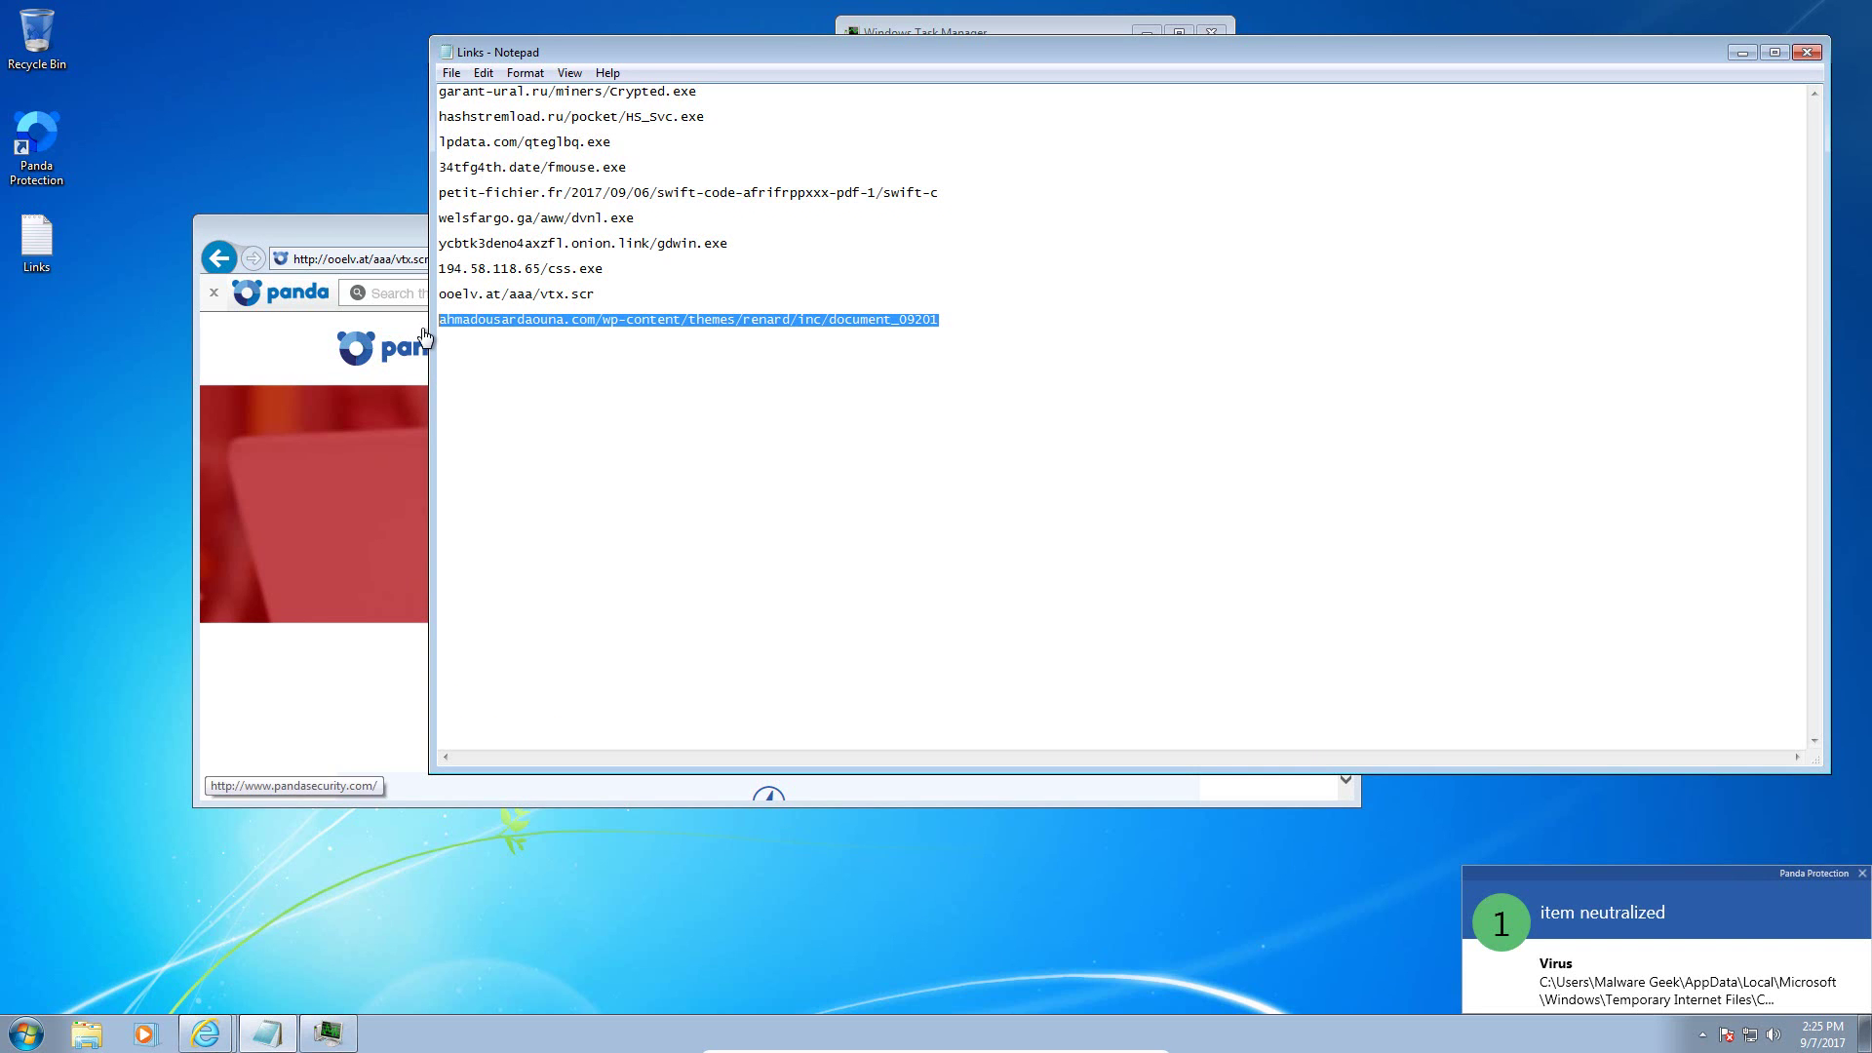
click(347, 259)
key(ctrl+v)
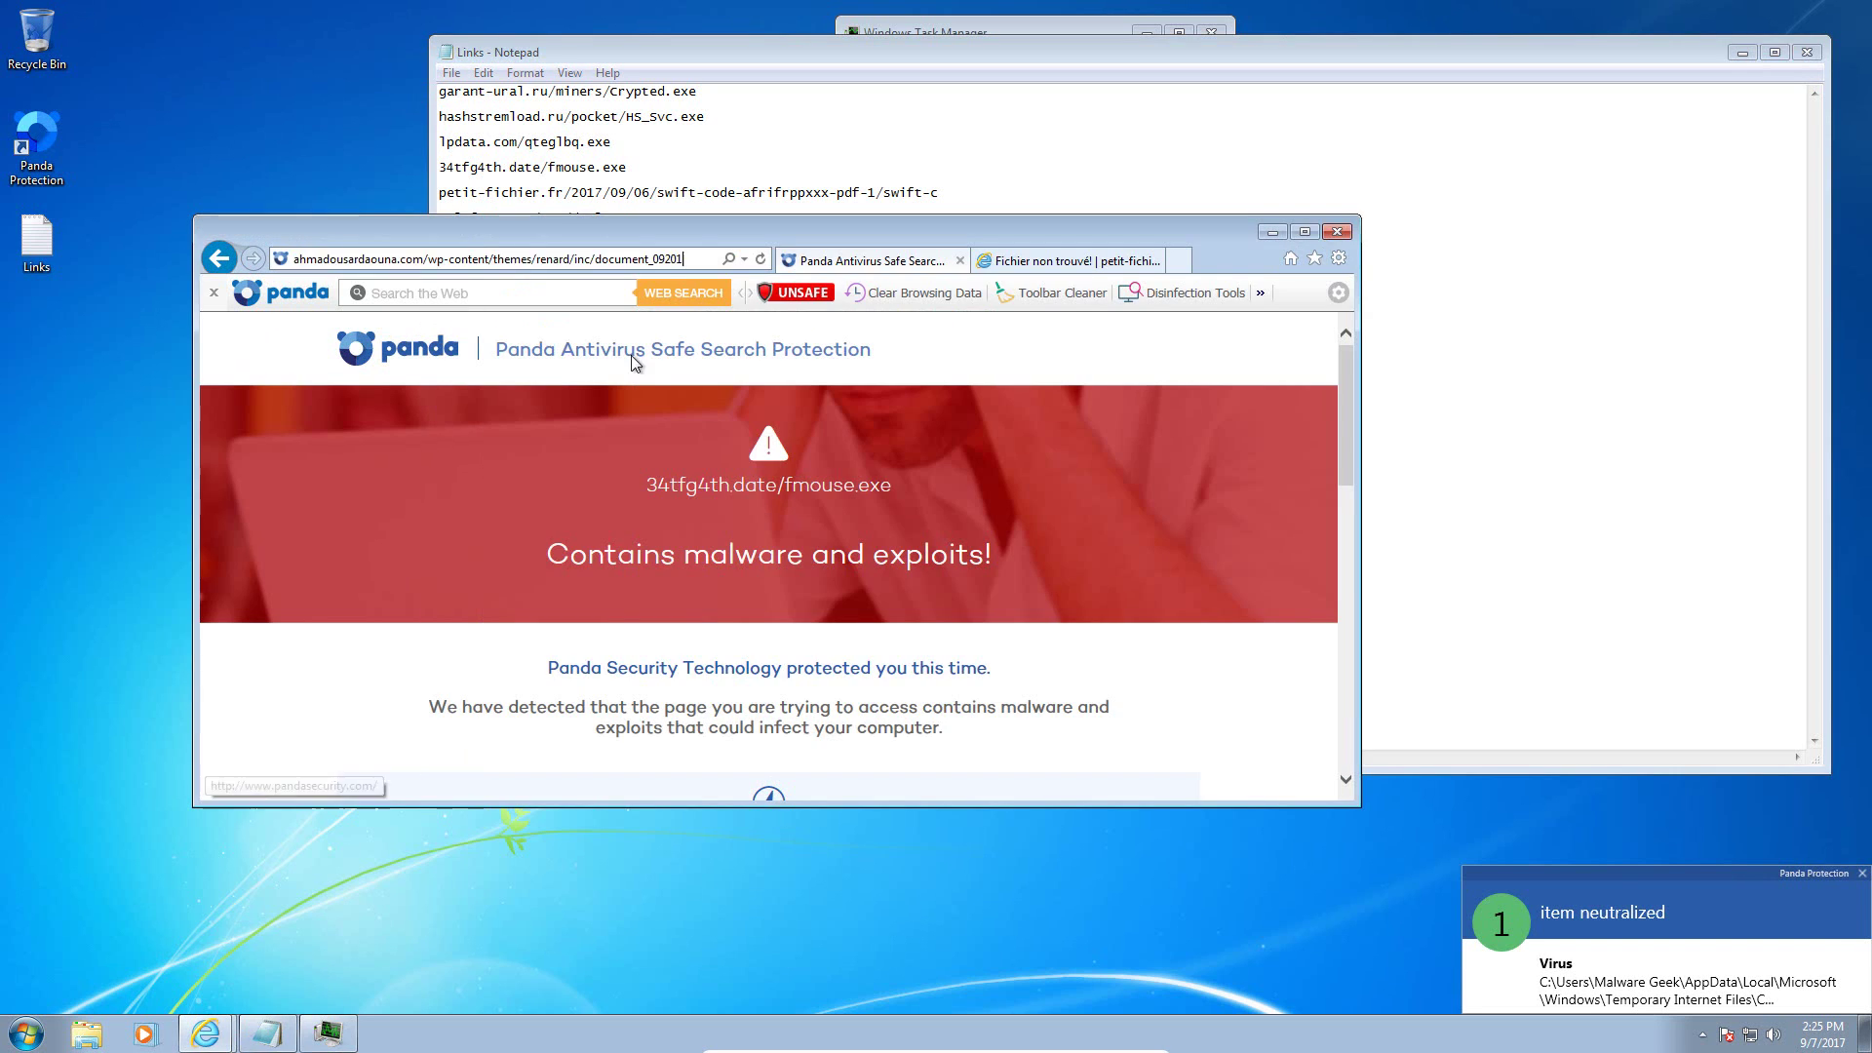
key(Return)
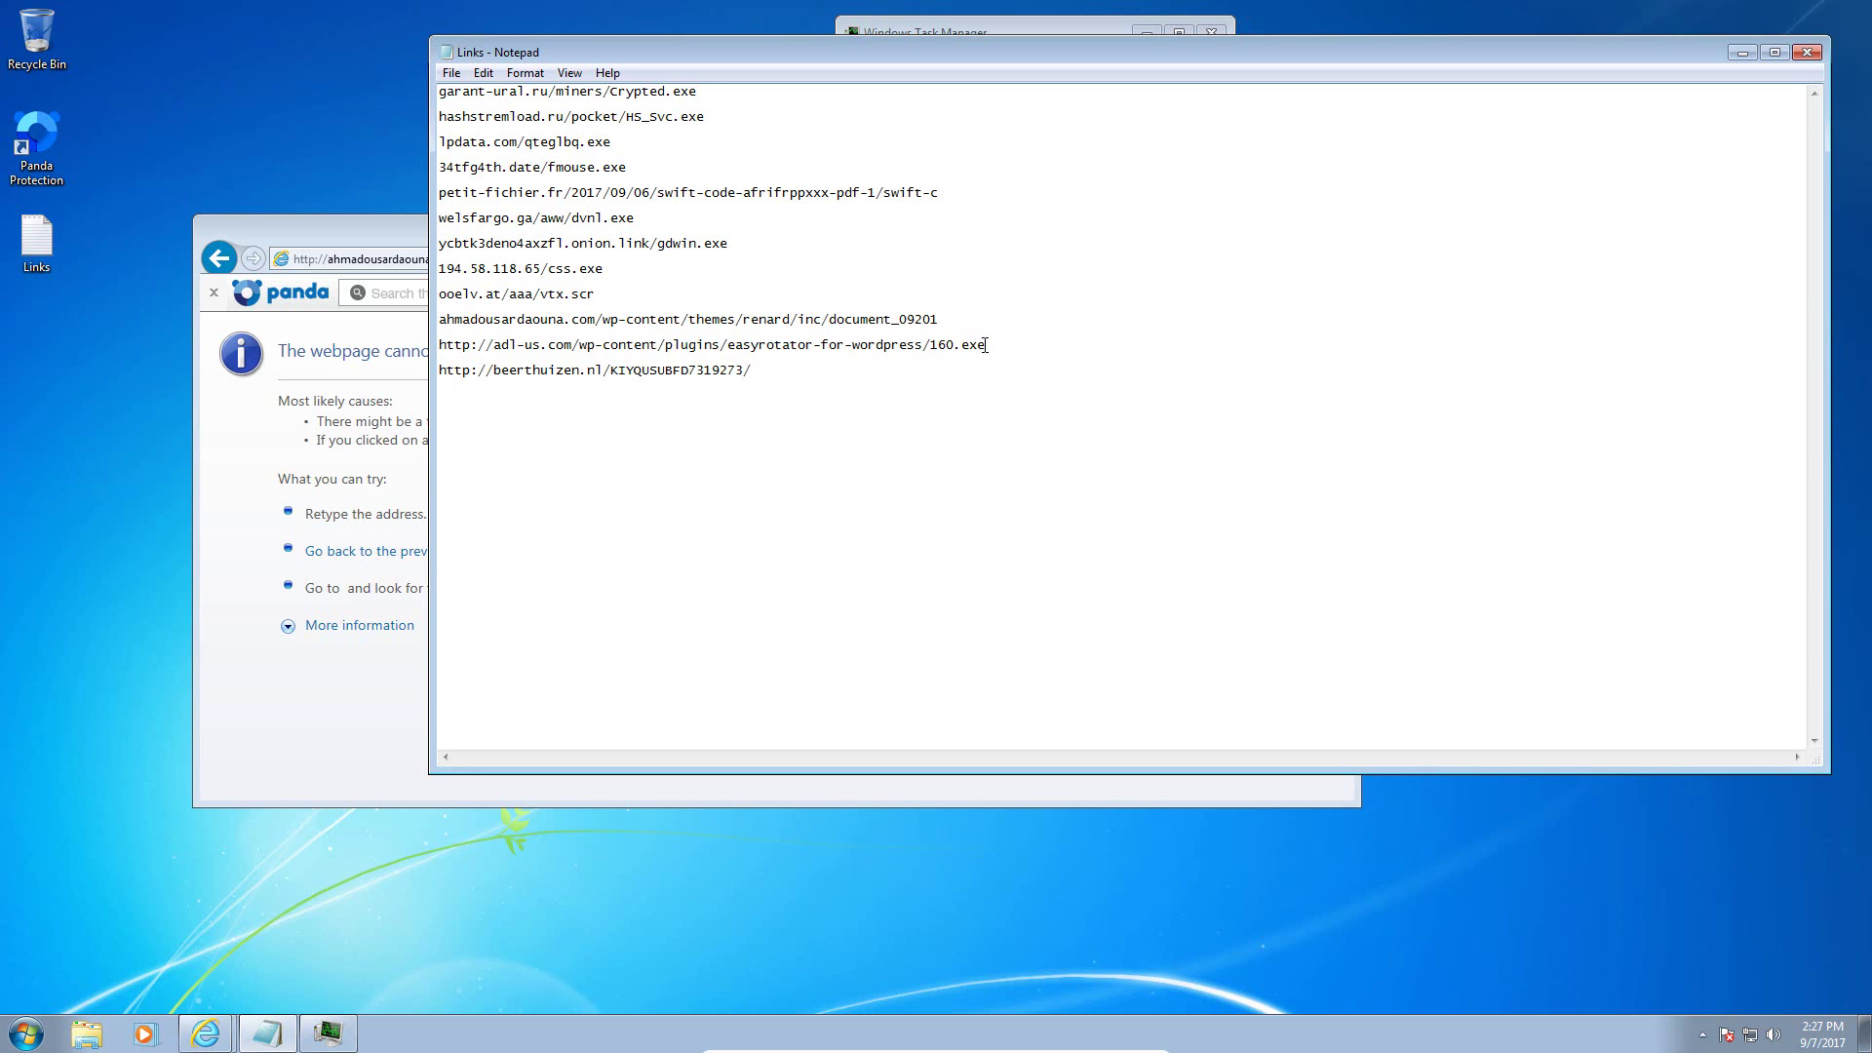
Step: Load the adl-us.com 160.exe link and retry the download, which Panda deletes as a Trojan
drag(987, 345, 437, 349)
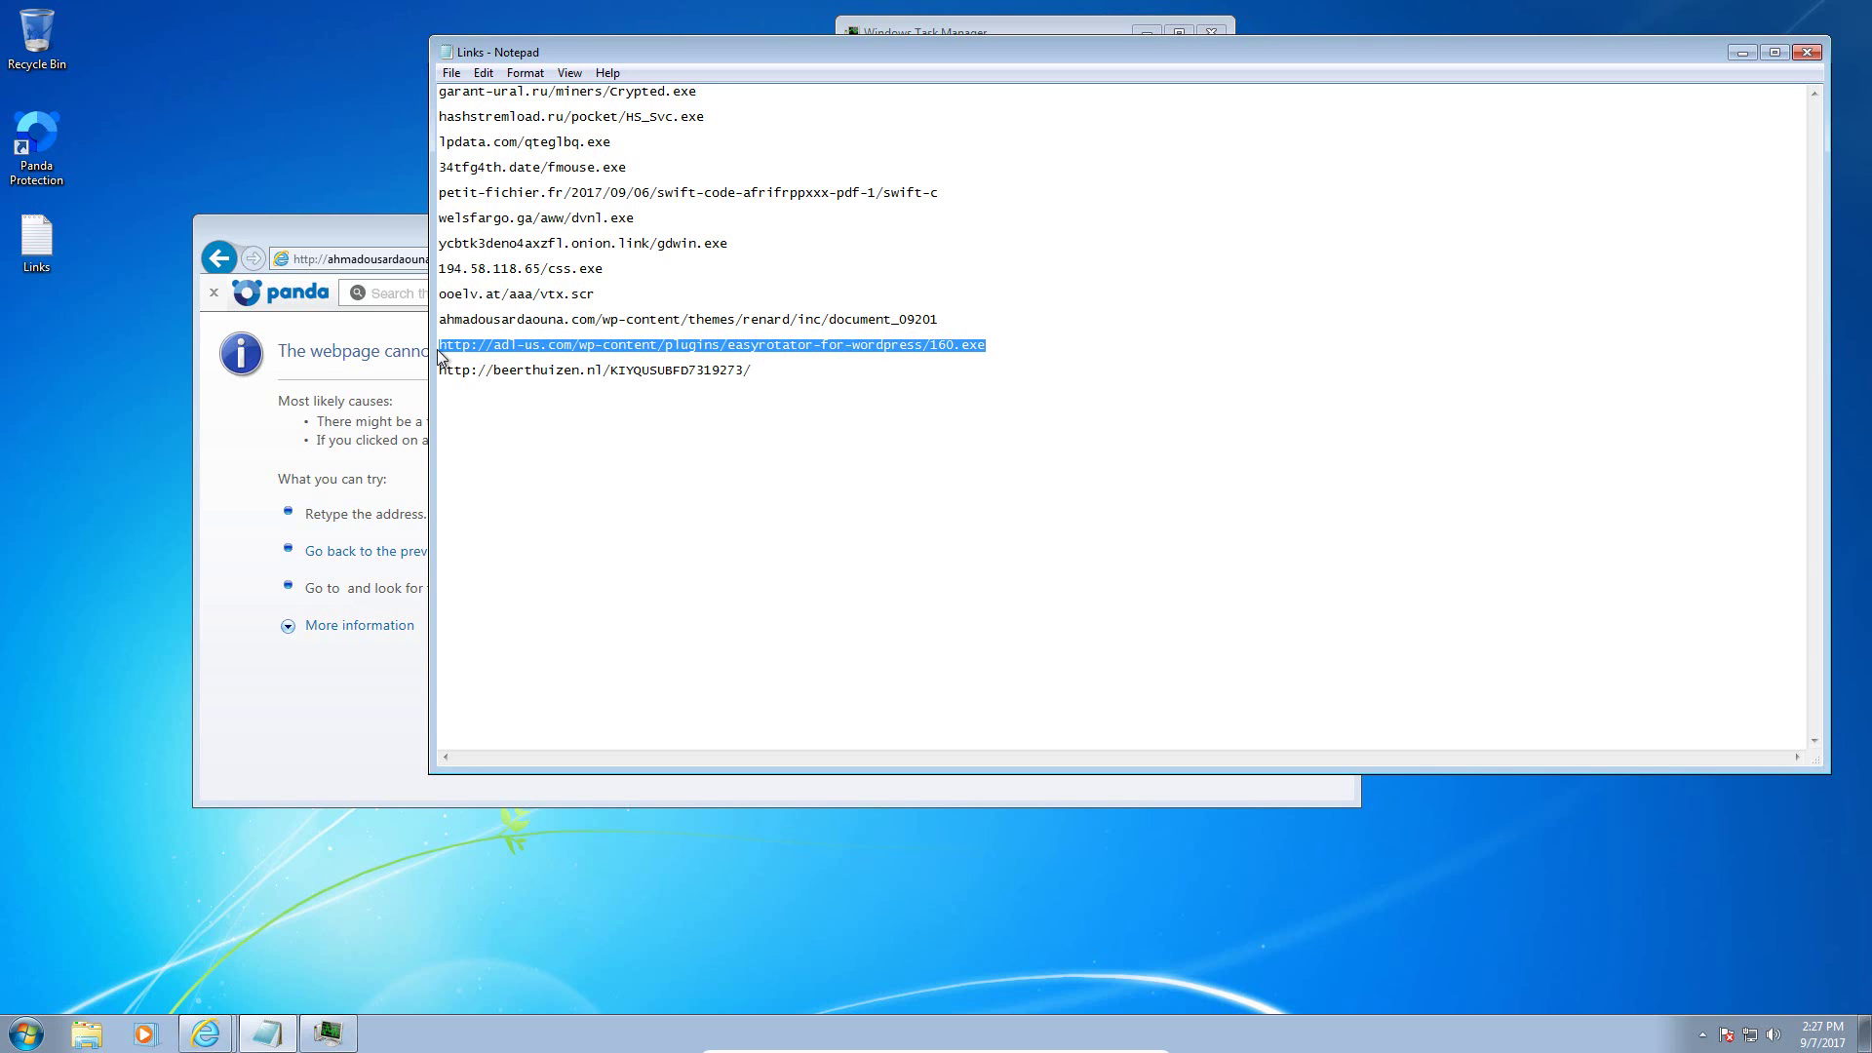
key(ctrl+c)
click(395, 260)
key(ctrl+v)
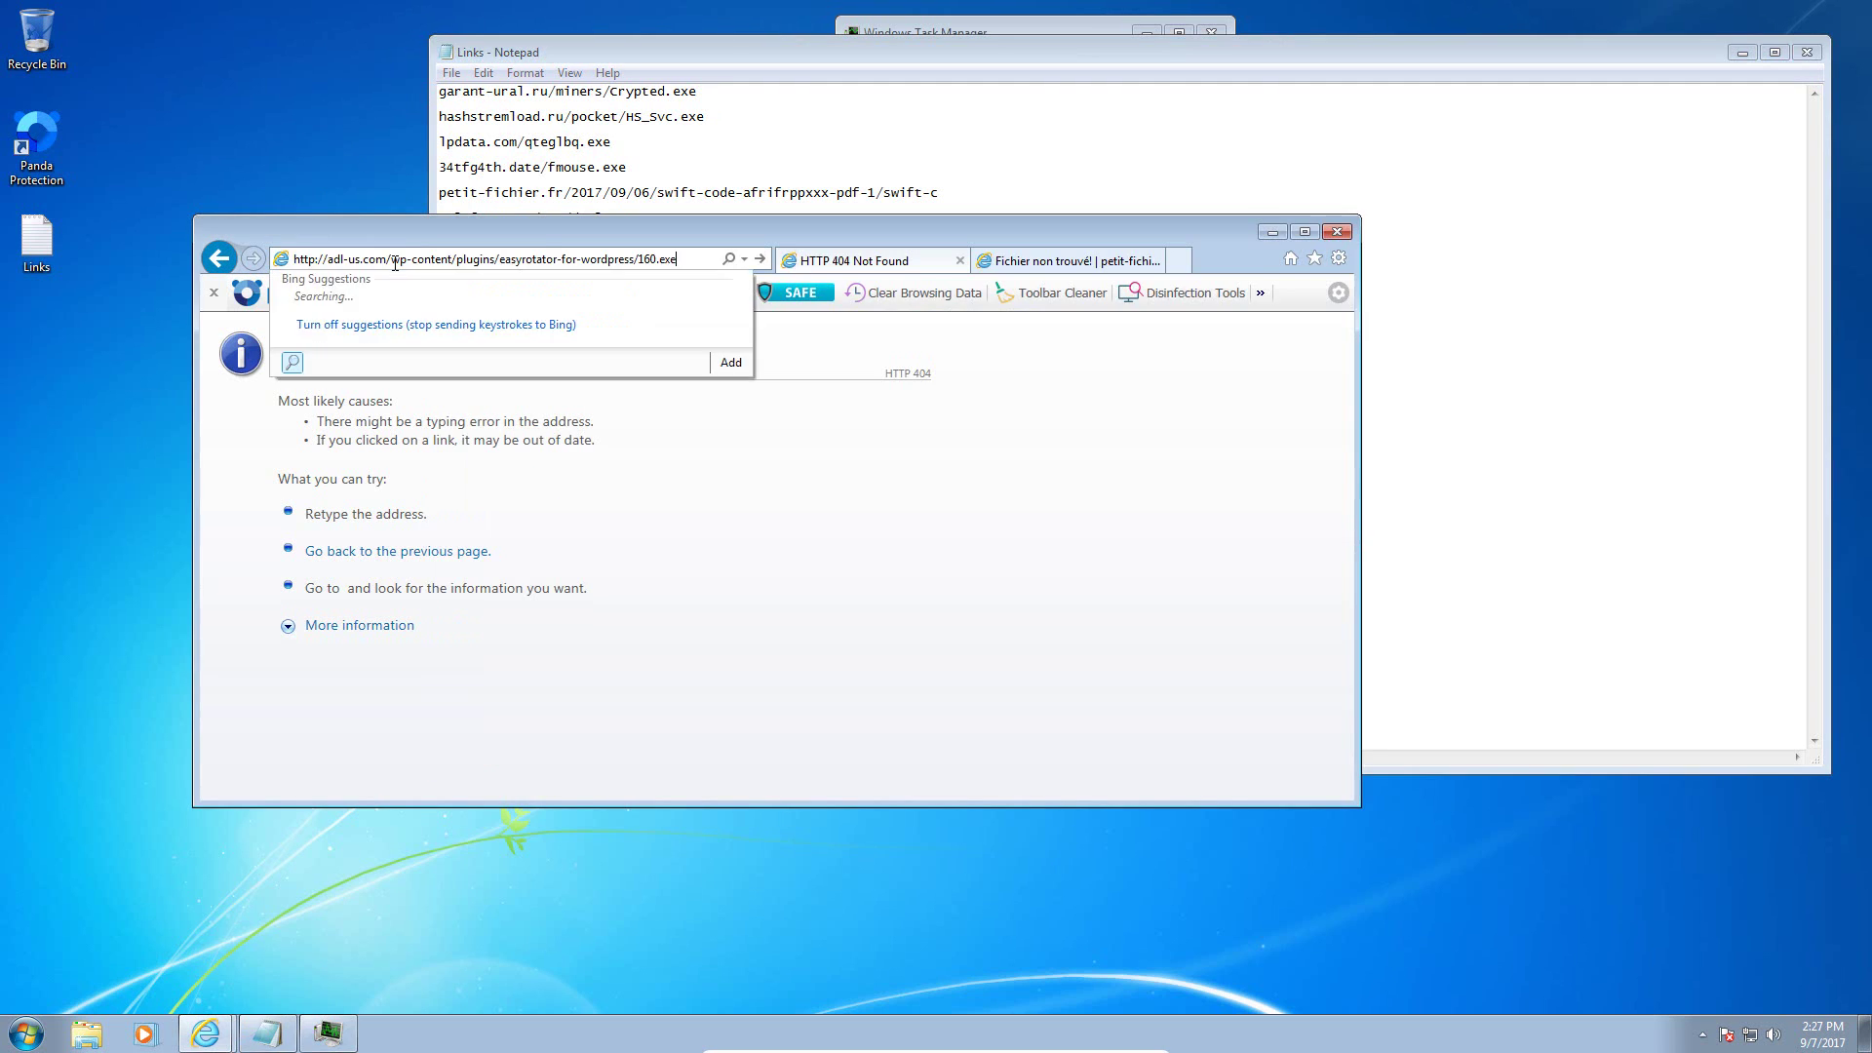
key(Return)
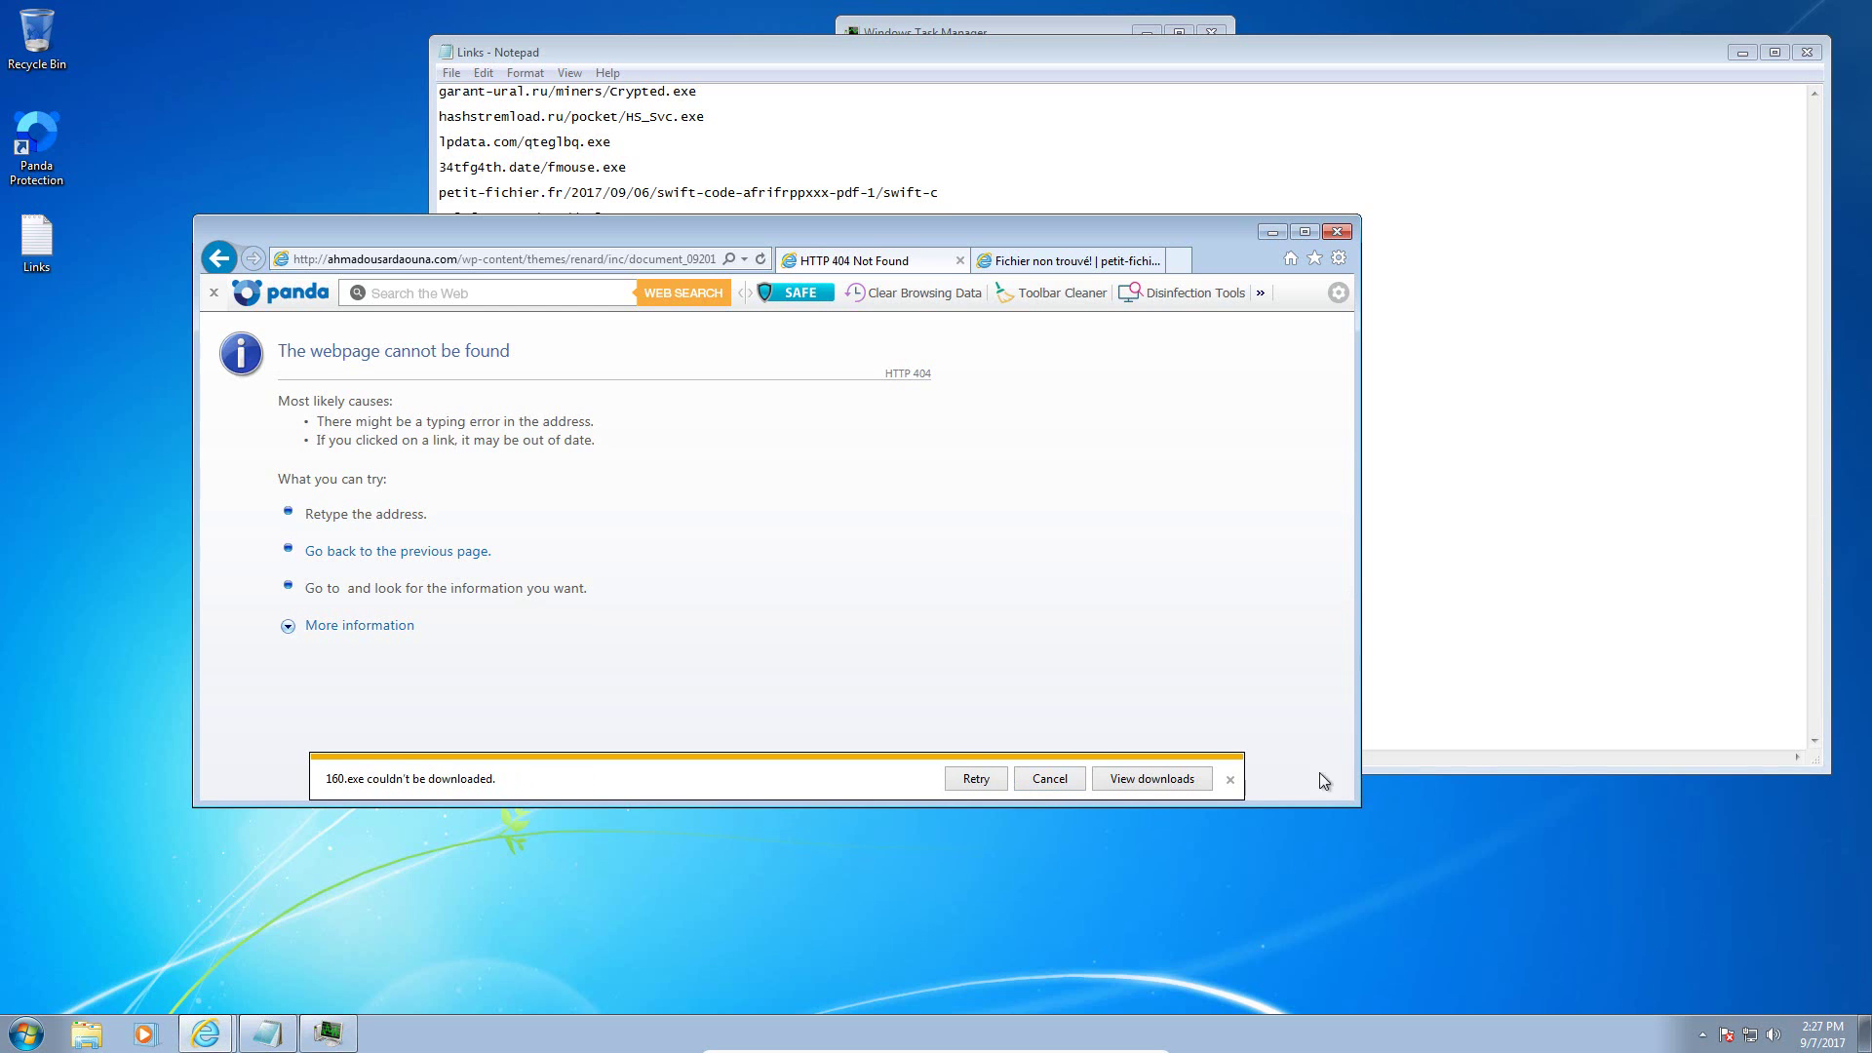
click(973, 781)
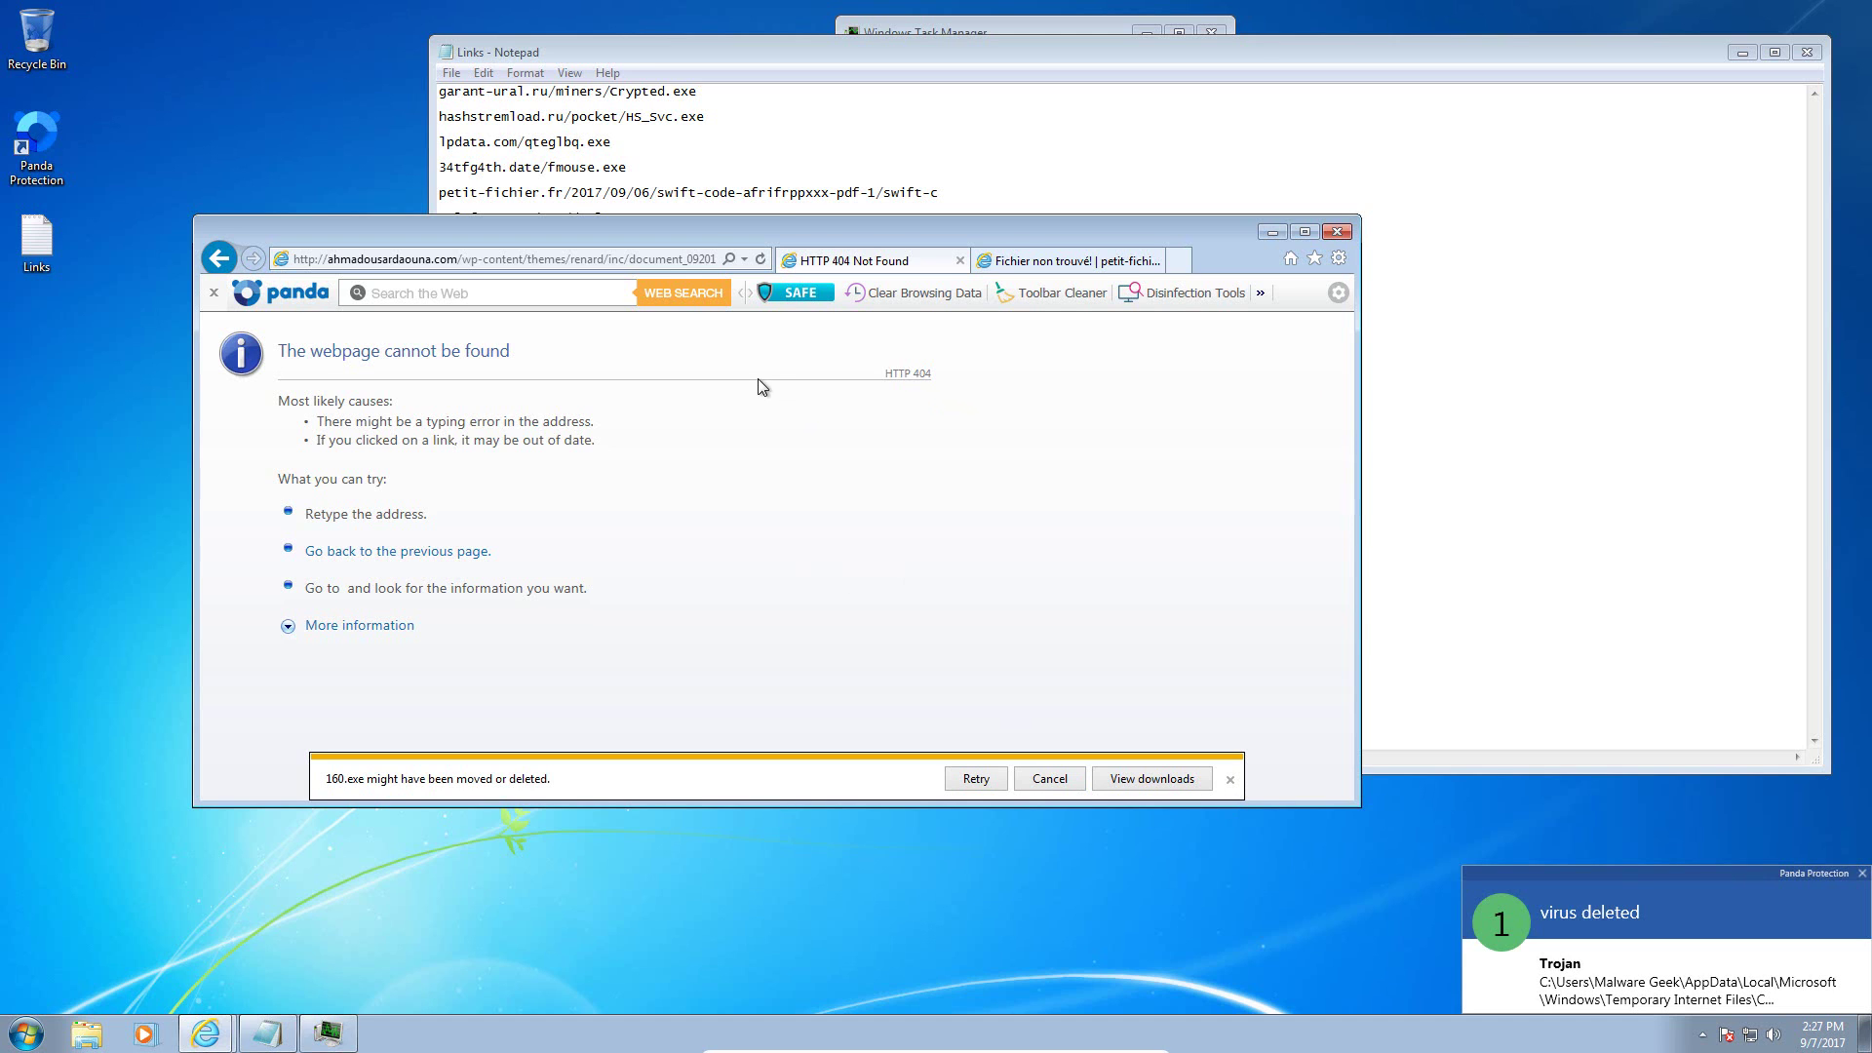
Step: Copy the beerthuizen.nl link from the Links list and load it in Internet Explorer
click(1129, 154)
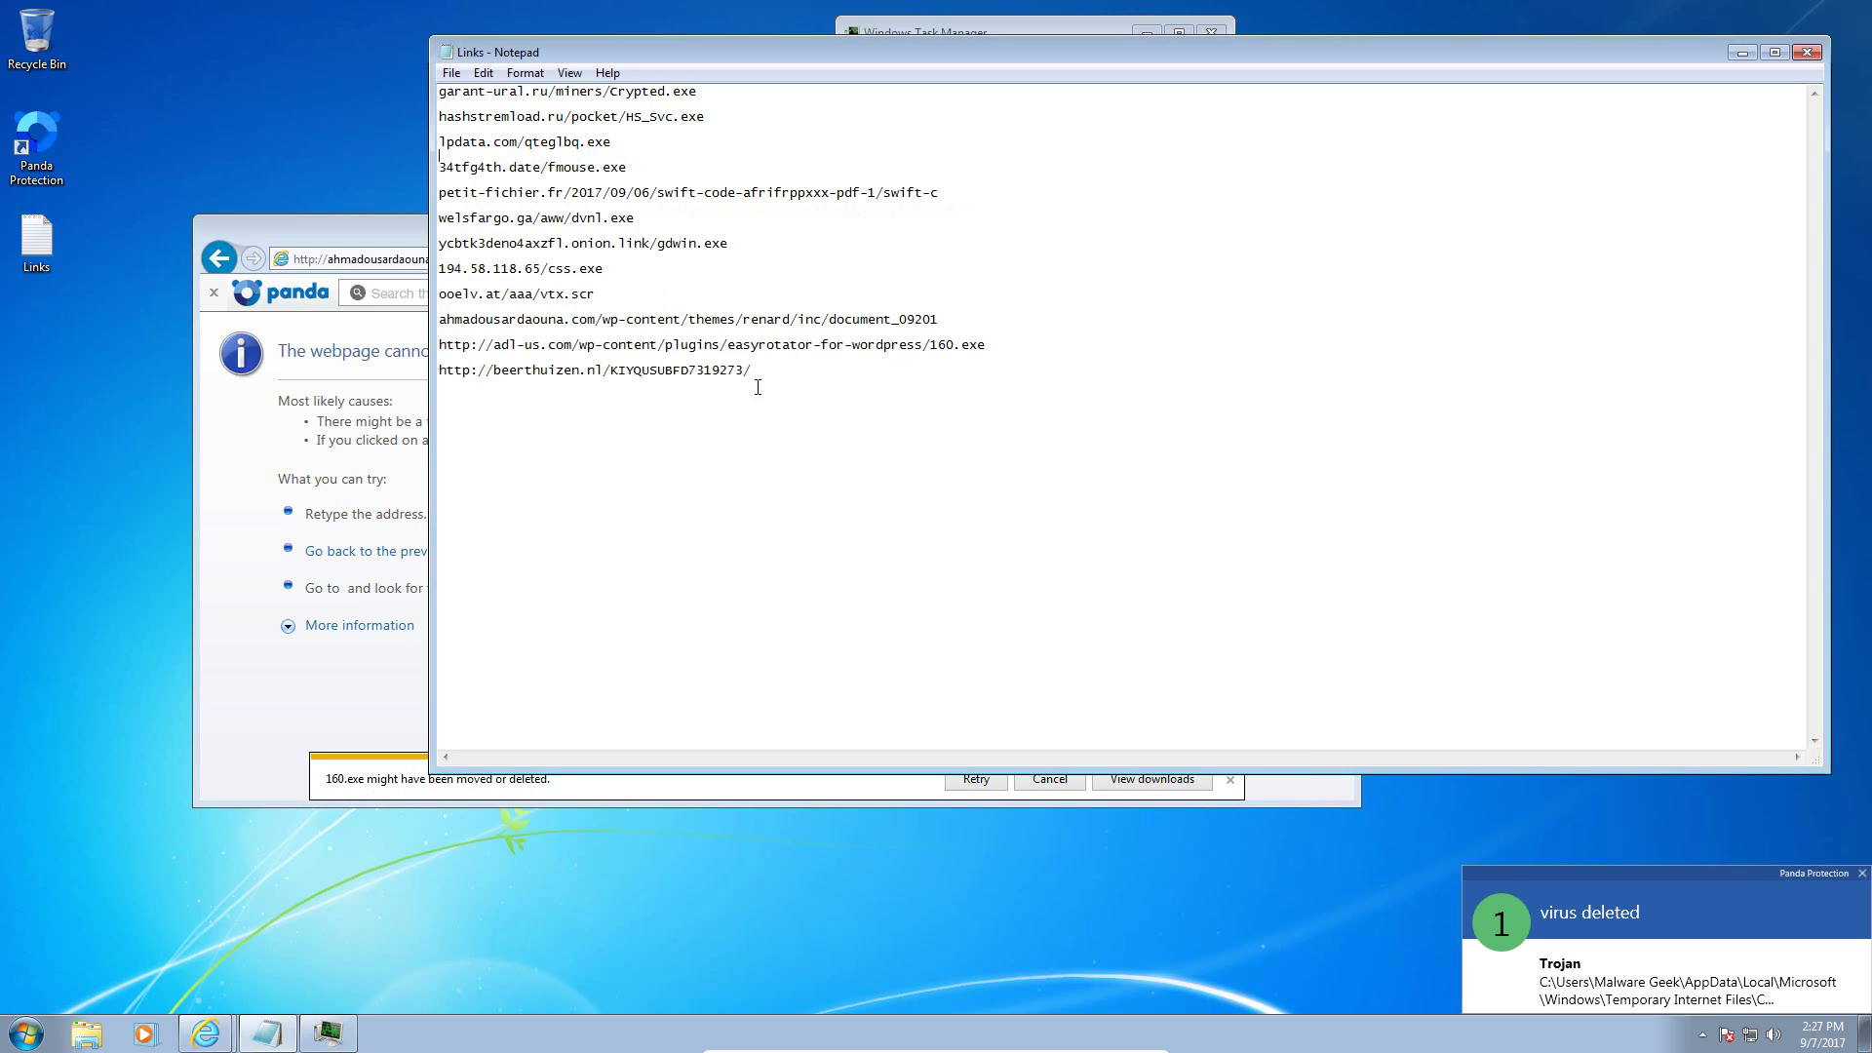
double_click(696, 373)
double_click(697, 372)
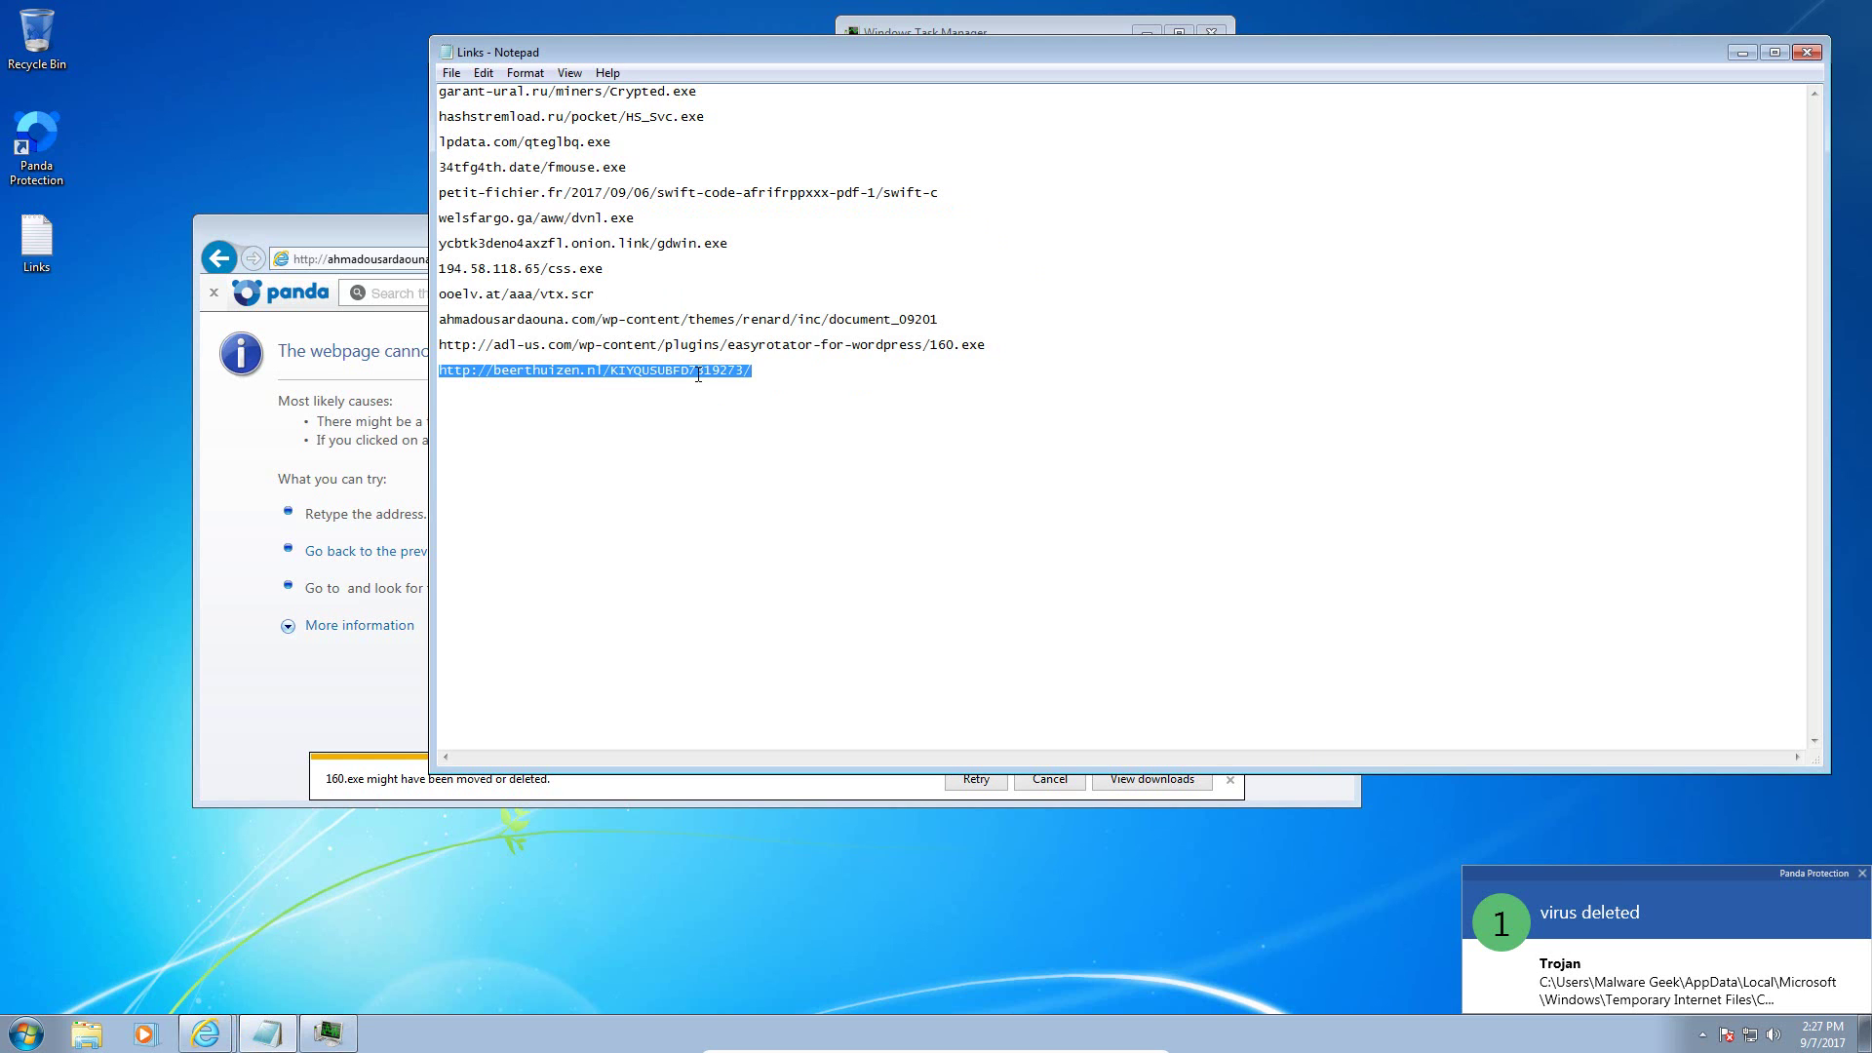
click(244, 702)
click(443, 265)
key(ctrl+v)
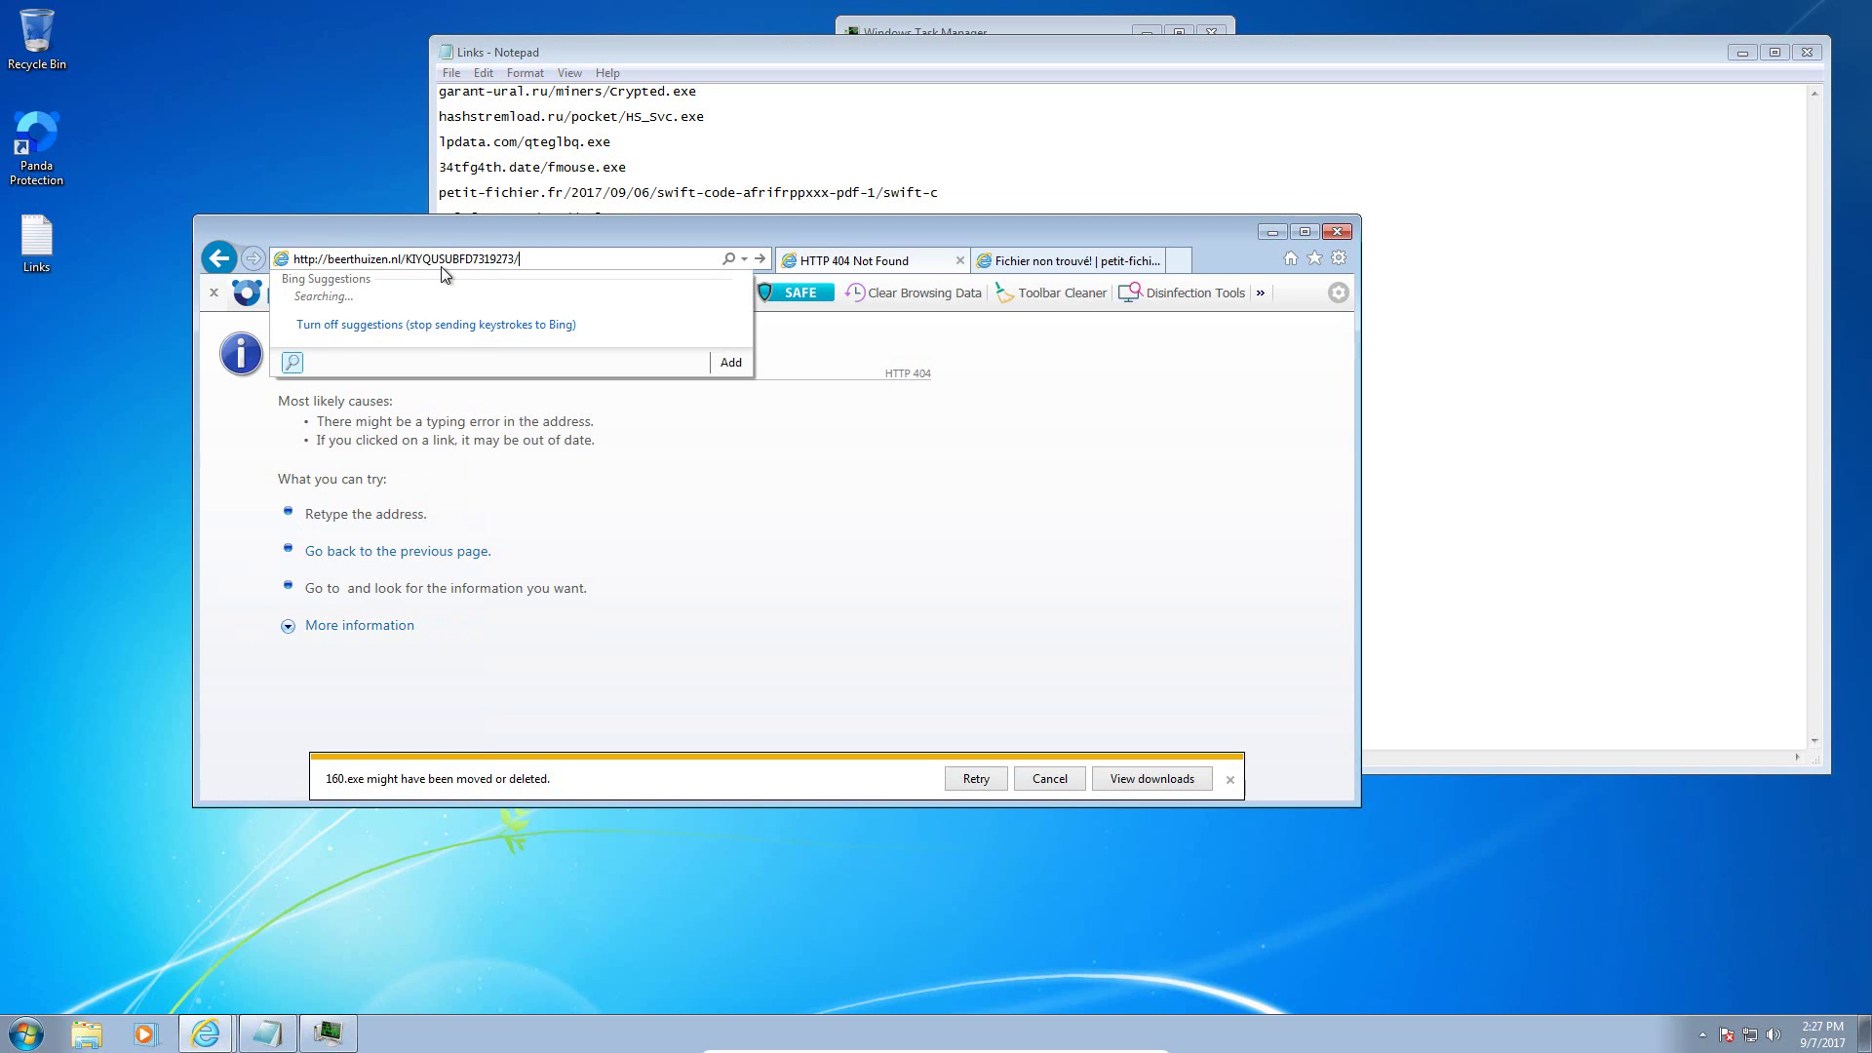
key(Return)
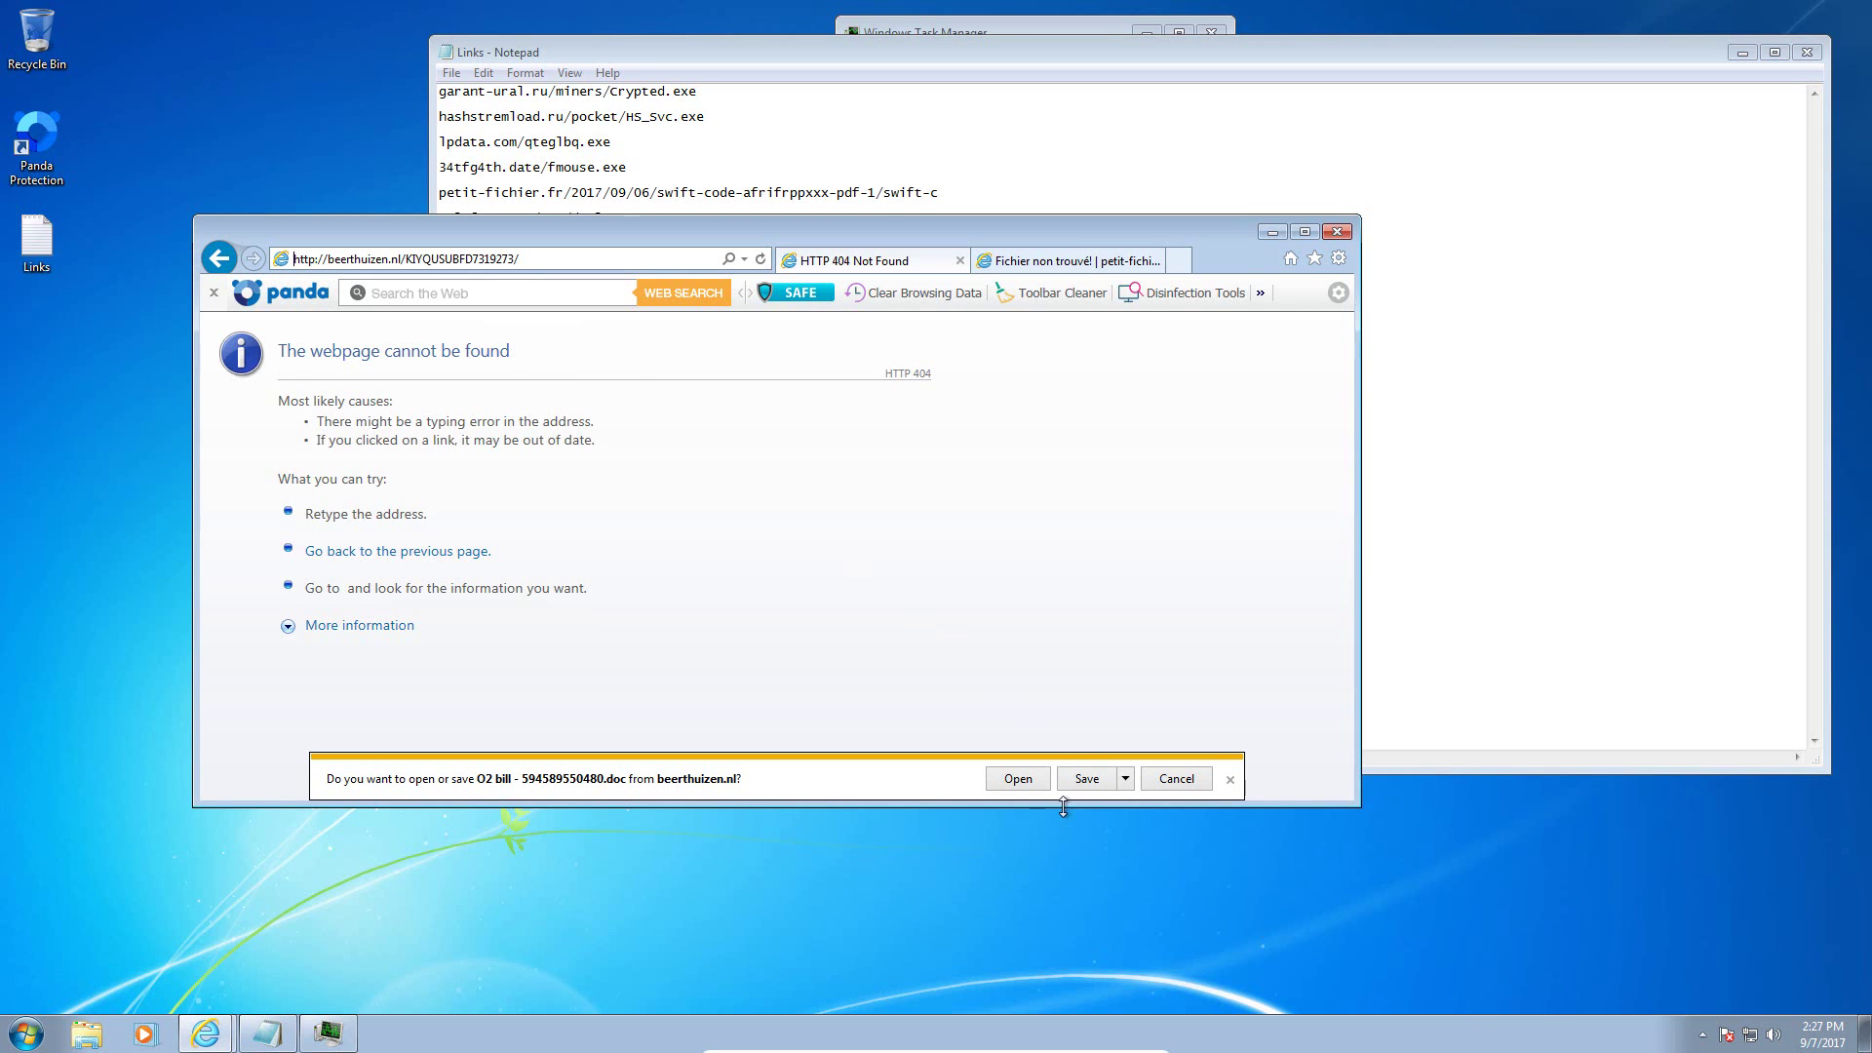
click(1126, 776)
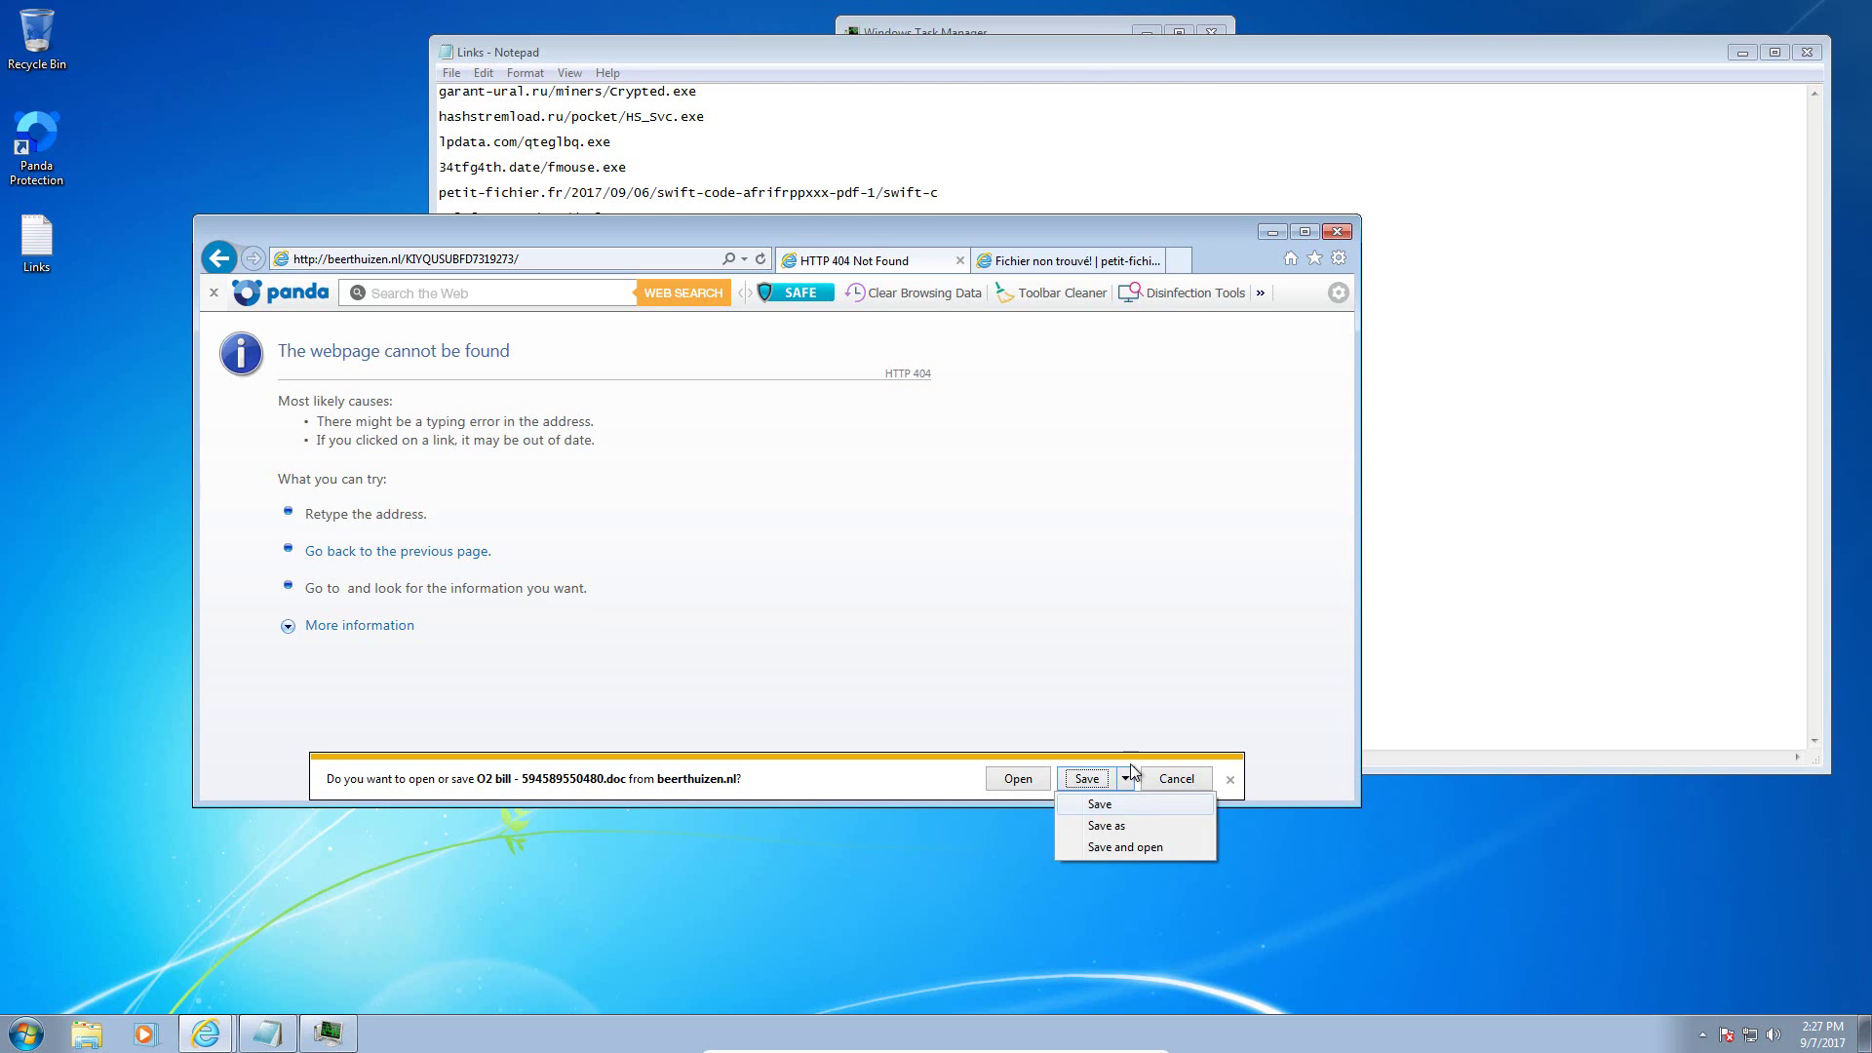
click(1134, 825)
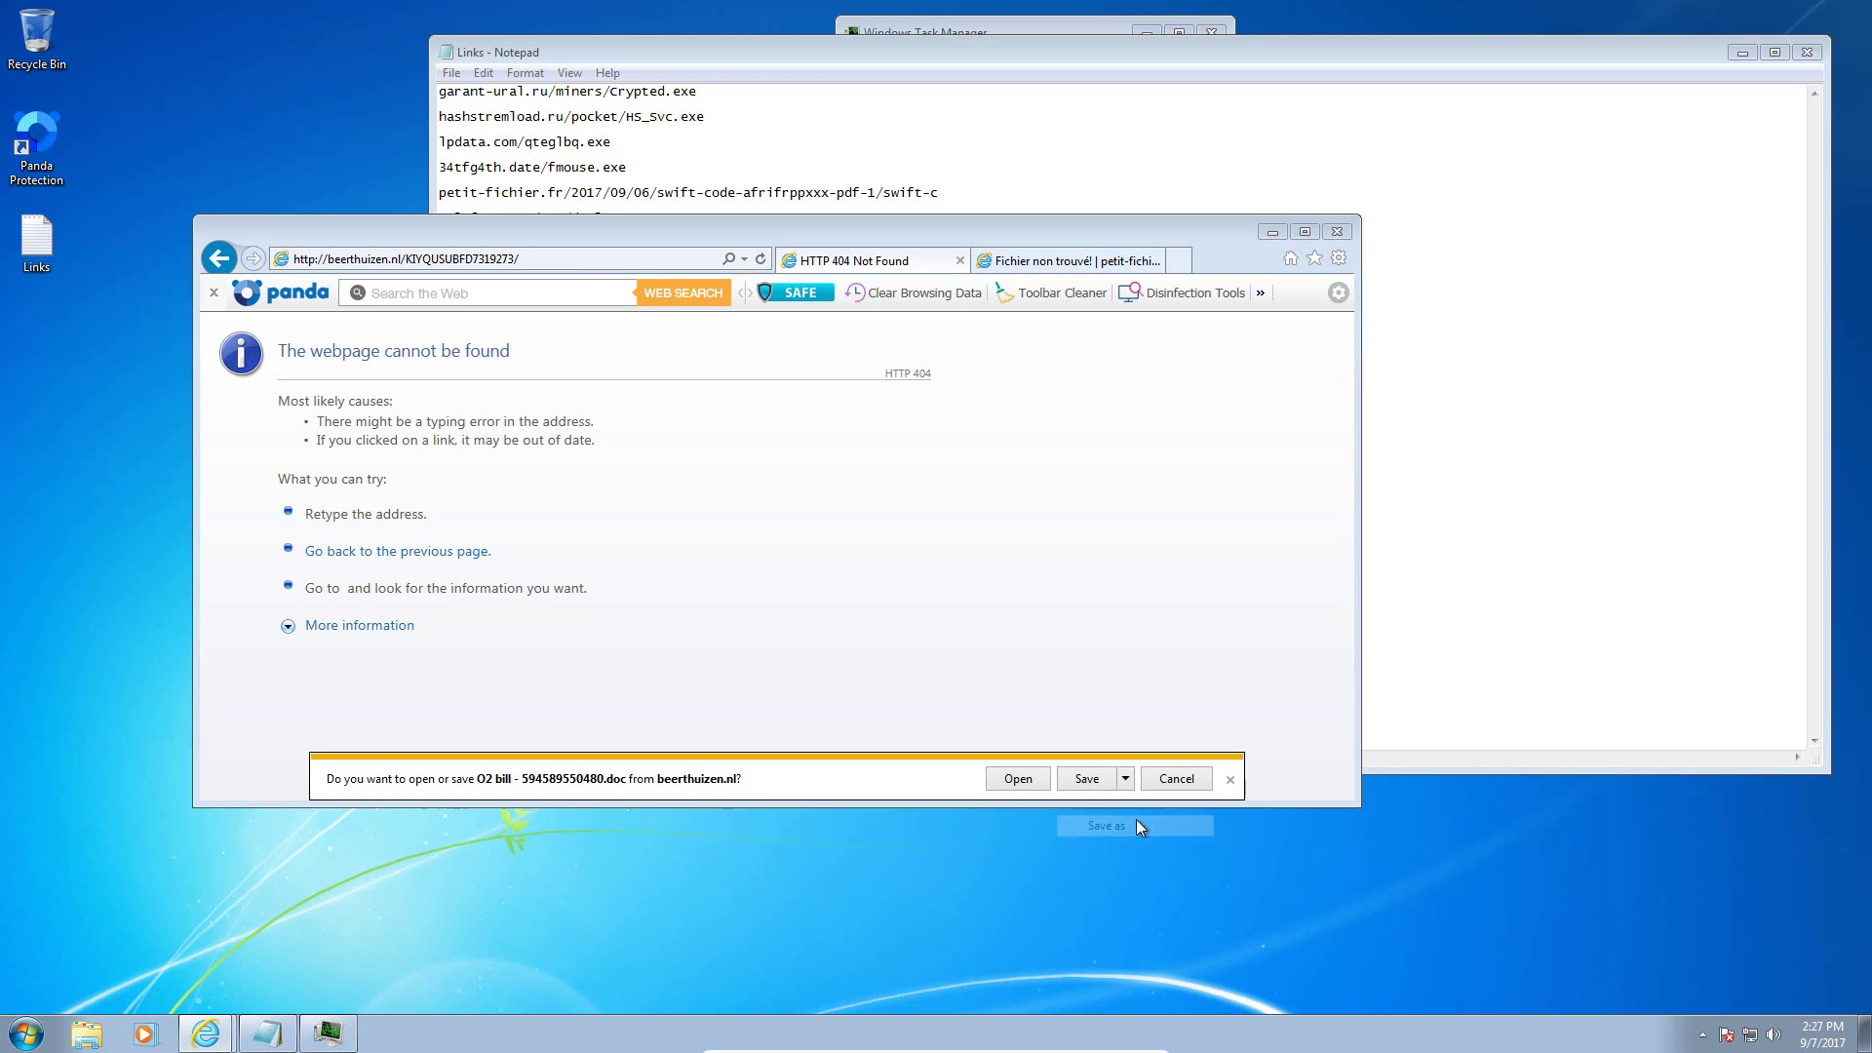
click(716, 345)
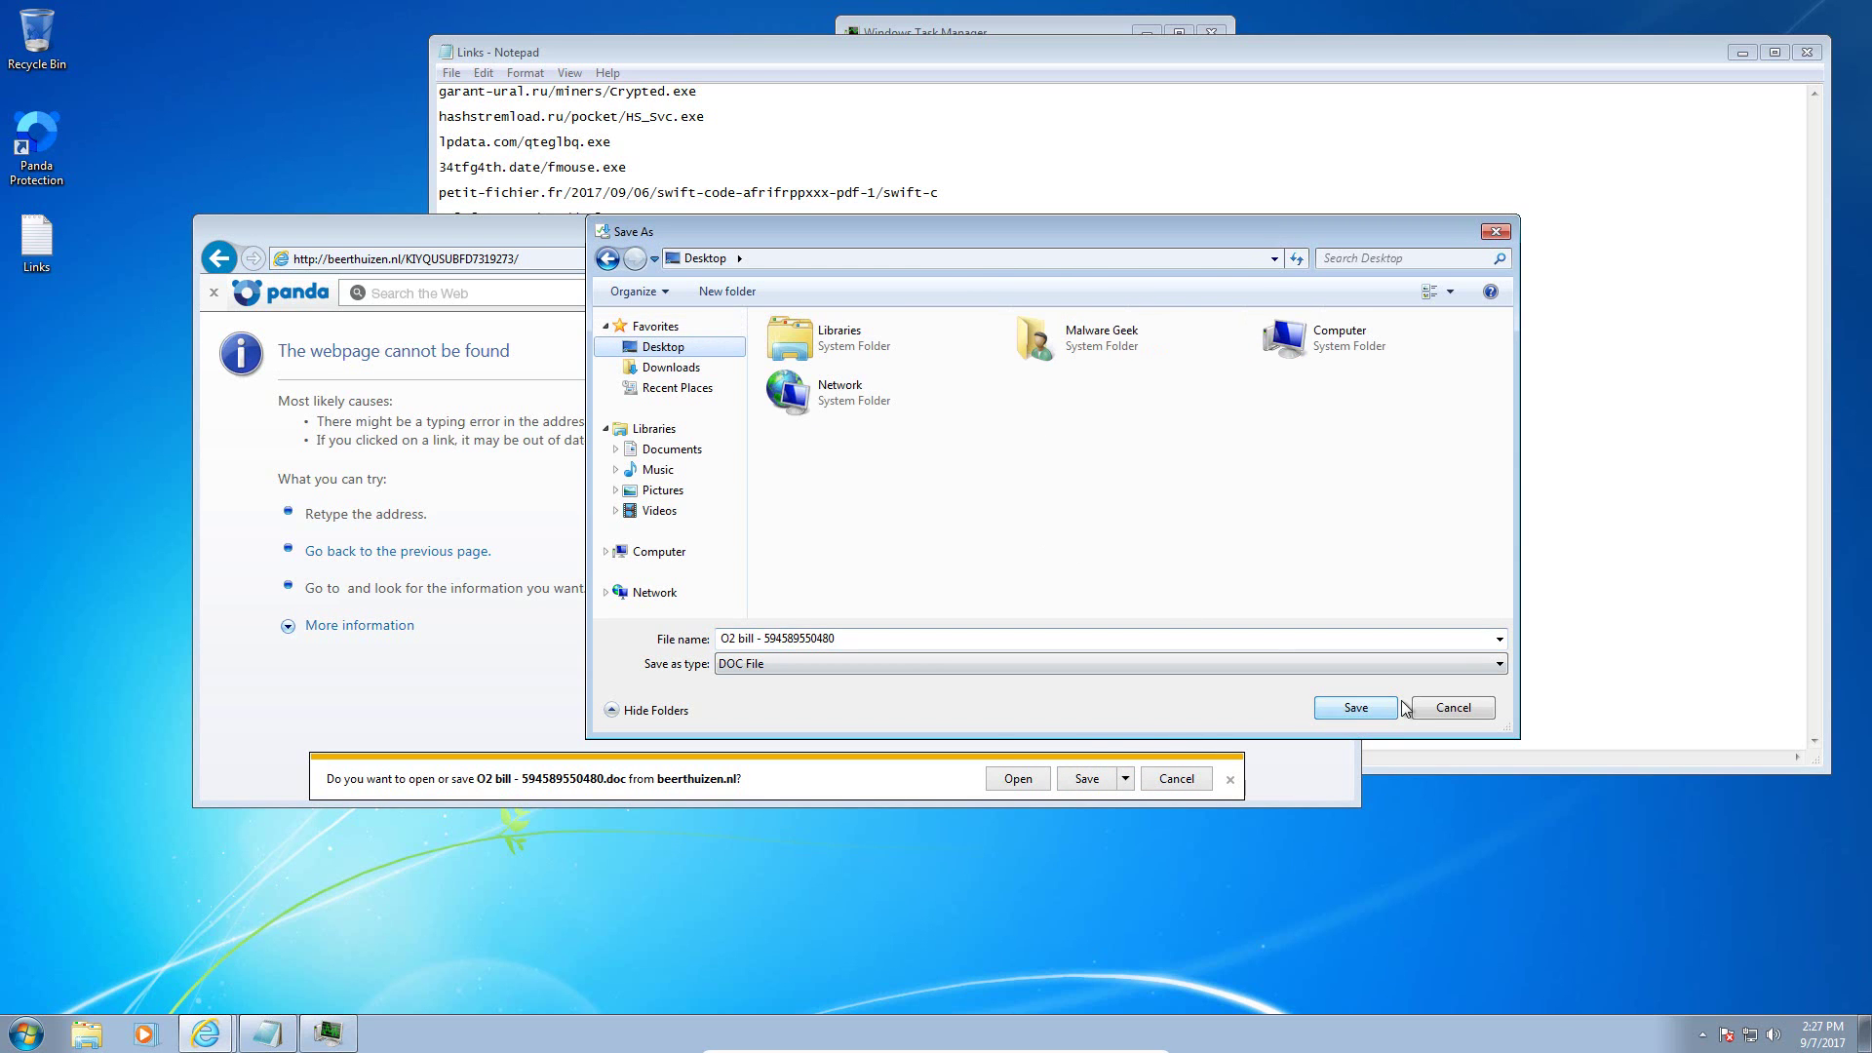
click(1357, 707)
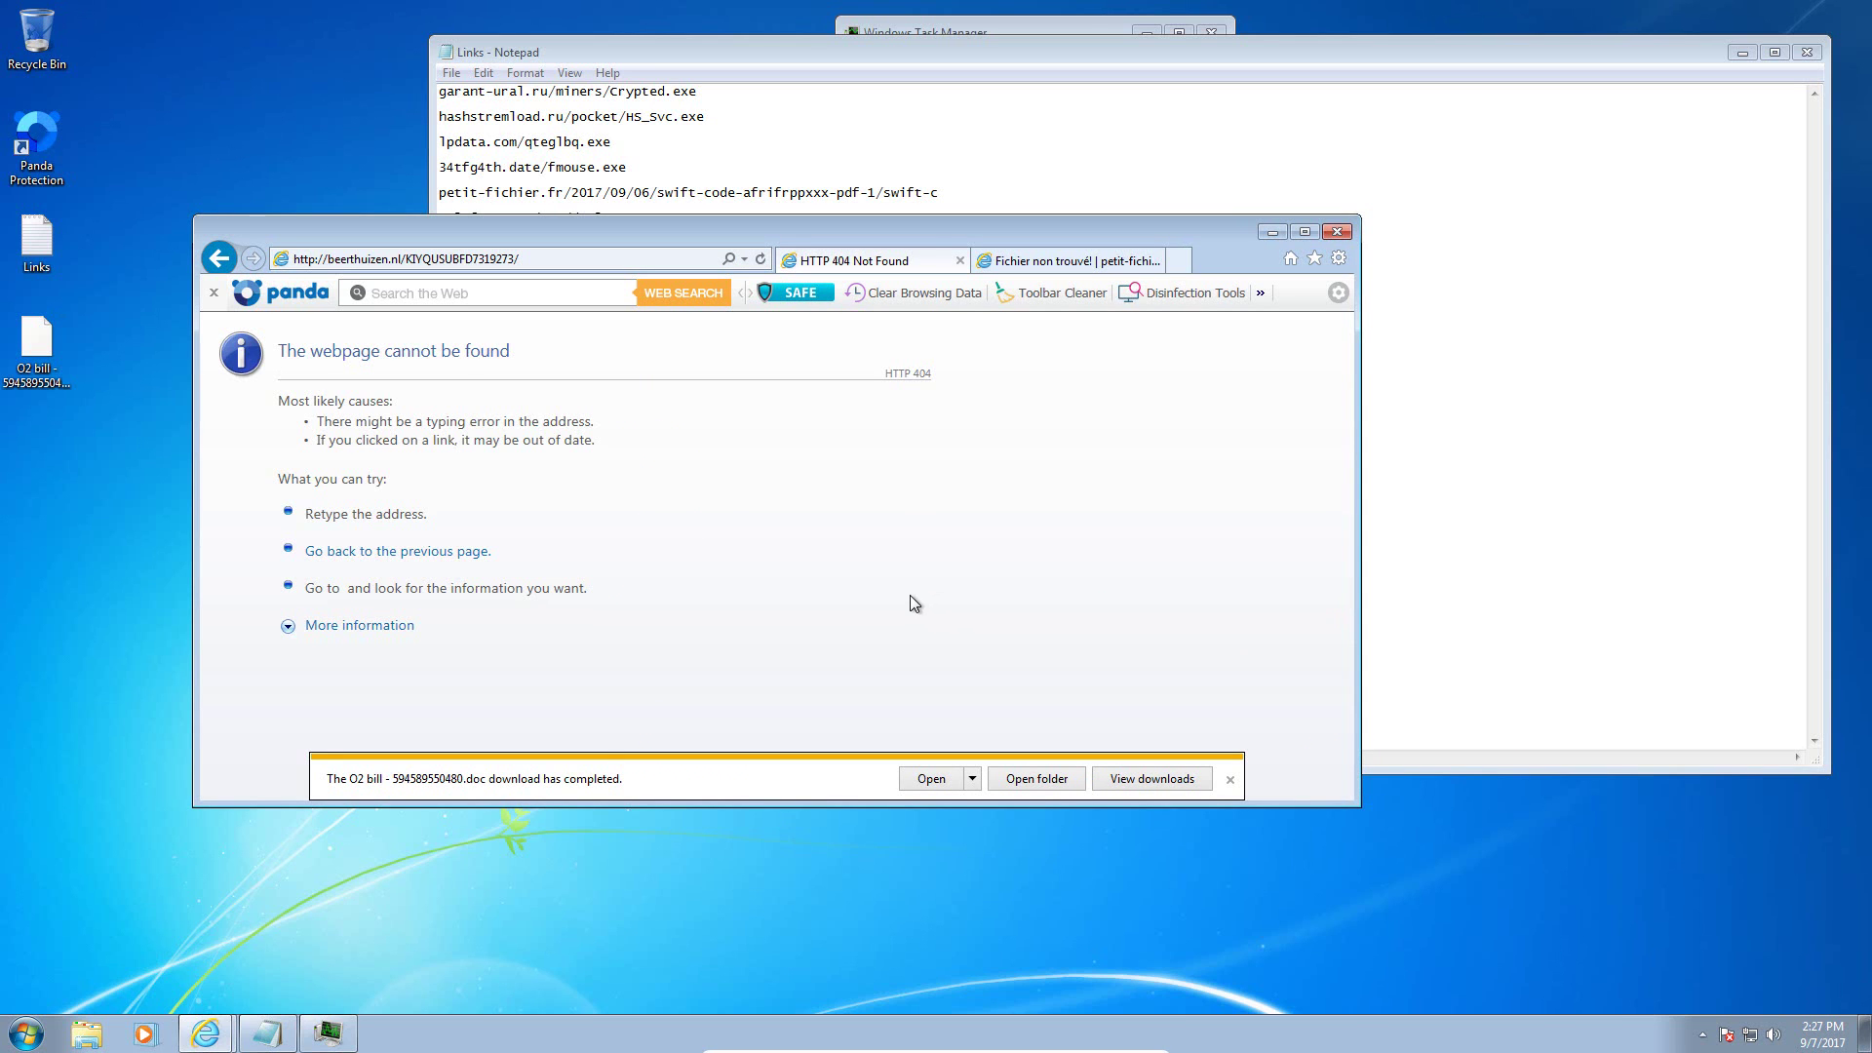
Step: Scan the downloaded O2 bill file with Panda Protection; nothing is detected
right_click(39, 309)
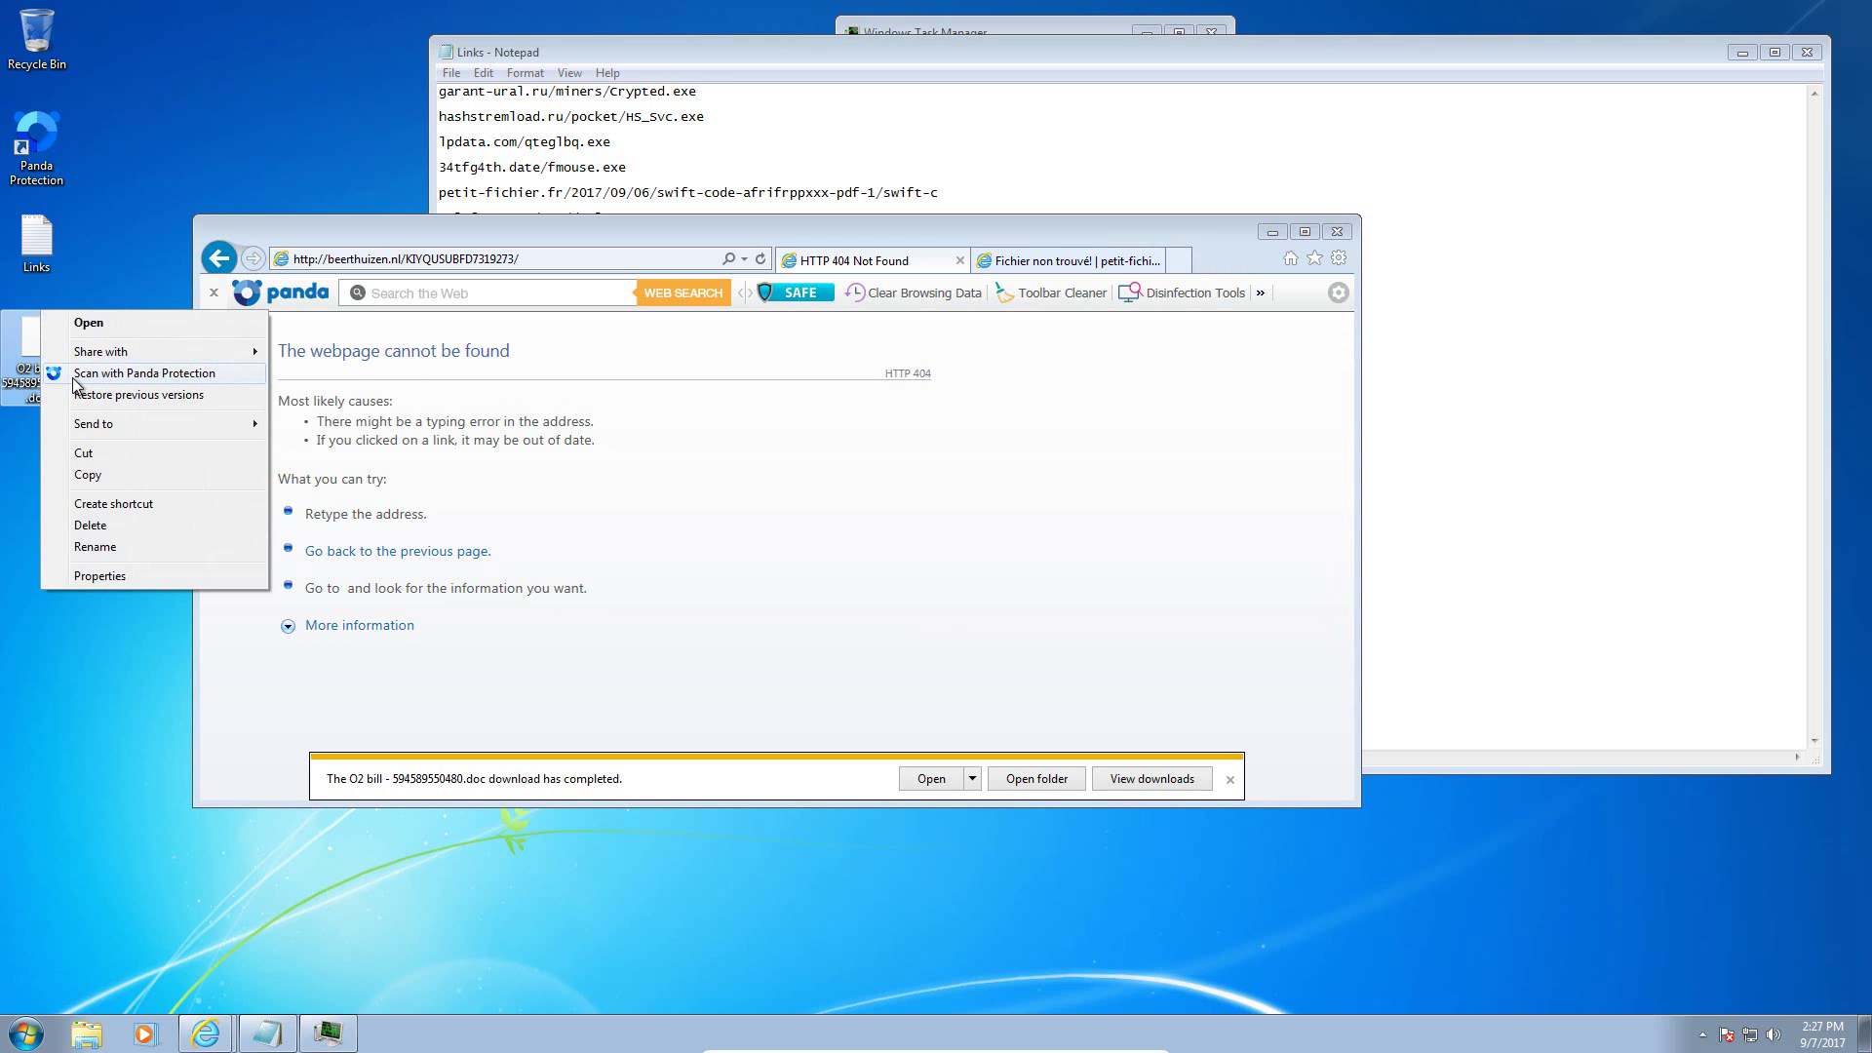
click(72, 377)
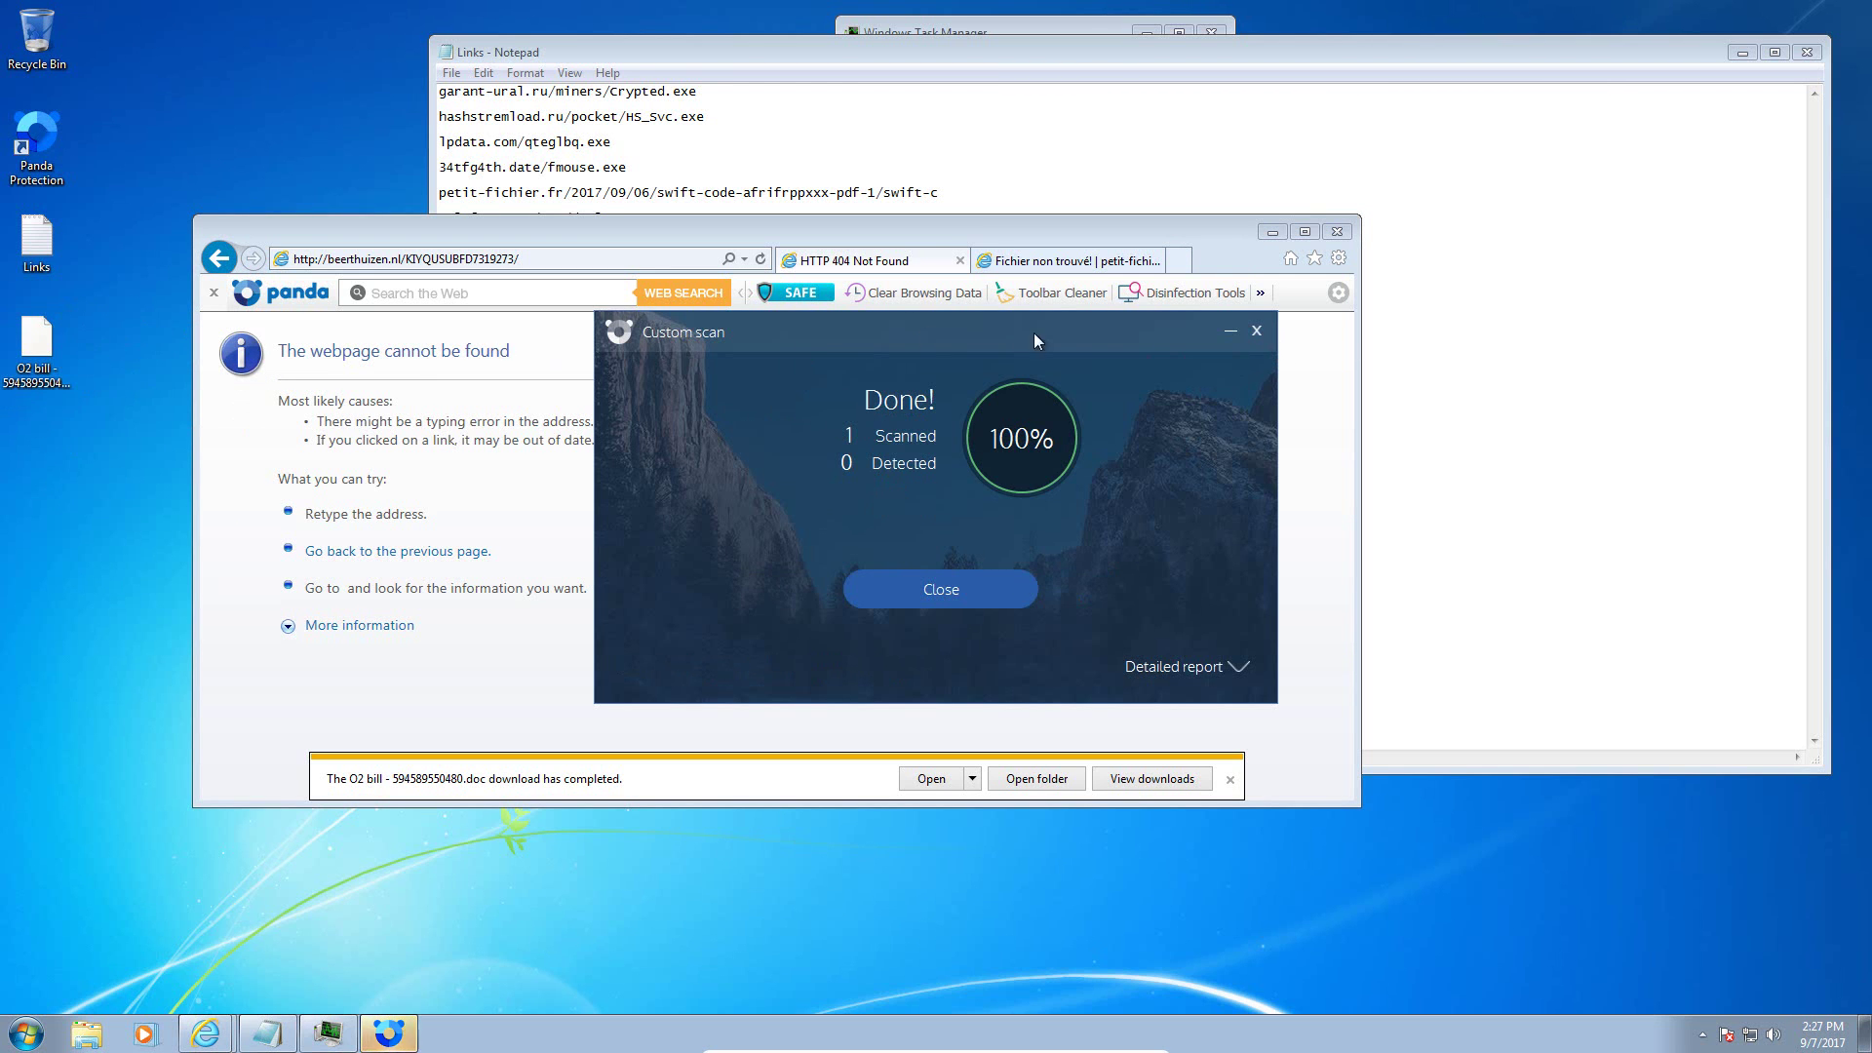
click(1257, 334)
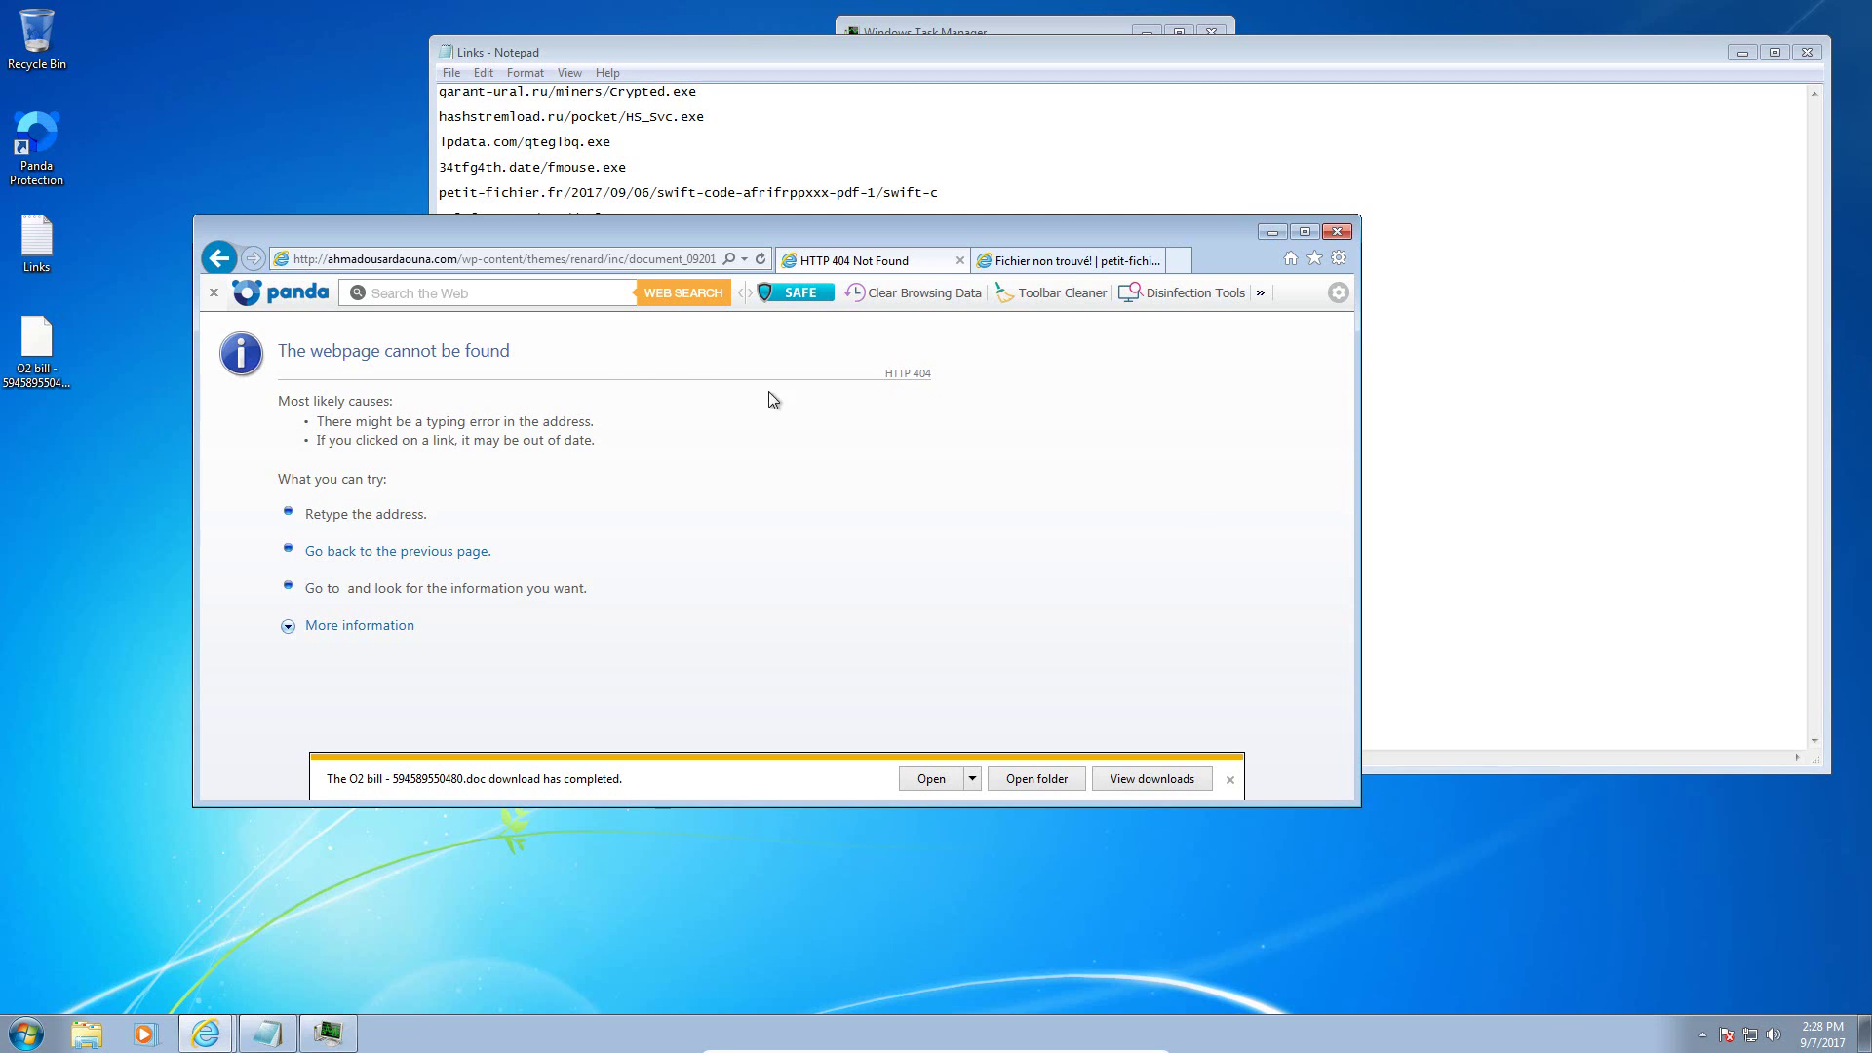
Step: Visit projector23.de in Internet Explorer, which Panda blocks as malware
click(332, 258)
text(http://projector23.de/)
click(759, 260)
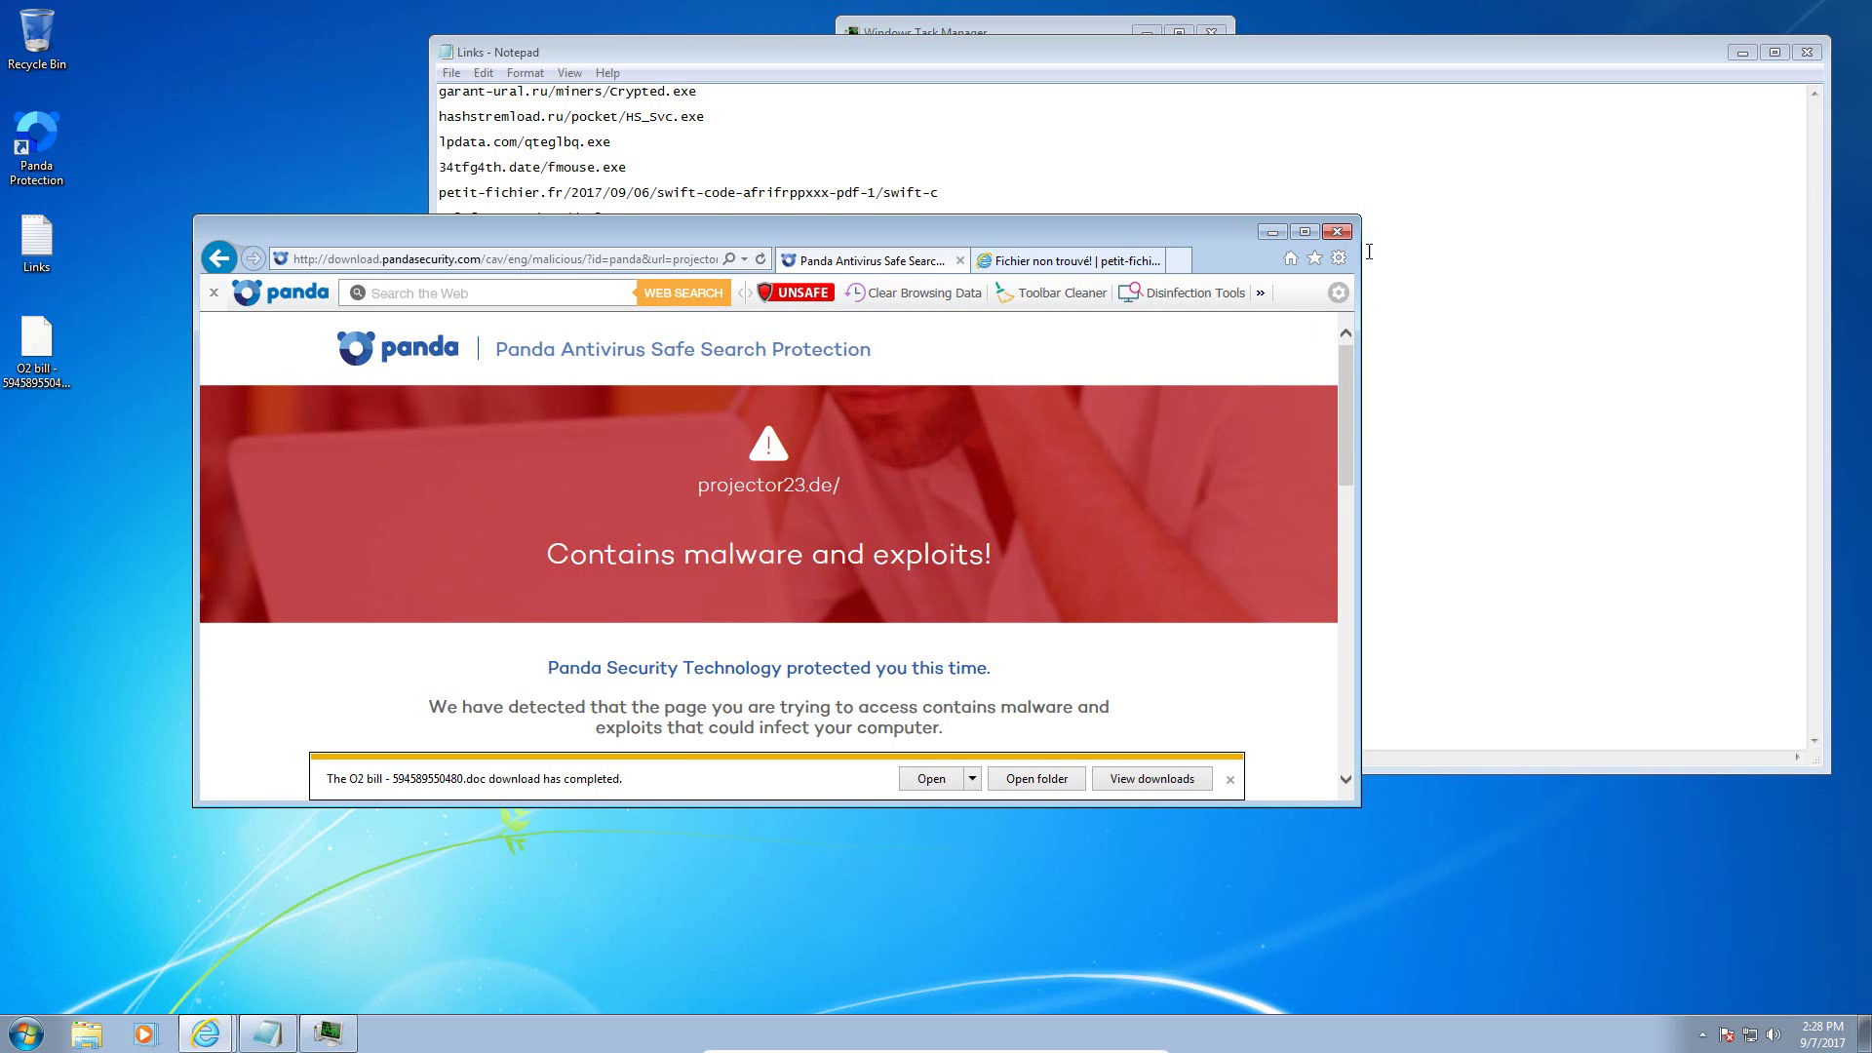
Step: Close Internet Explorer's tabs and the Links.txt notes without saving
click(1337, 231)
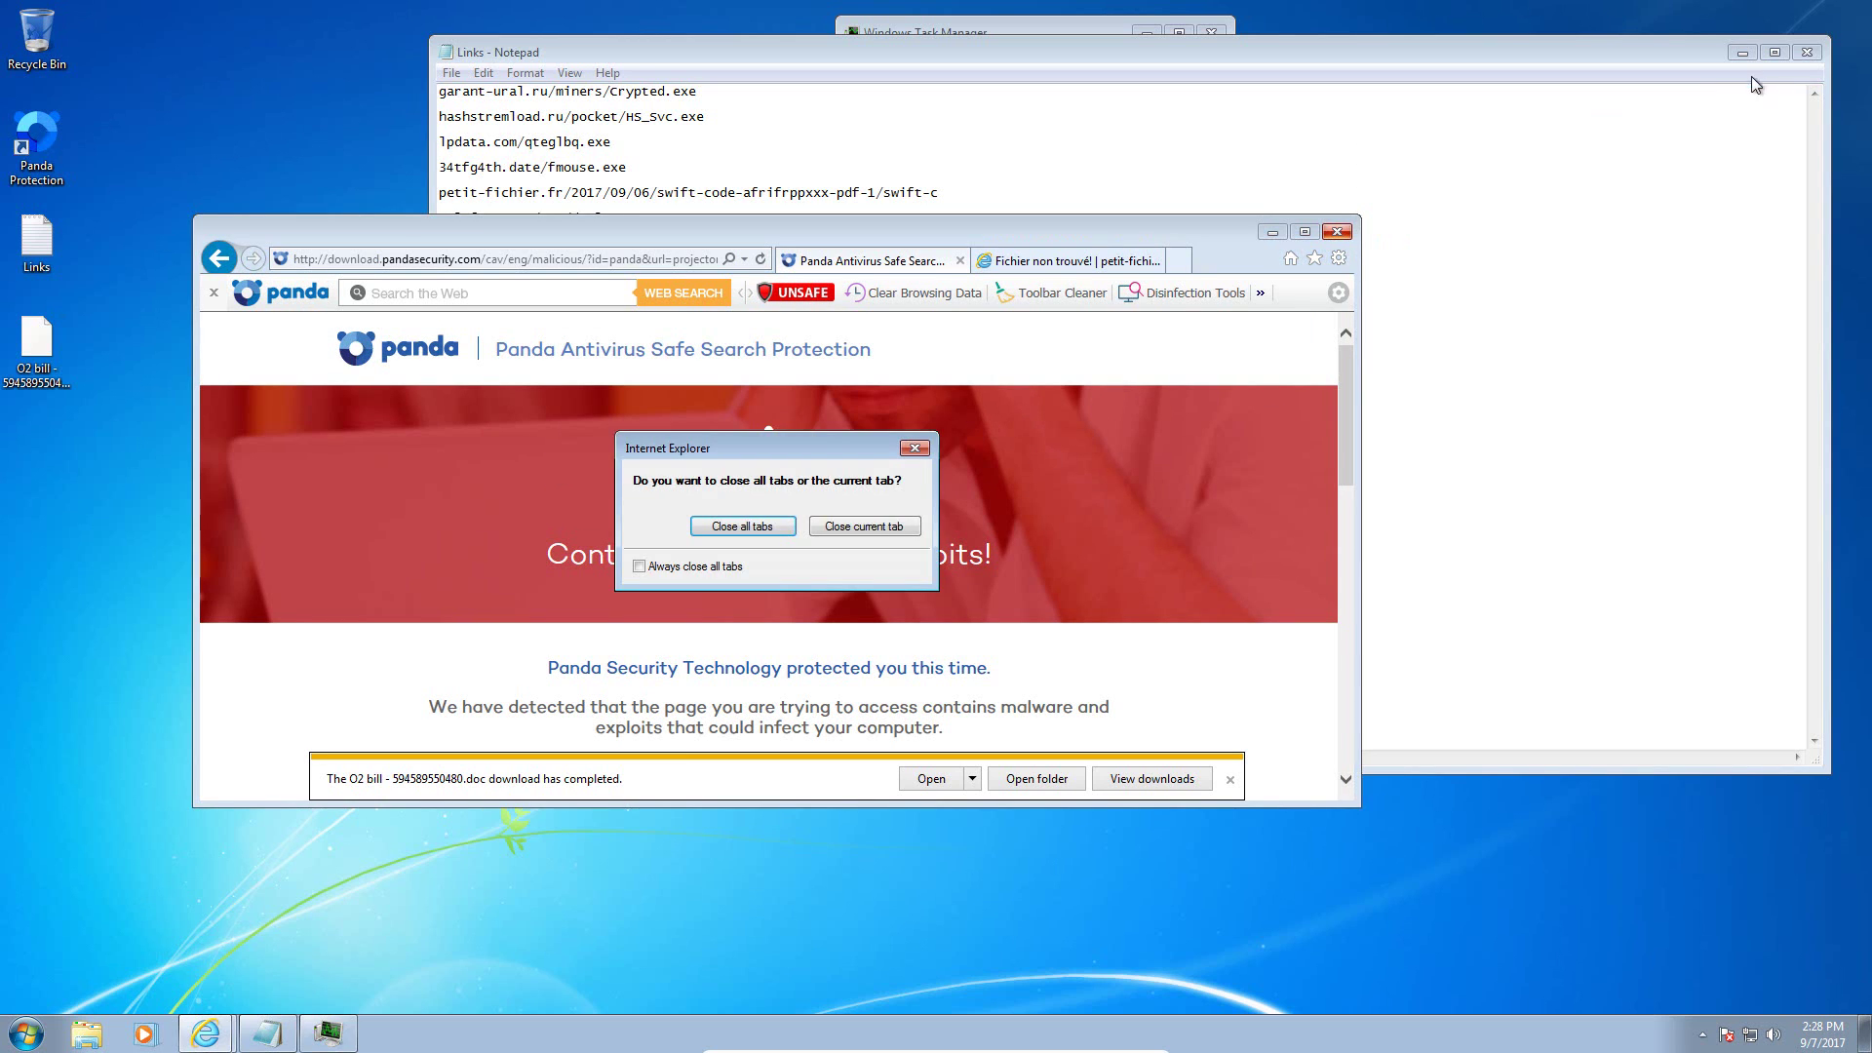
click(780, 527)
click(1807, 52)
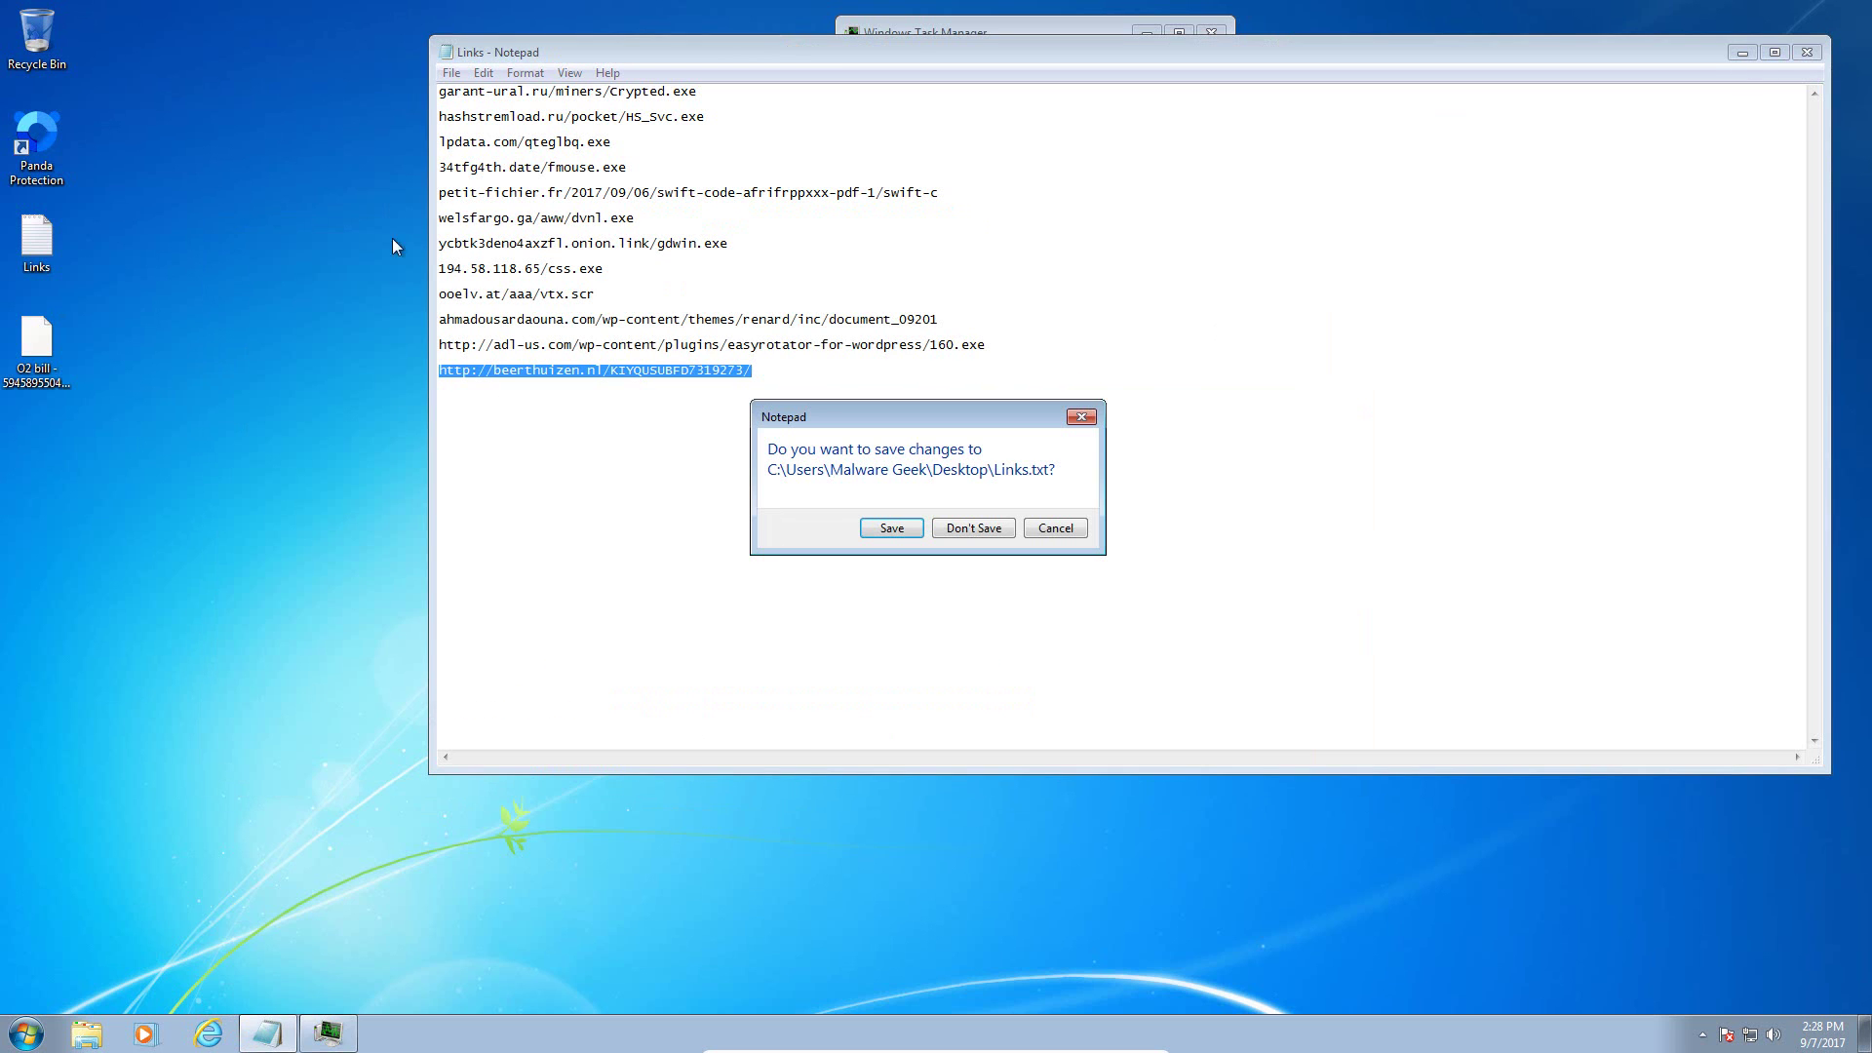
click(962, 527)
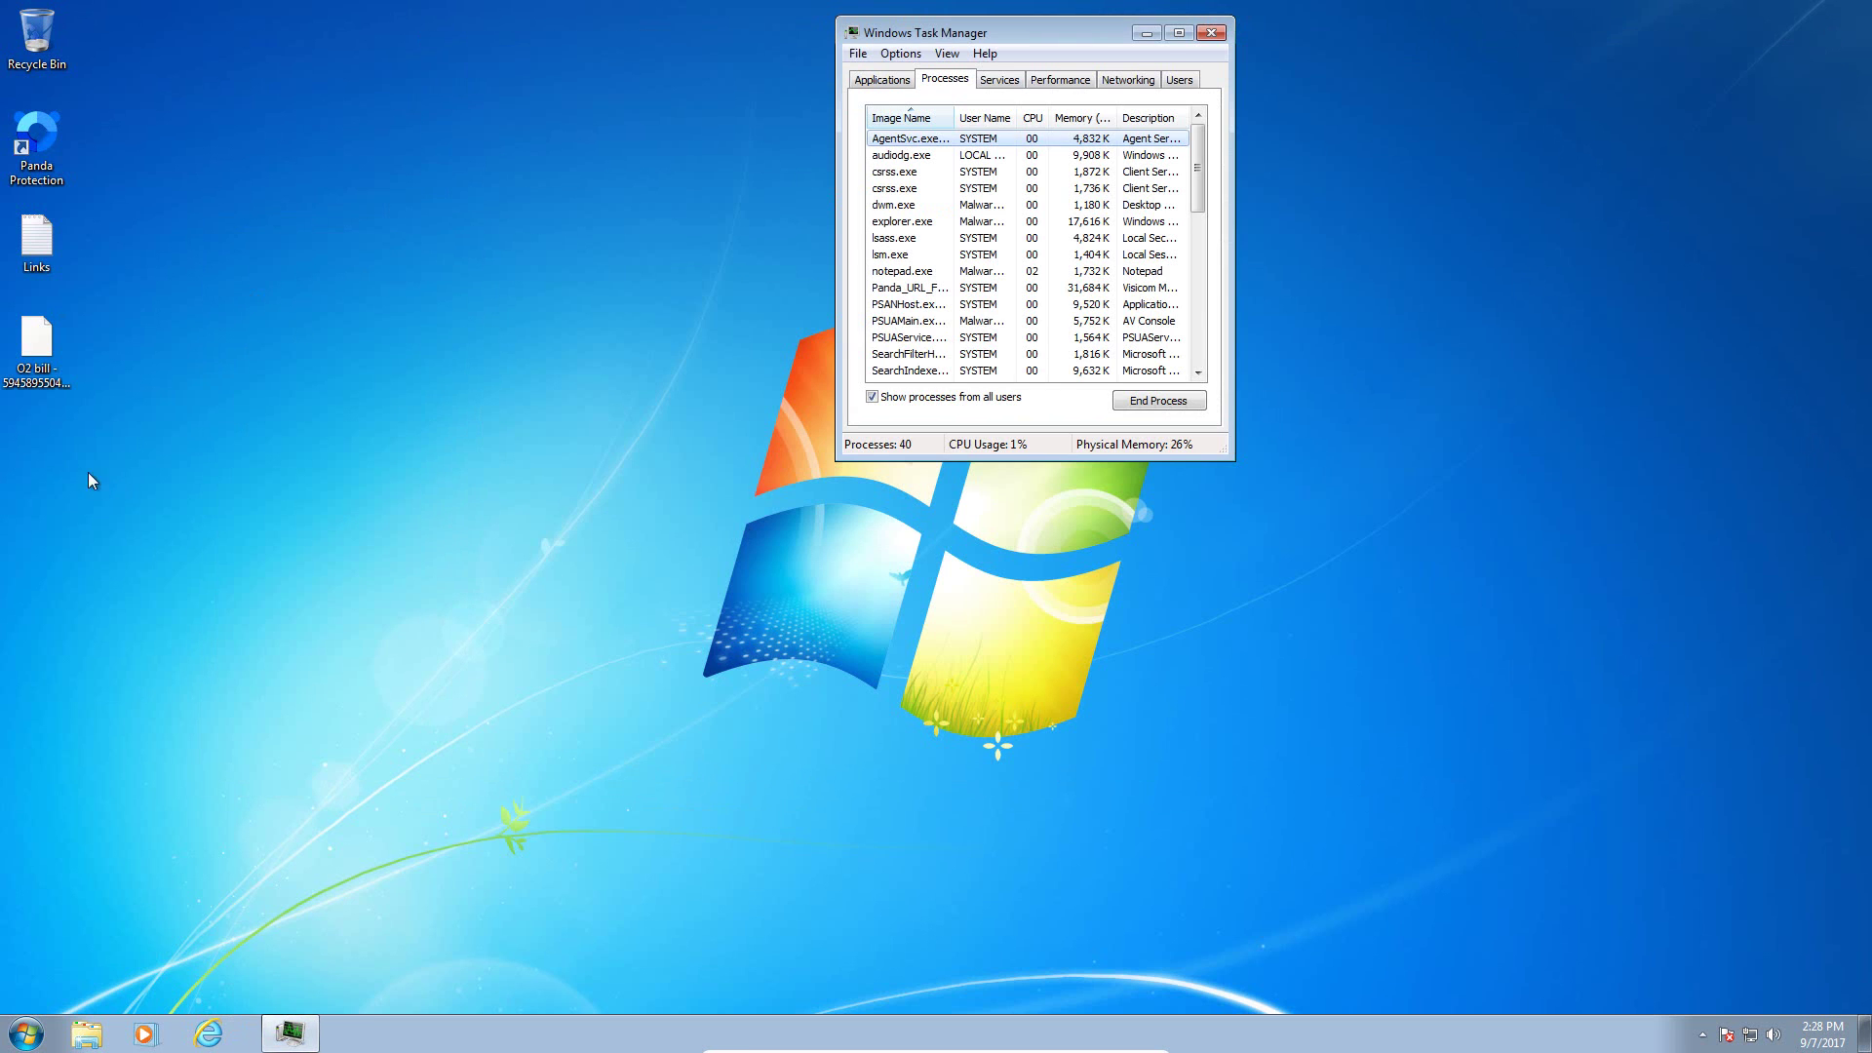
Step: Permanently delete the O2 bill file from the desktop
right_click(45, 368)
click(126, 585)
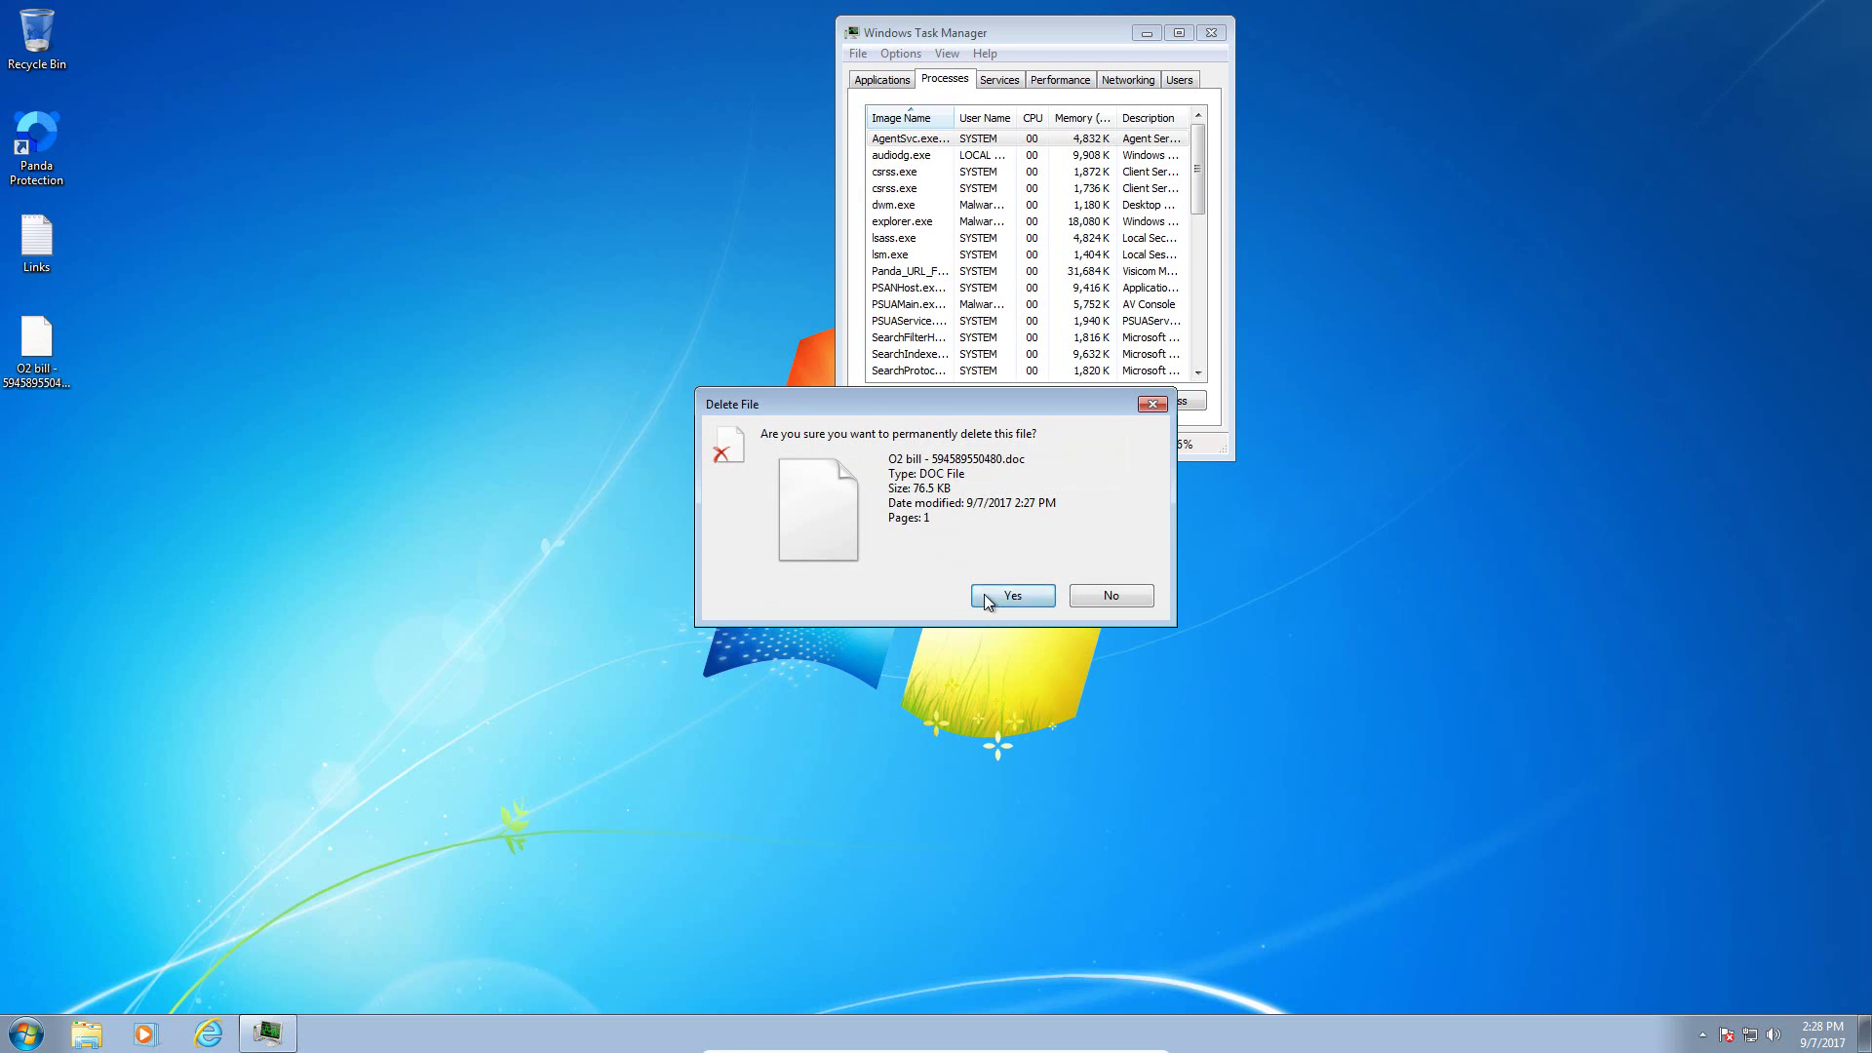
click(988, 596)
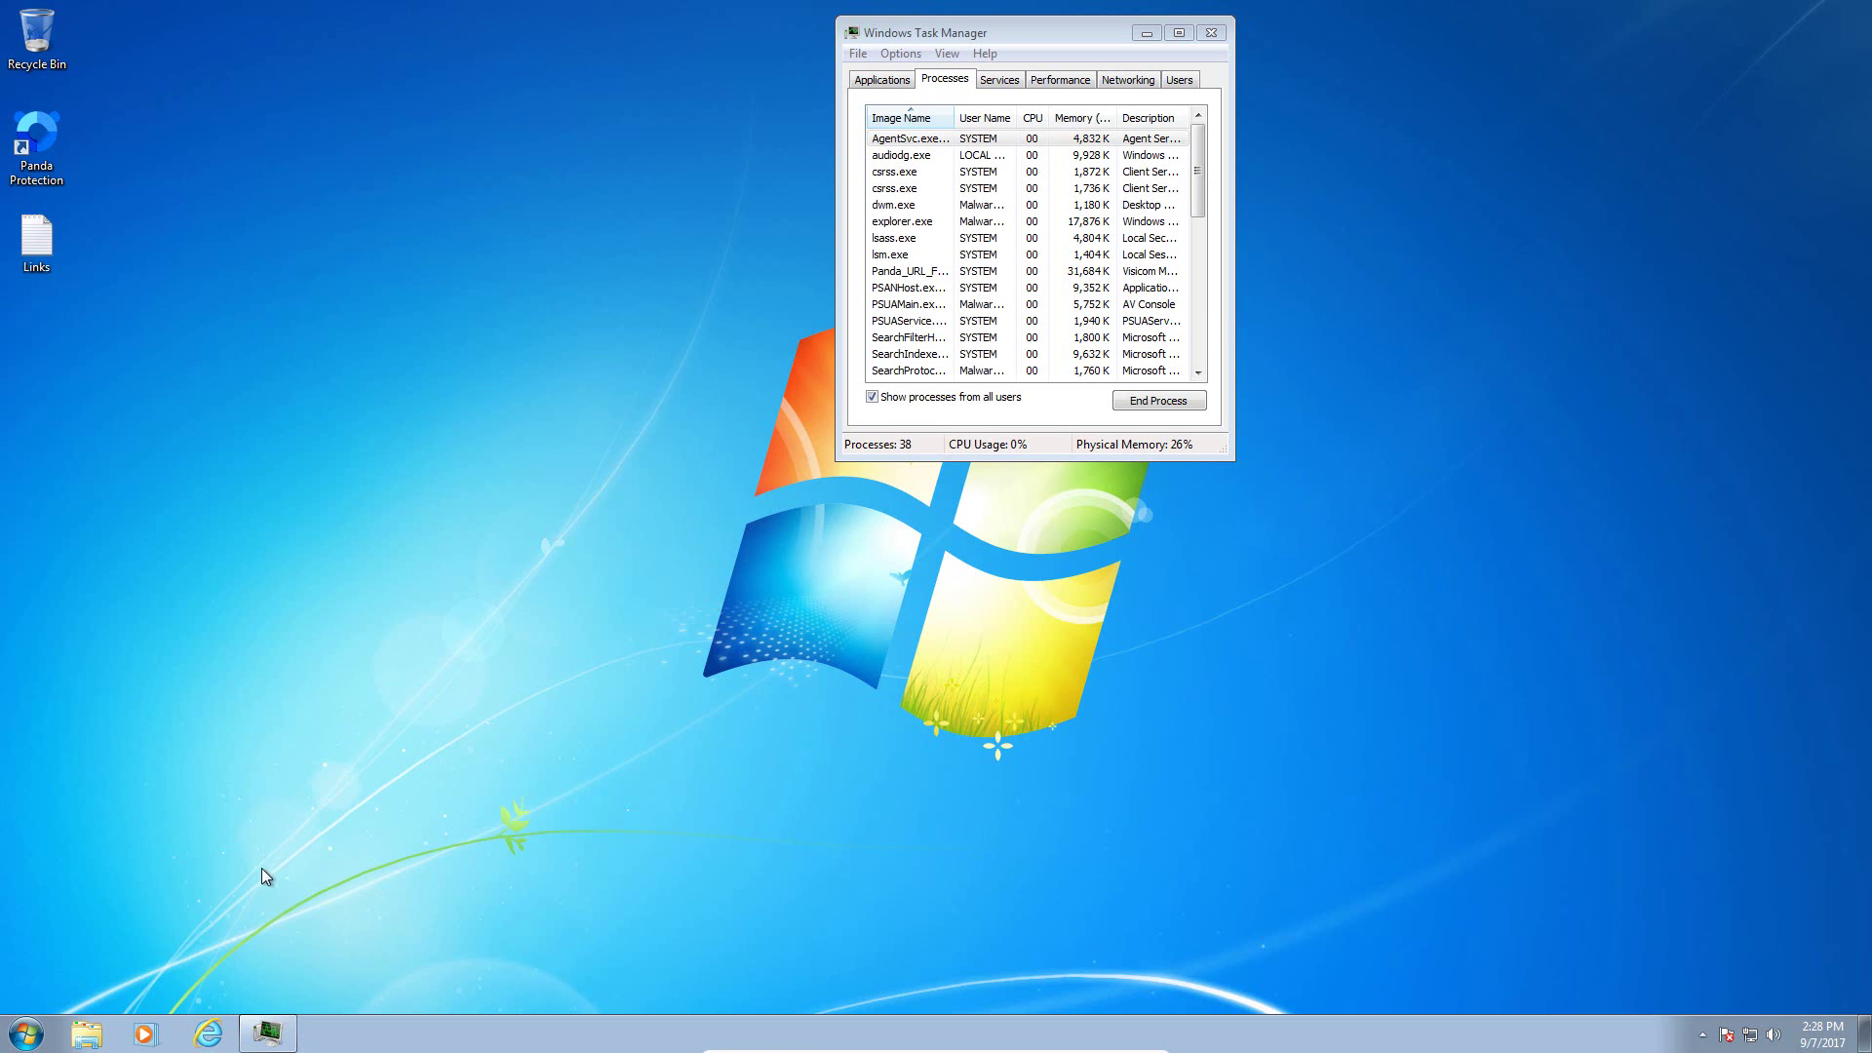
click(26, 1034)
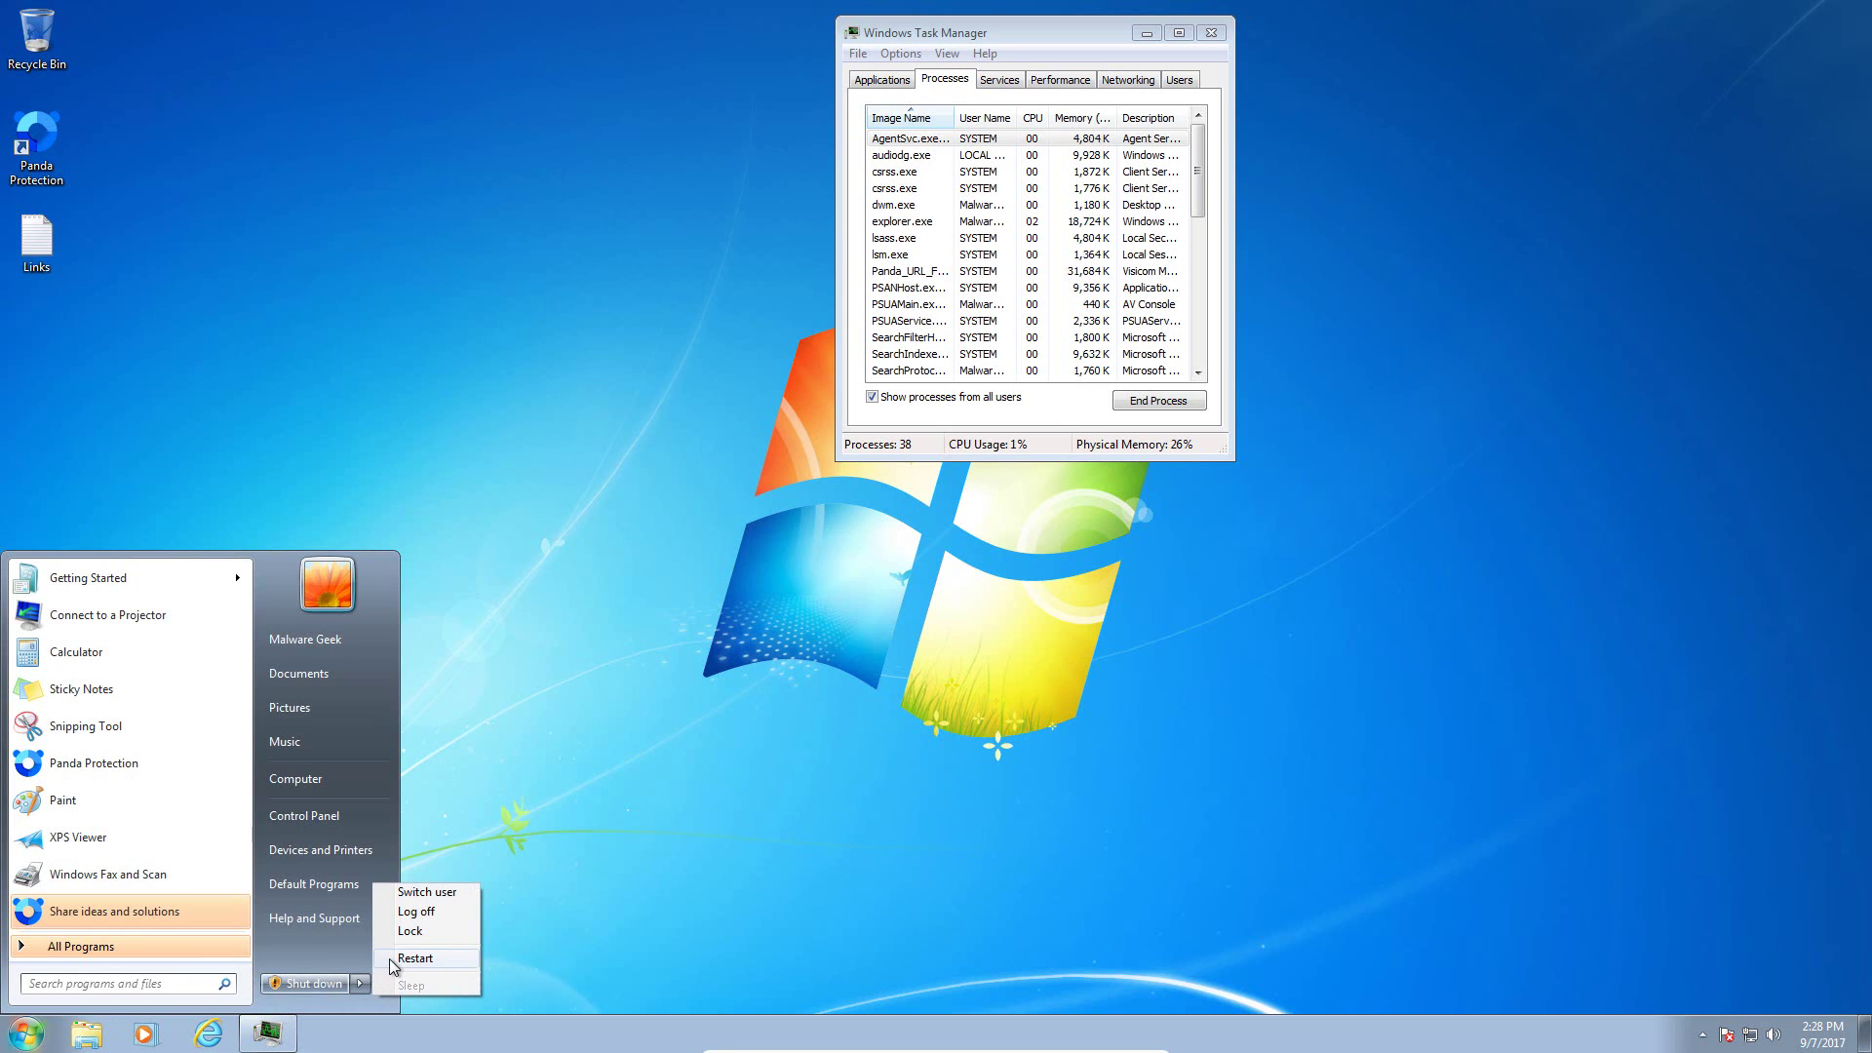
Step: Choose Restart from the Start menu's shut-down options
click(393, 961)
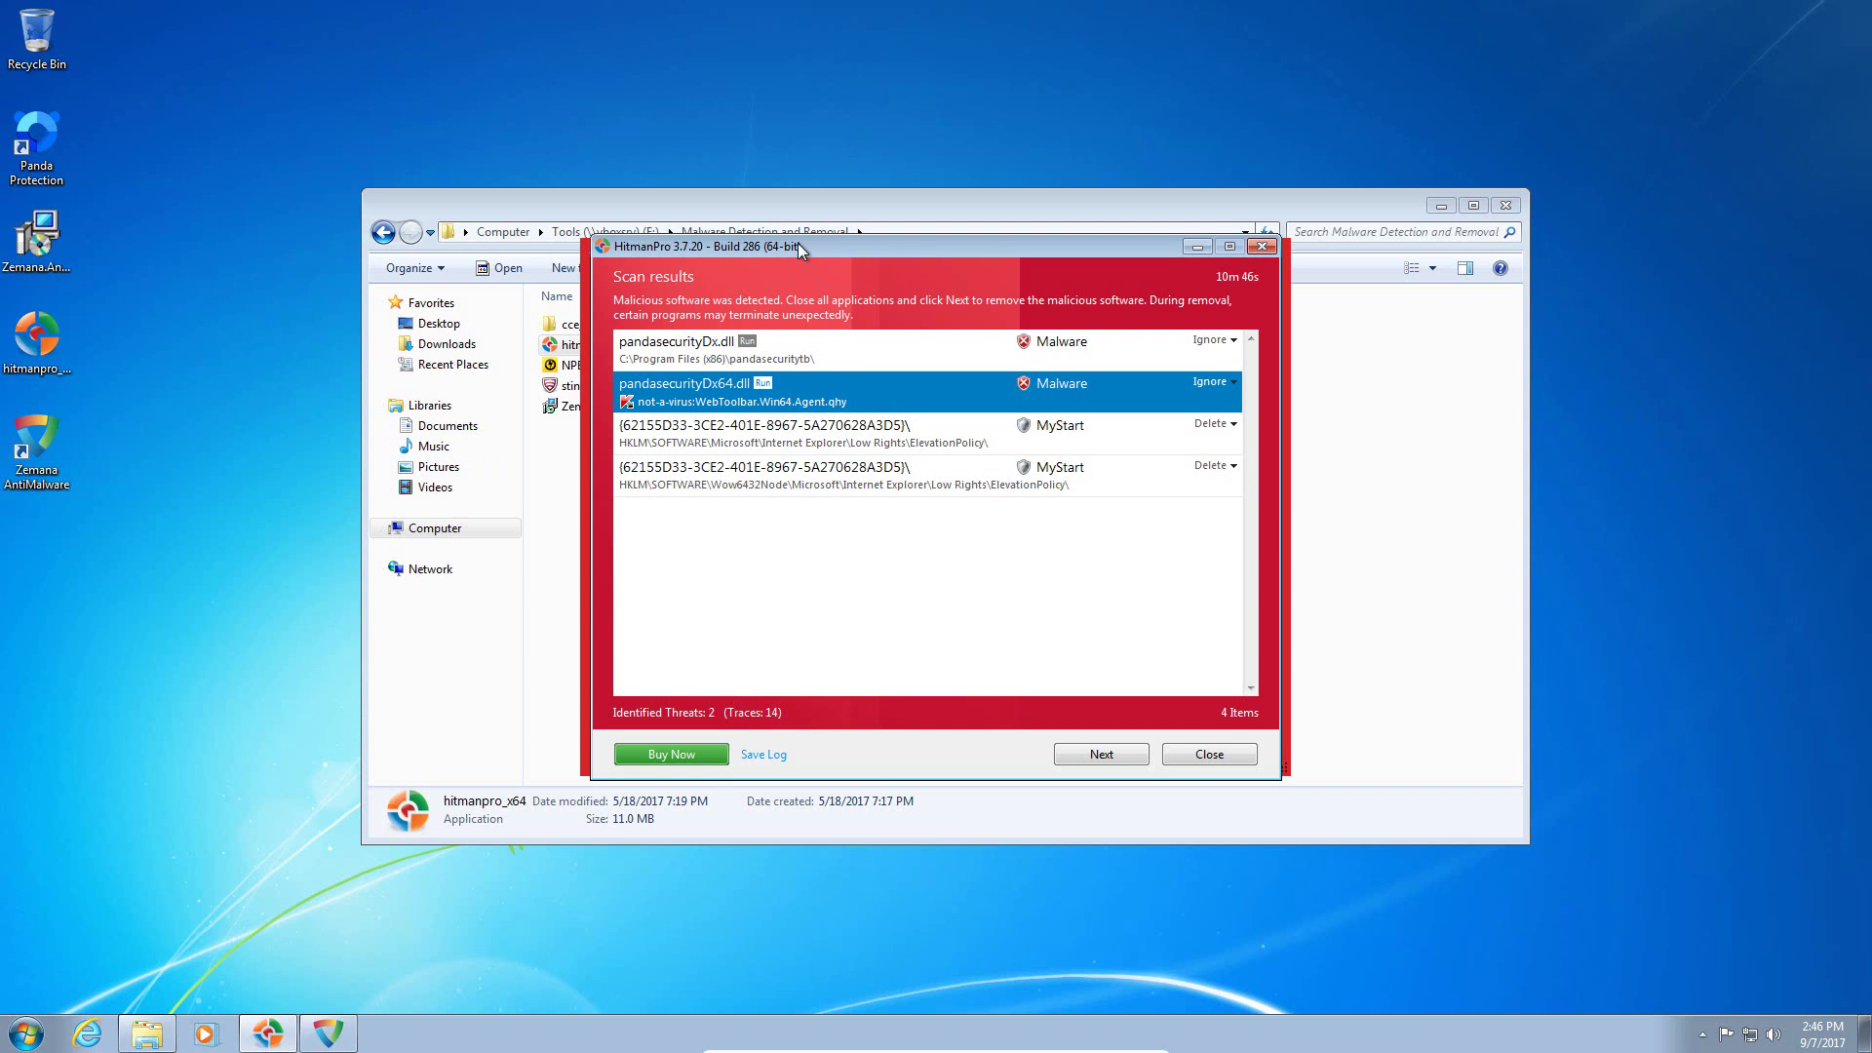
Step: Inspect HitmanPro's detections: pandasecurityDx.dll, pandasecurityDx64.dll and two MyStart registry entries
click(829, 367)
click(837, 398)
click(848, 429)
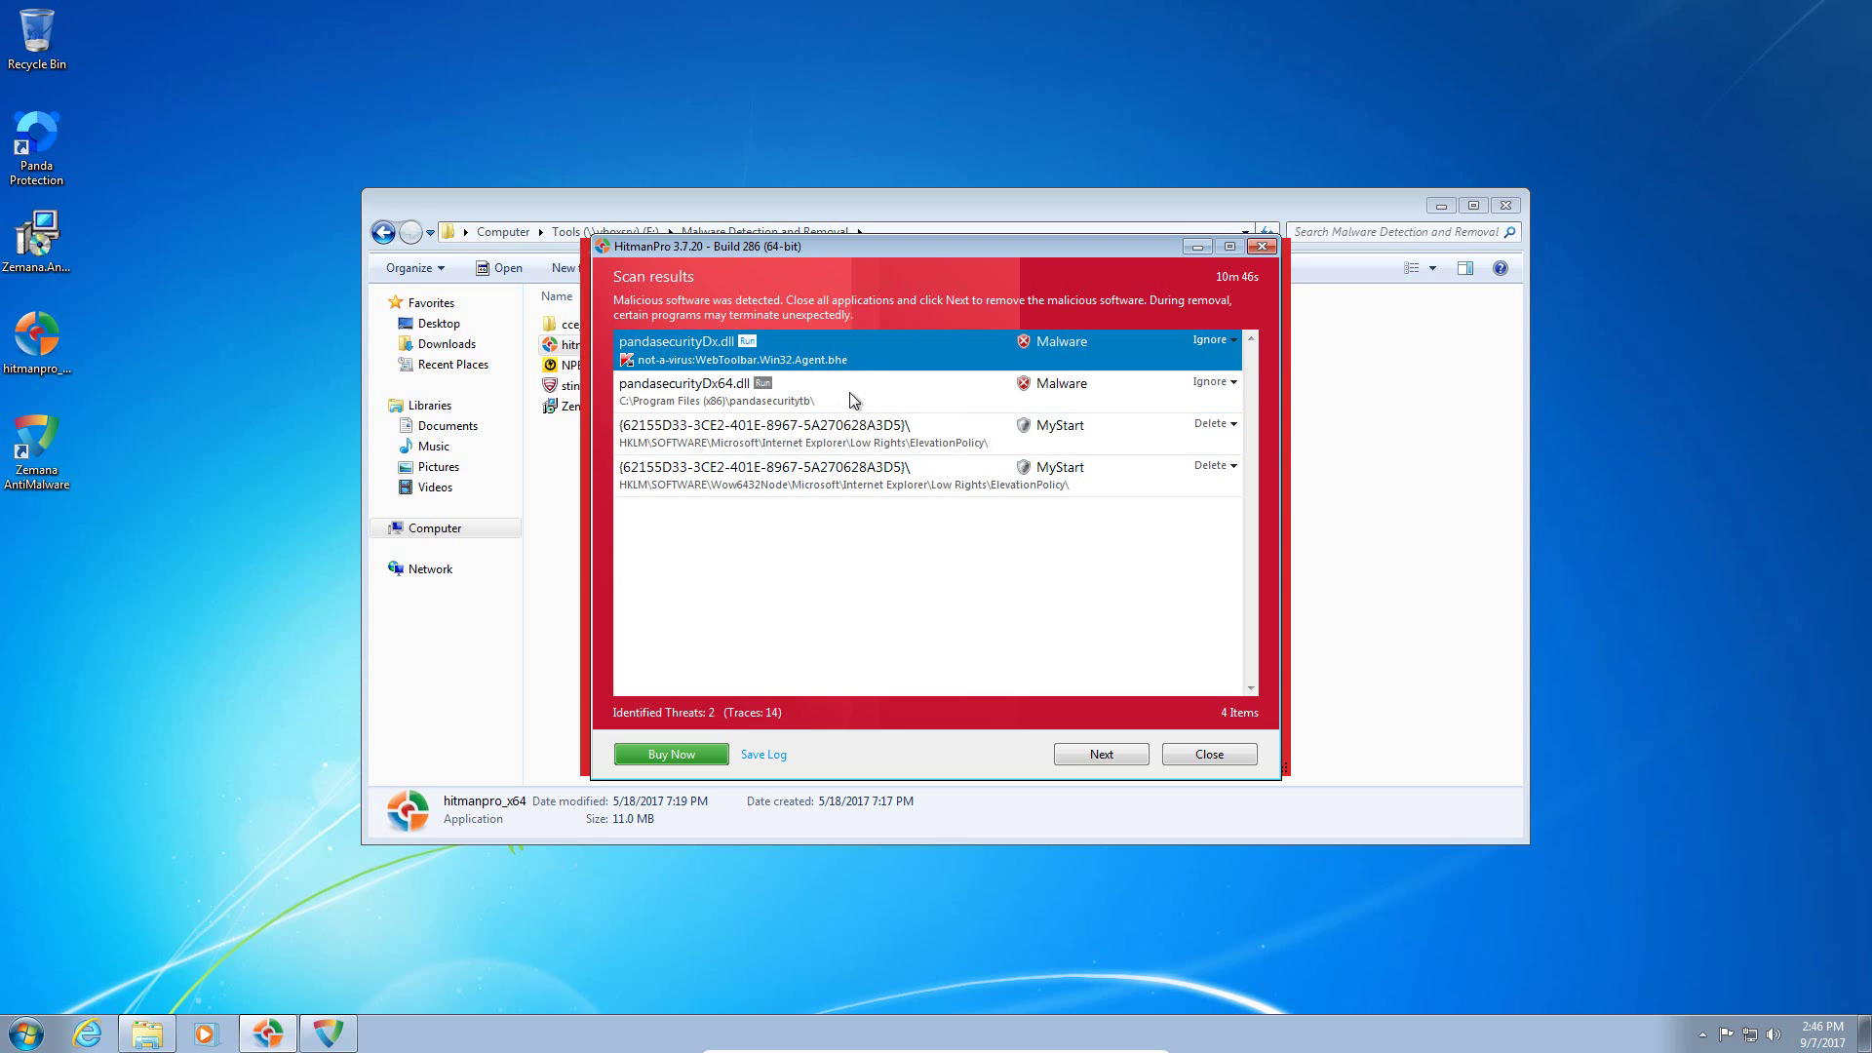
click(850, 396)
click(850, 445)
click(850, 474)
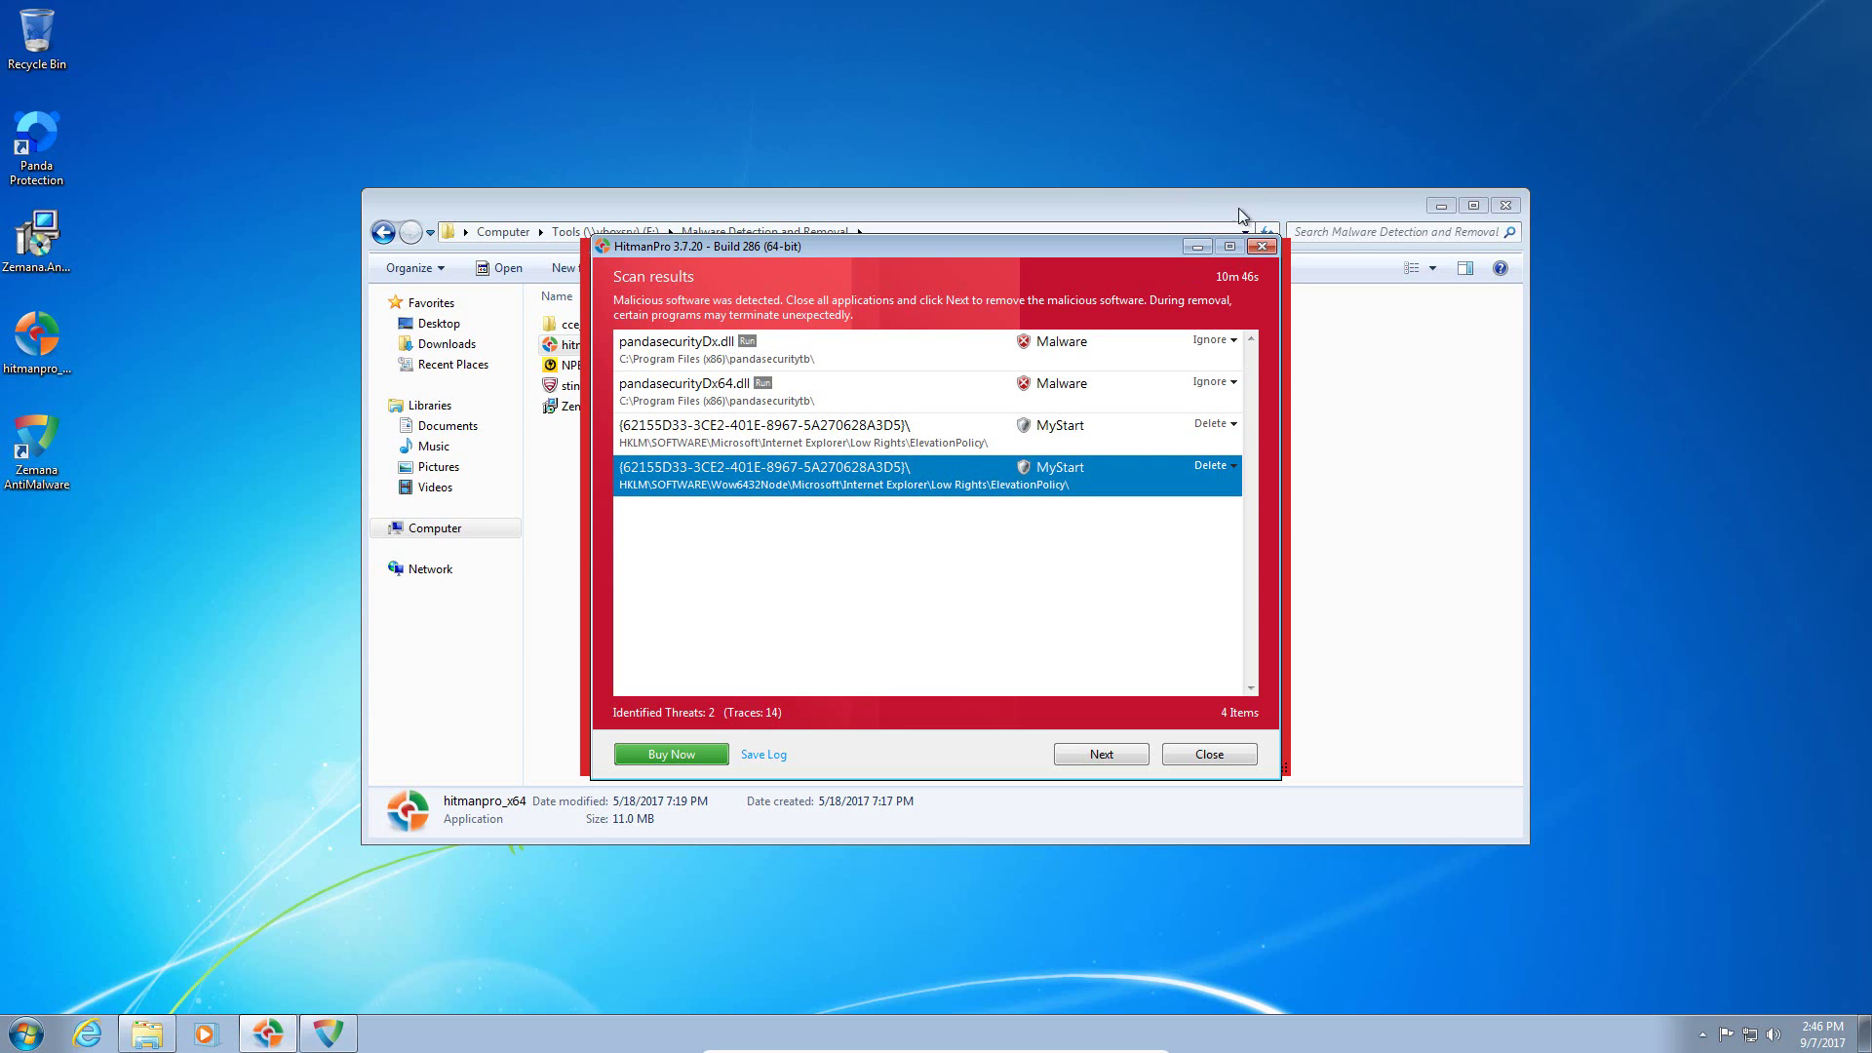
Step: Close HitmanPro and Zemana AntiMalware, declining to act on the detections
click(1262, 247)
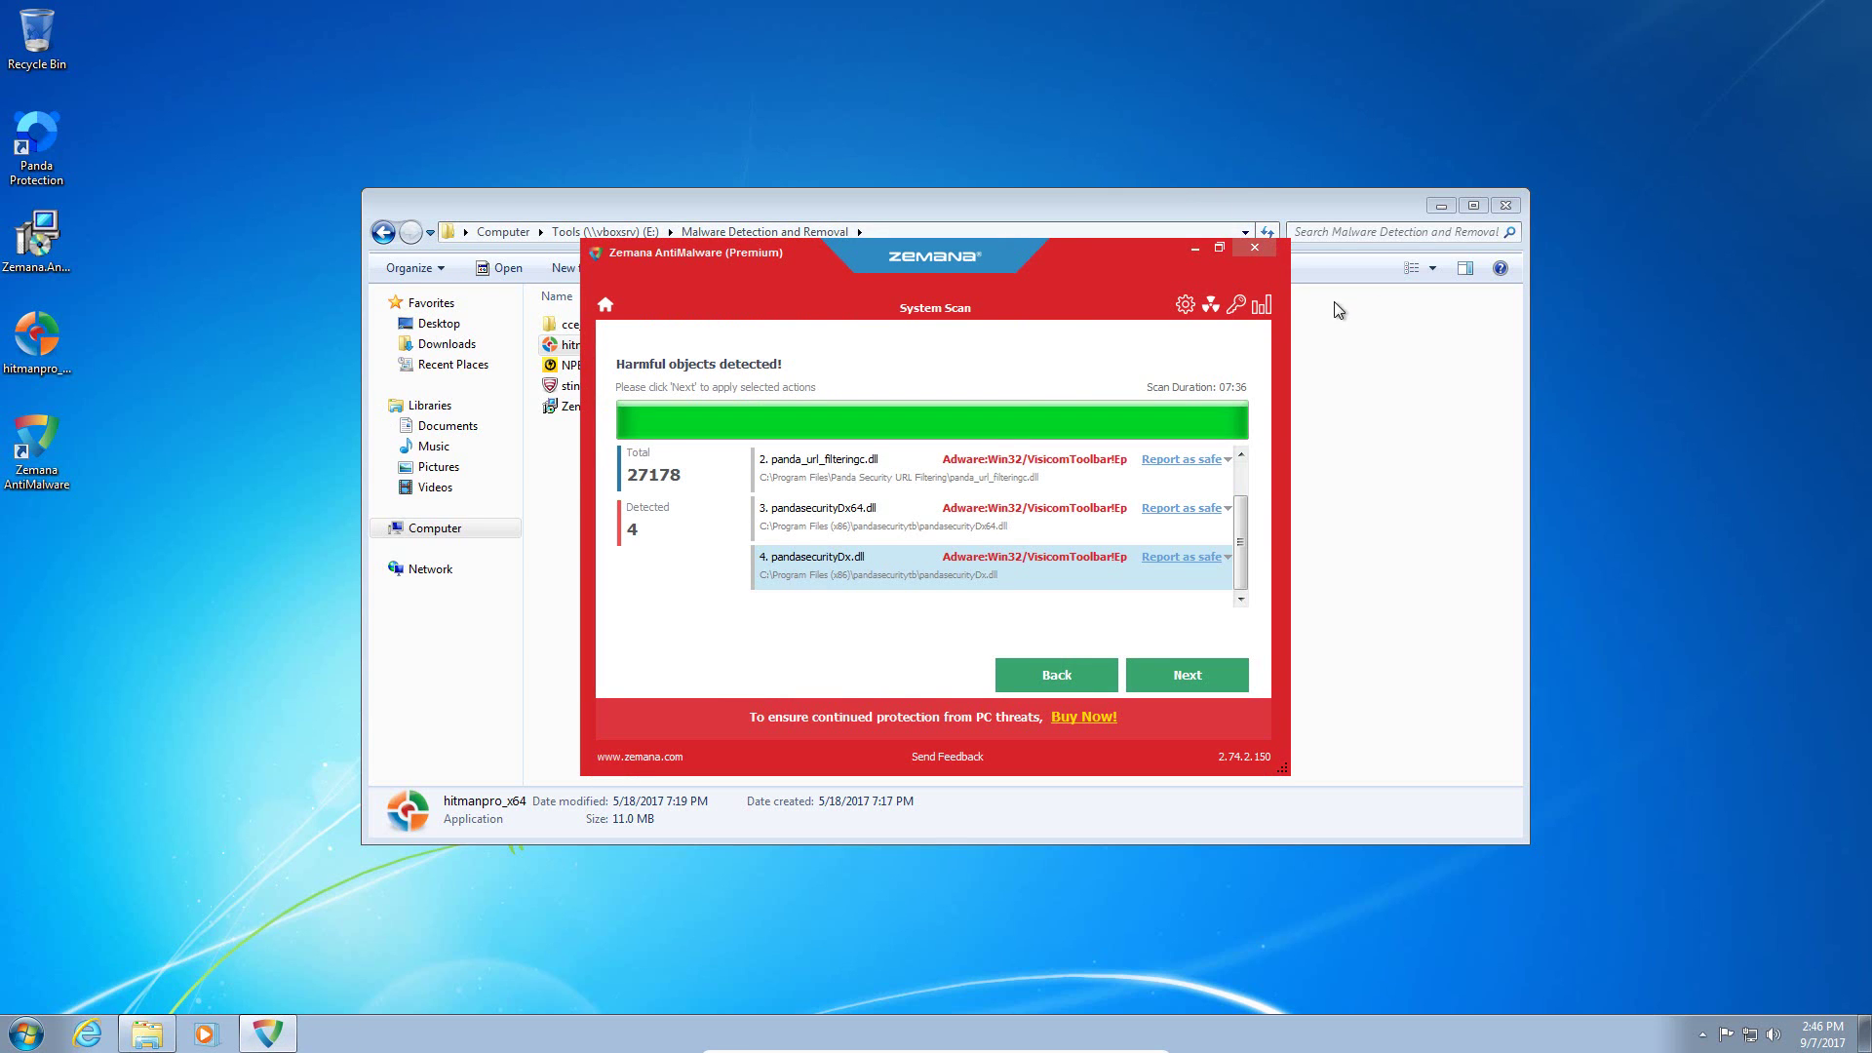
click(1253, 247)
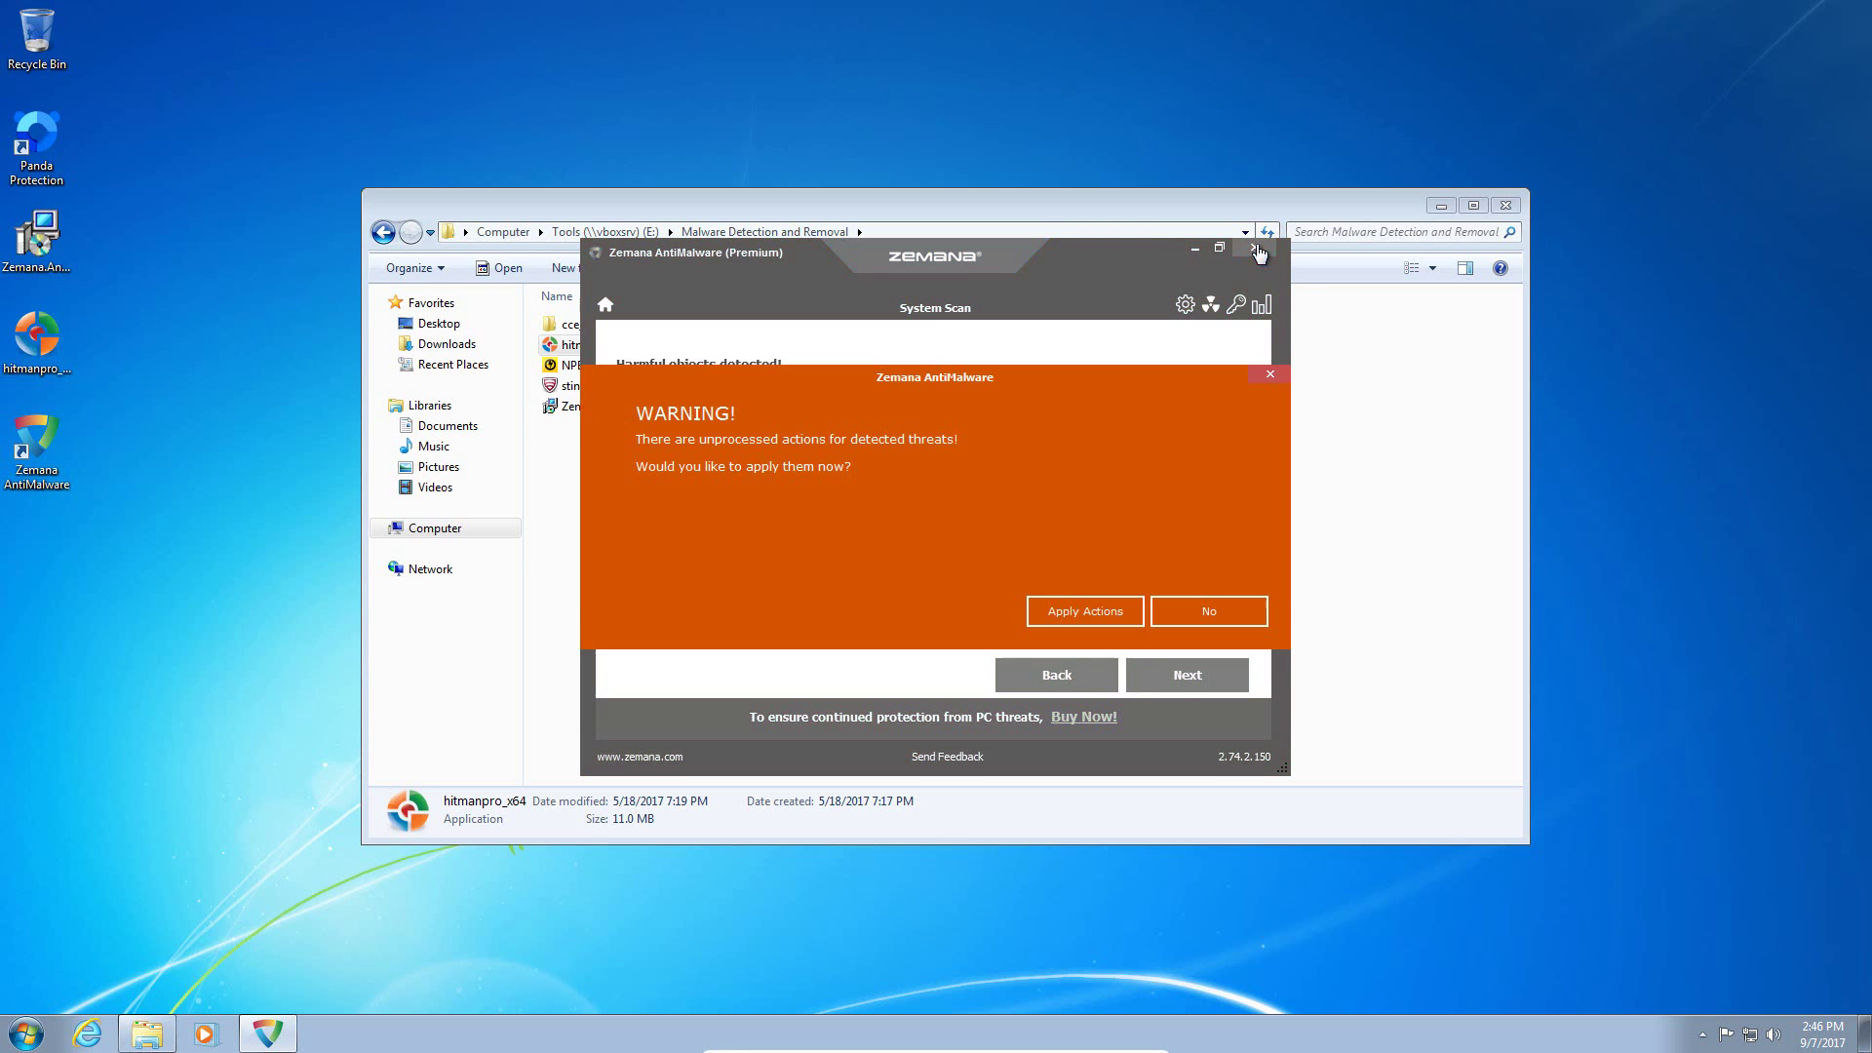
click(1201, 610)
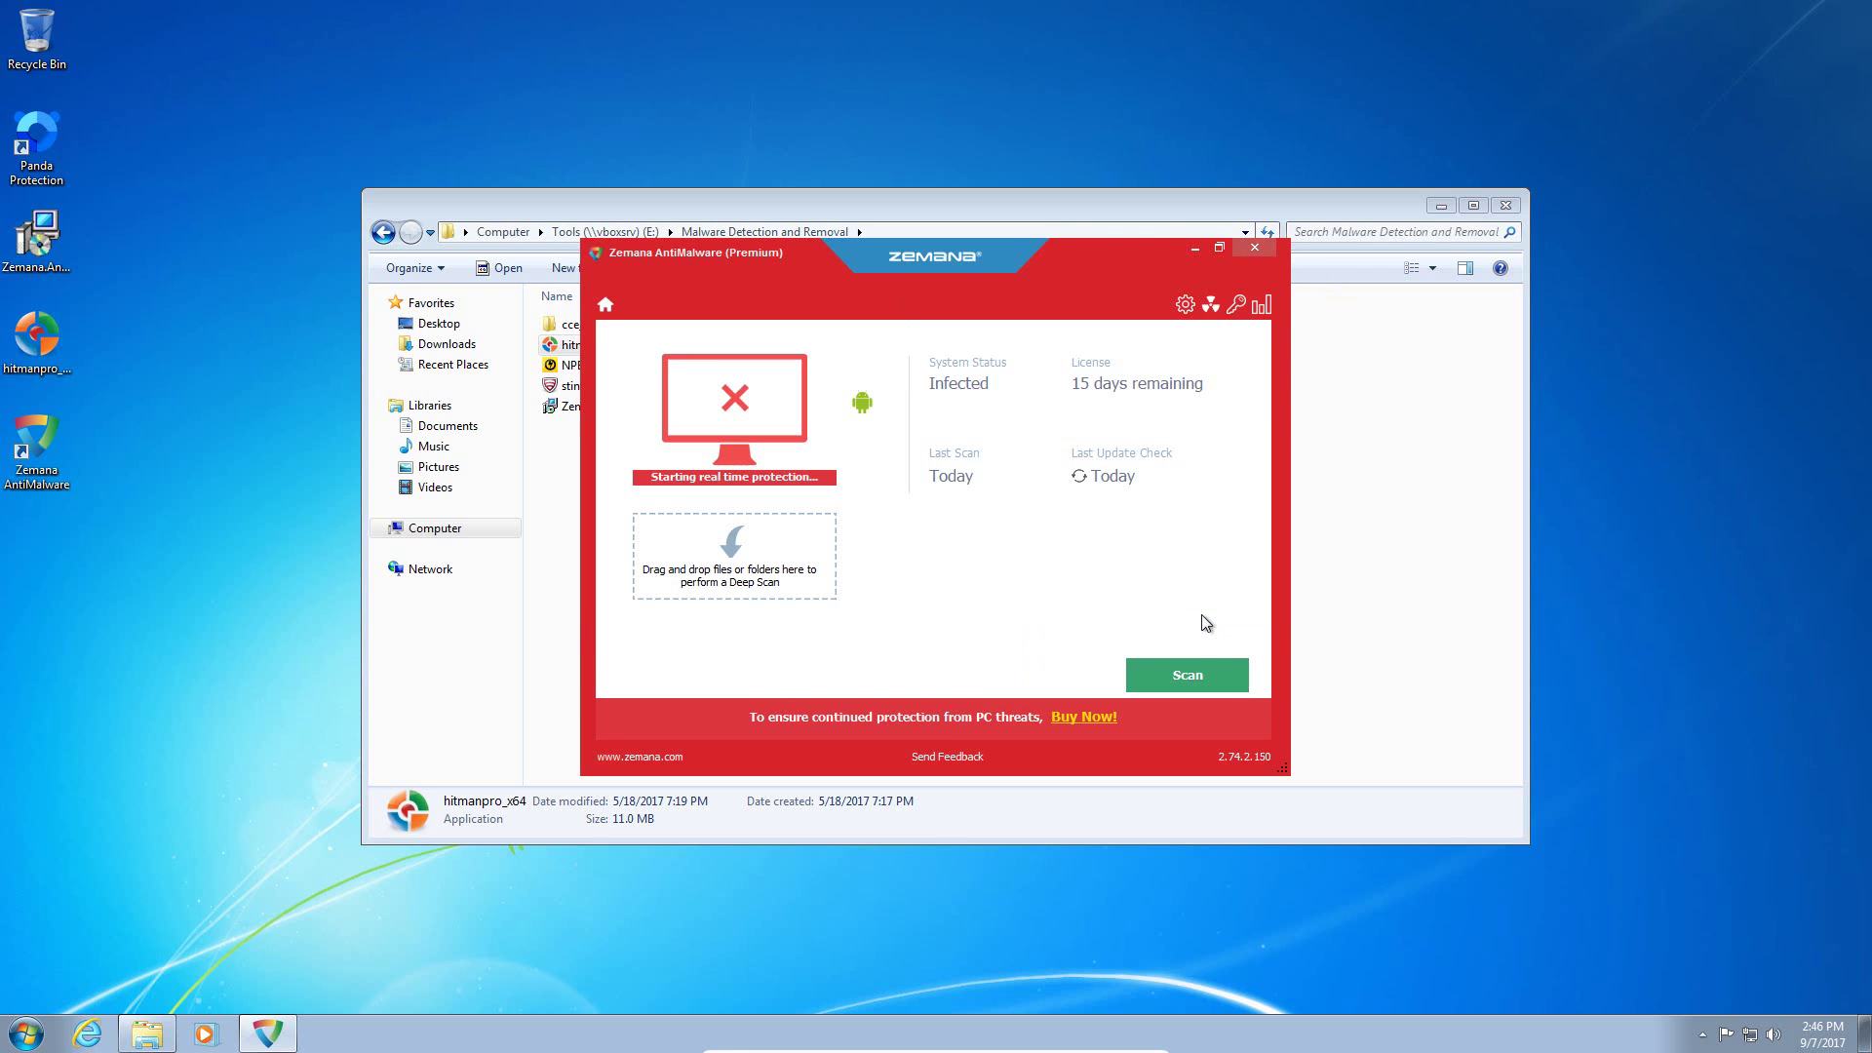
click(1251, 249)
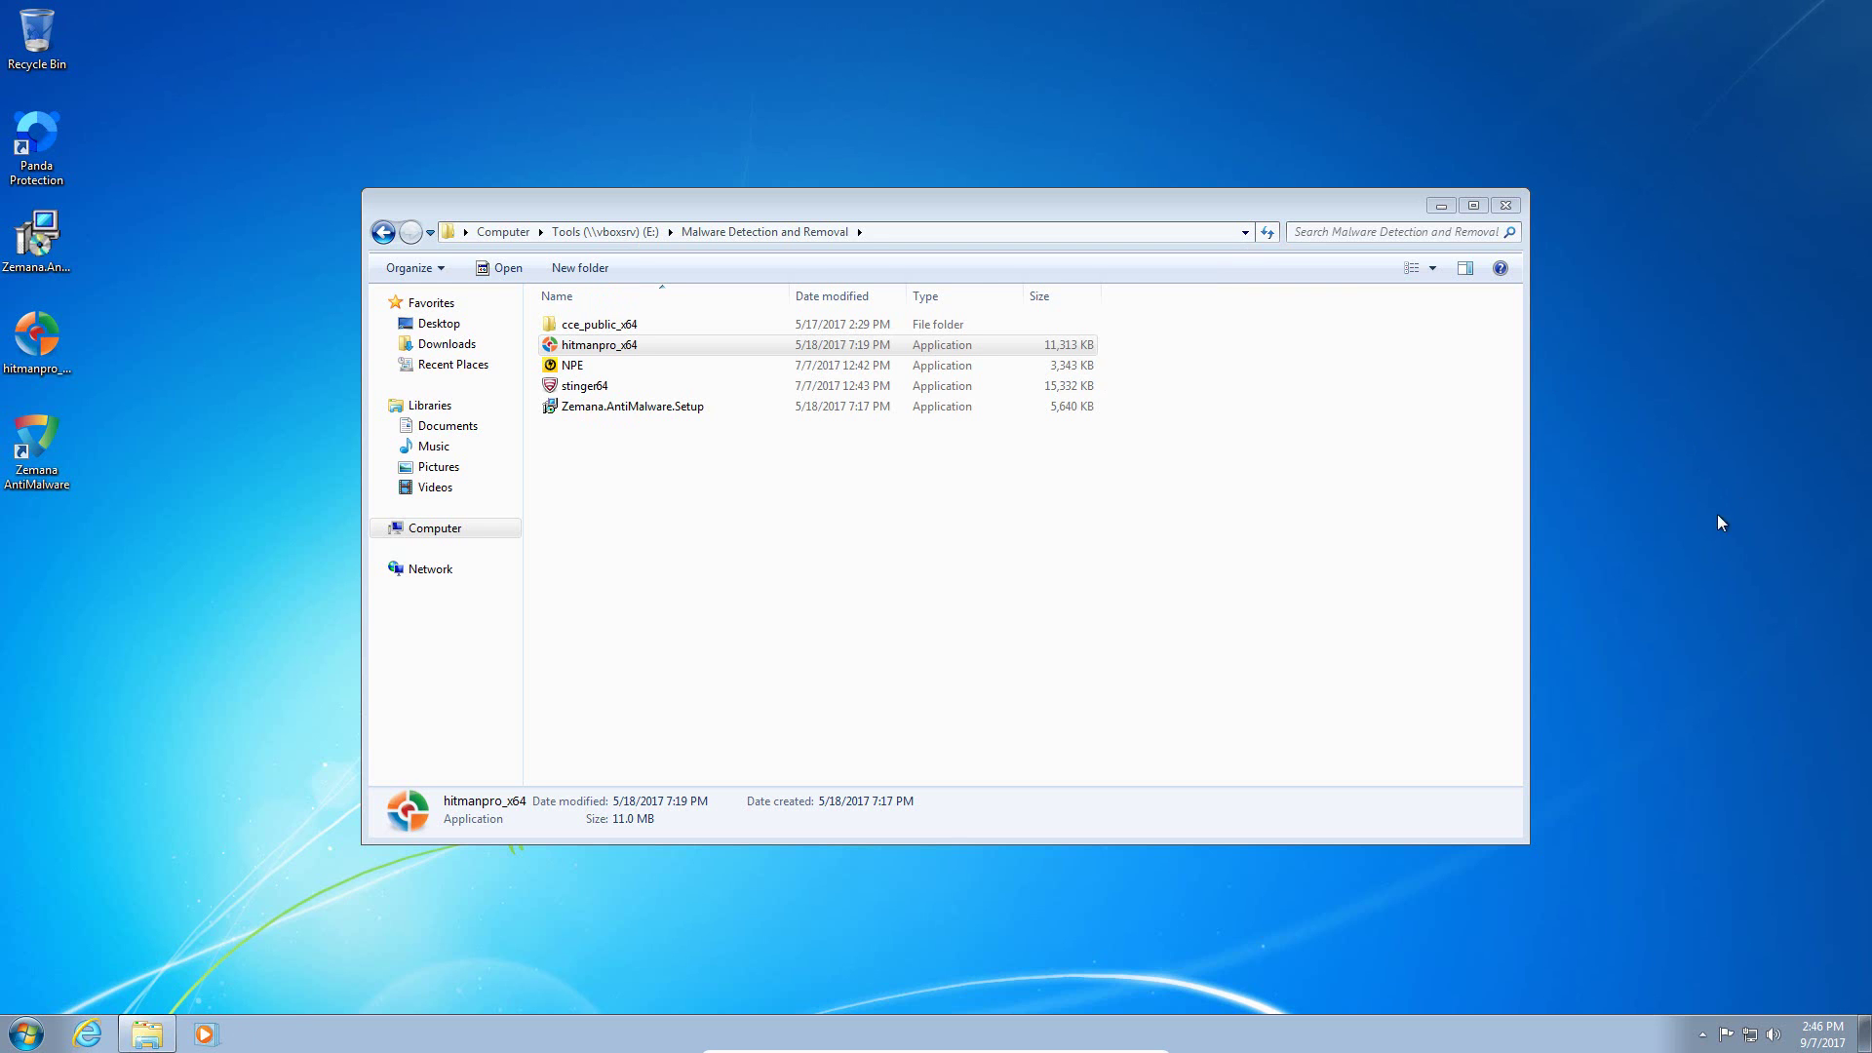
Step: Close the tools folder and launch Panda Protection from its desktop icon
click(1506, 209)
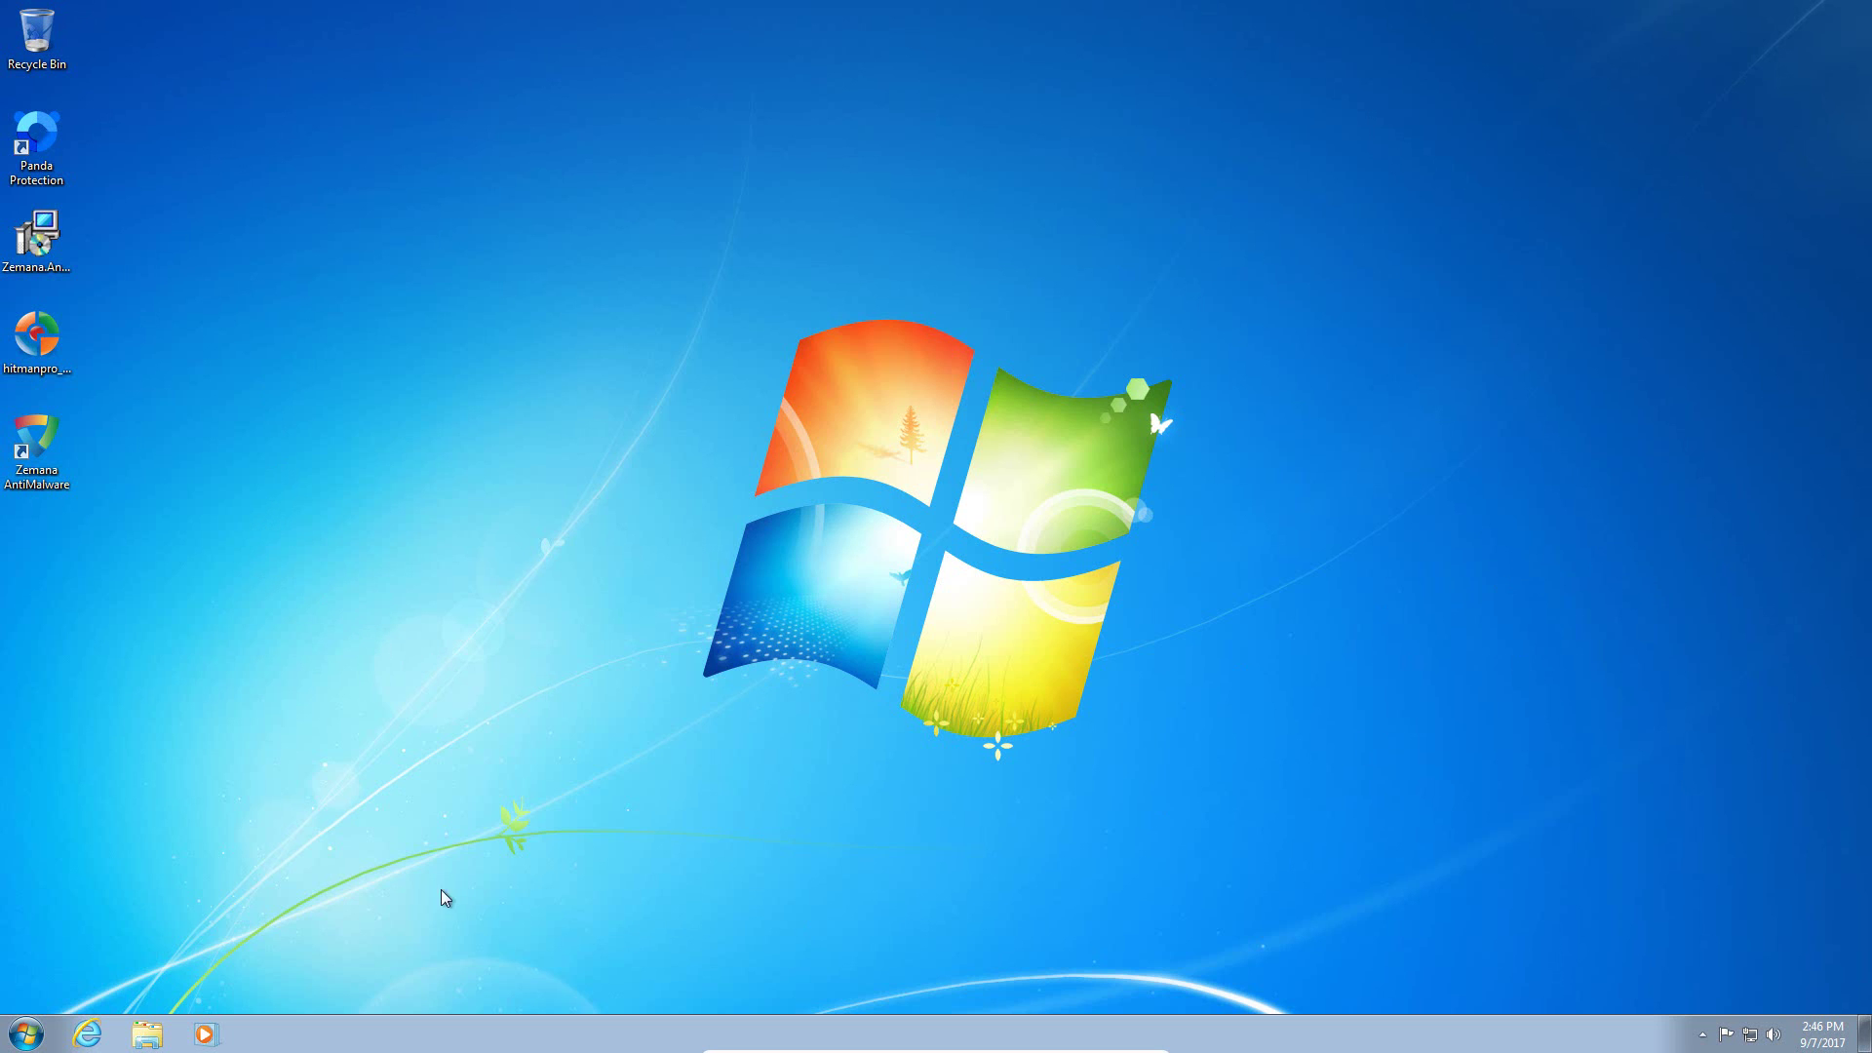
double_click(62, 159)
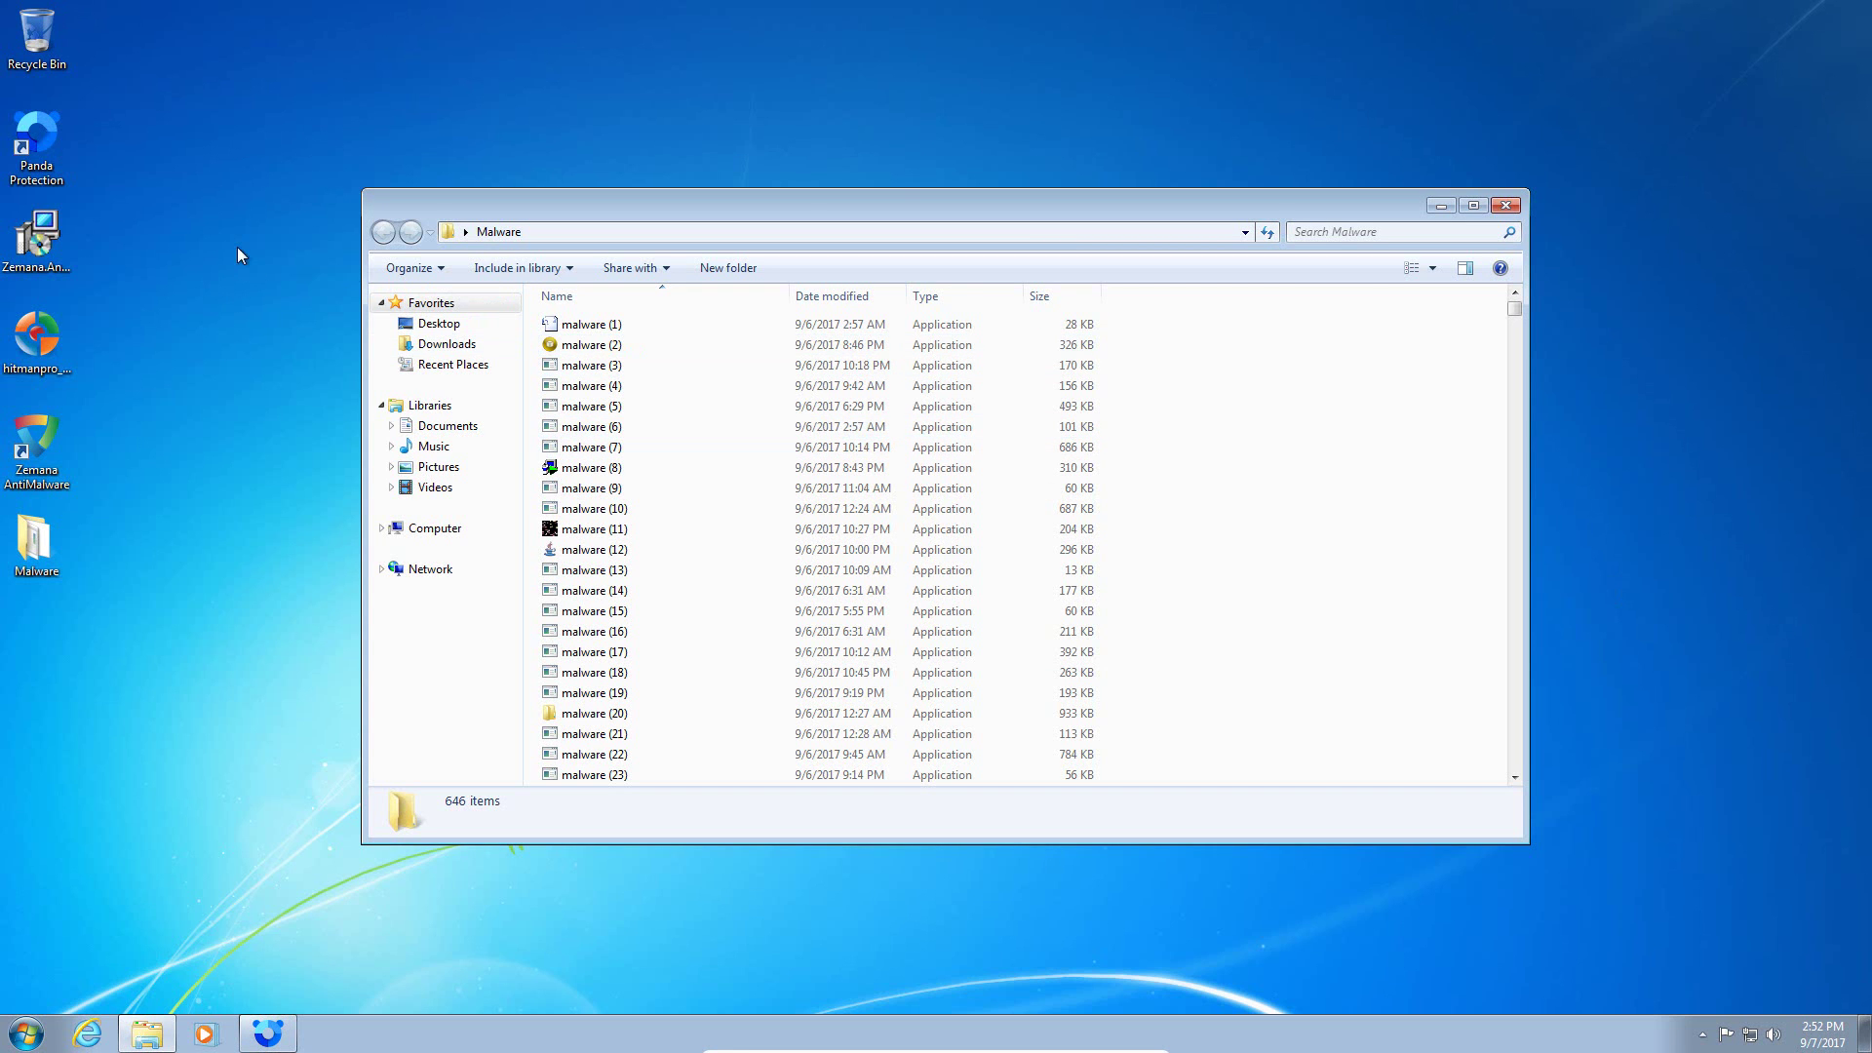
Step: Reopen the Malware folder and scroll to confirm 89 of 646 samples remain
click(1506, 206)
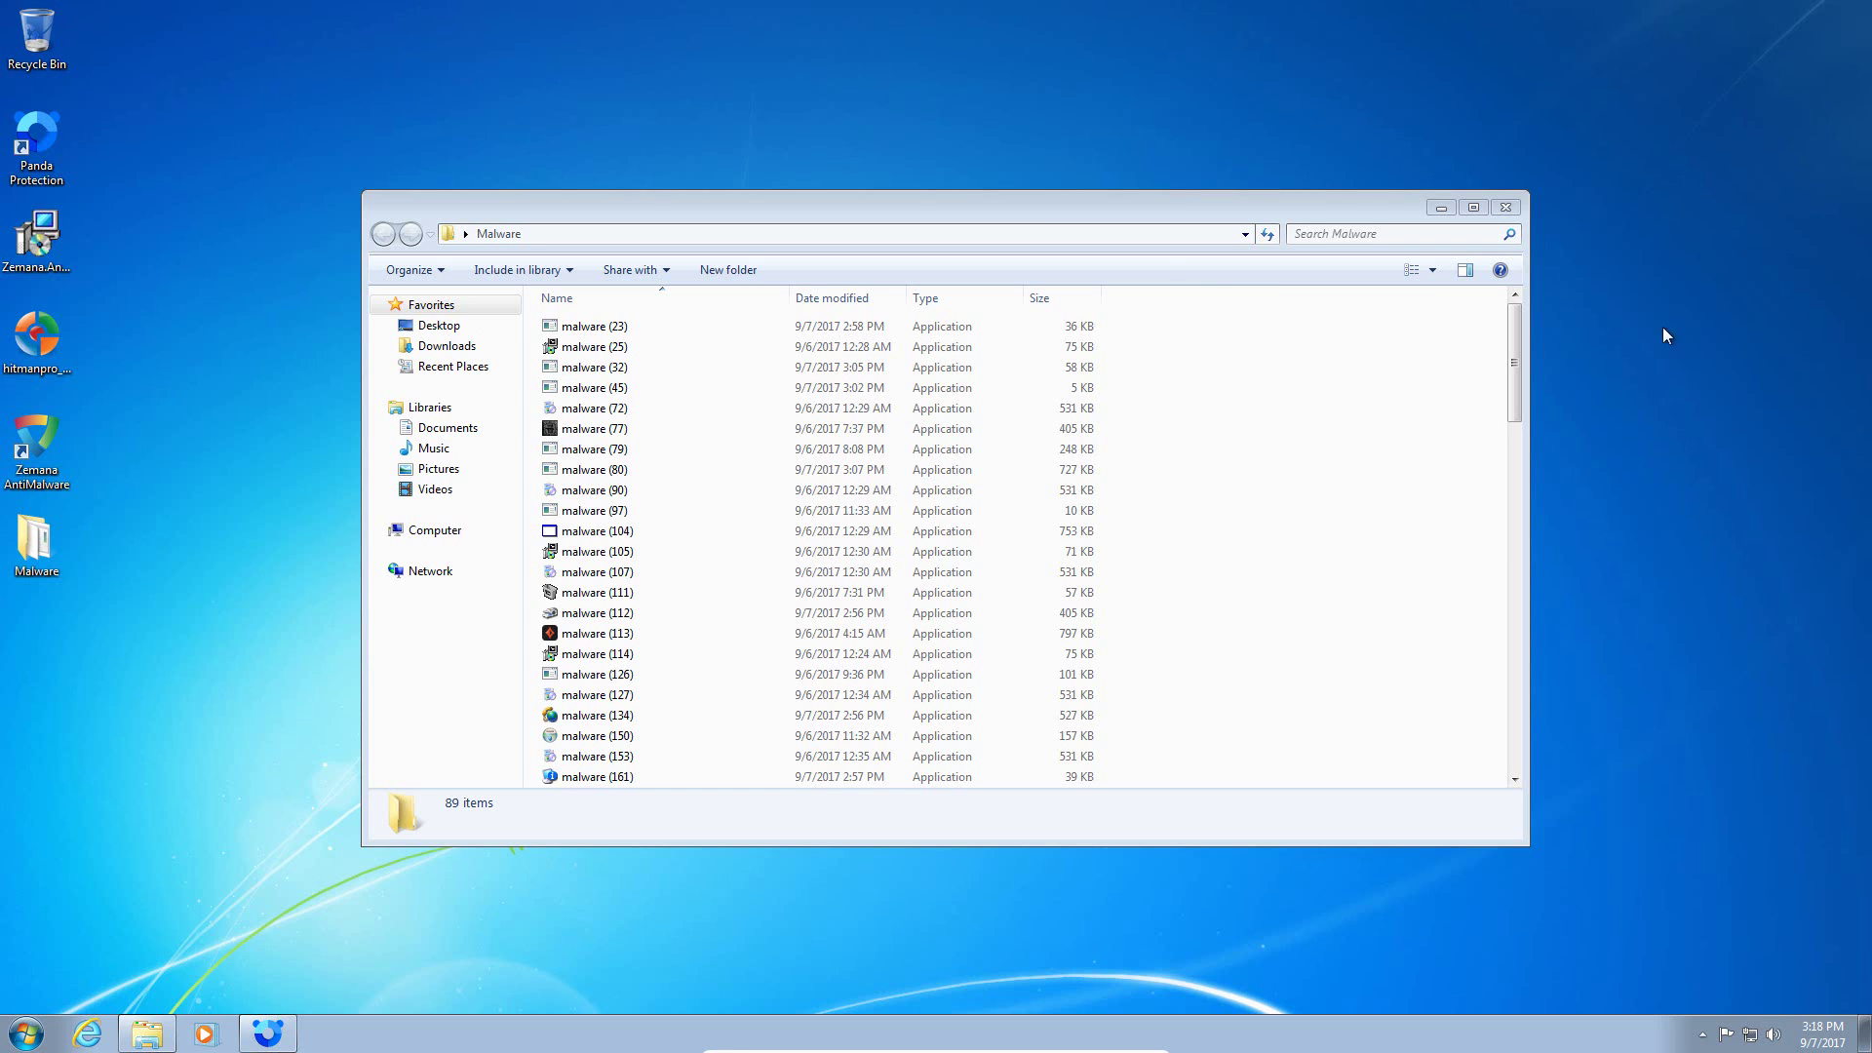
mouse_move(1518, 352)
mouse_down()
mouse_move(1521, 411)
mouse_move(1518, 327)
mouse_up()
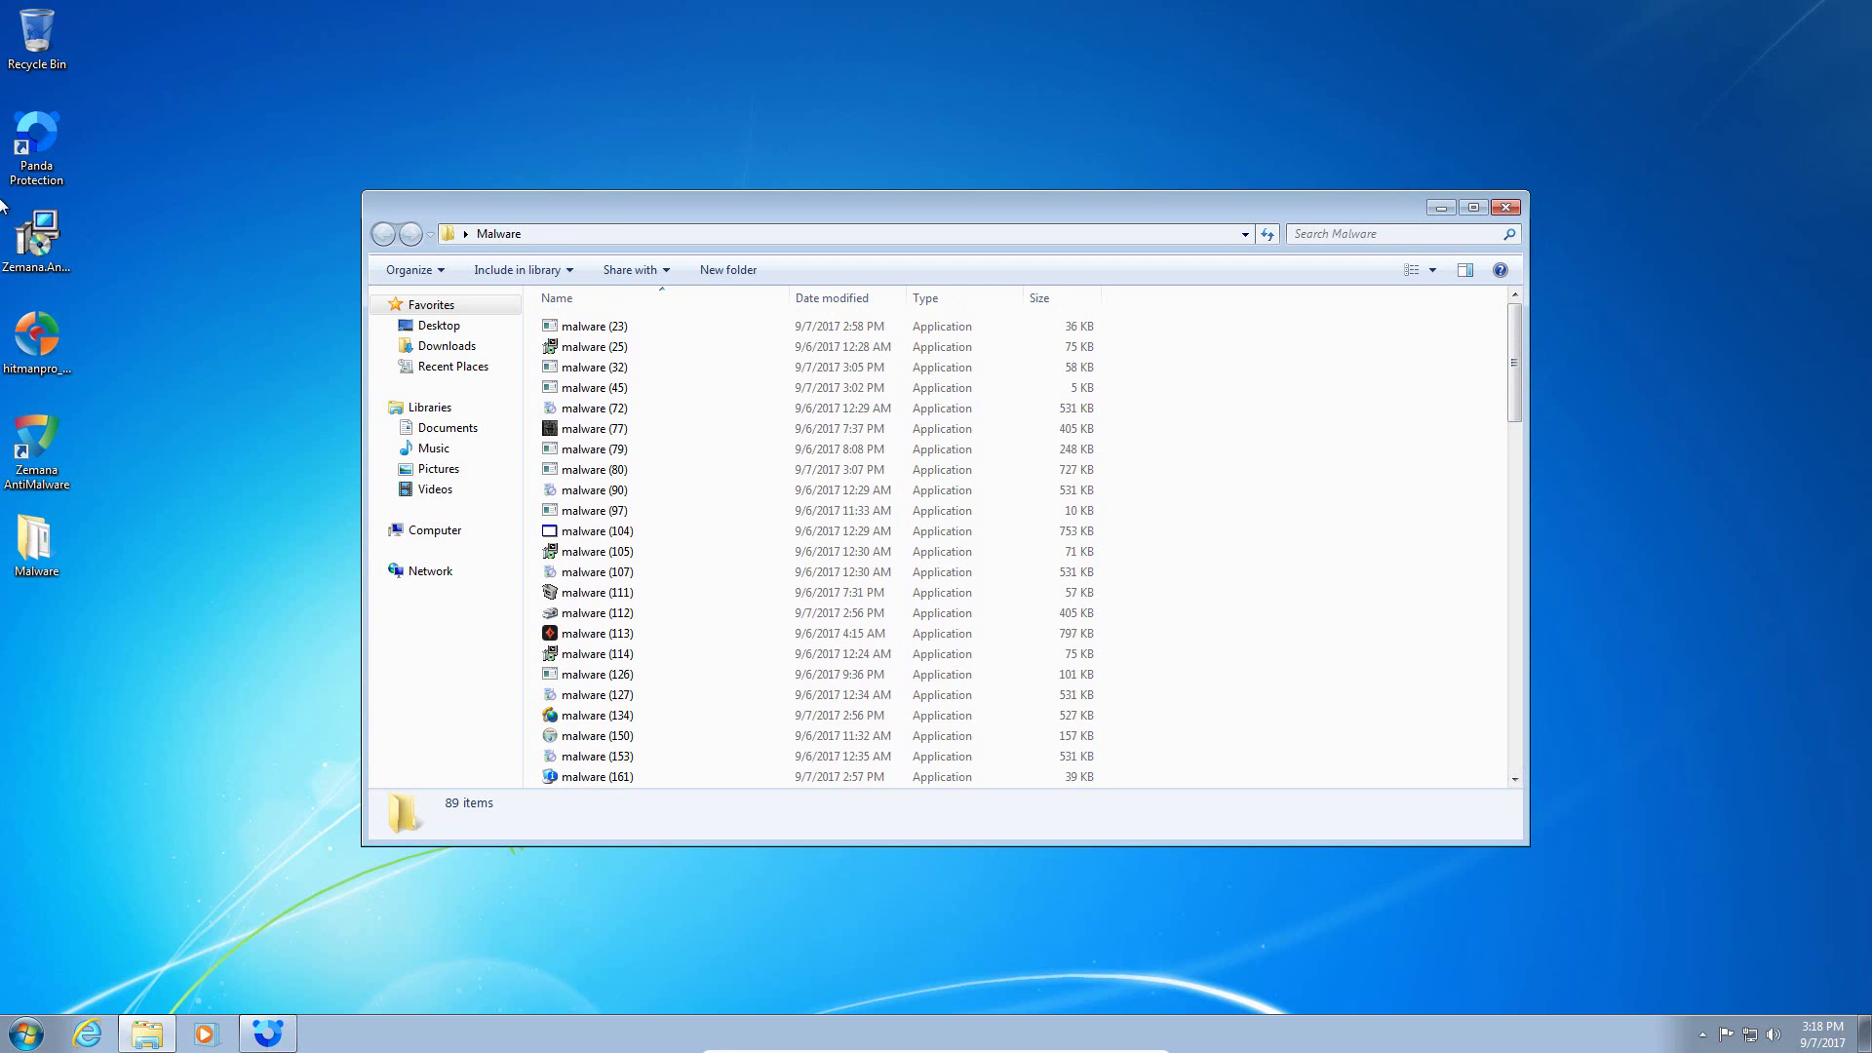
Step: Reopen Panda Protection, view the Antivirus permanent-protection settings, then close Panda
double_click(50, 143)
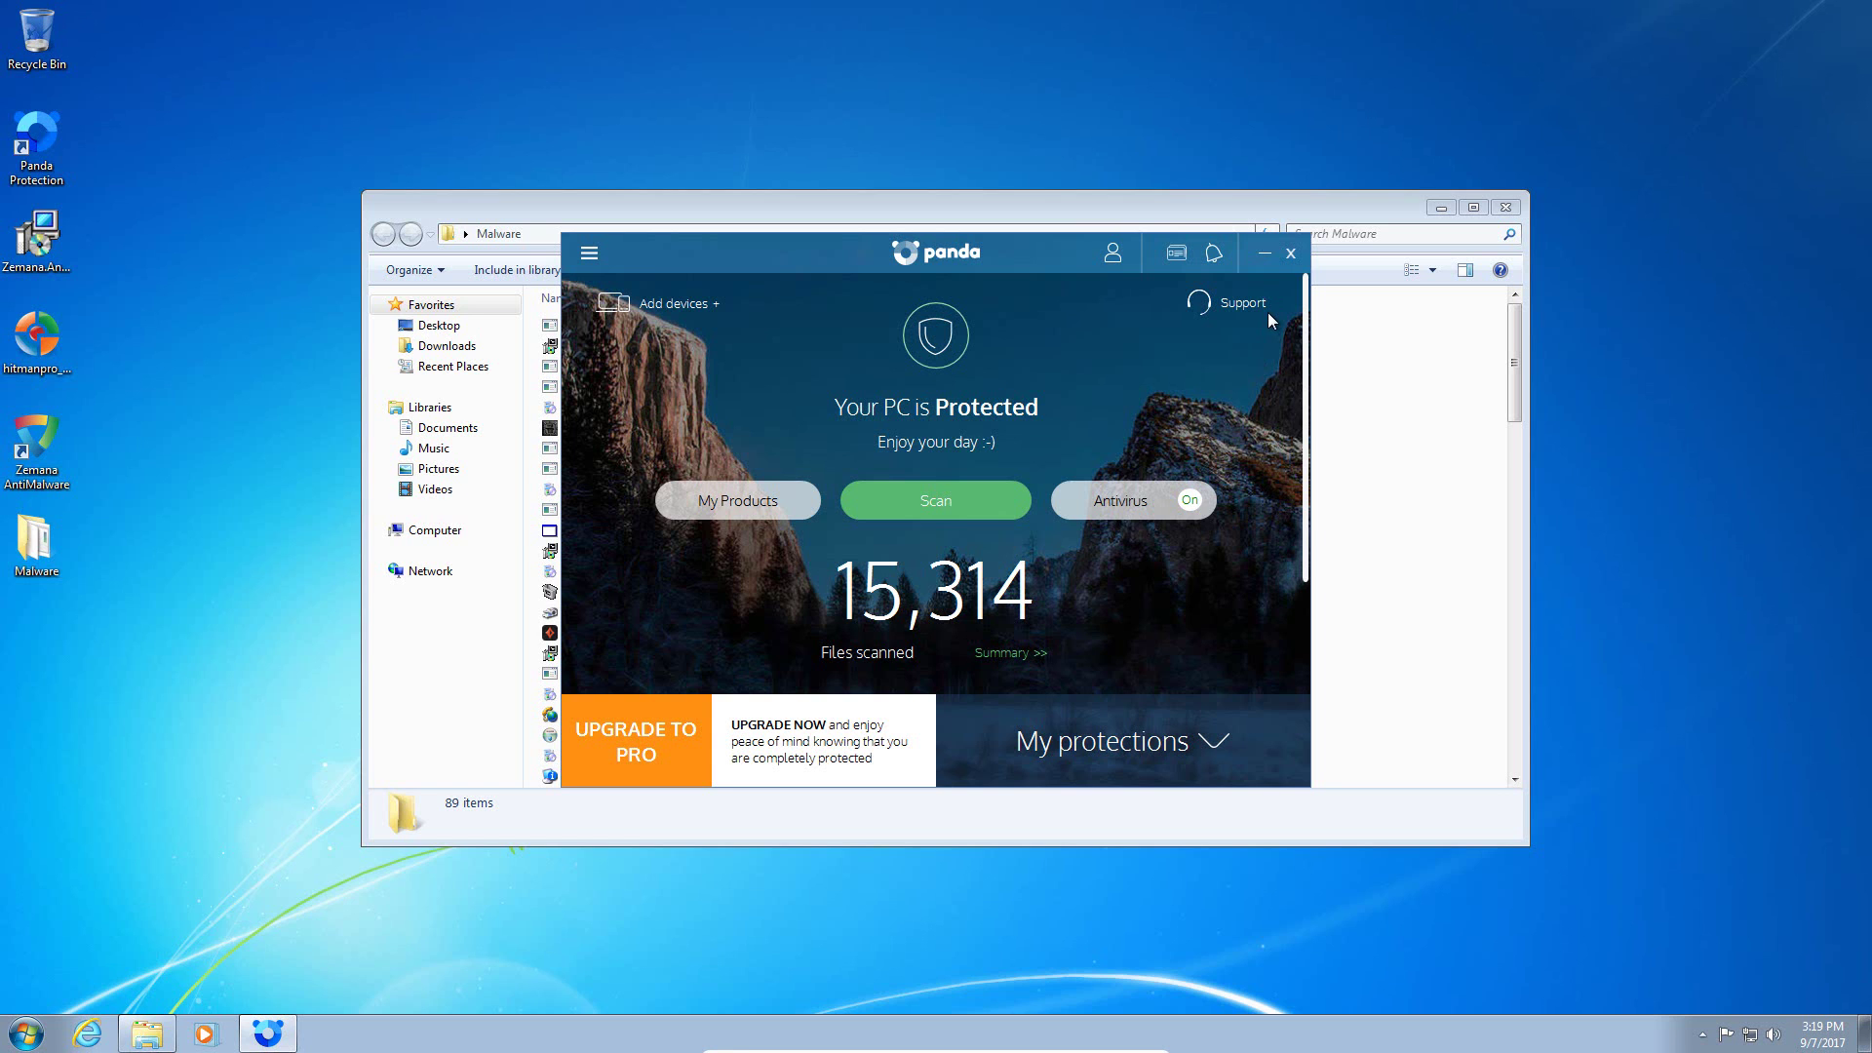
click(1191, 515)
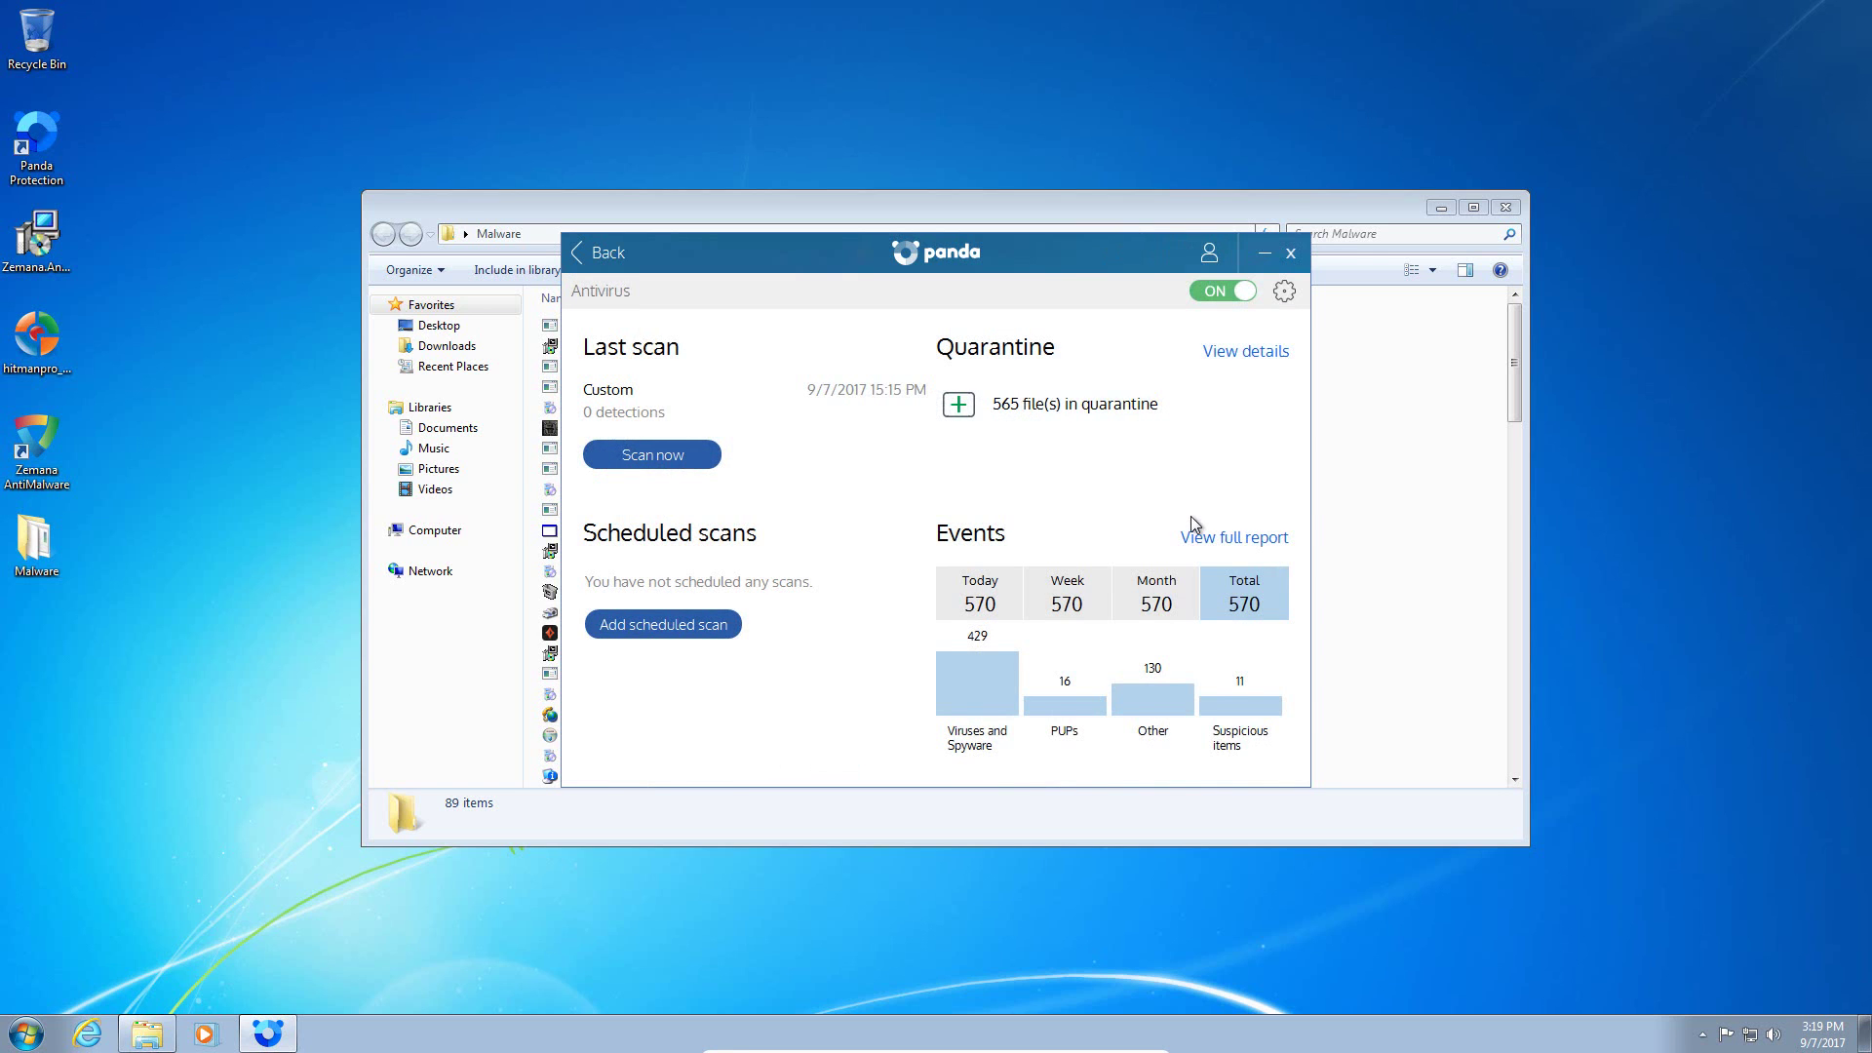
click(1286, 297)
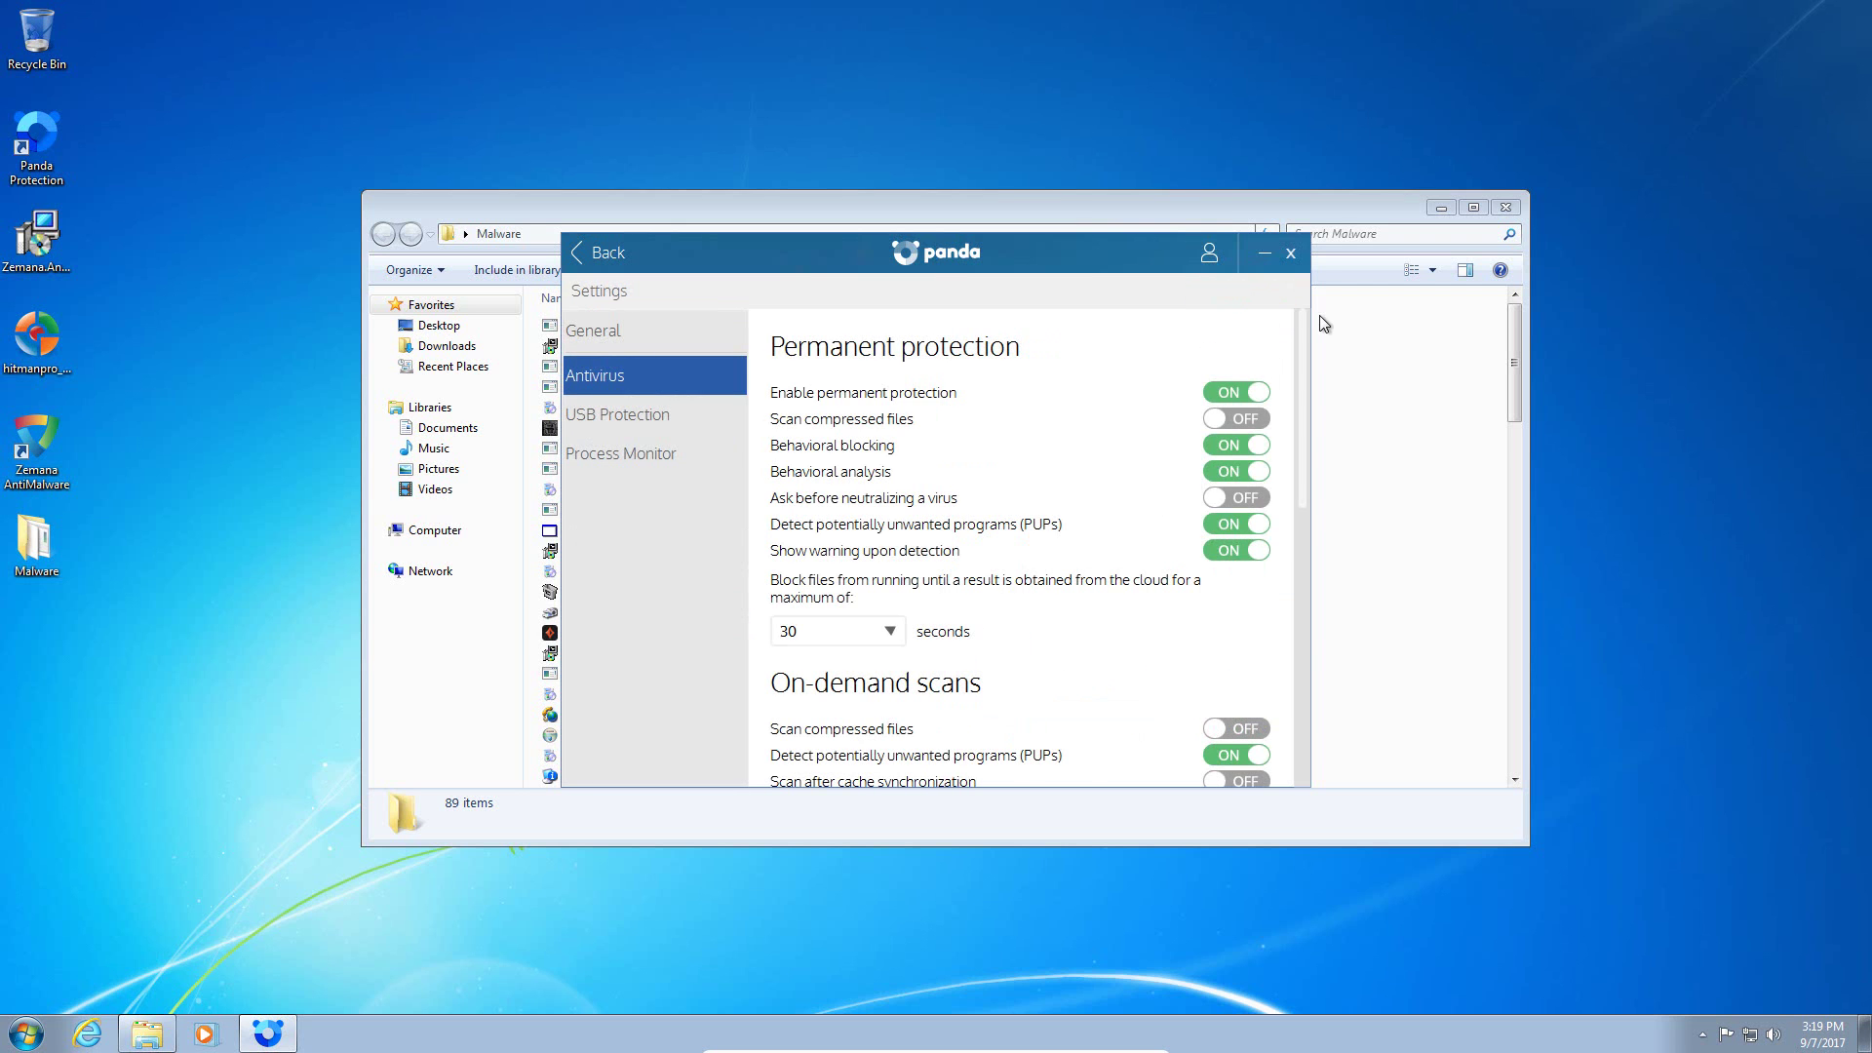
click(1291, 254)
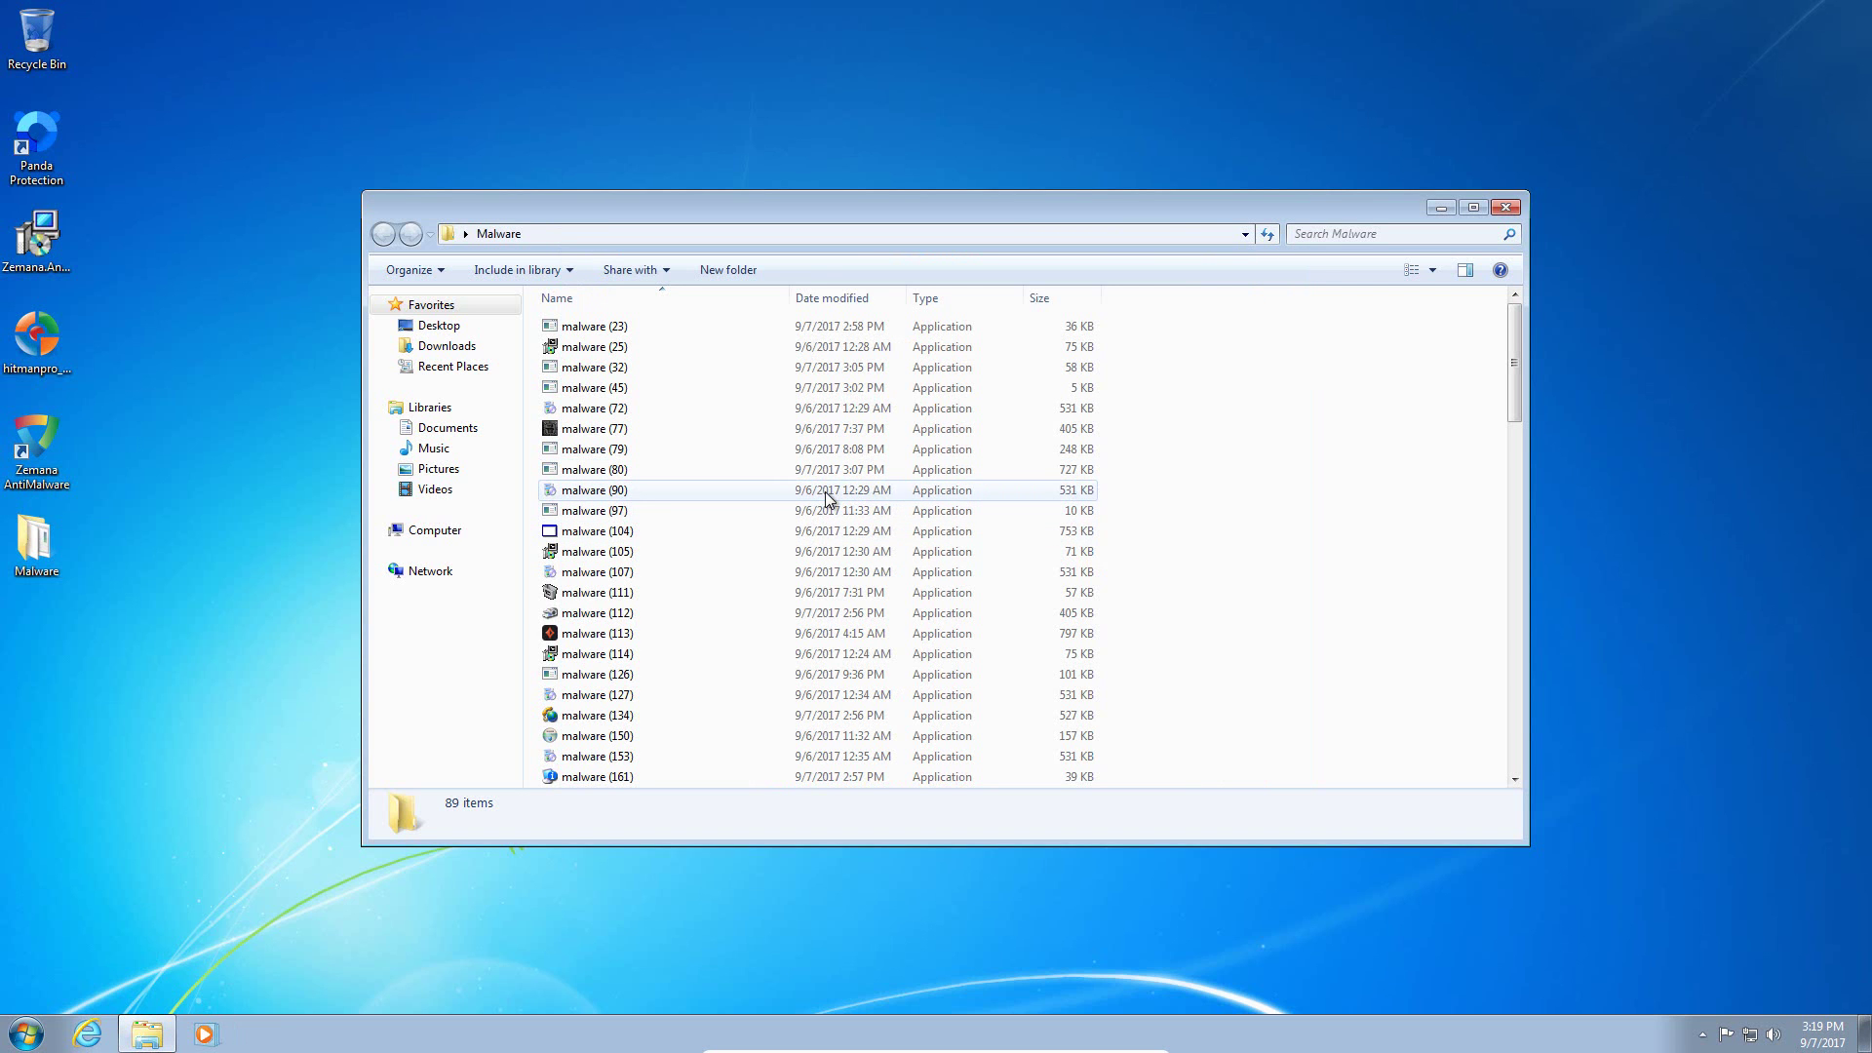
Step: Start Task Manager on the Processes tab, positioned at the top right of the screen
click(614, 376)
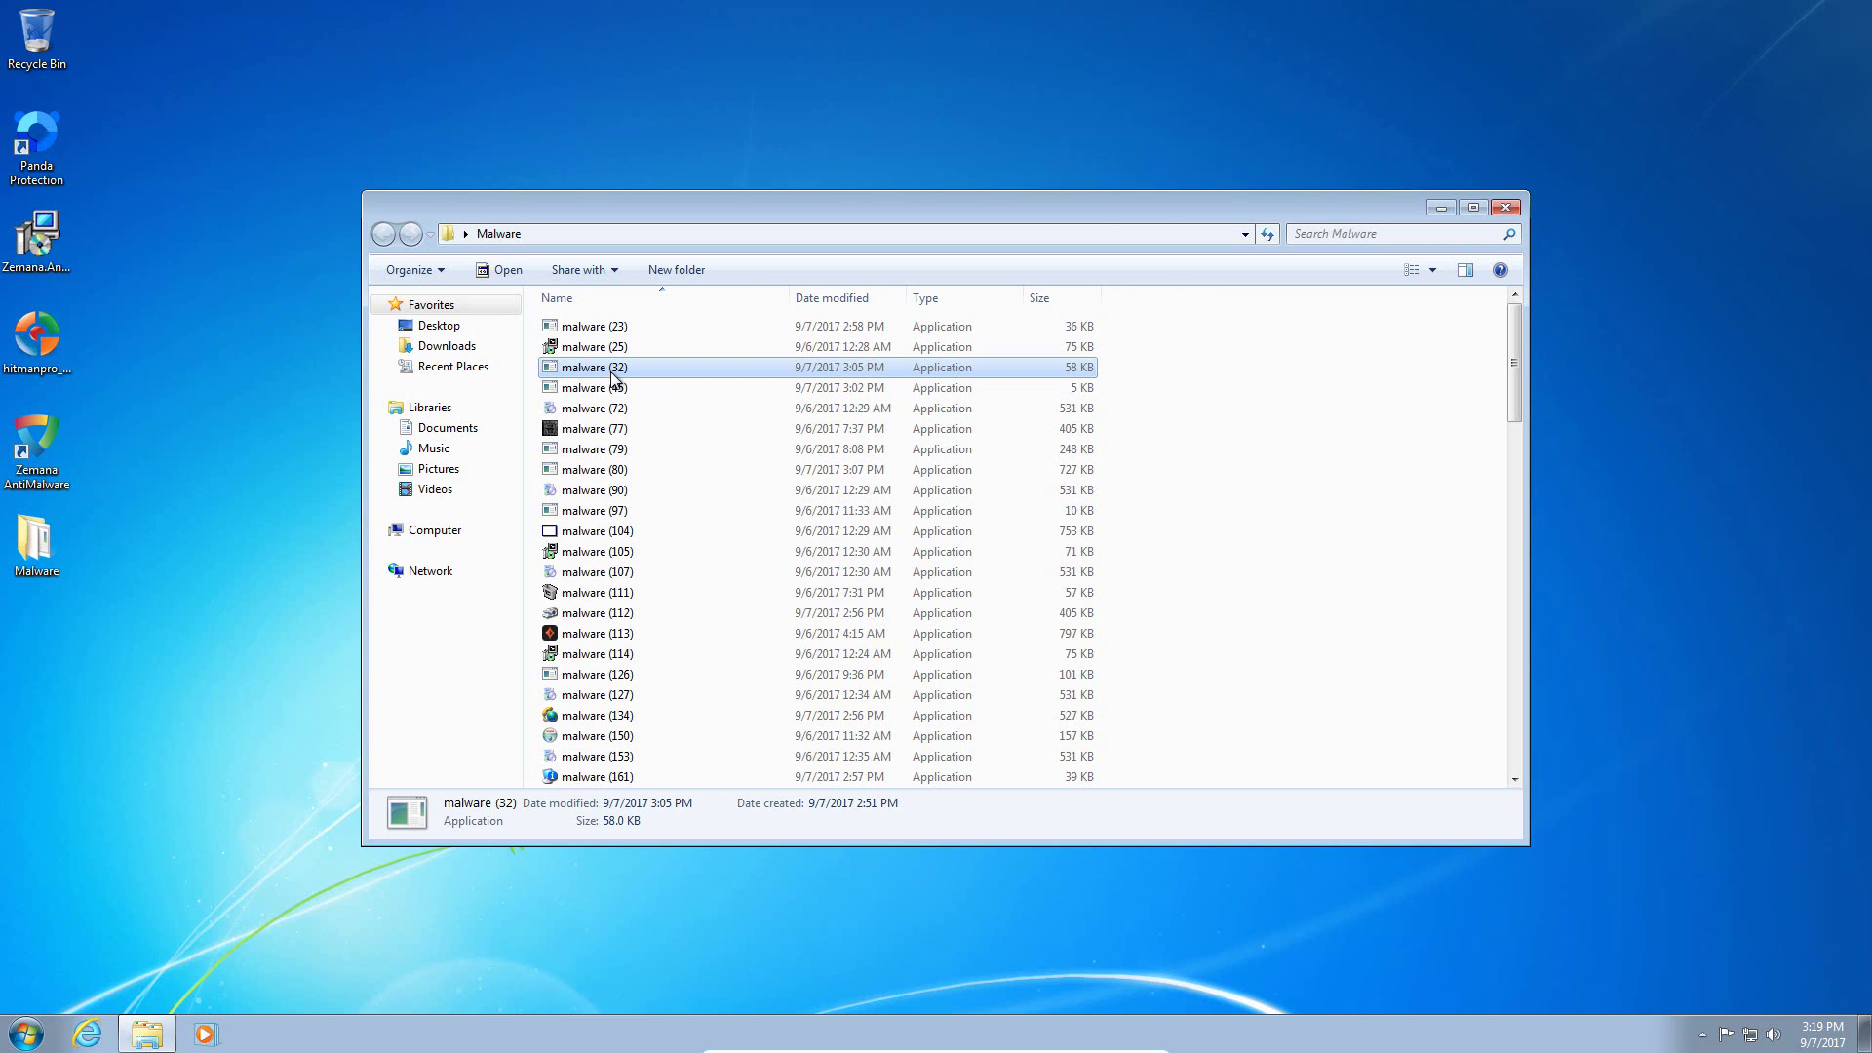
right_click(609, 1028)
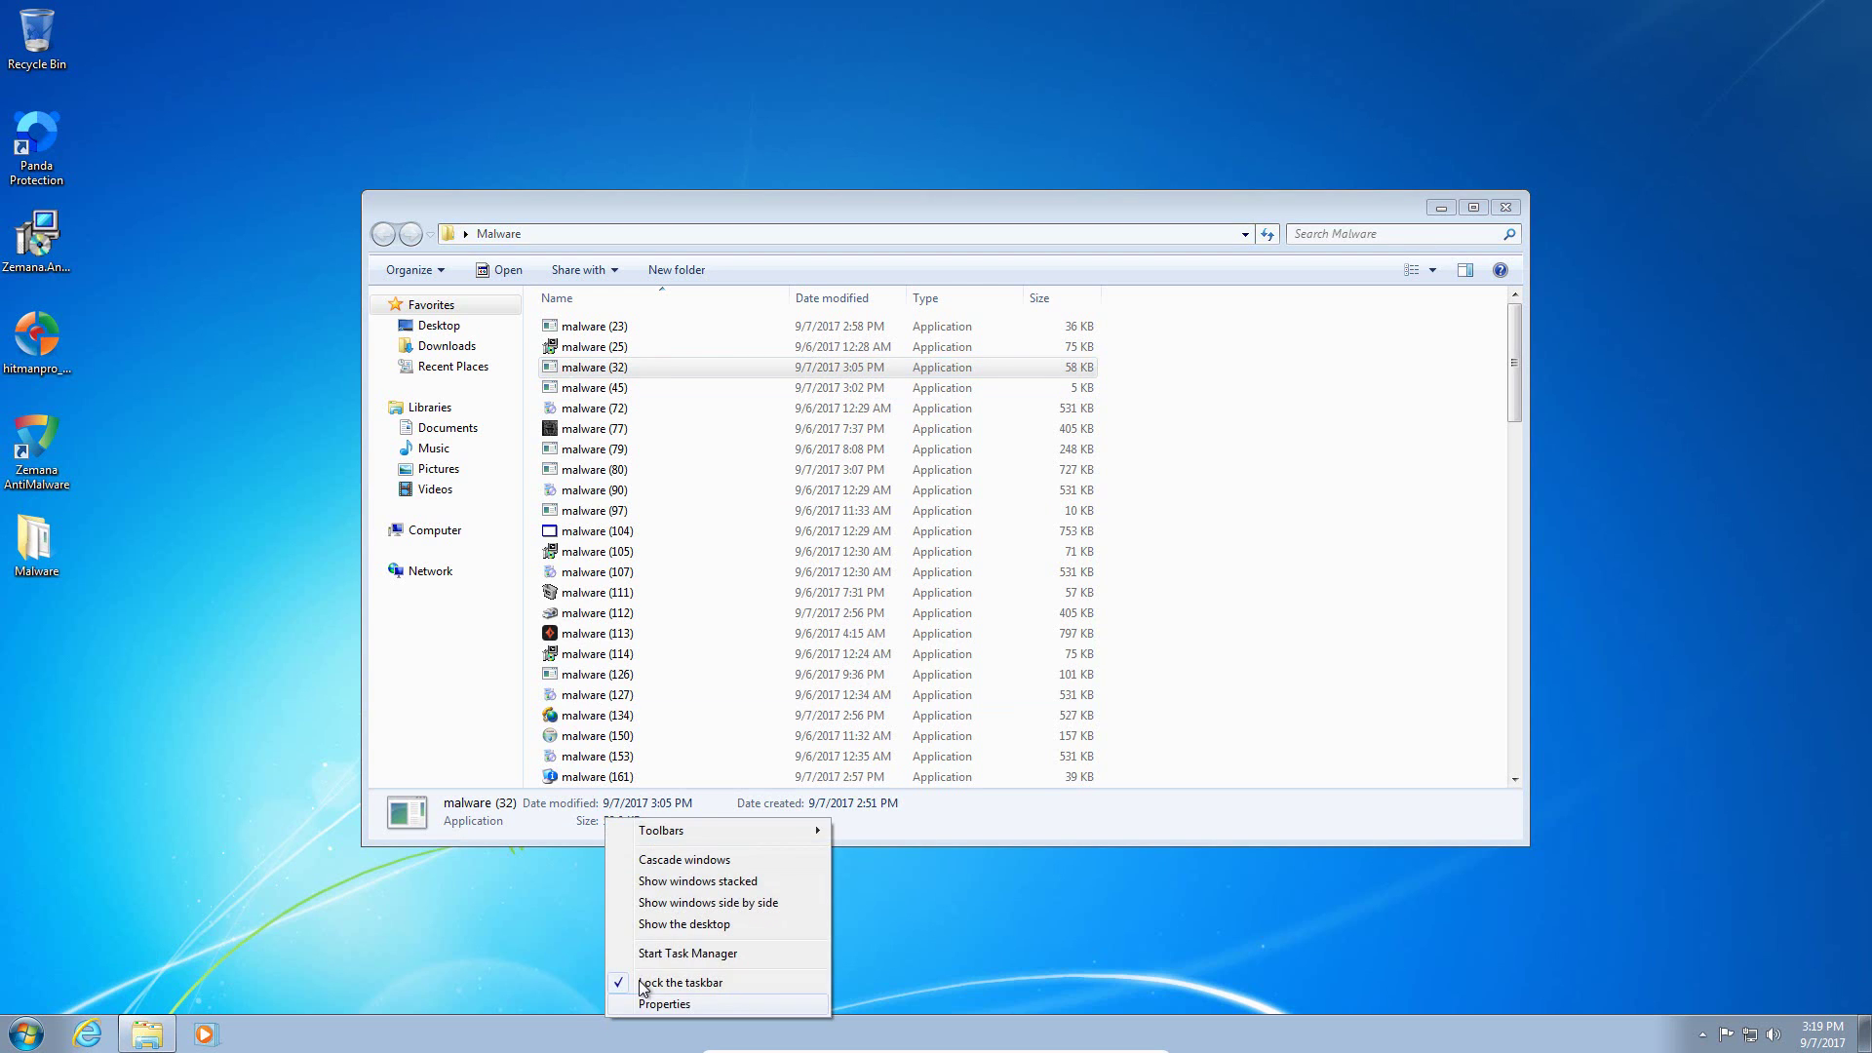
click(664, 954)
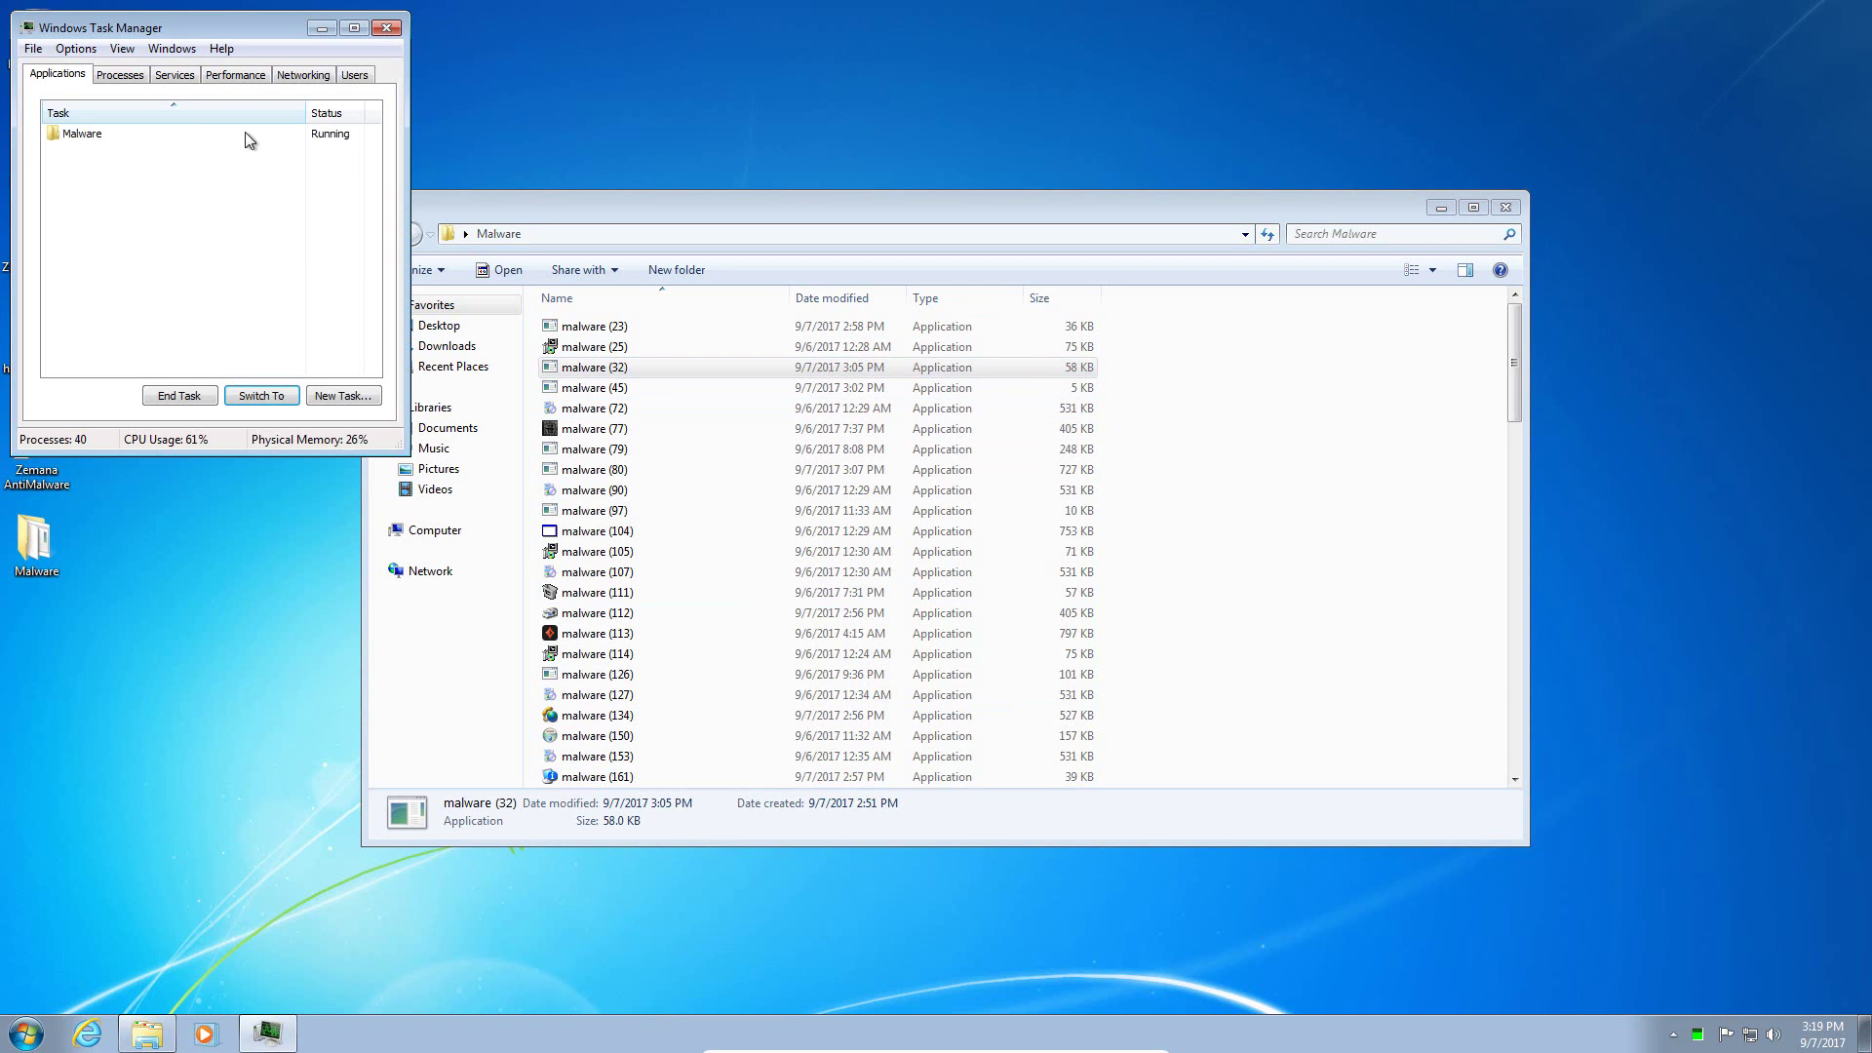
click(131, 76)
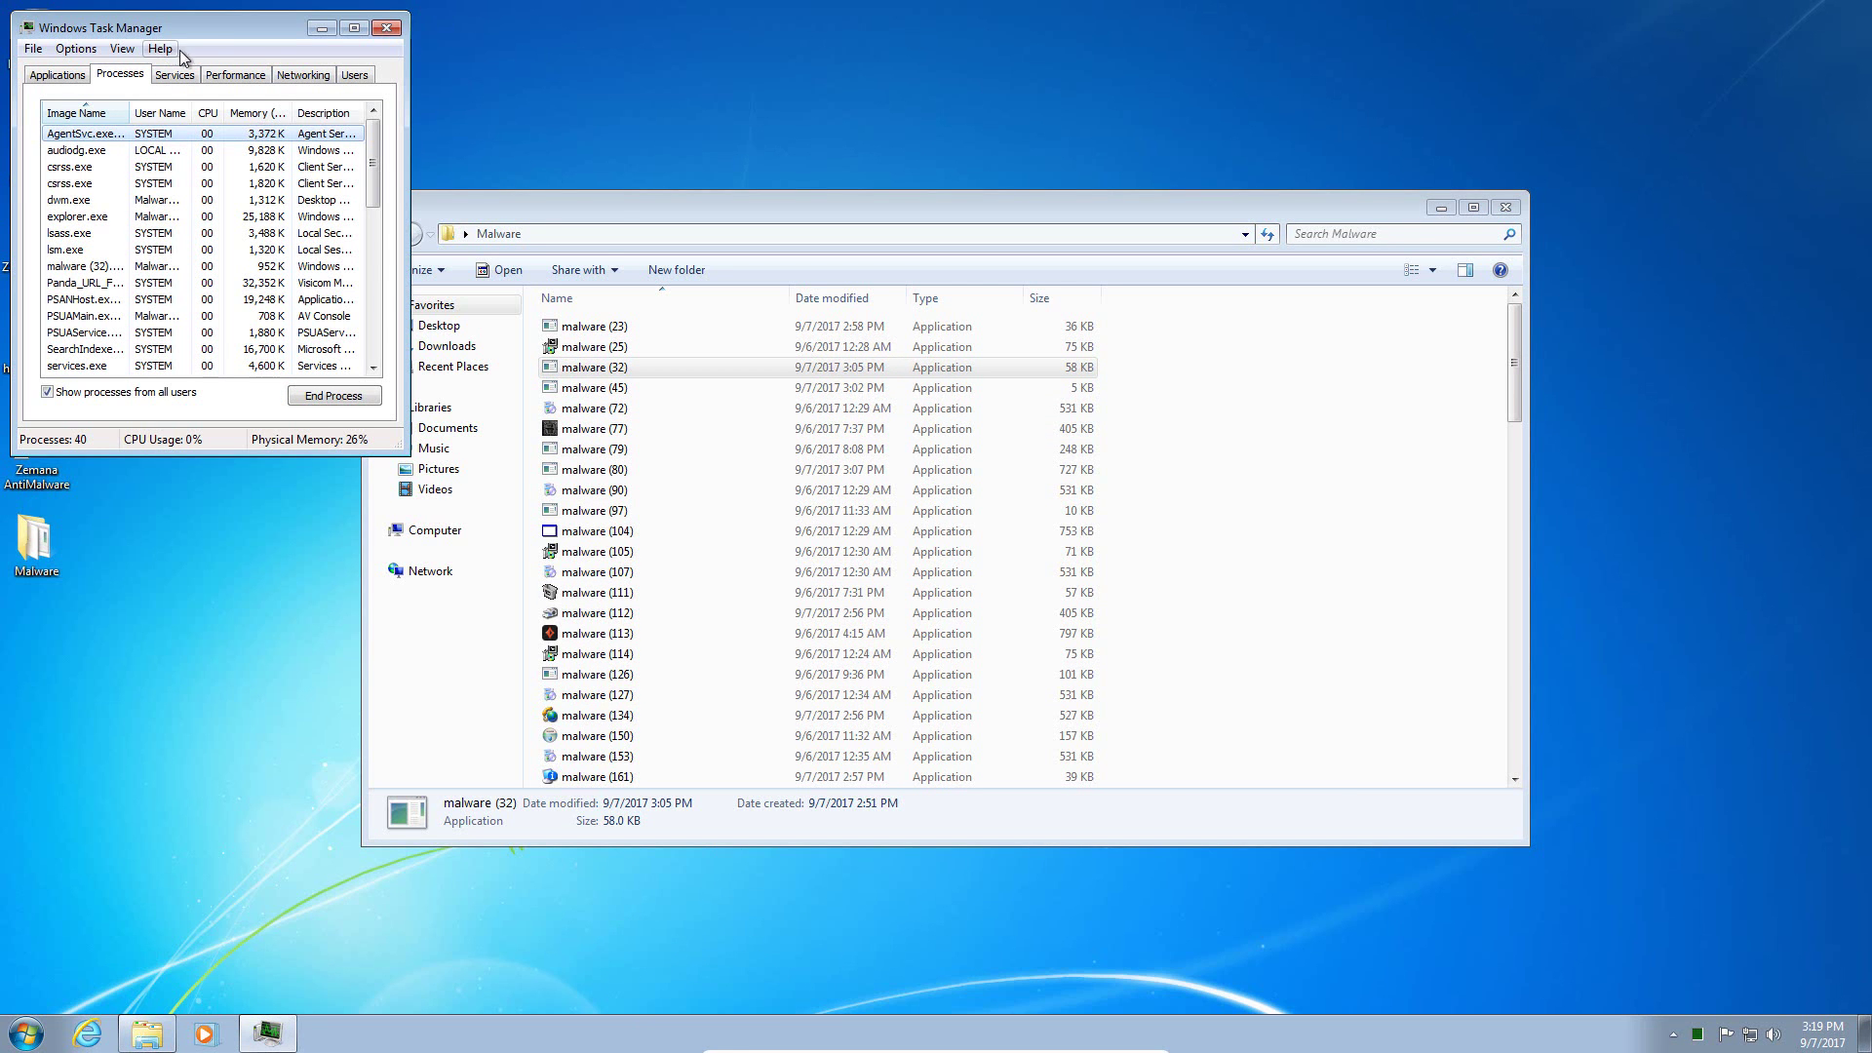
drag(205, 28, 1414, 94)
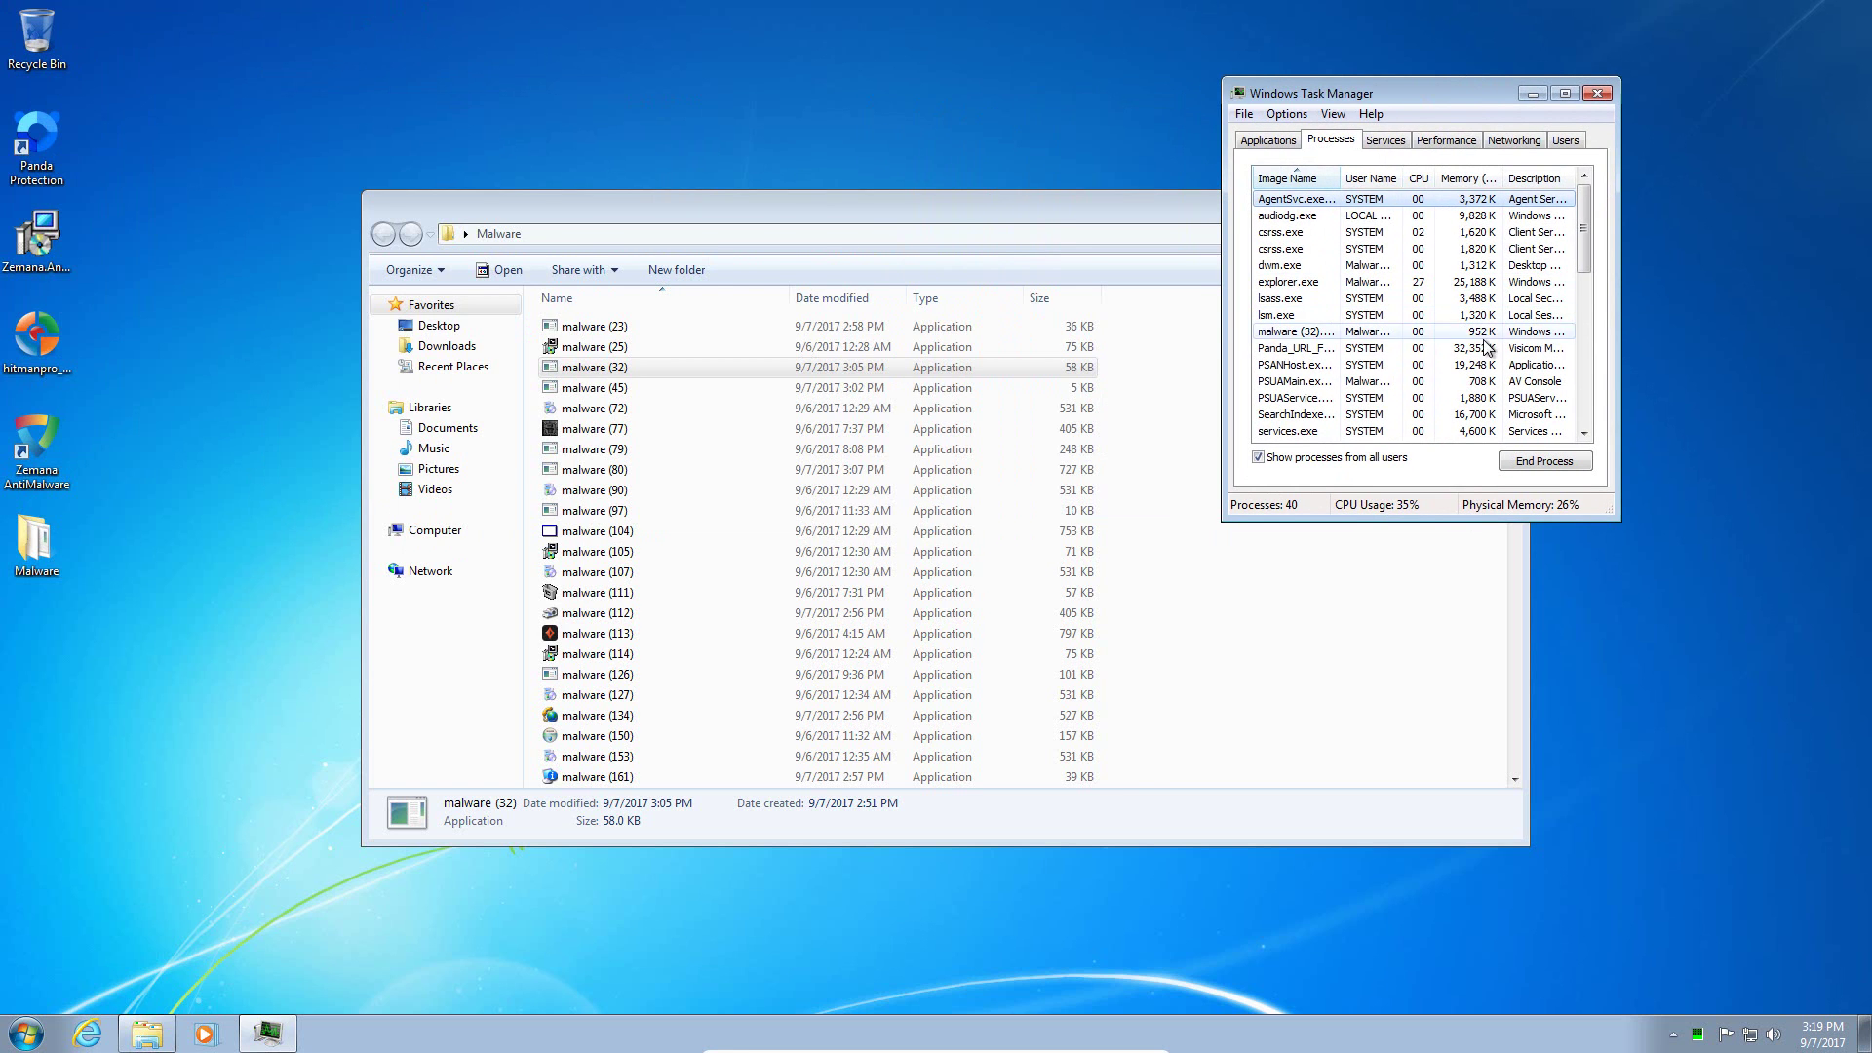
Step: Run malware (104) and confirm its process appears in Task Manager
click(1430, 333)
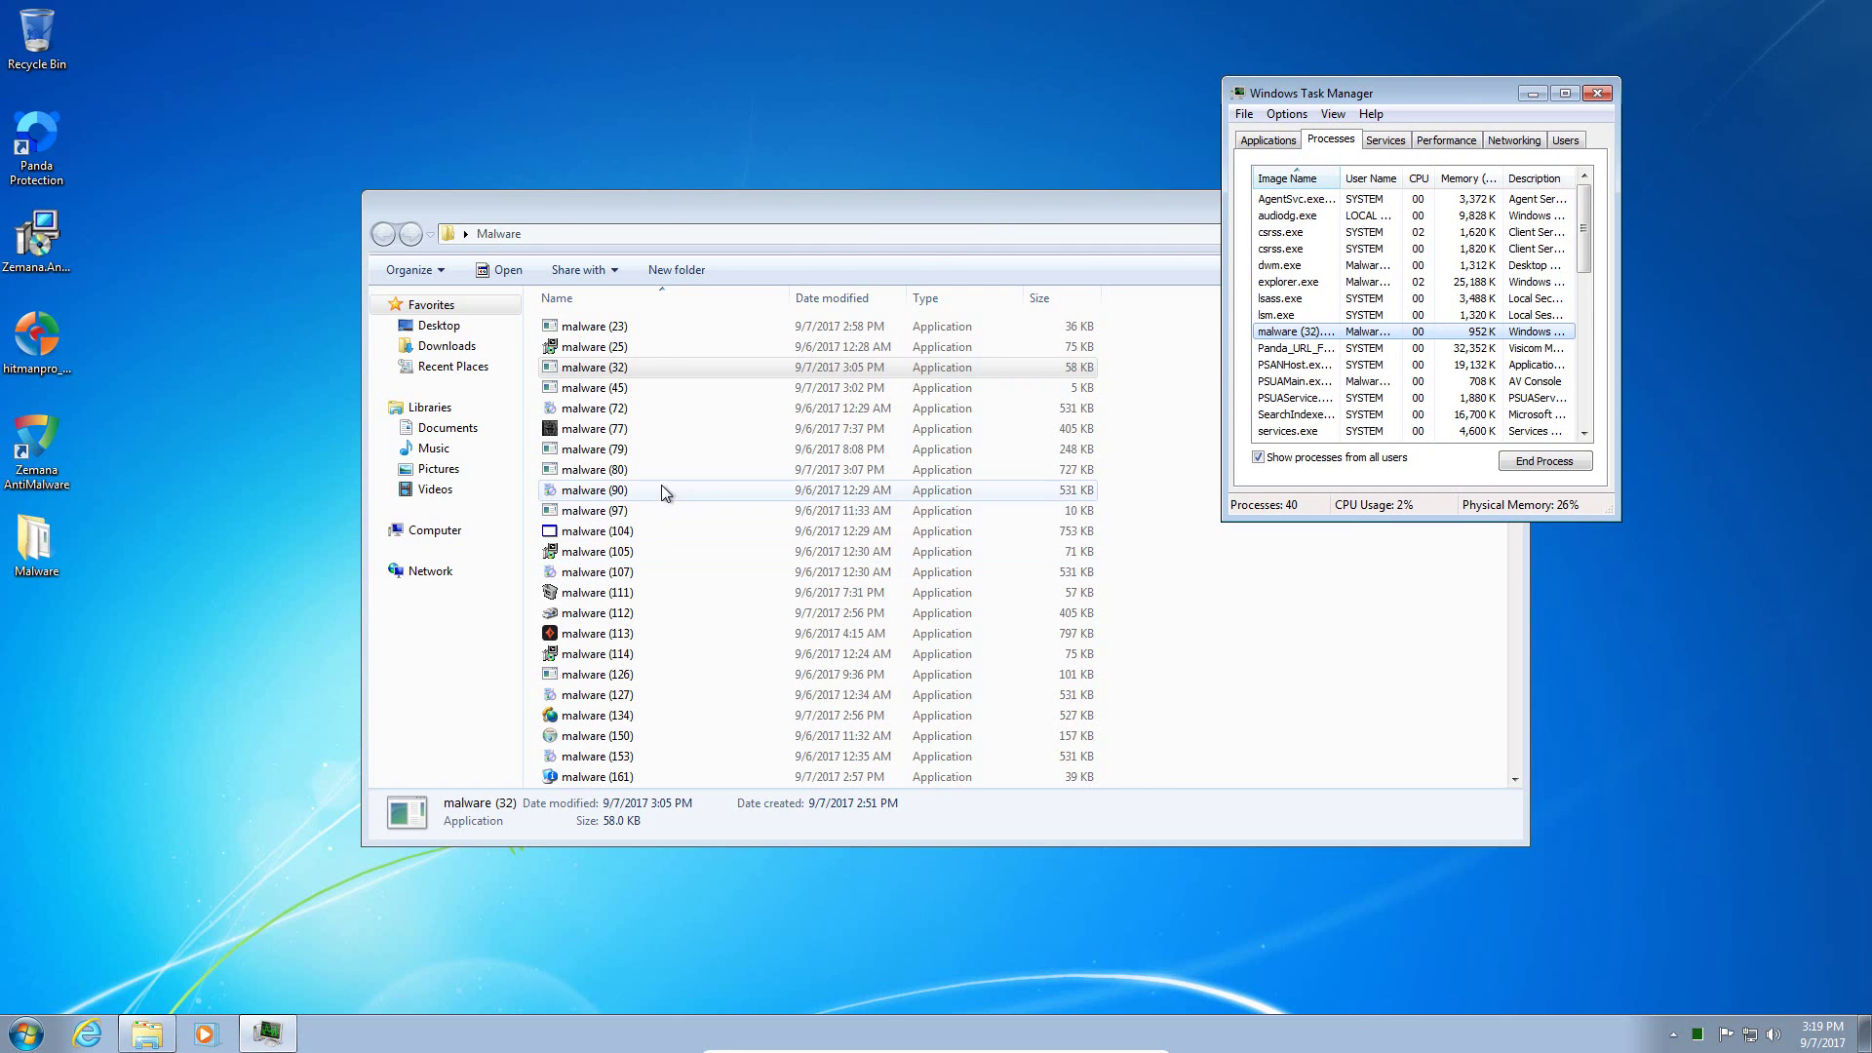
double_click(614, 532)
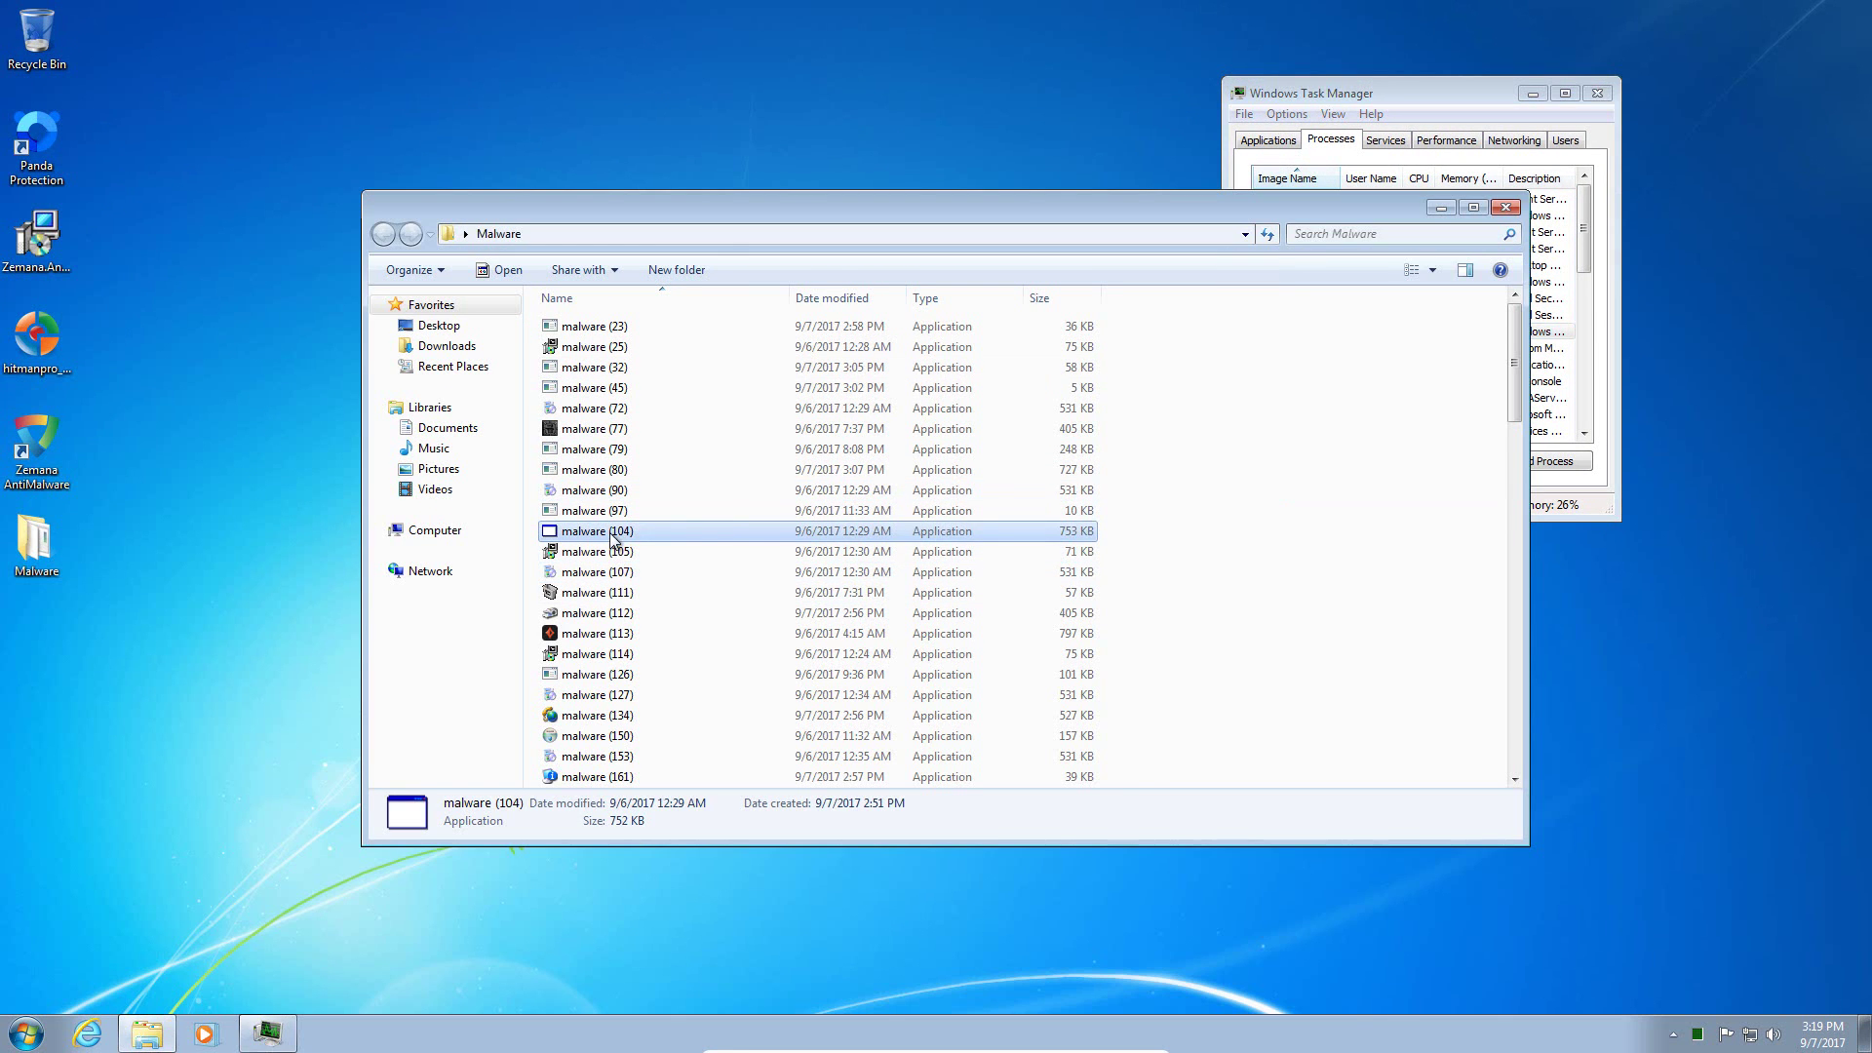
click(1616, 258)
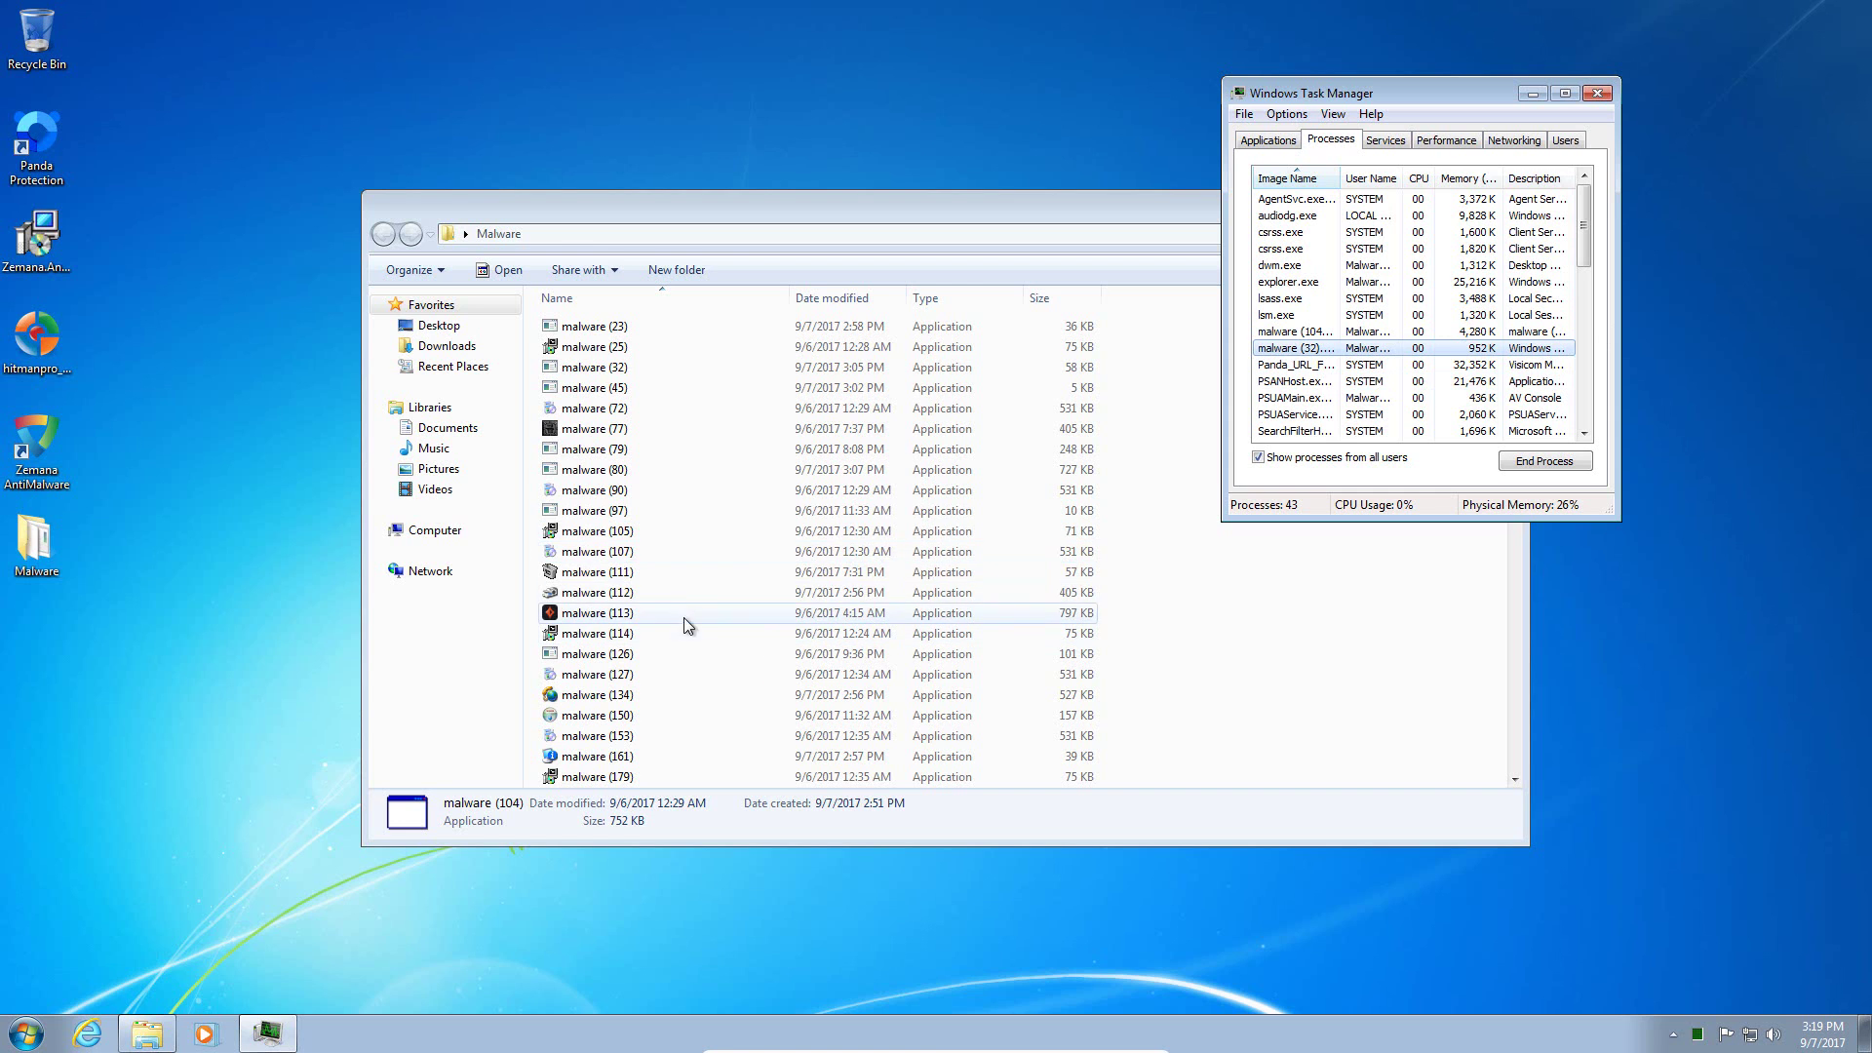
Step: Run malware samples 79, 45, 105 and 97, checking Task Manager after each
double_click(657, 448)
click(1484, 105)
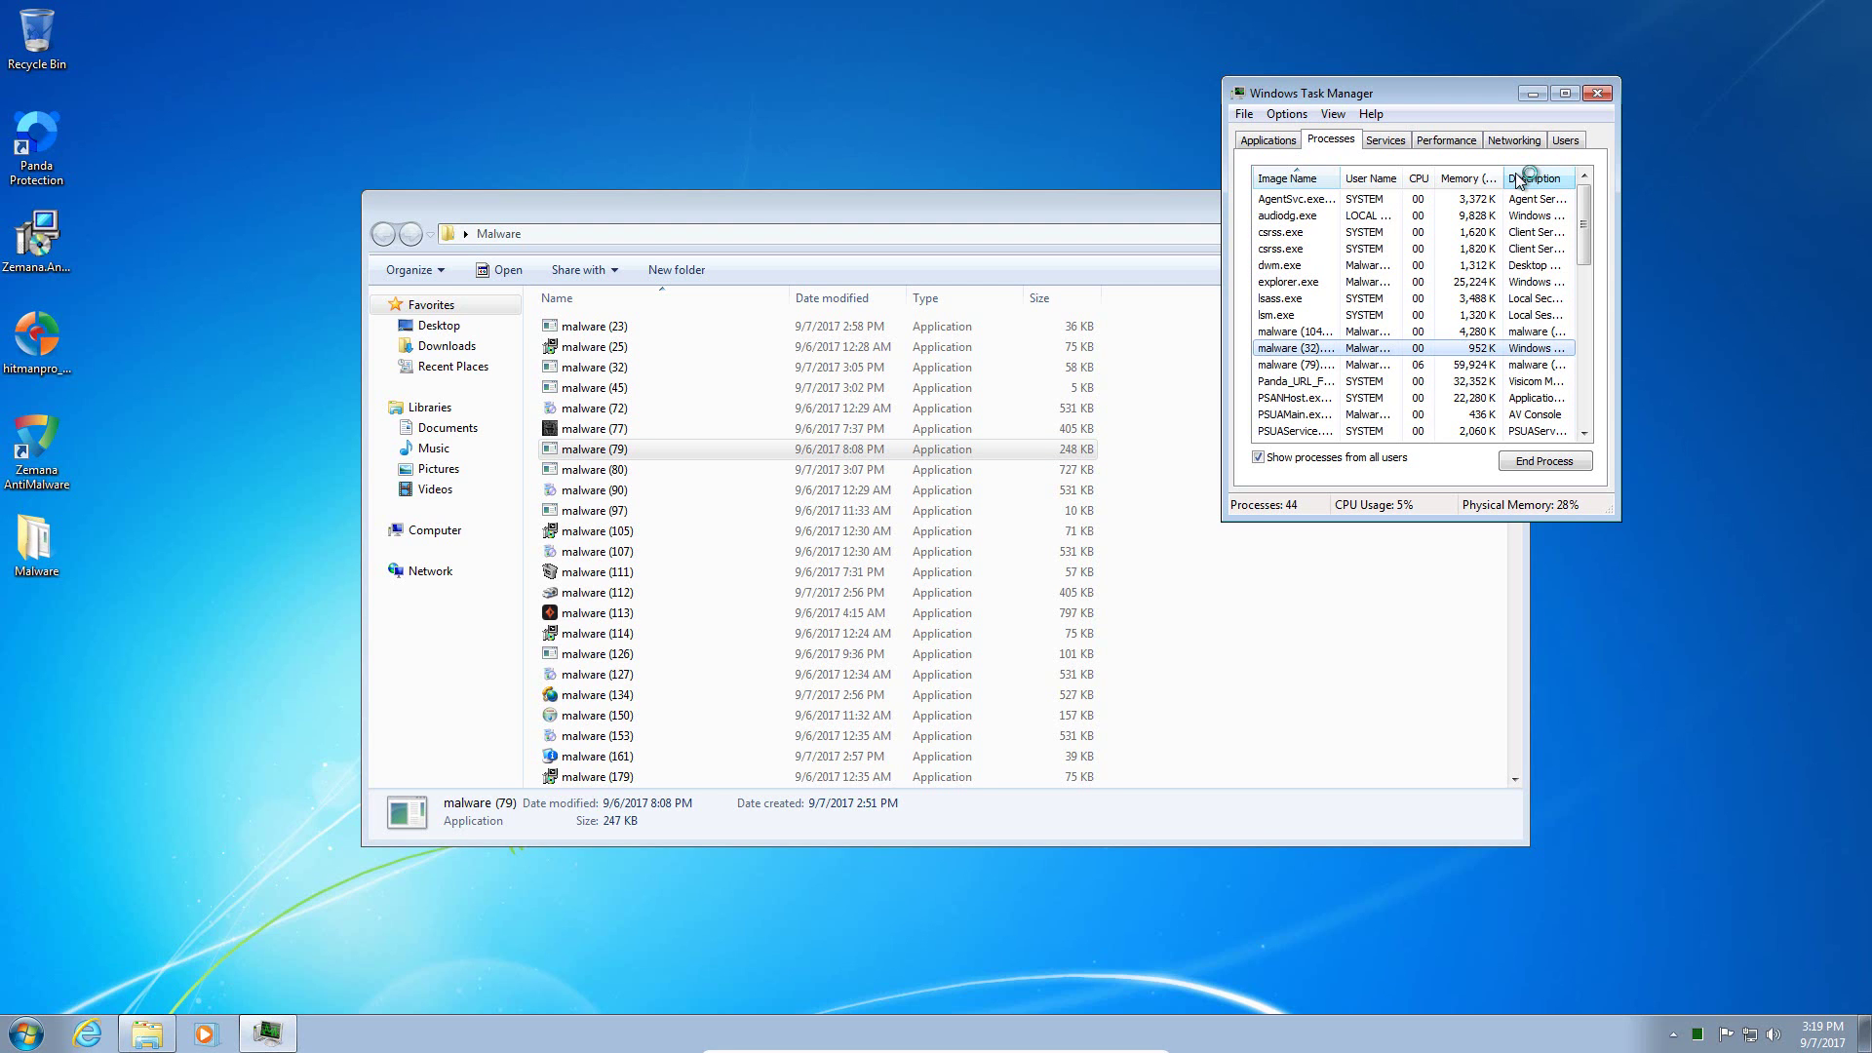
double_click(618, 389)
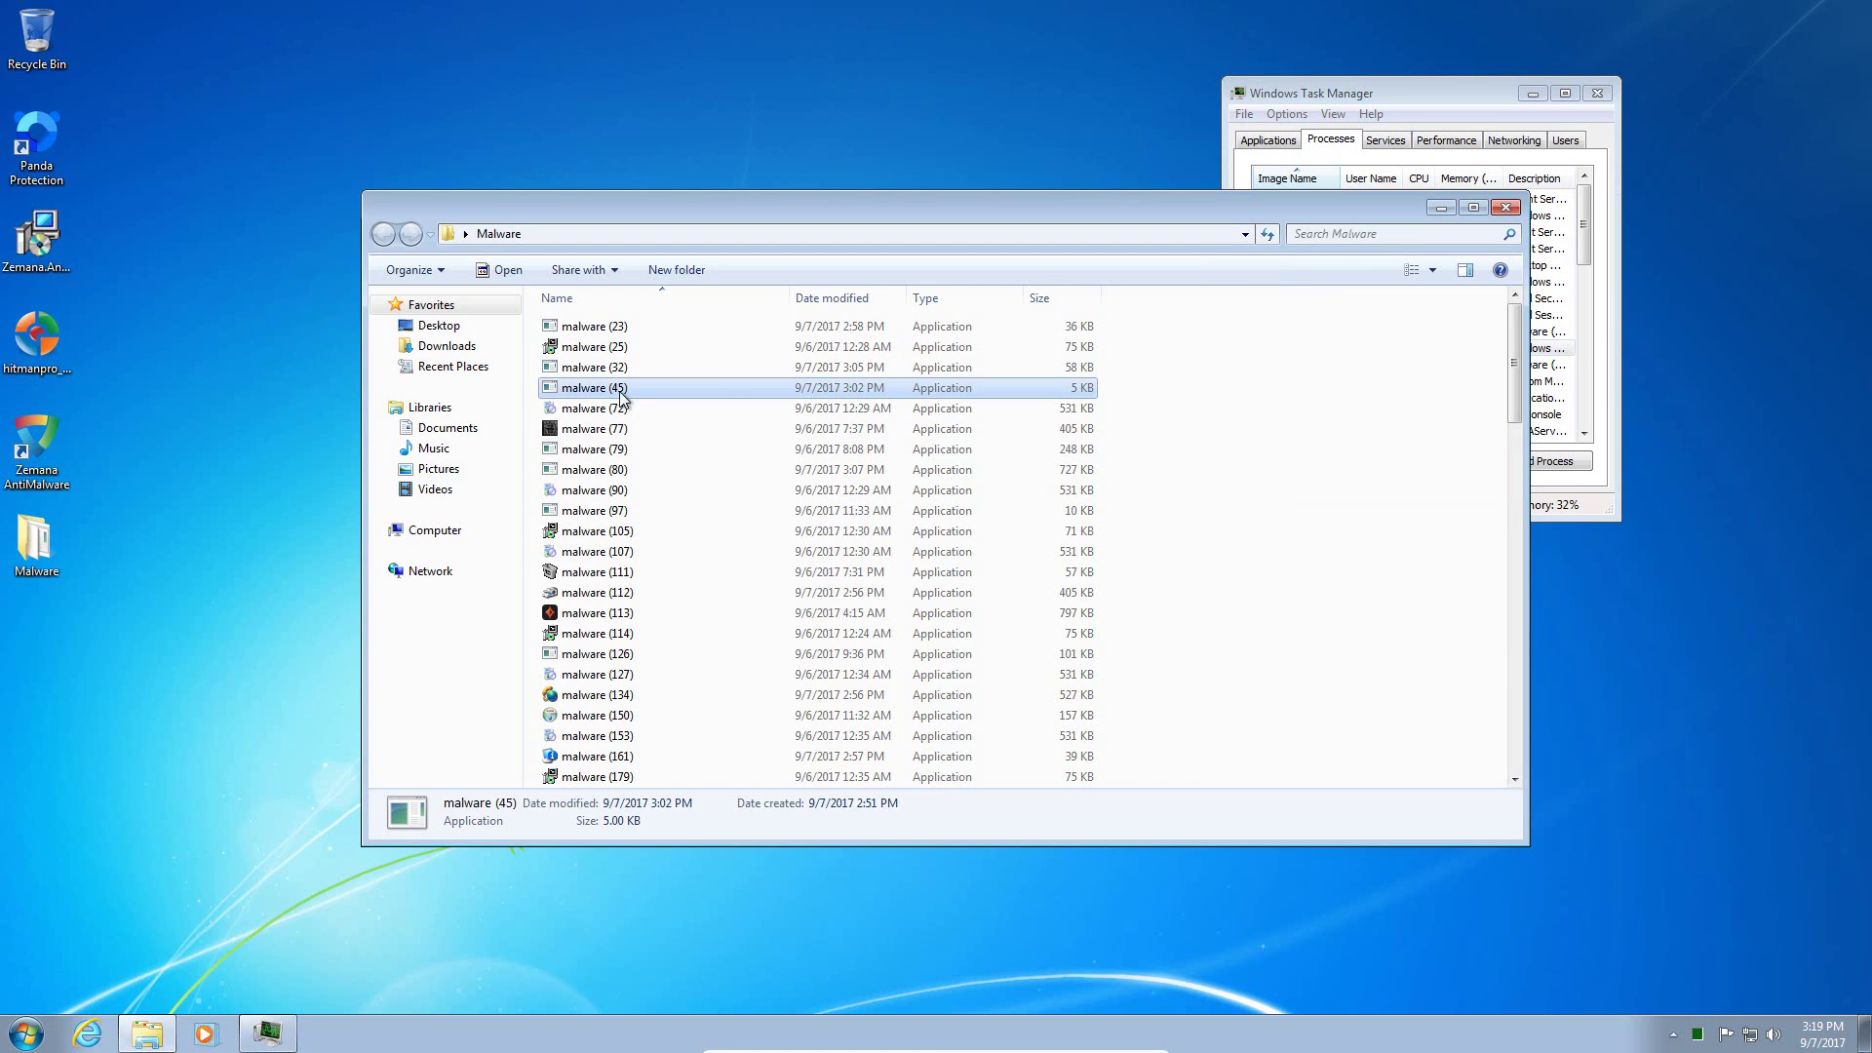
click(1484, 91)
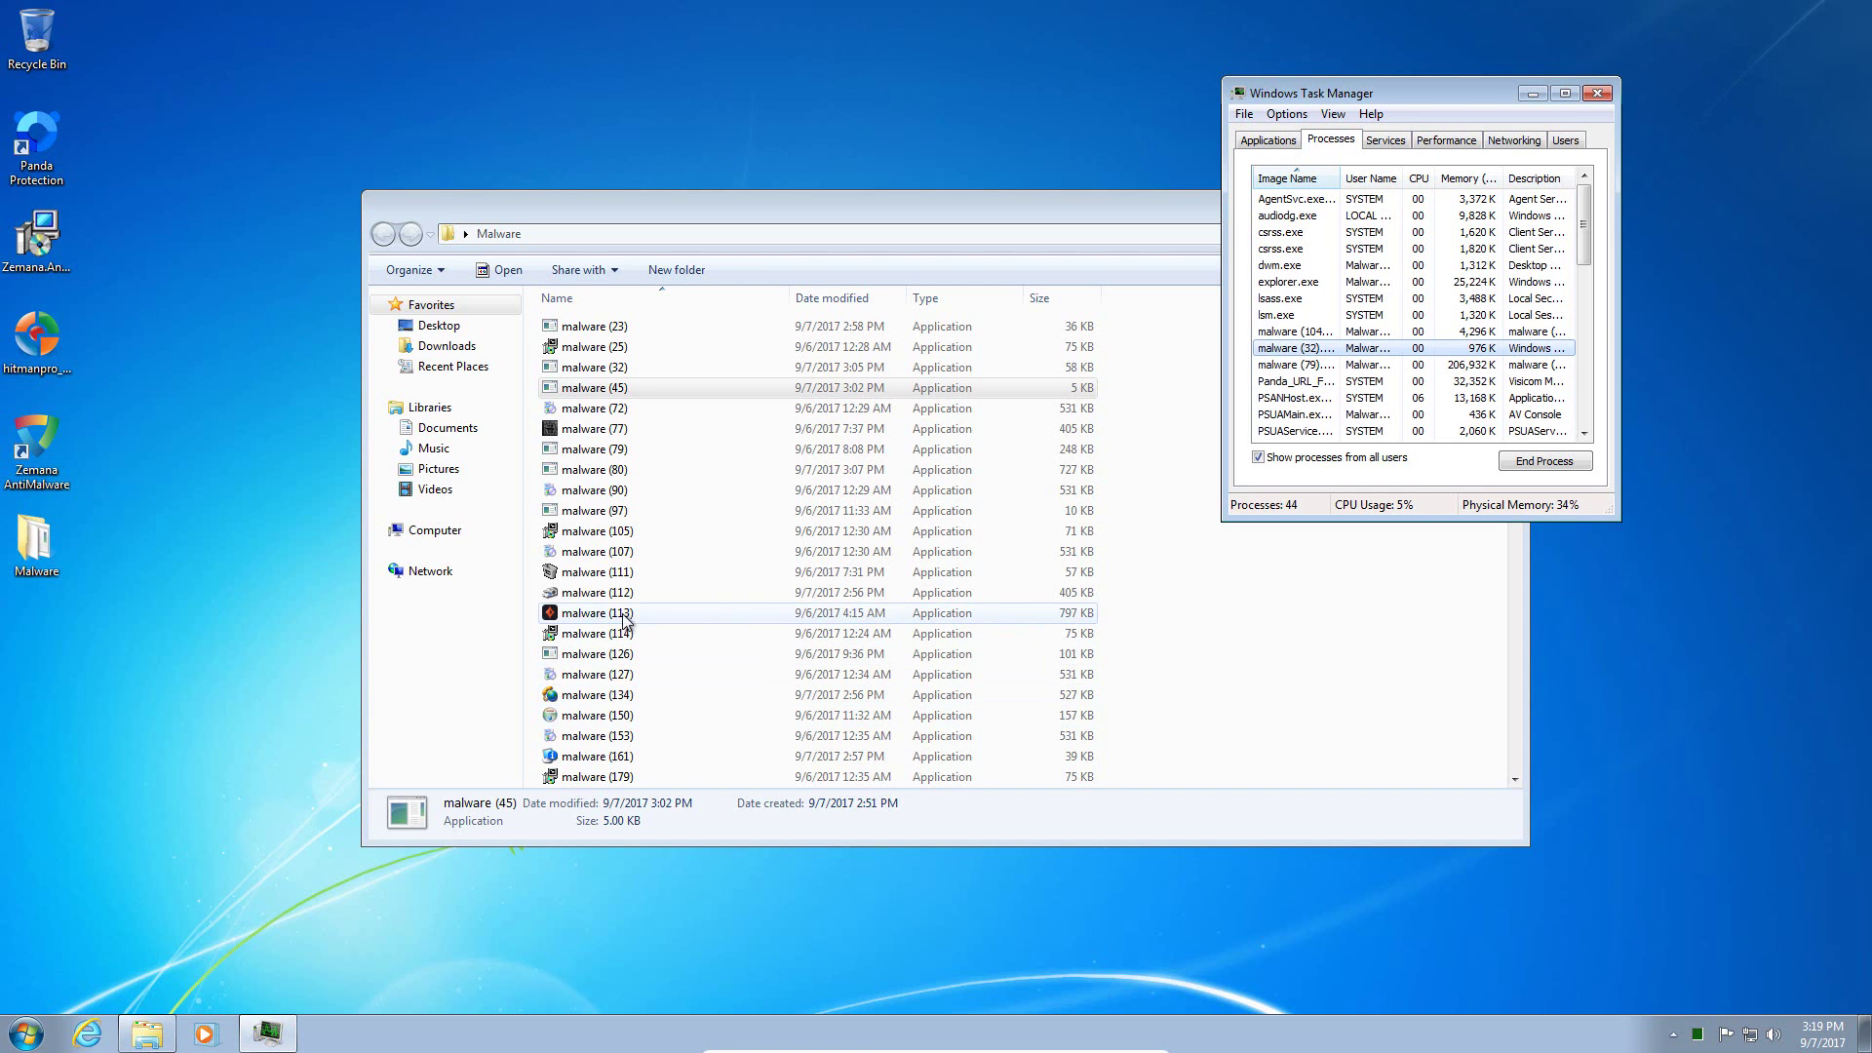
click(629, 531)
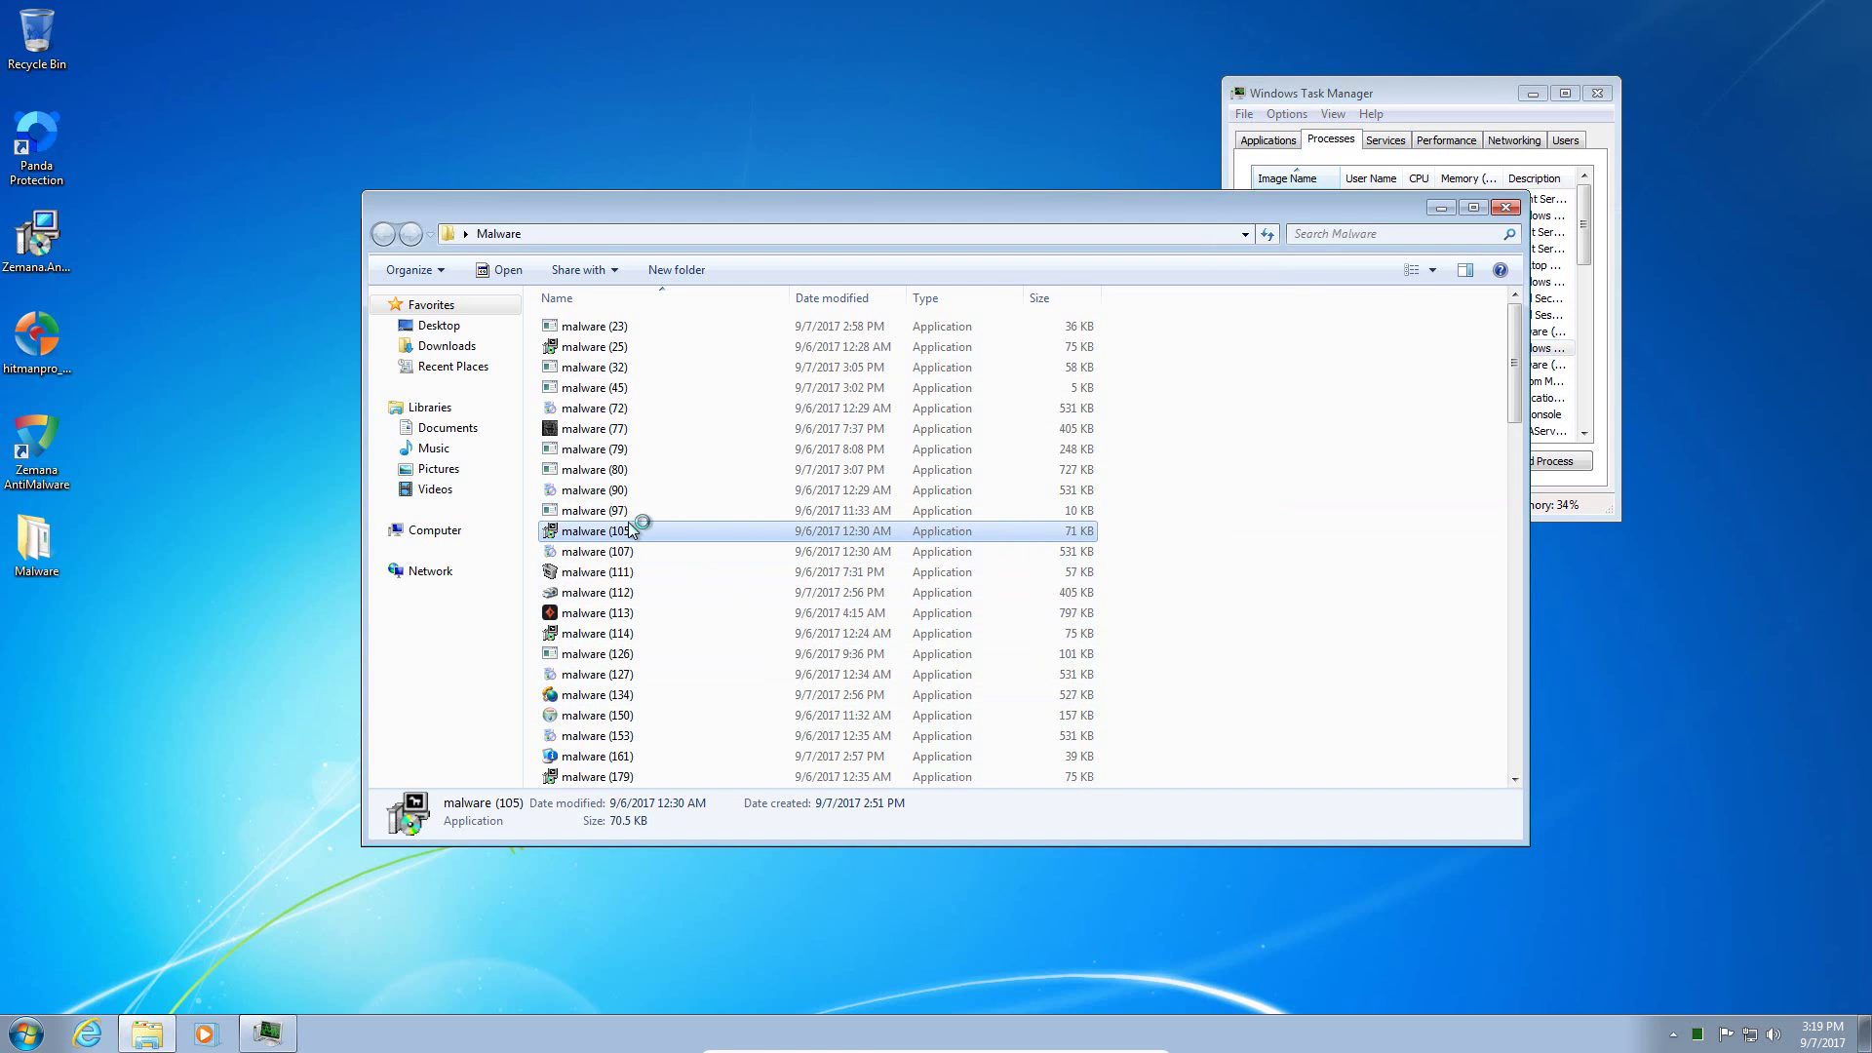
click(1499, 94)
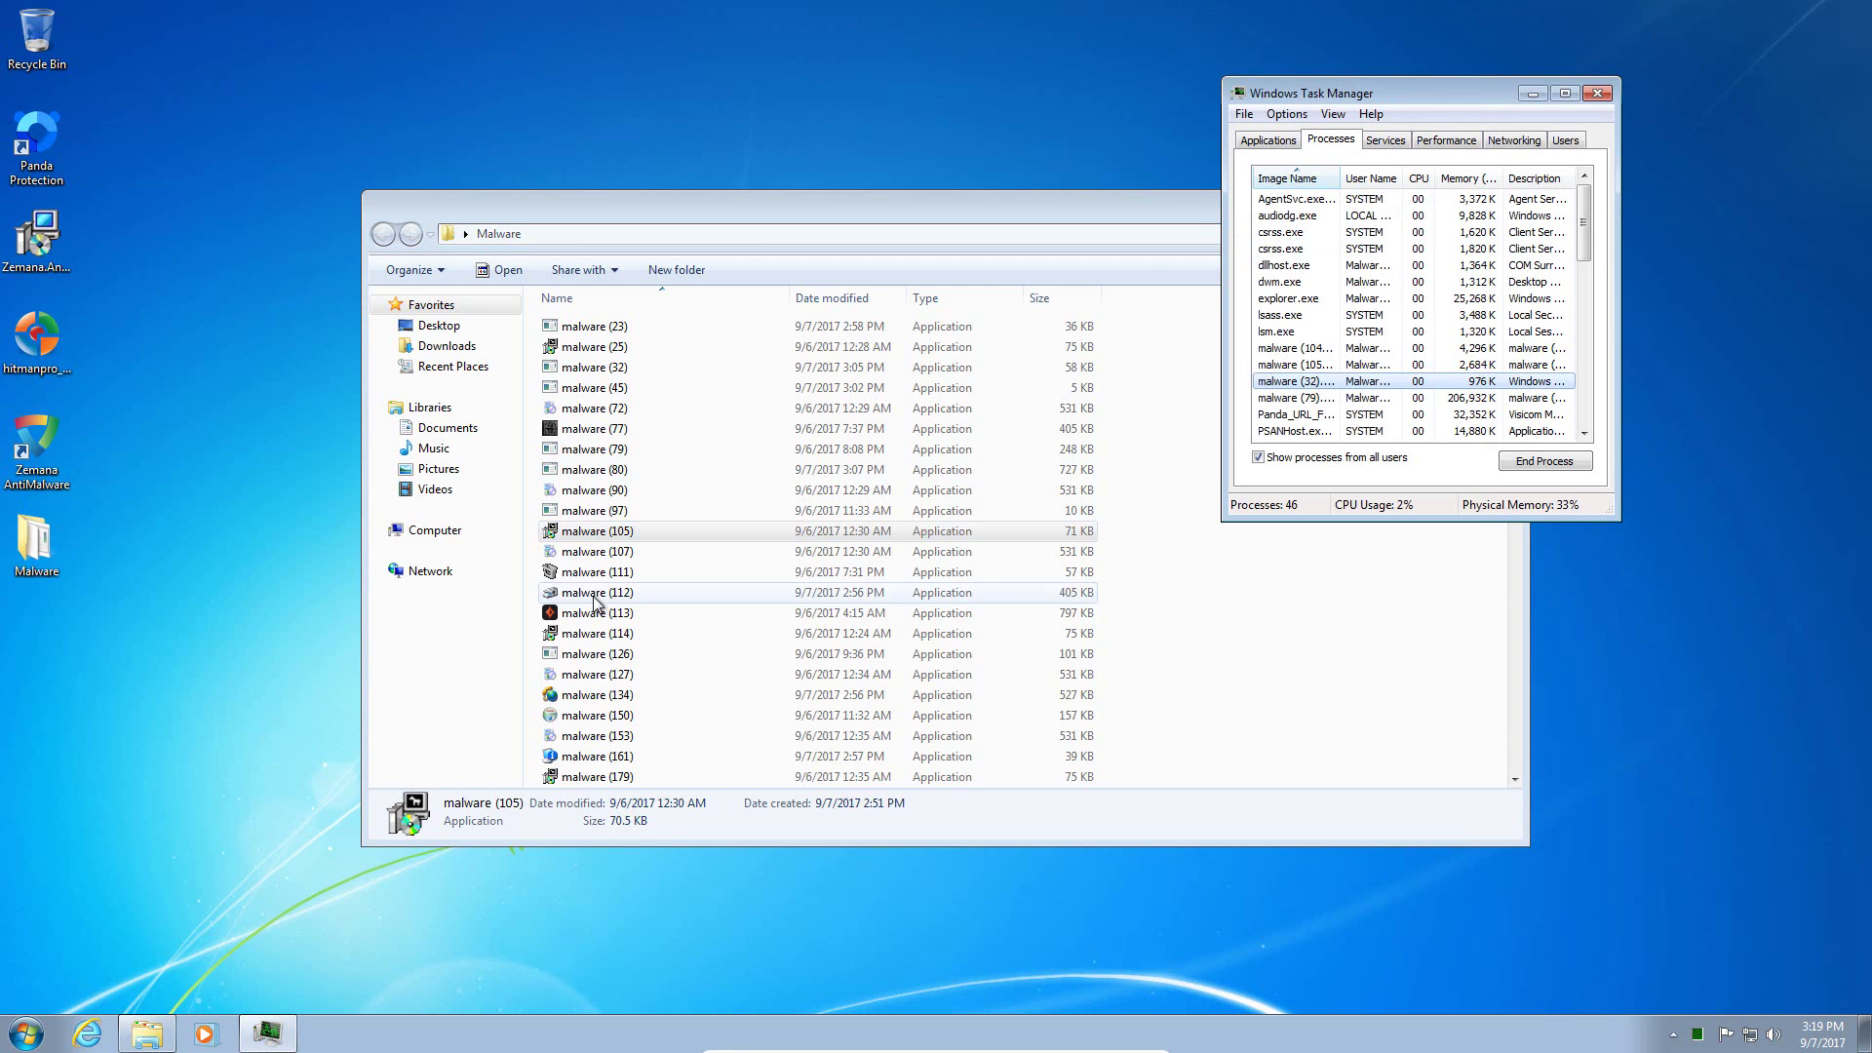
click(586, 512)
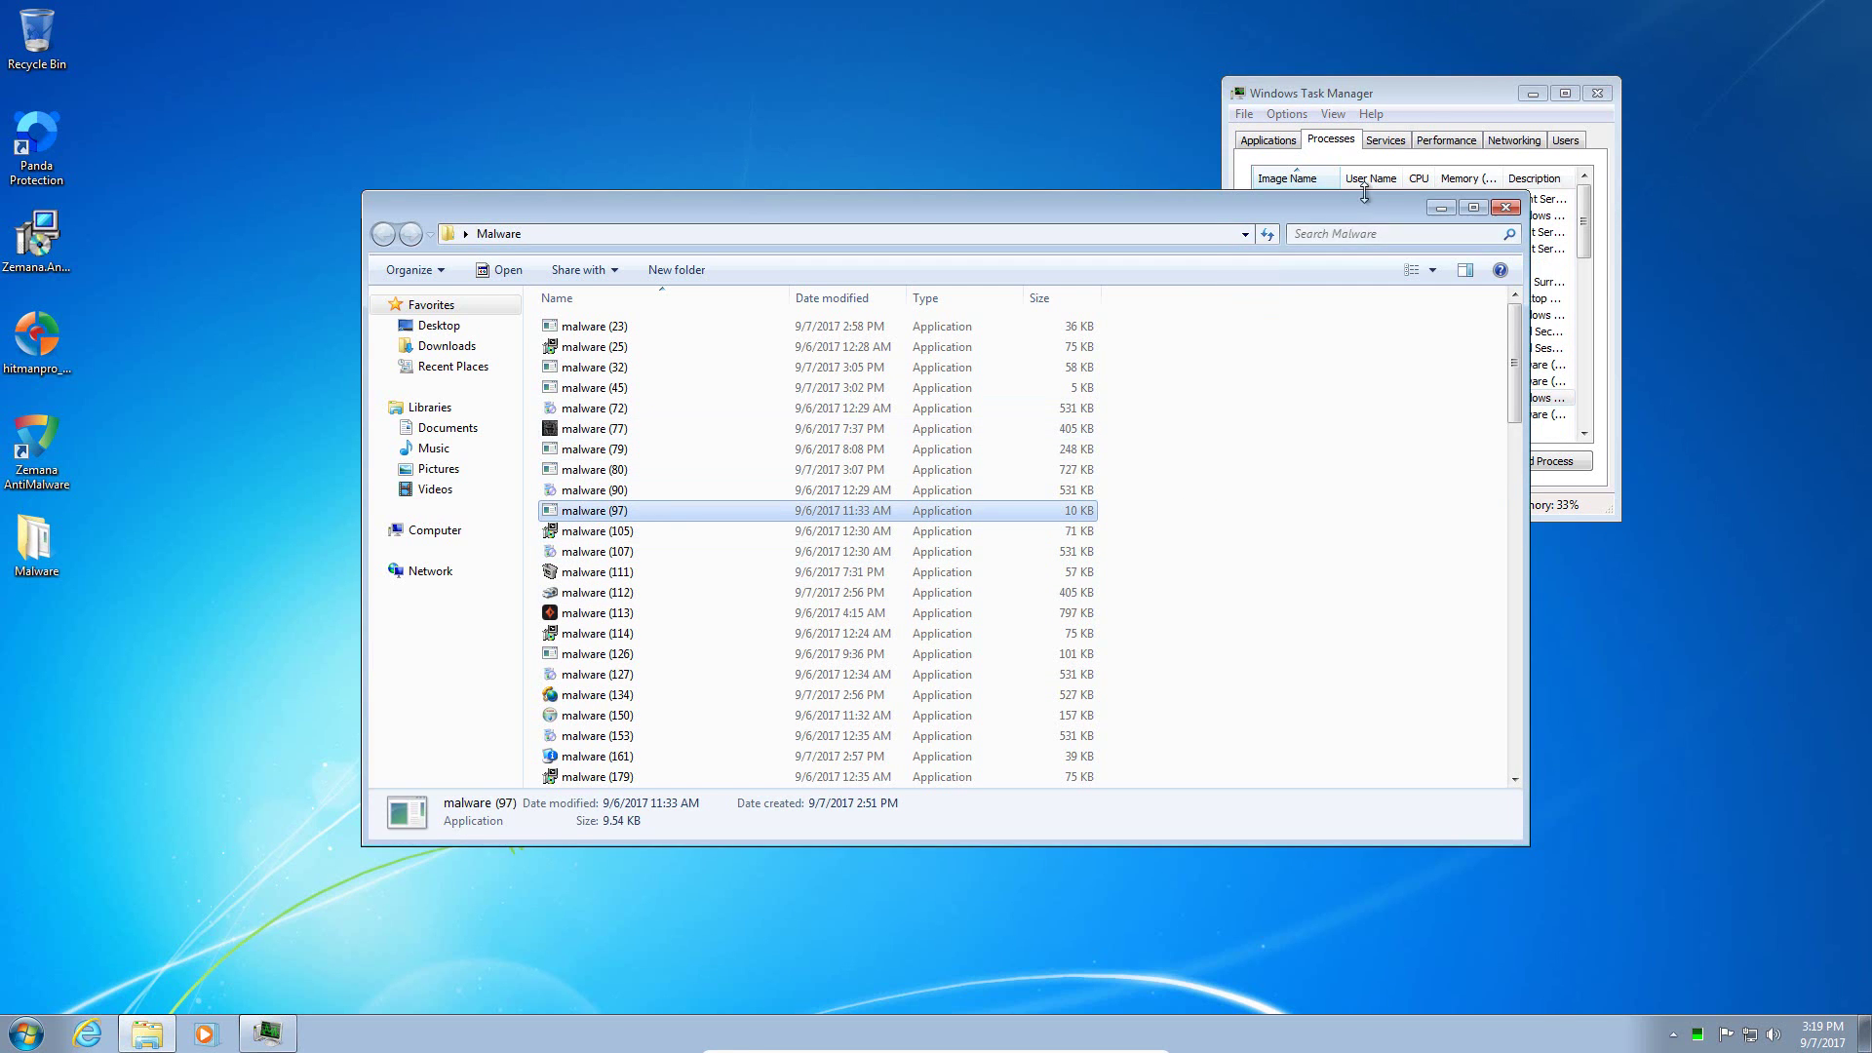
click(1398, 98)
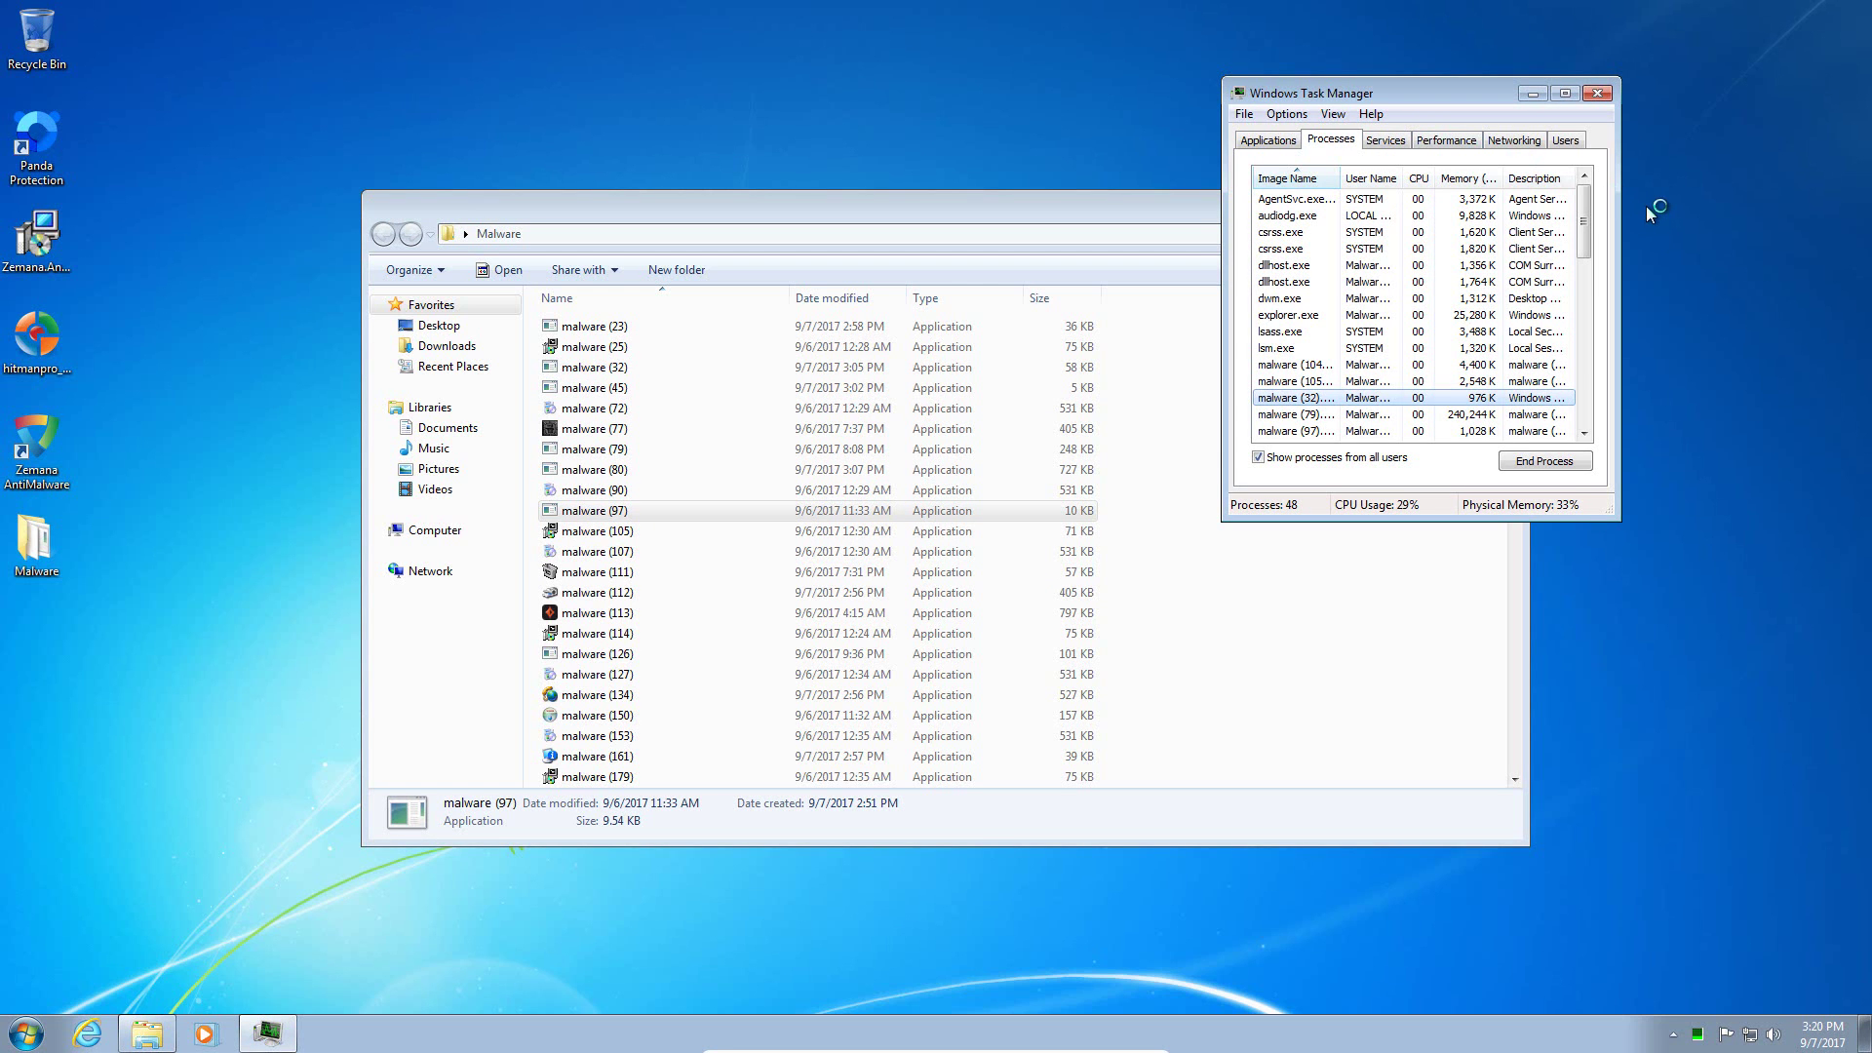
Step: Run malware (161) and check its process in Task Manager
scroll(936, 546, down, 3)
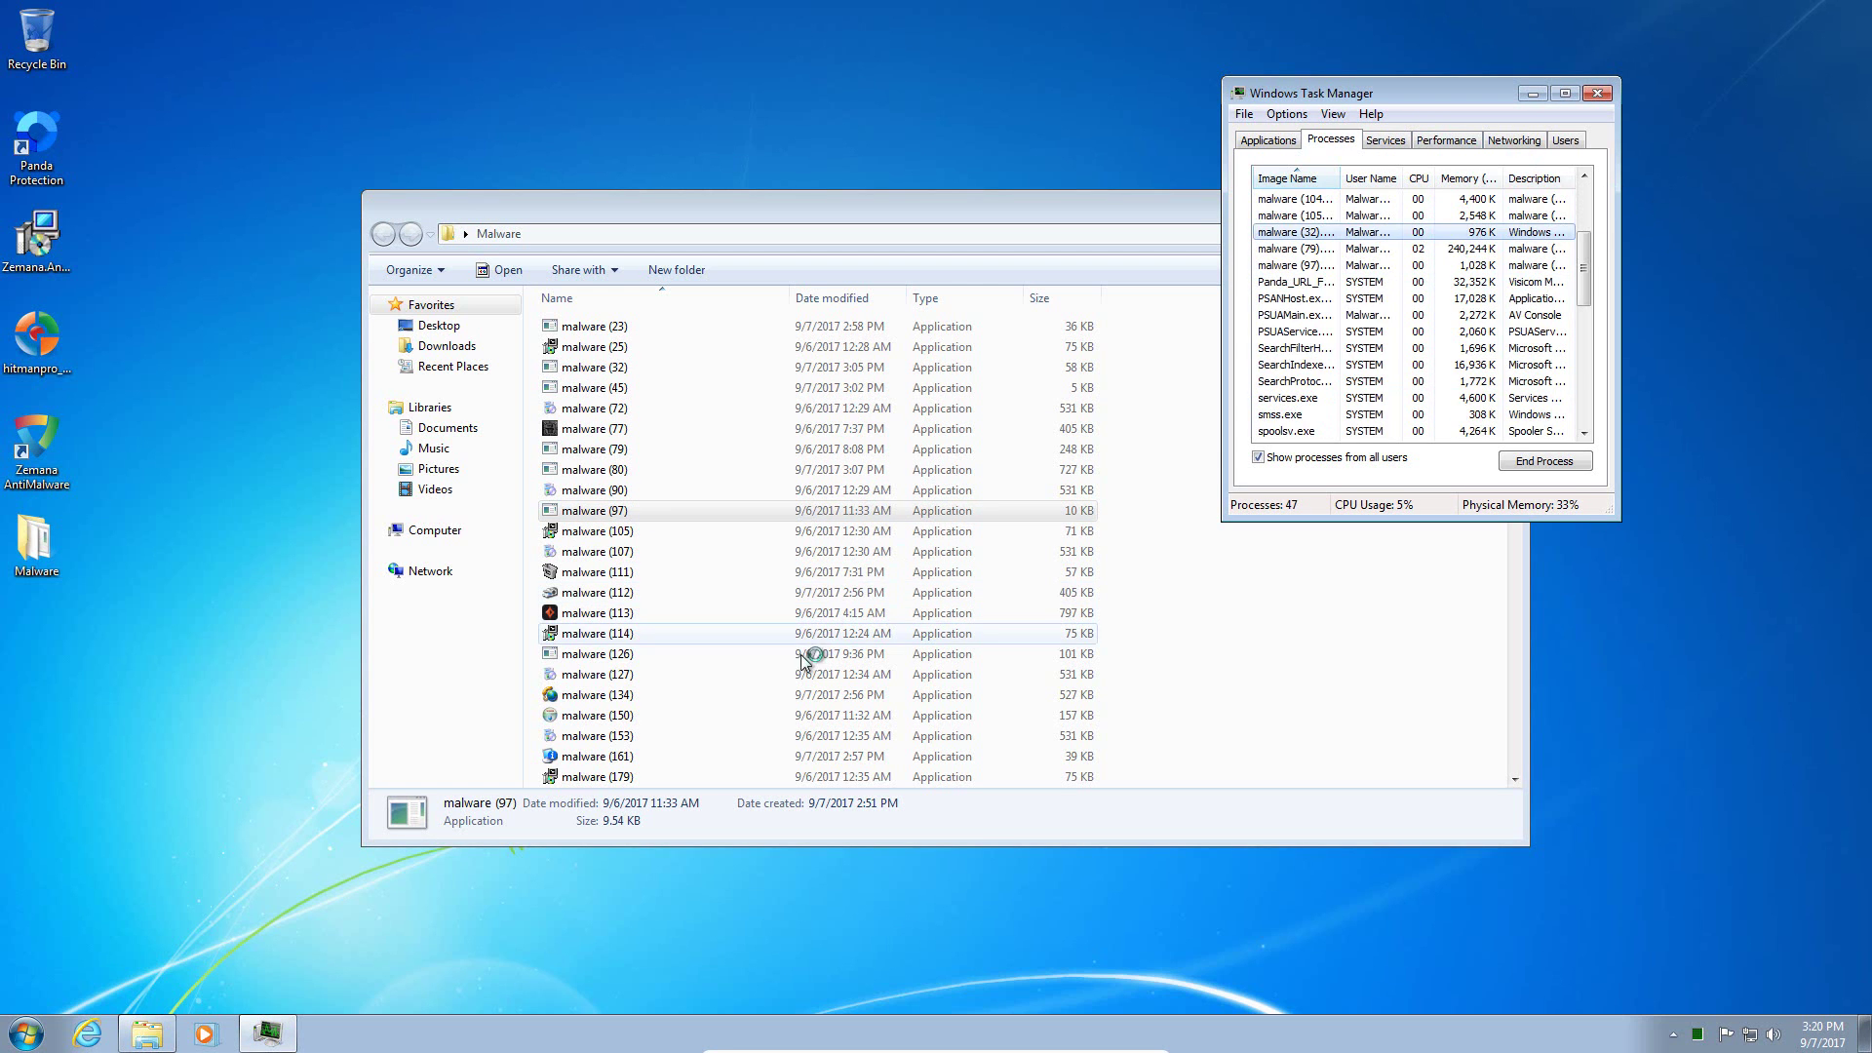
click(682, 756)
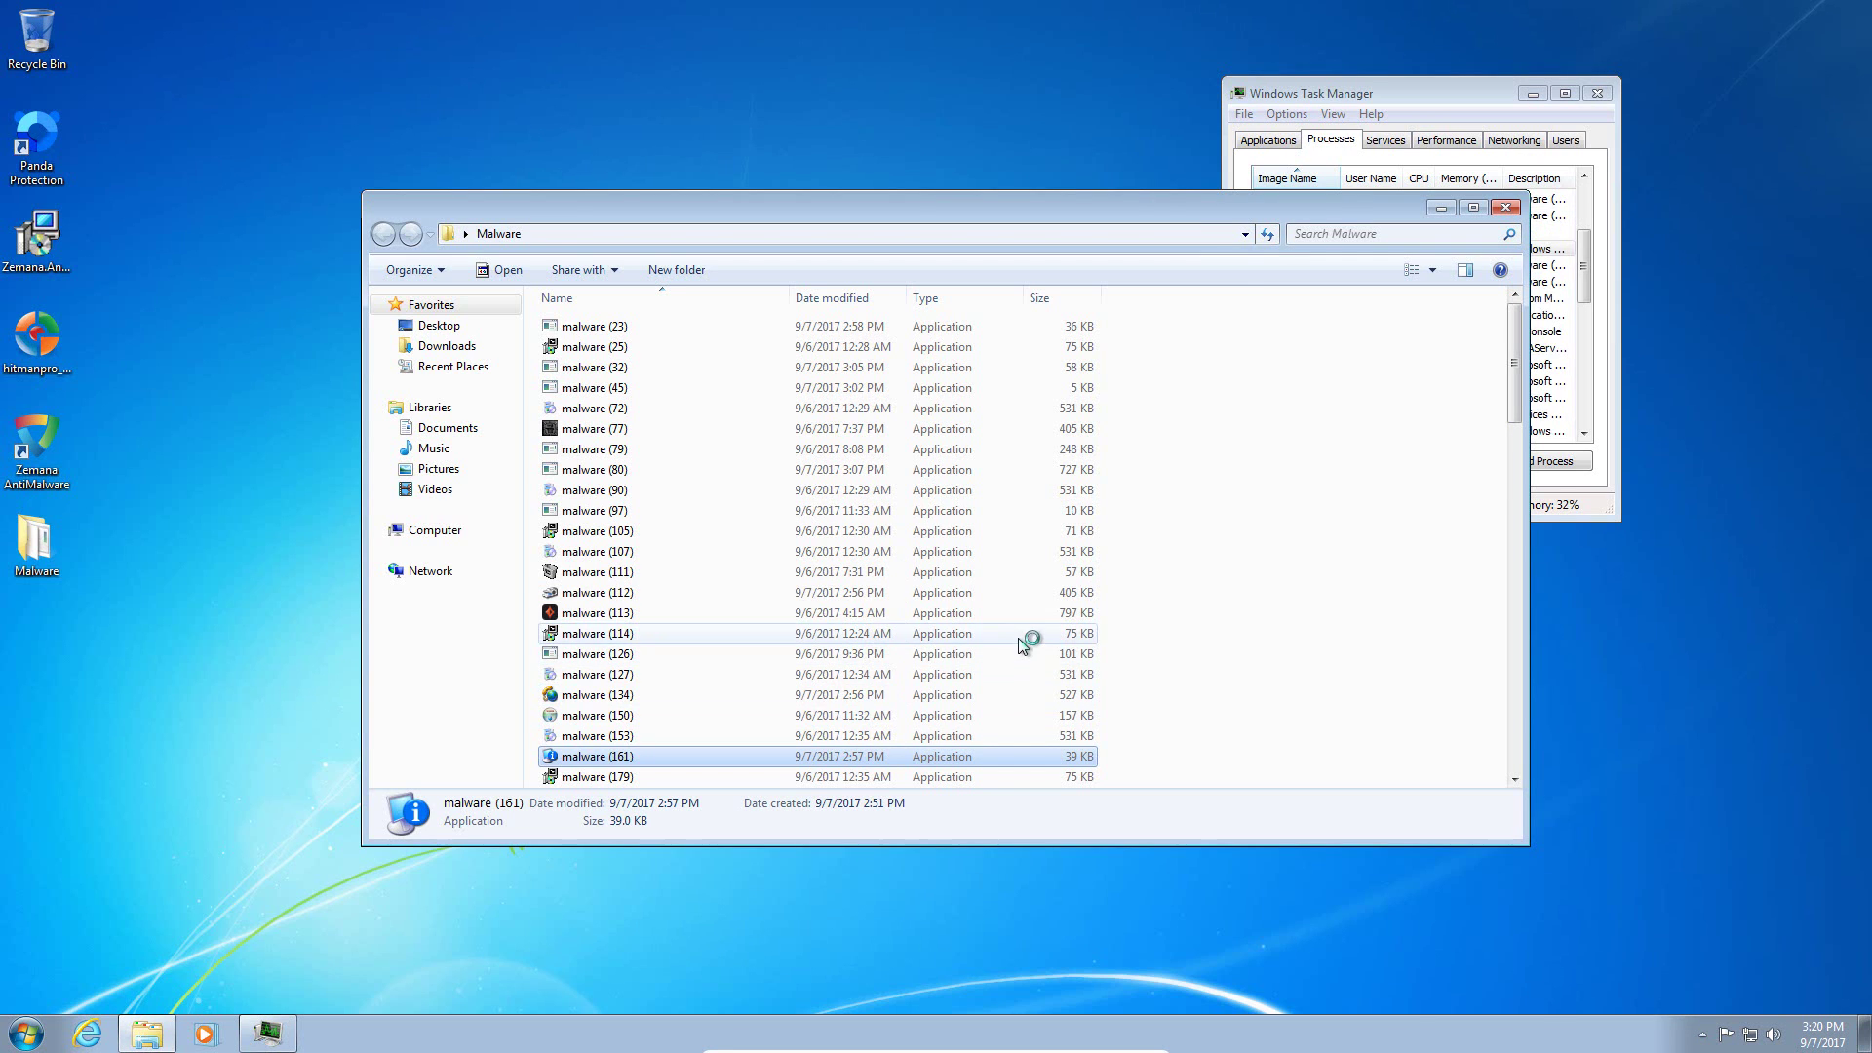
click(1416, 107)
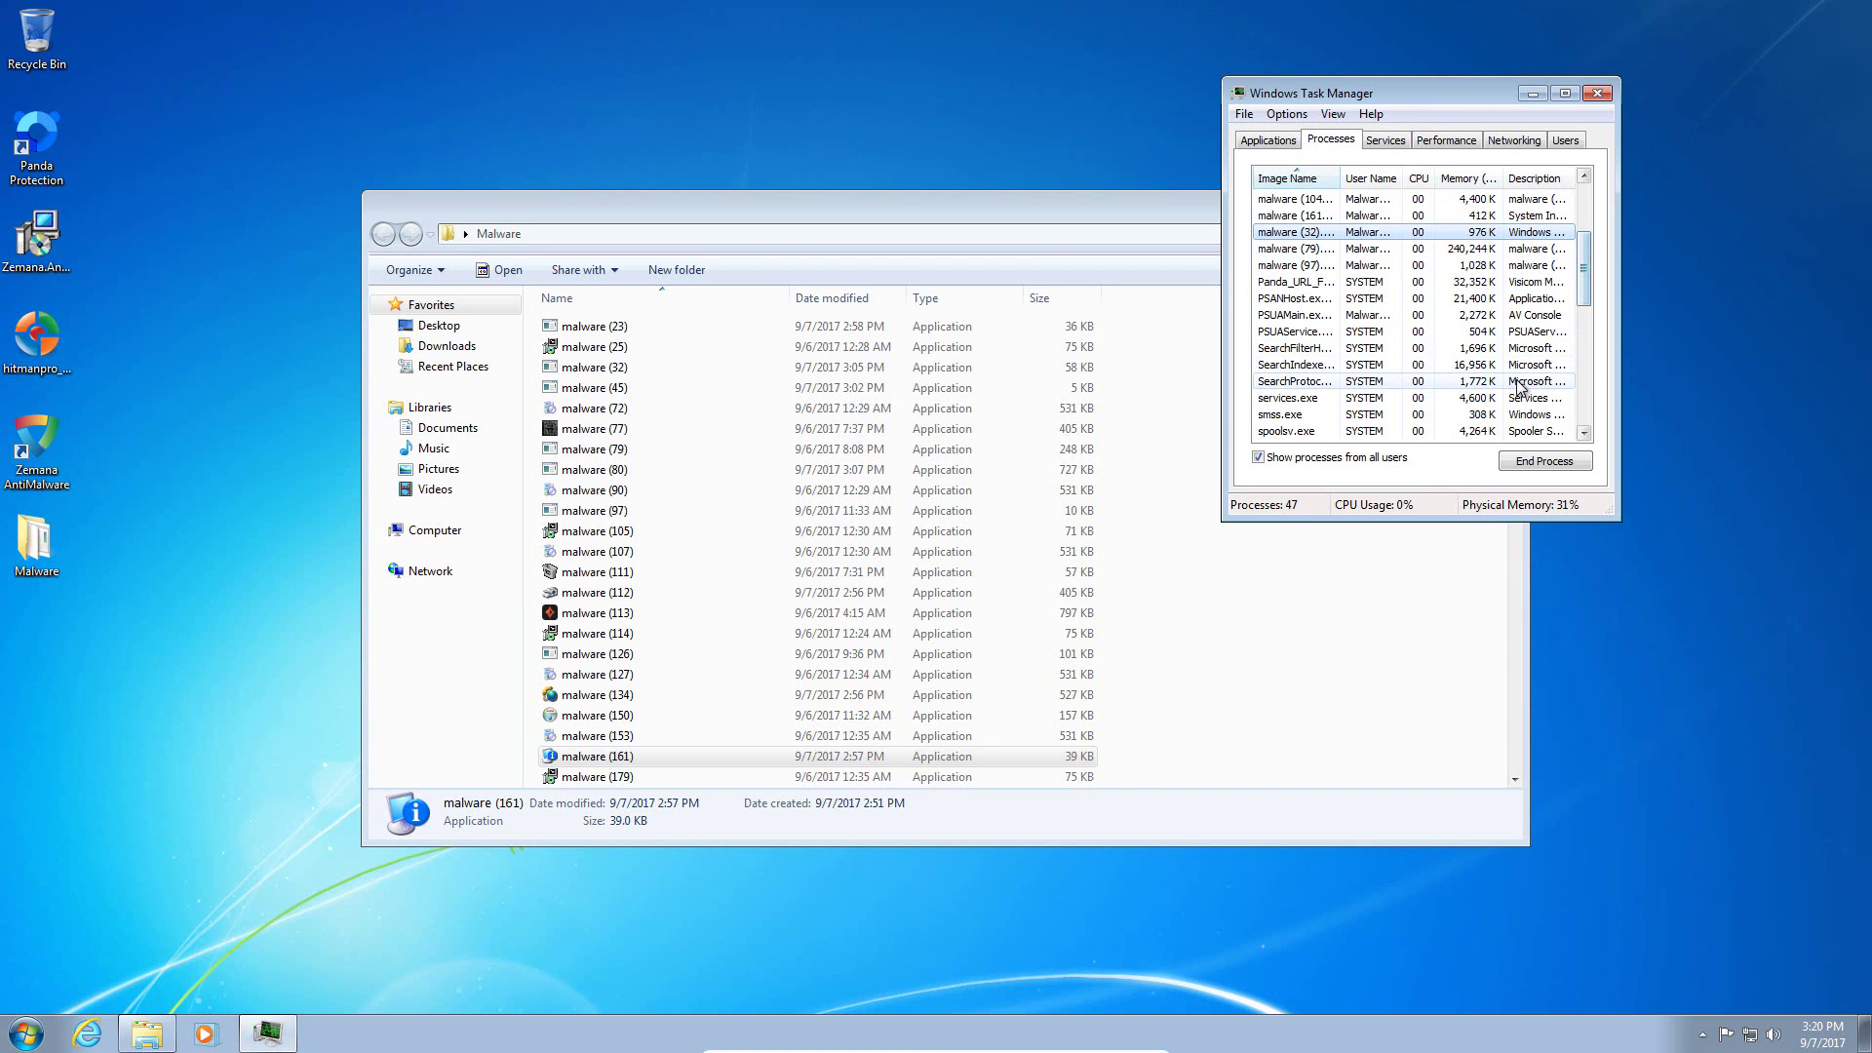
click(1456, 653)
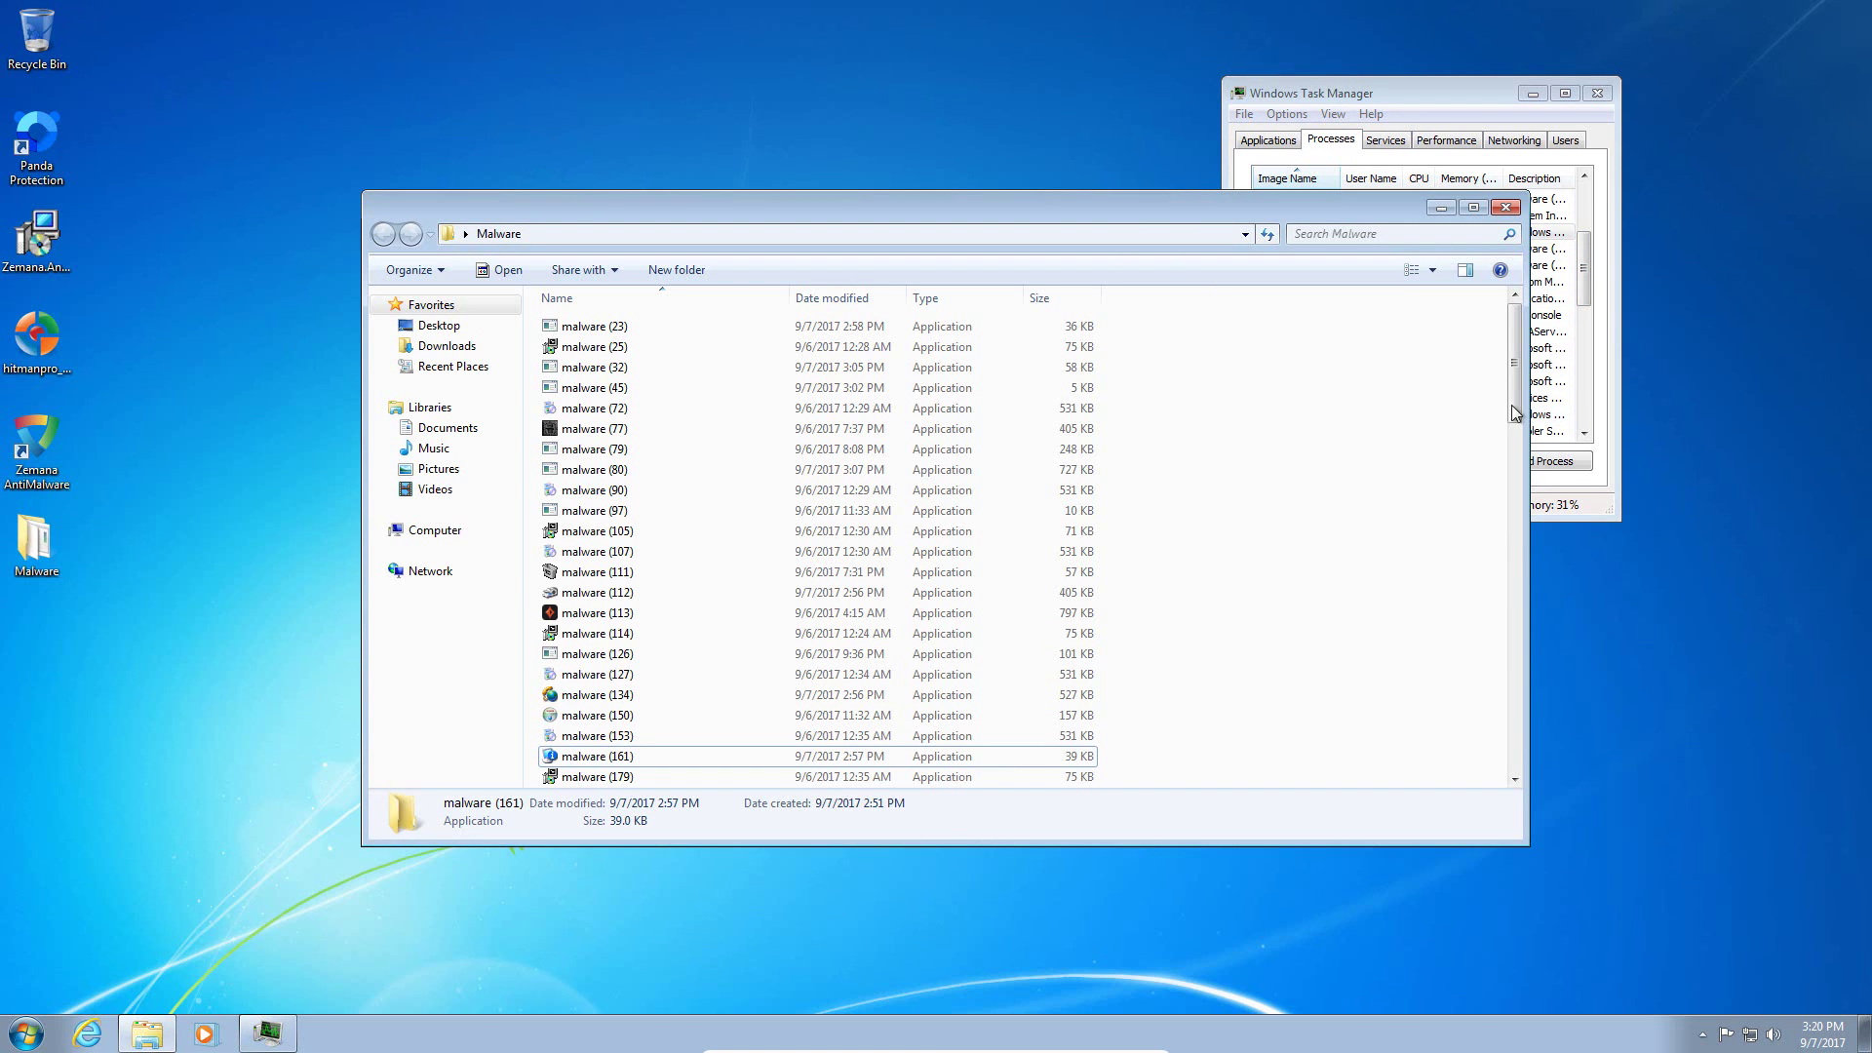
click(261, 1032)
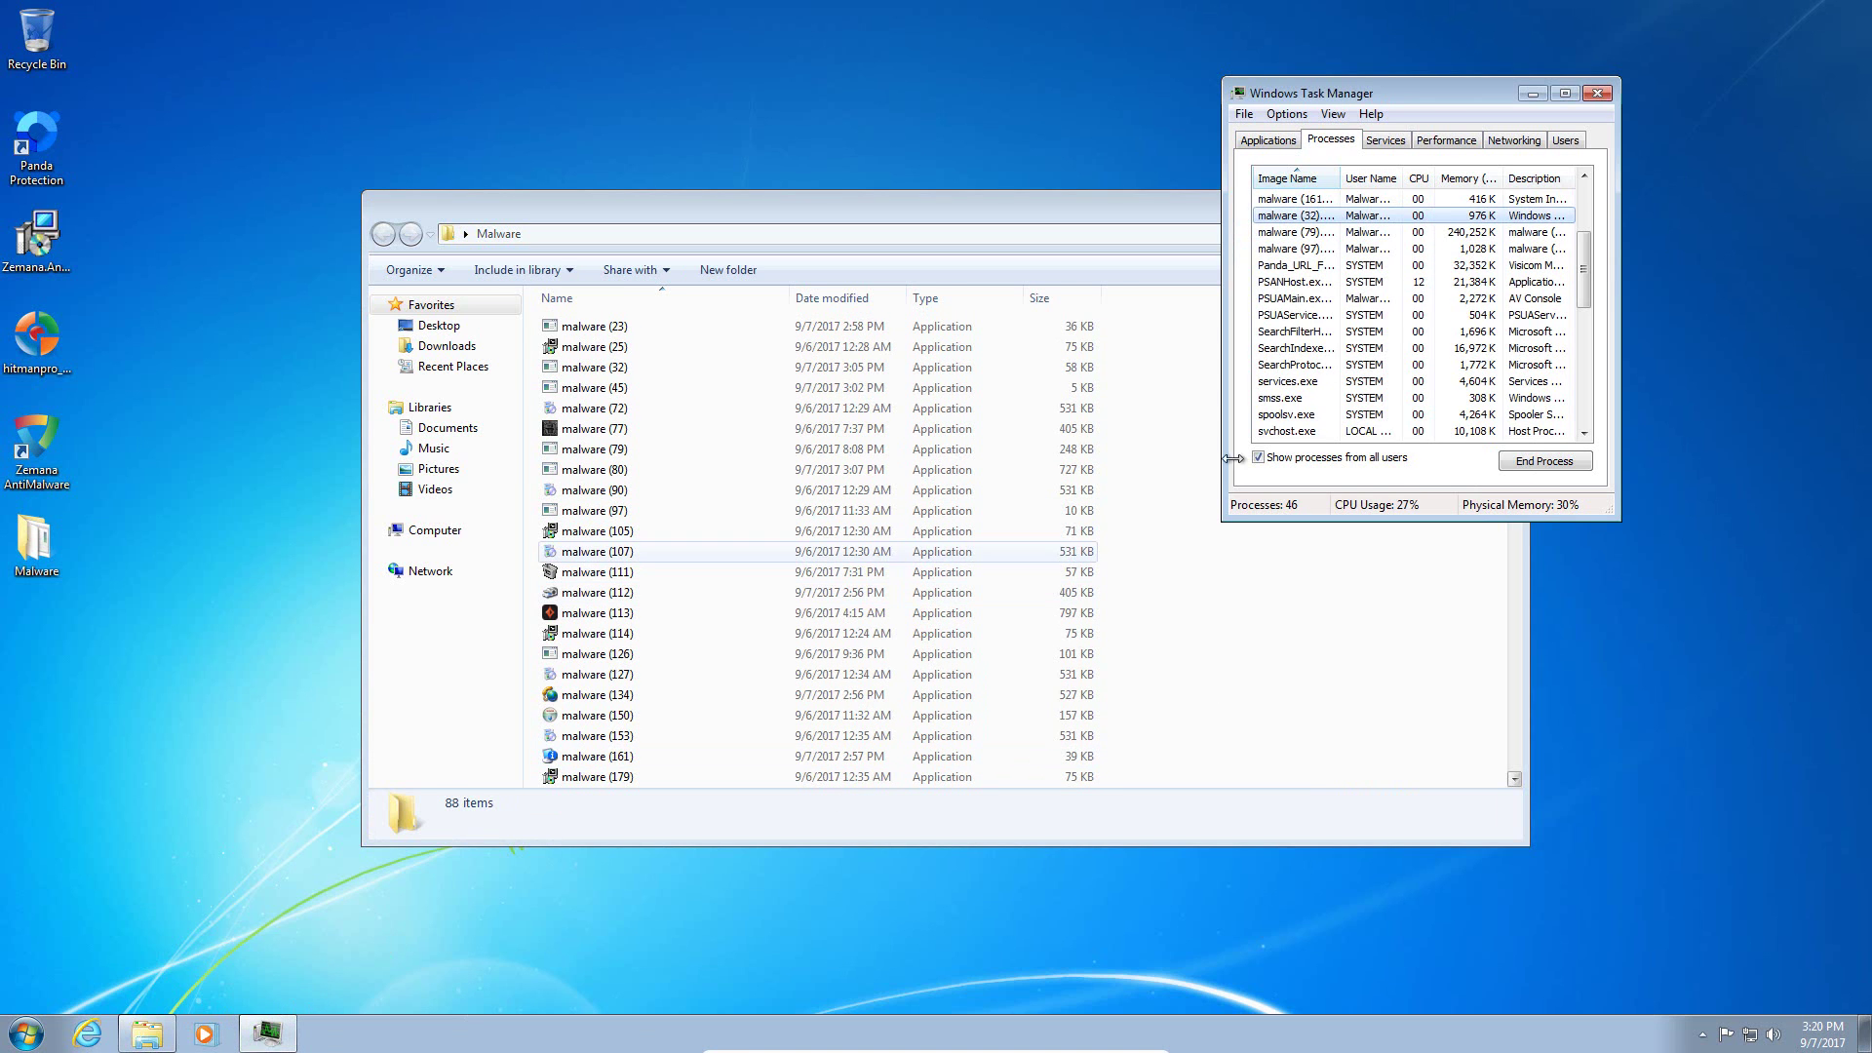
click(1402, 639)
Step: Try malware (199), which triggers an access-denied error, and check Task Manager
scroll(1514, 390, down, 3)
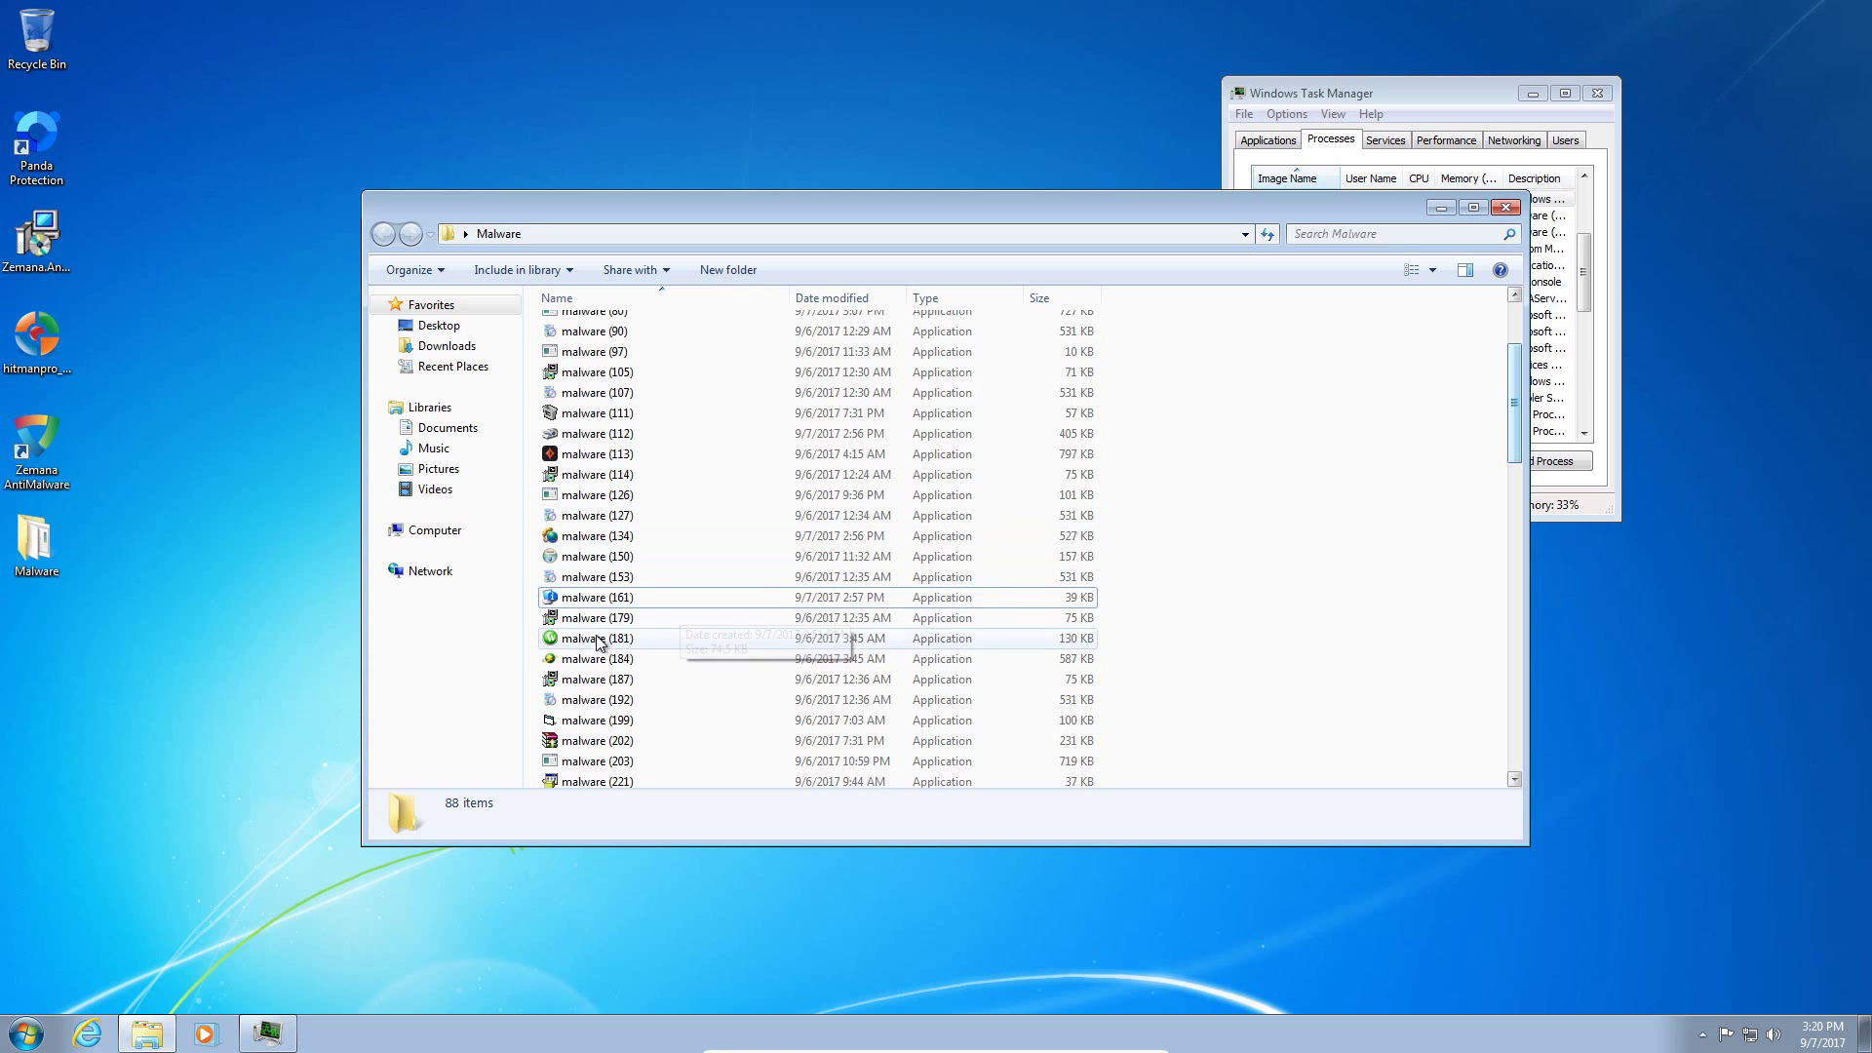
click(613, 728)
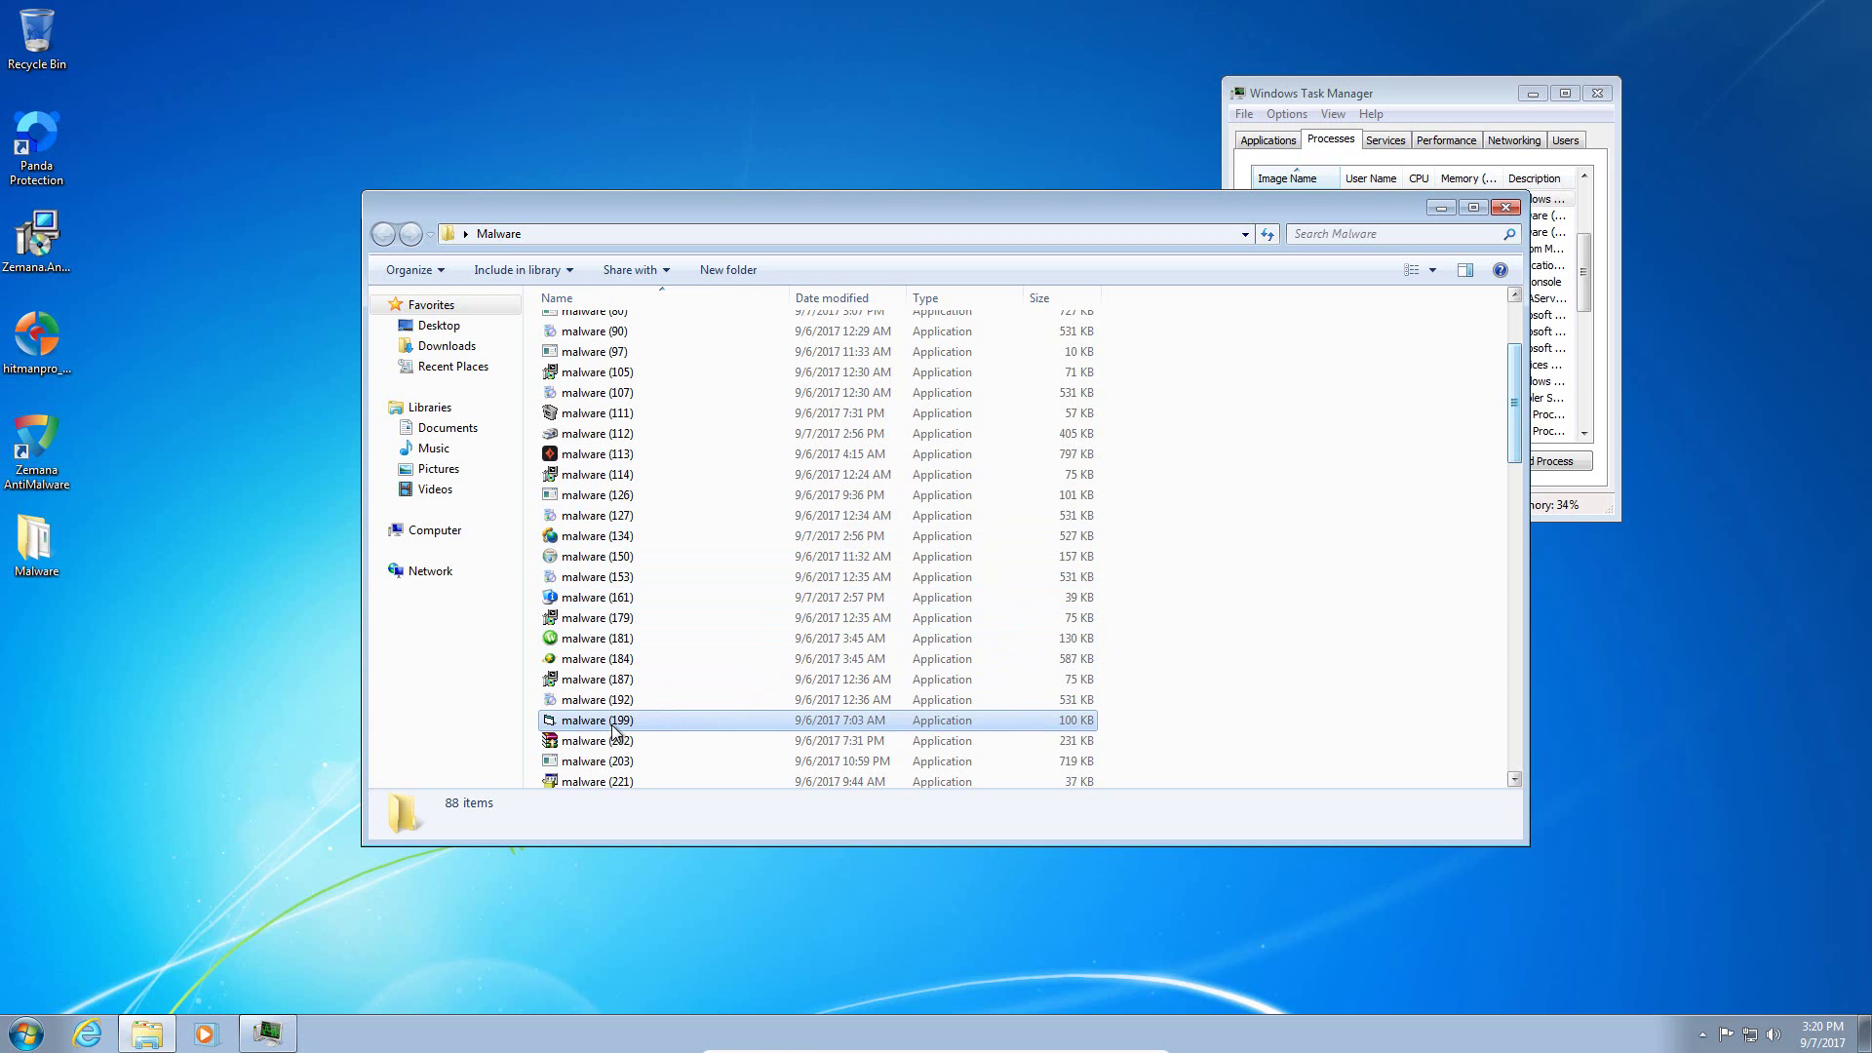
click(1424, 89)
drag(1589, 287, 1588, 231)
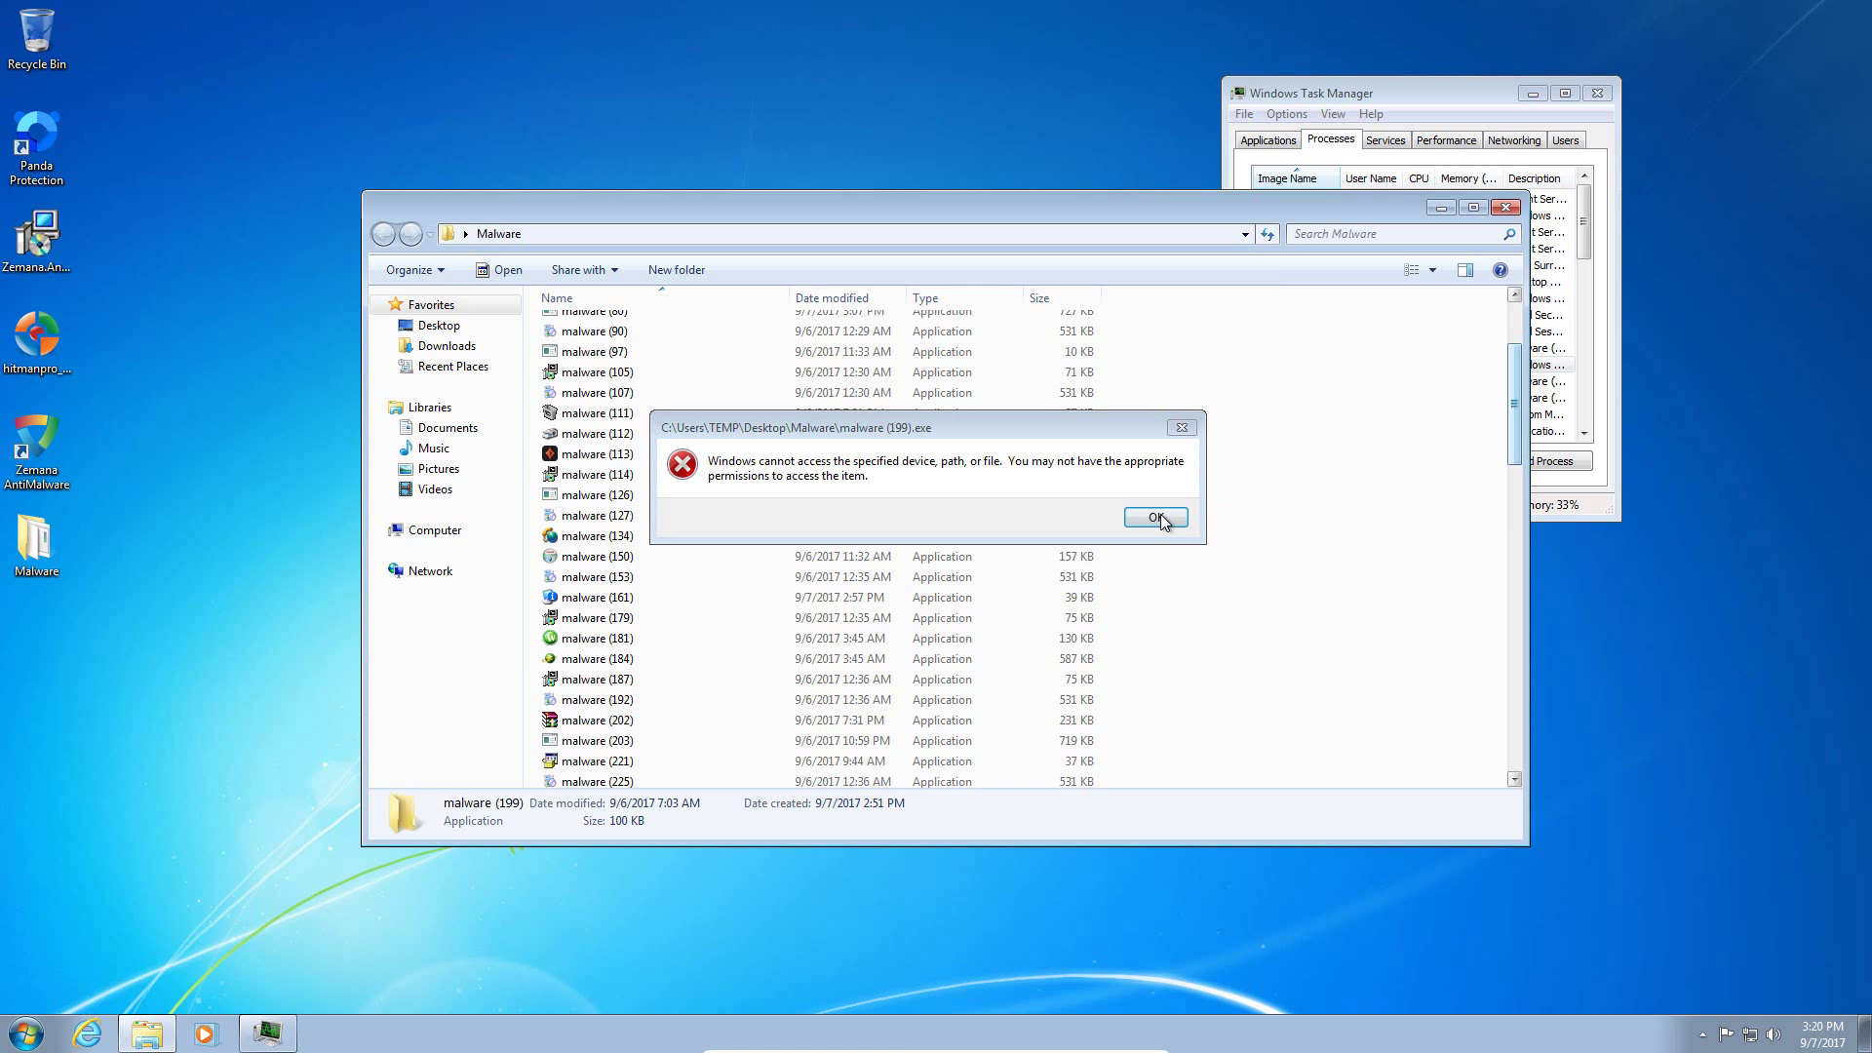
Step: Dismiss the access error, then try malware (202) and cancel its password prompt
click(1157, 518)
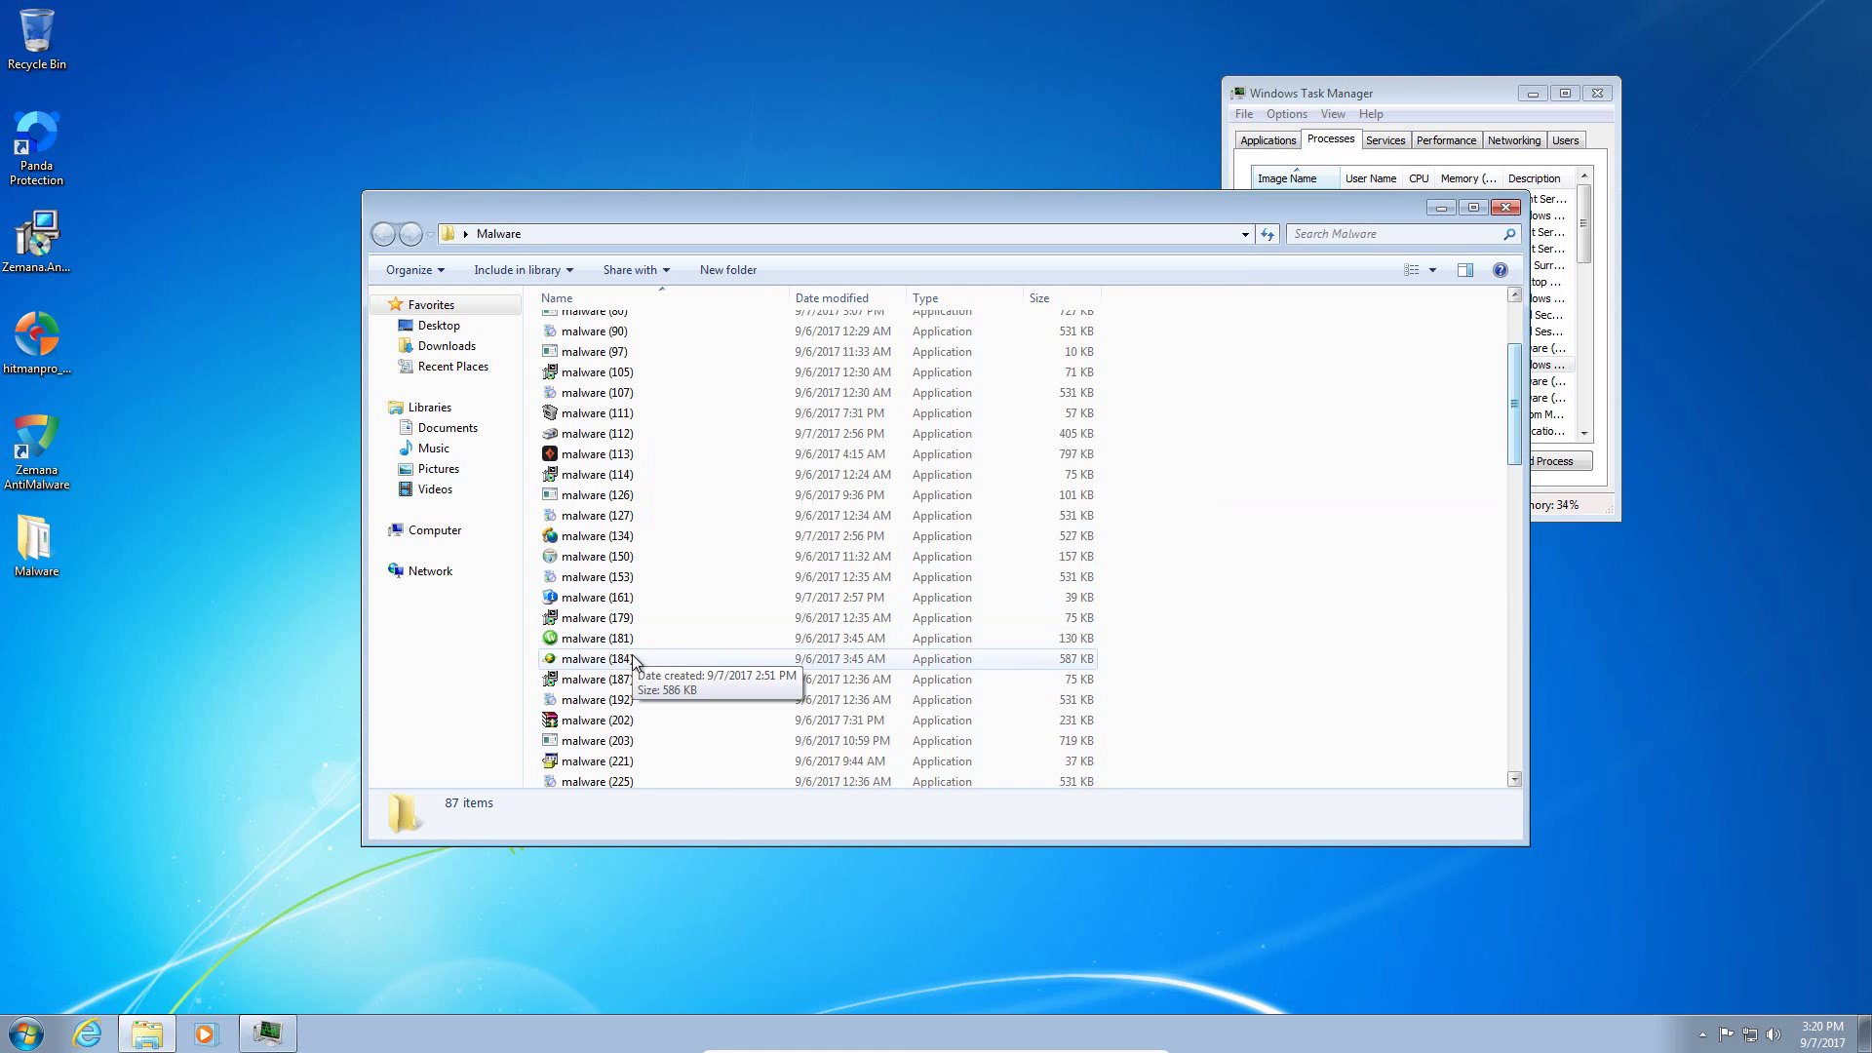
click(611, 727)
double_click(611, 728)
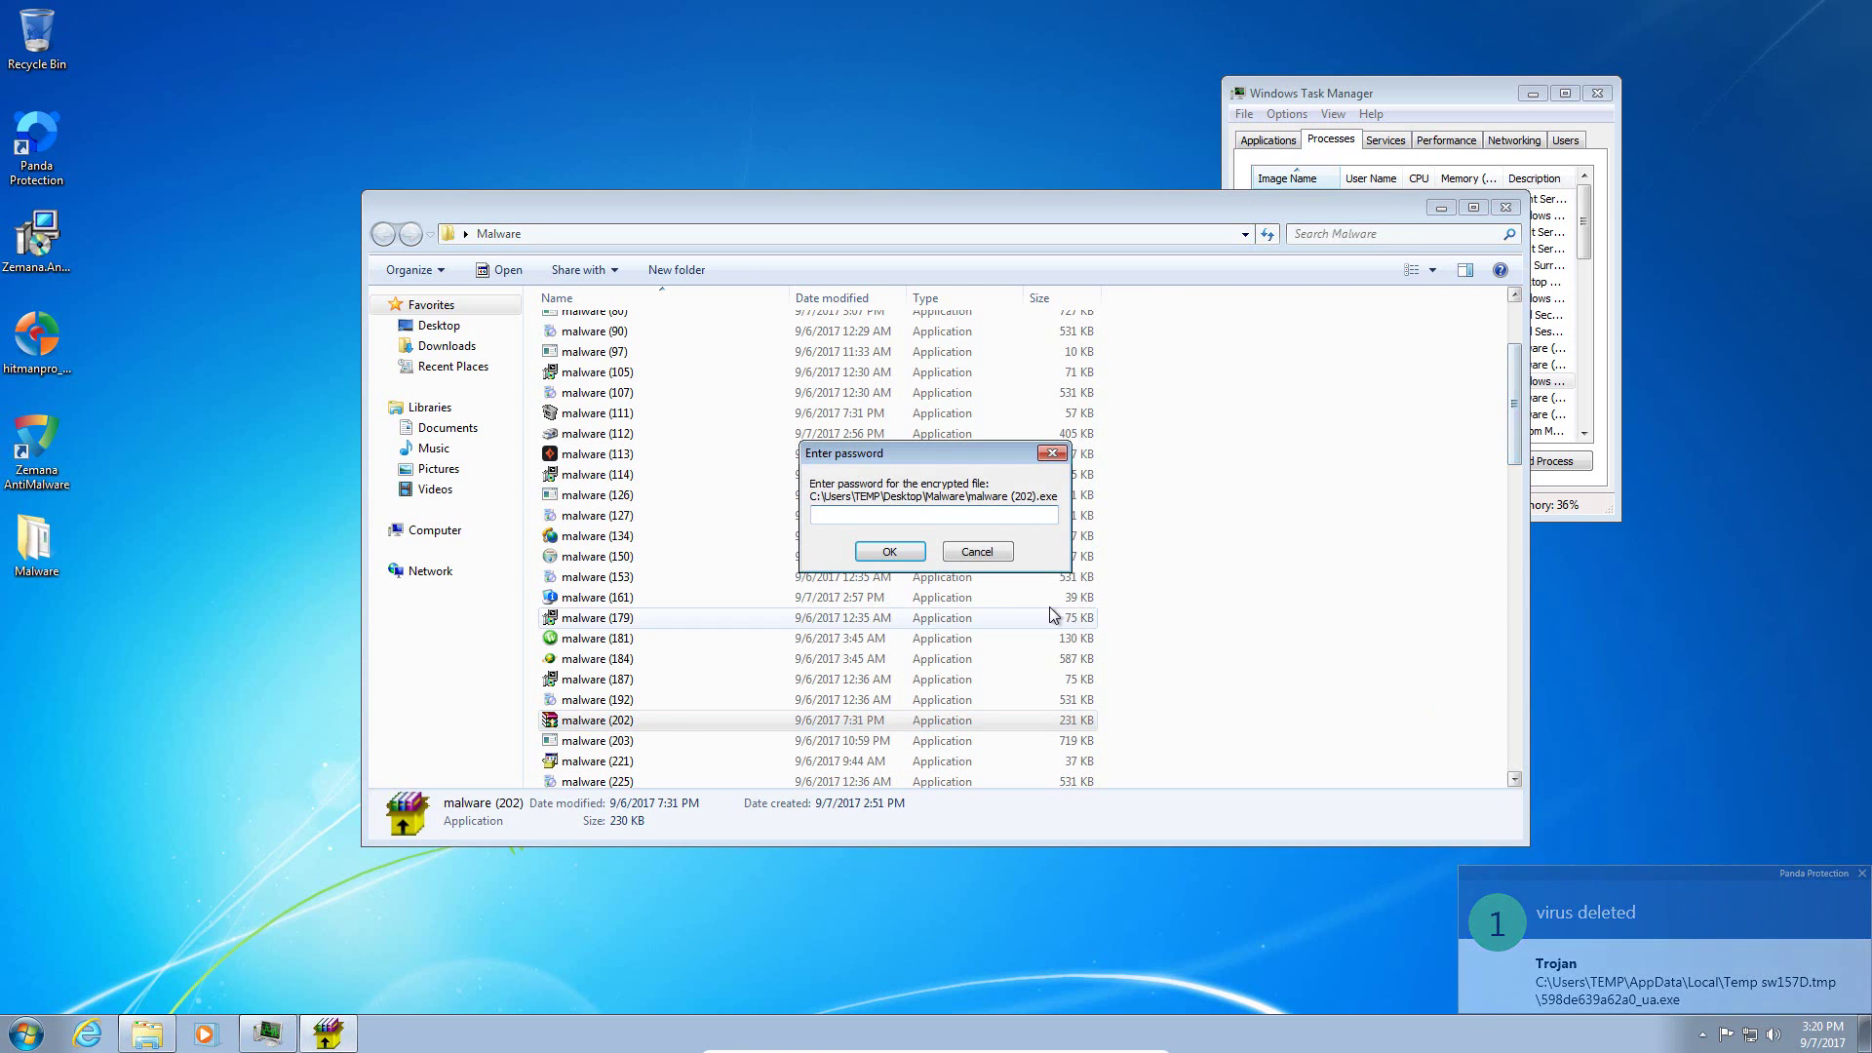
click(977, 551)
scroll(766, 673, down, 10)
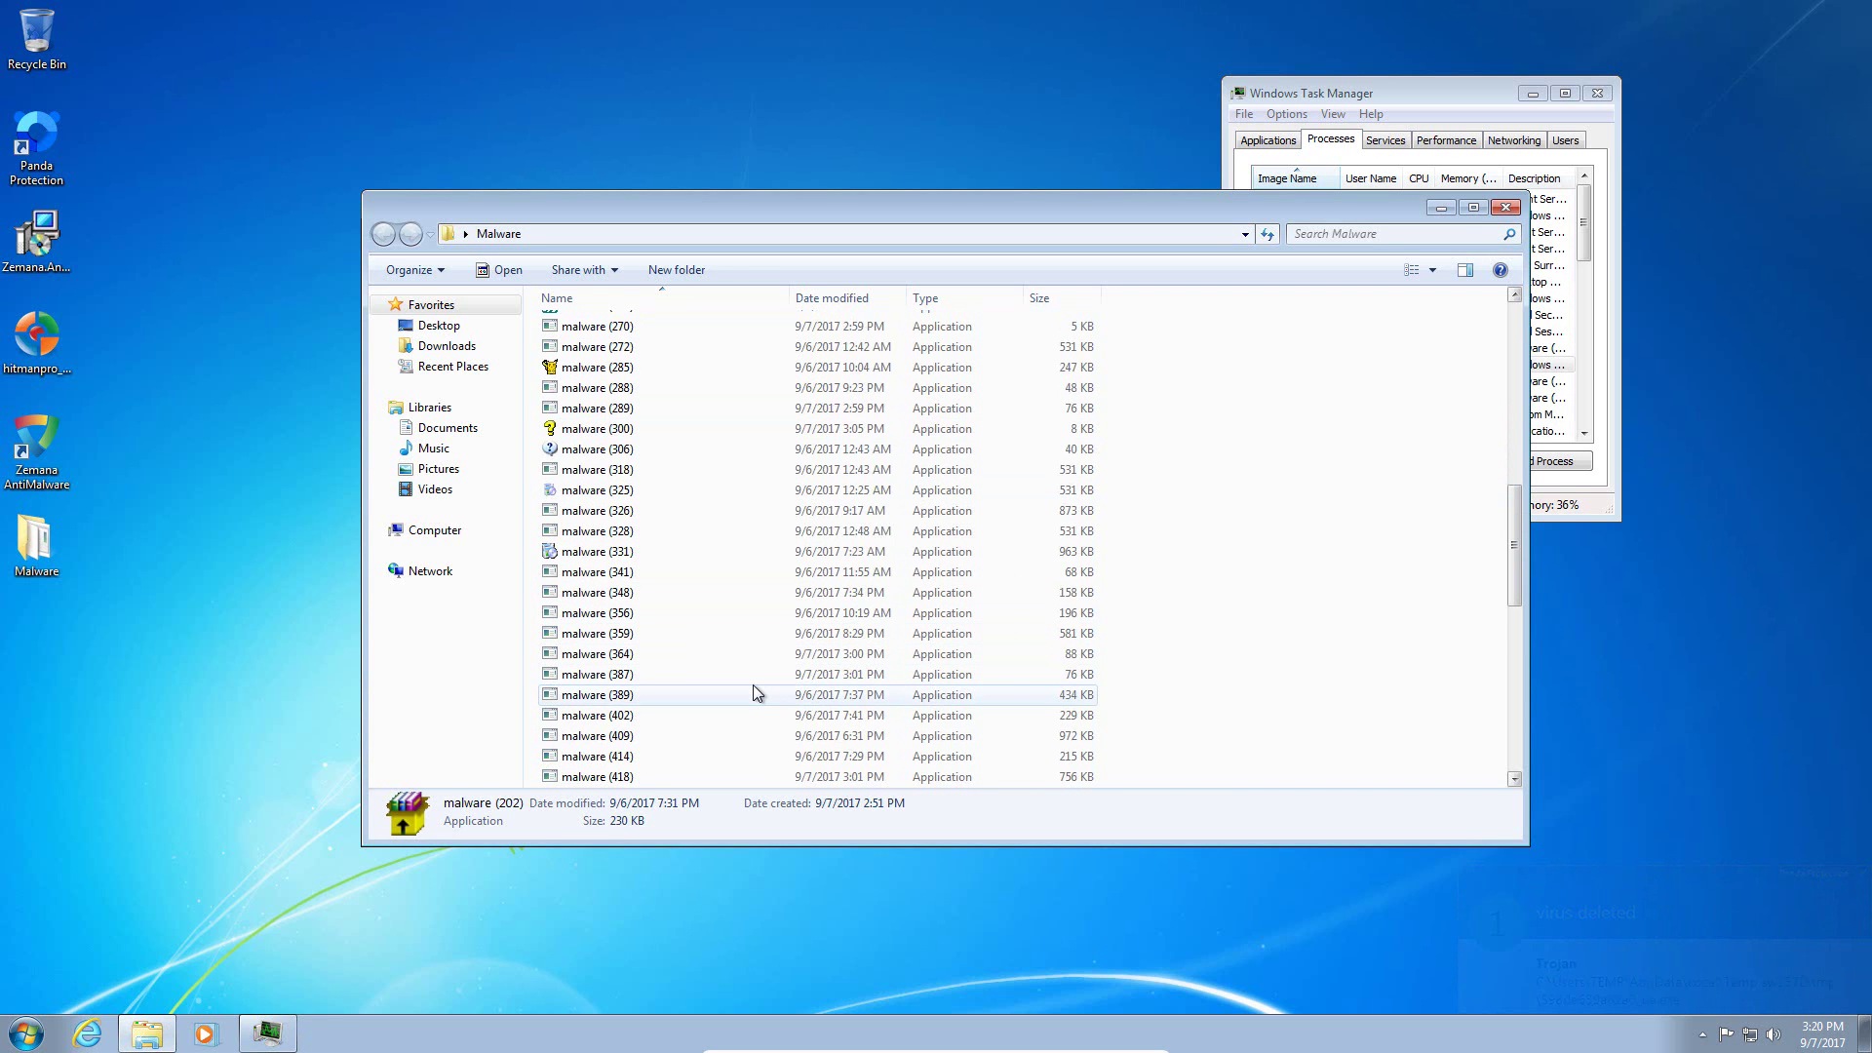
scroll(756, 692, up, 12)
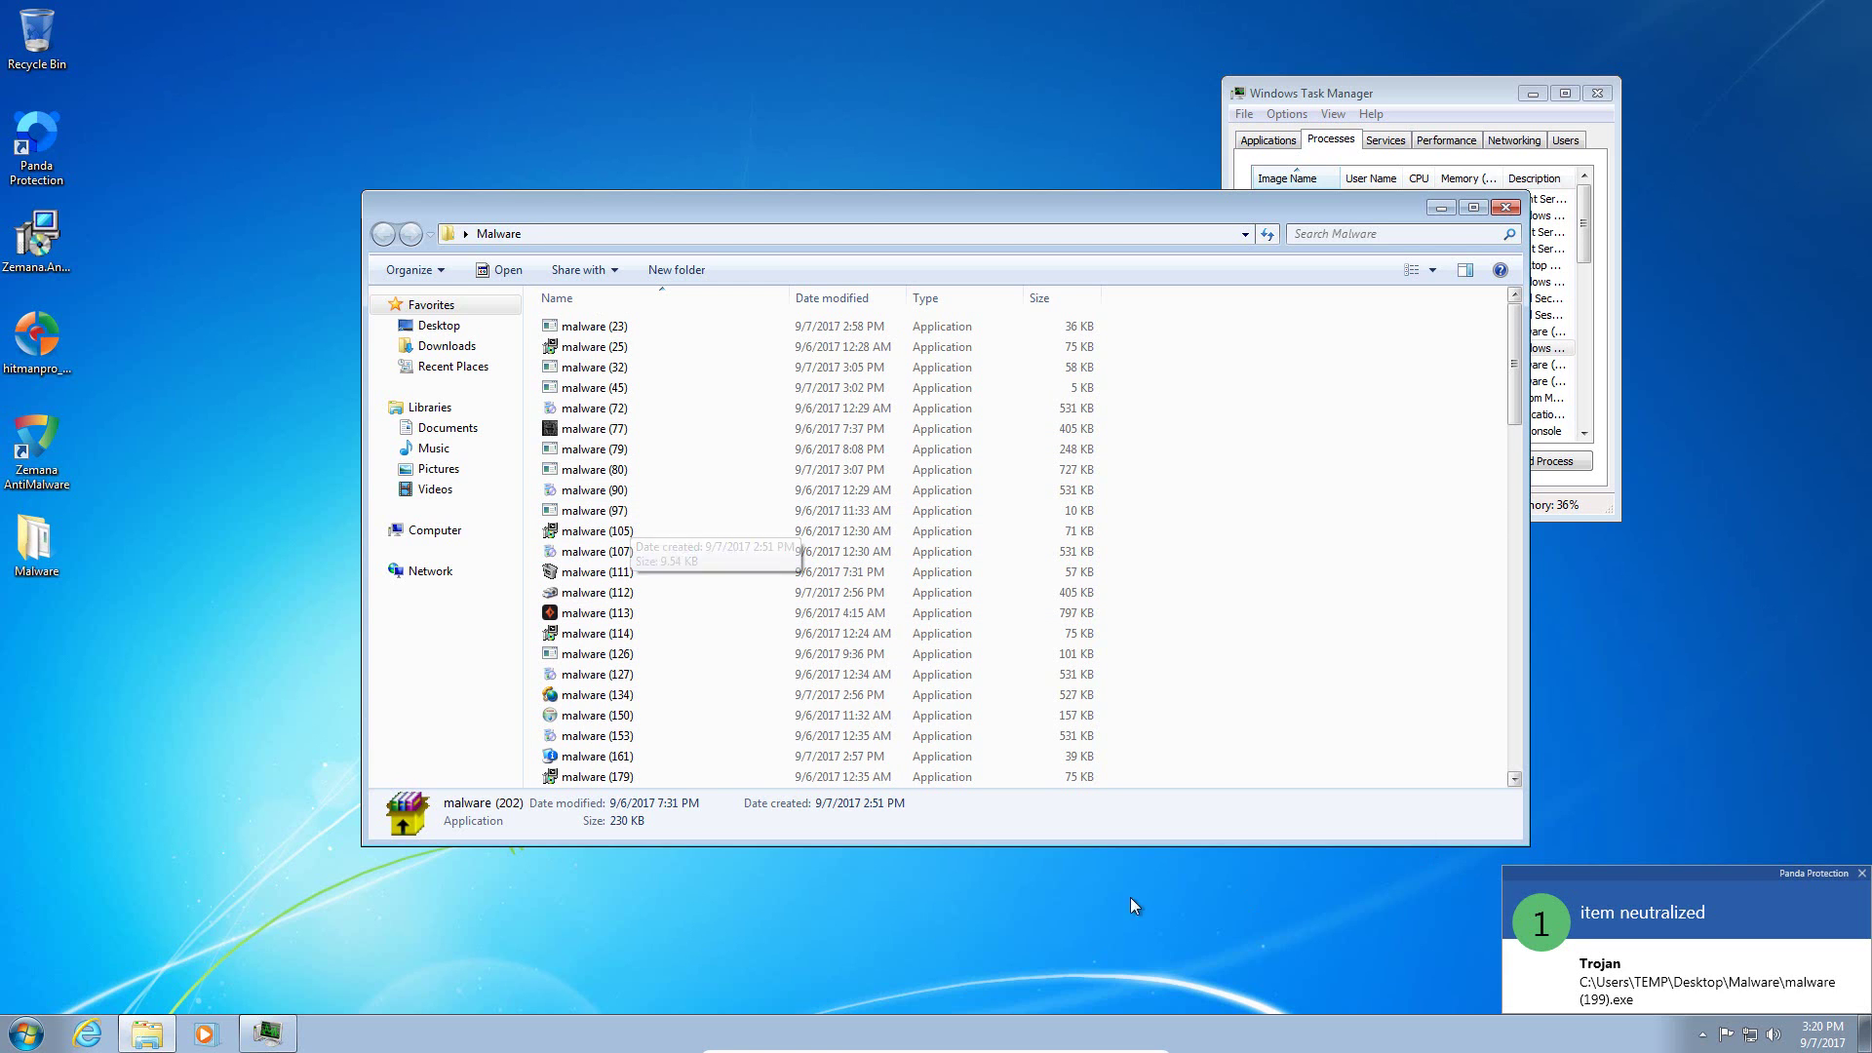
Step: Run malware (126), dismiss its invalid-application error, then run malware (72) and check Task Manager
double_click(625, 660)
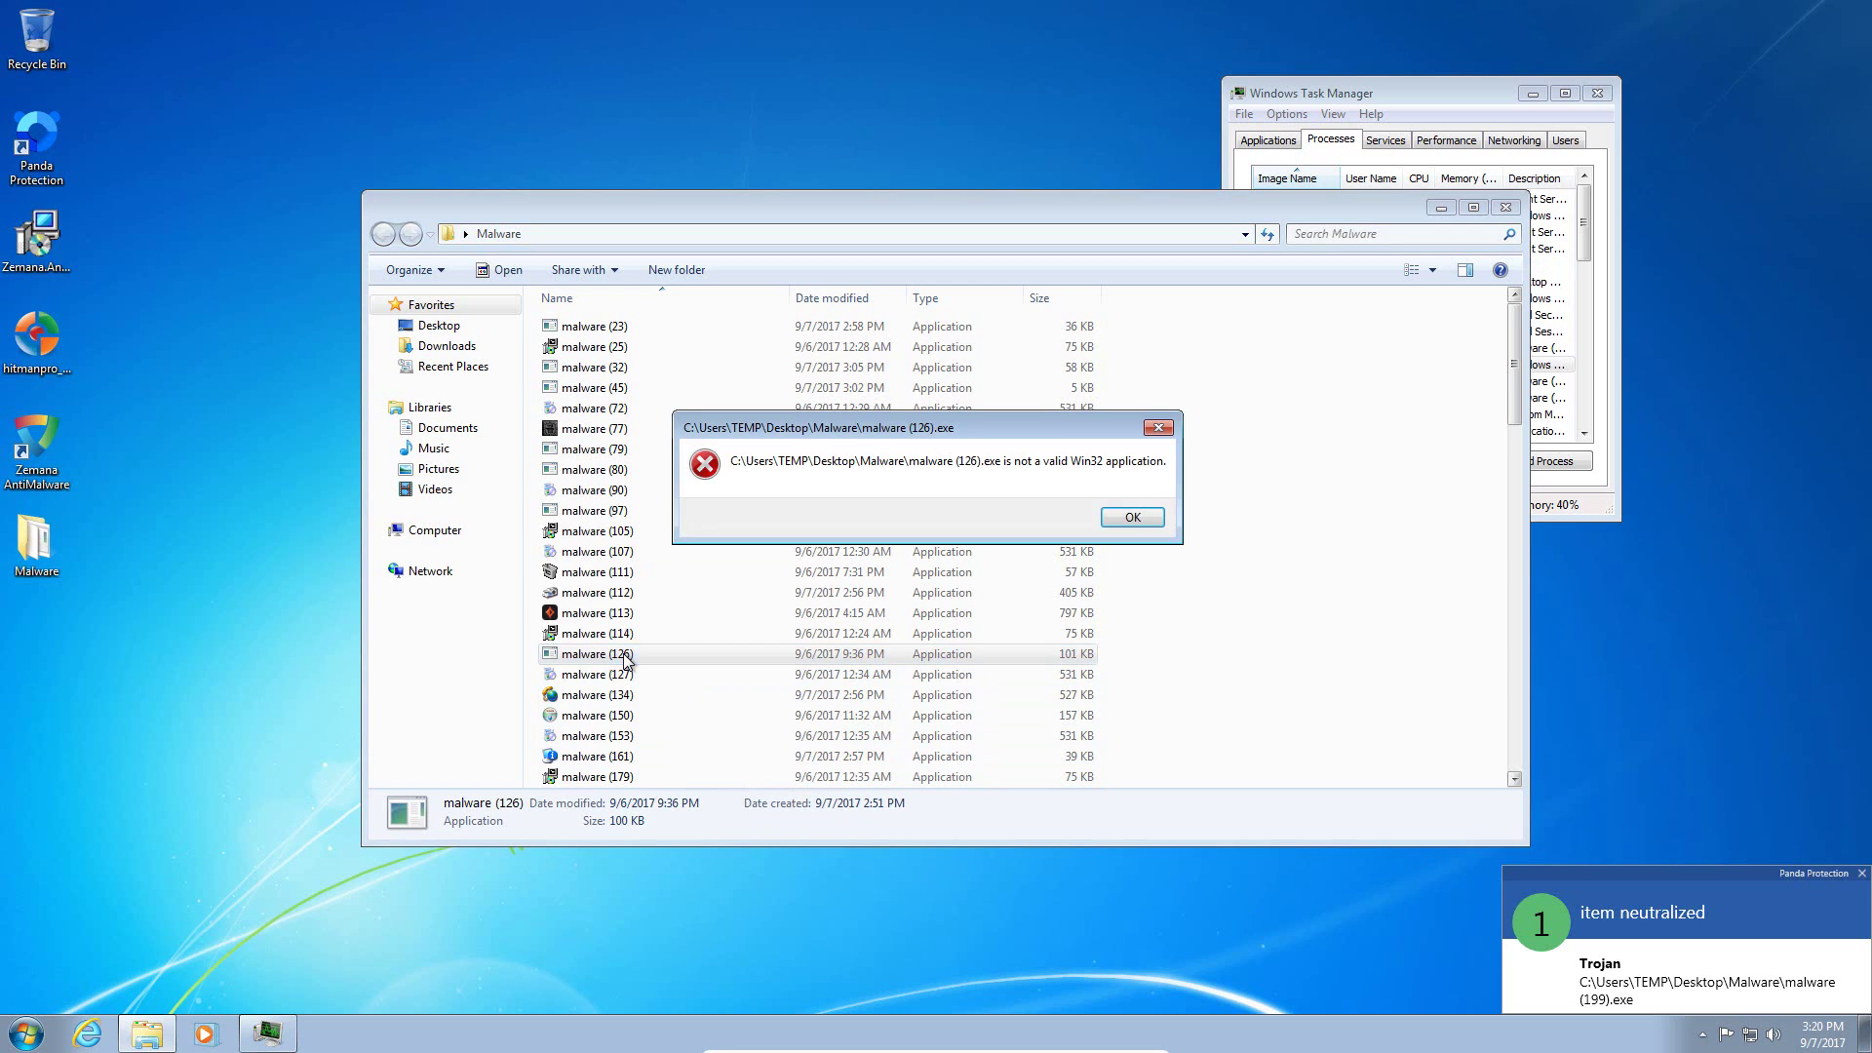
click(1131, 517)
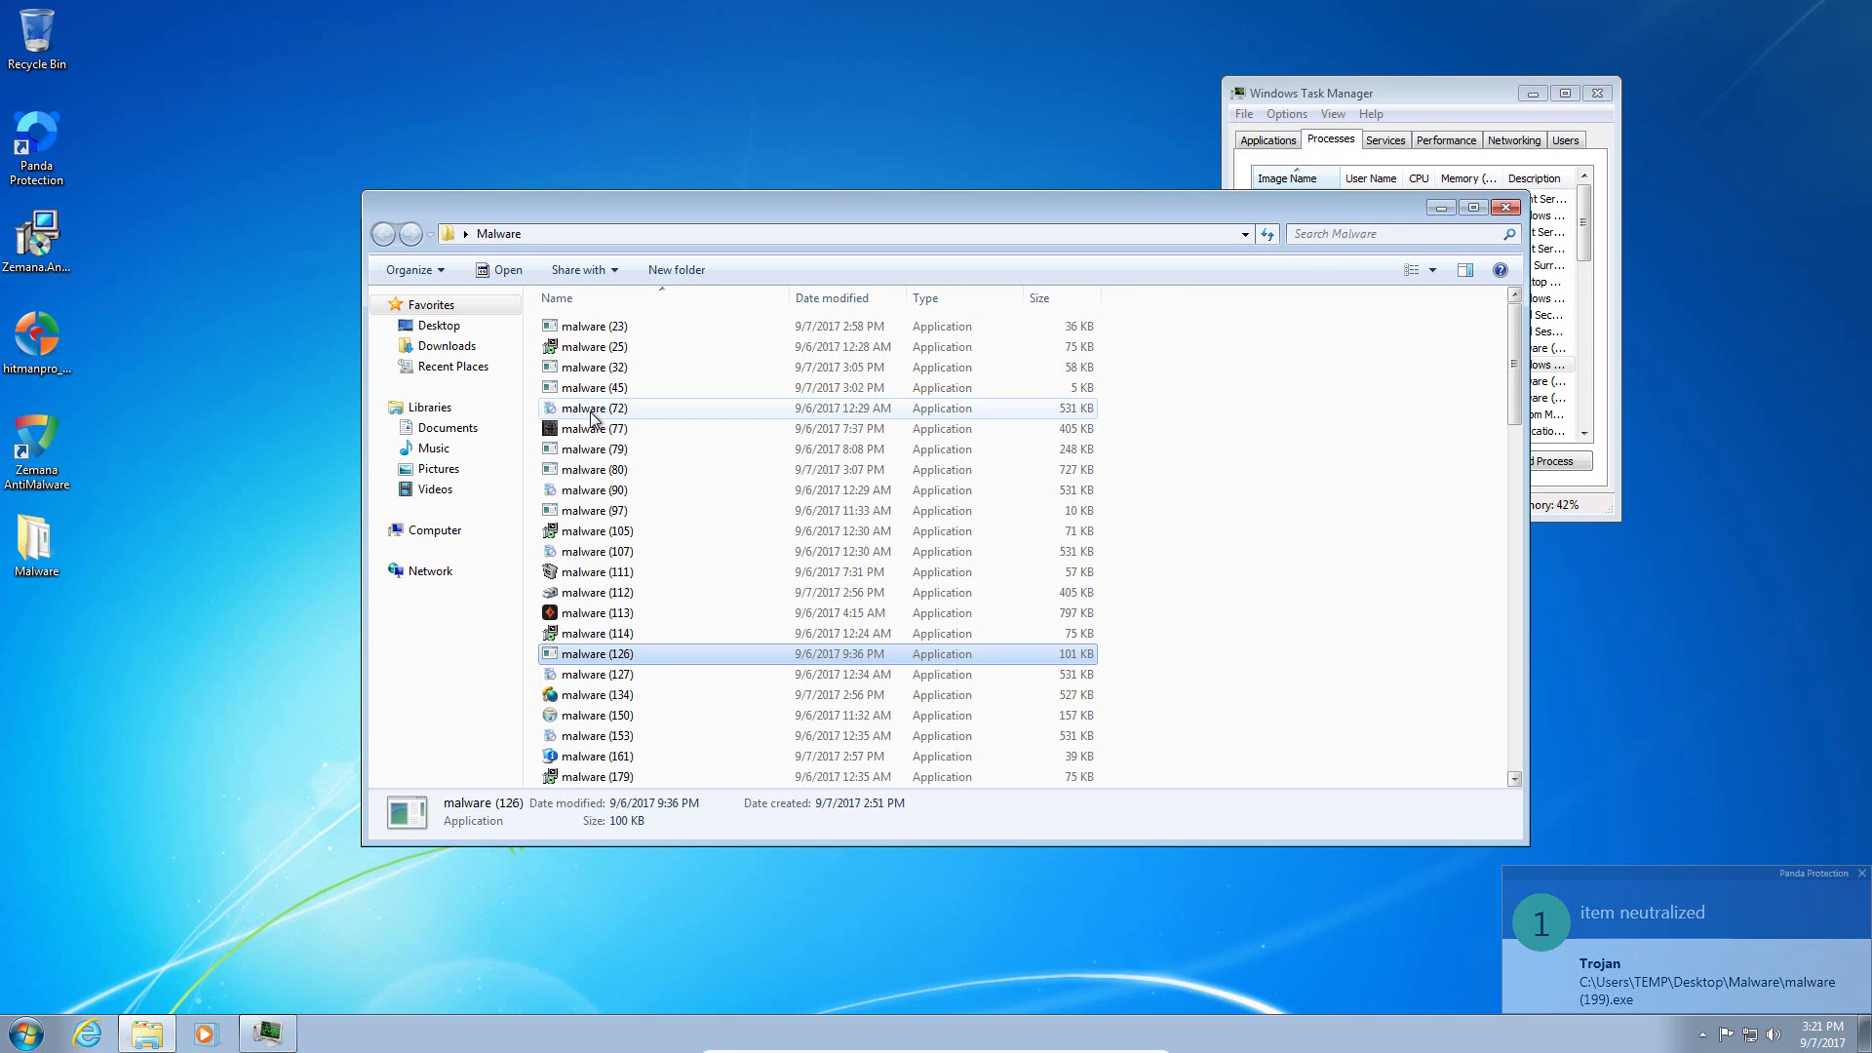
double_click(593, 409)
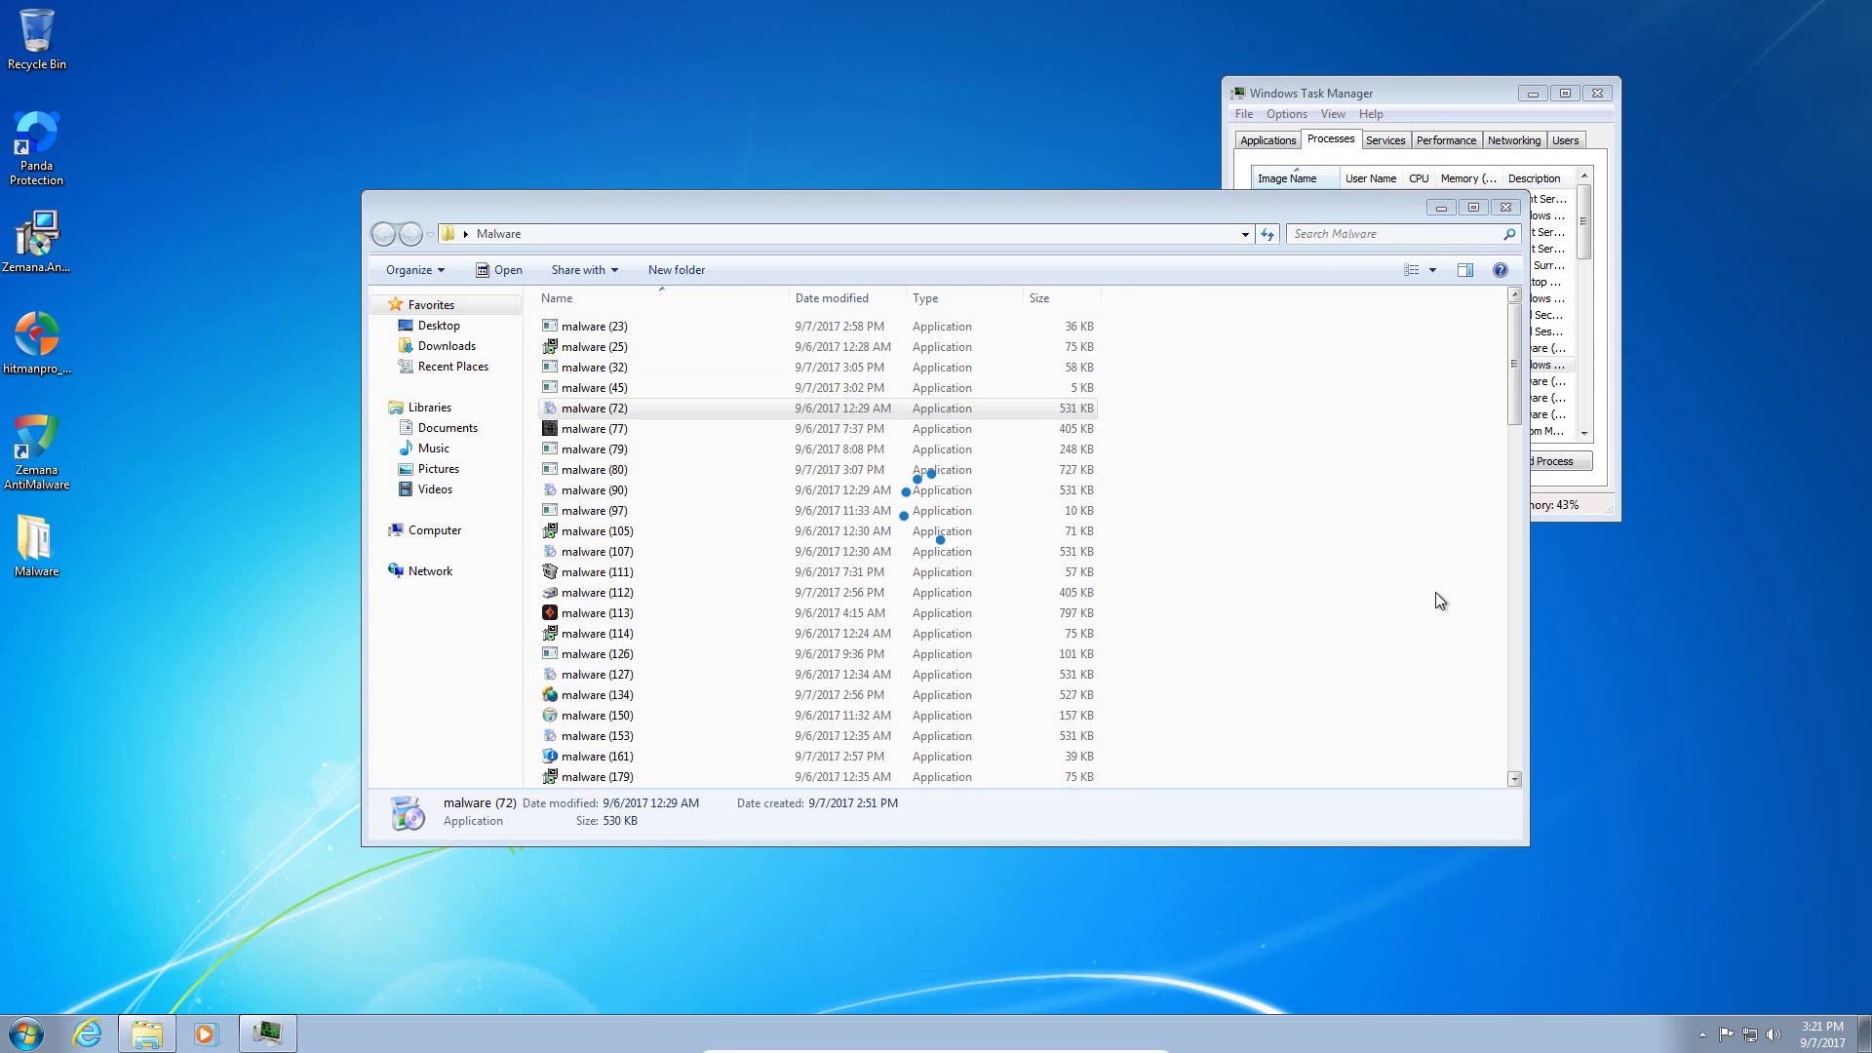
click(1453, 85)
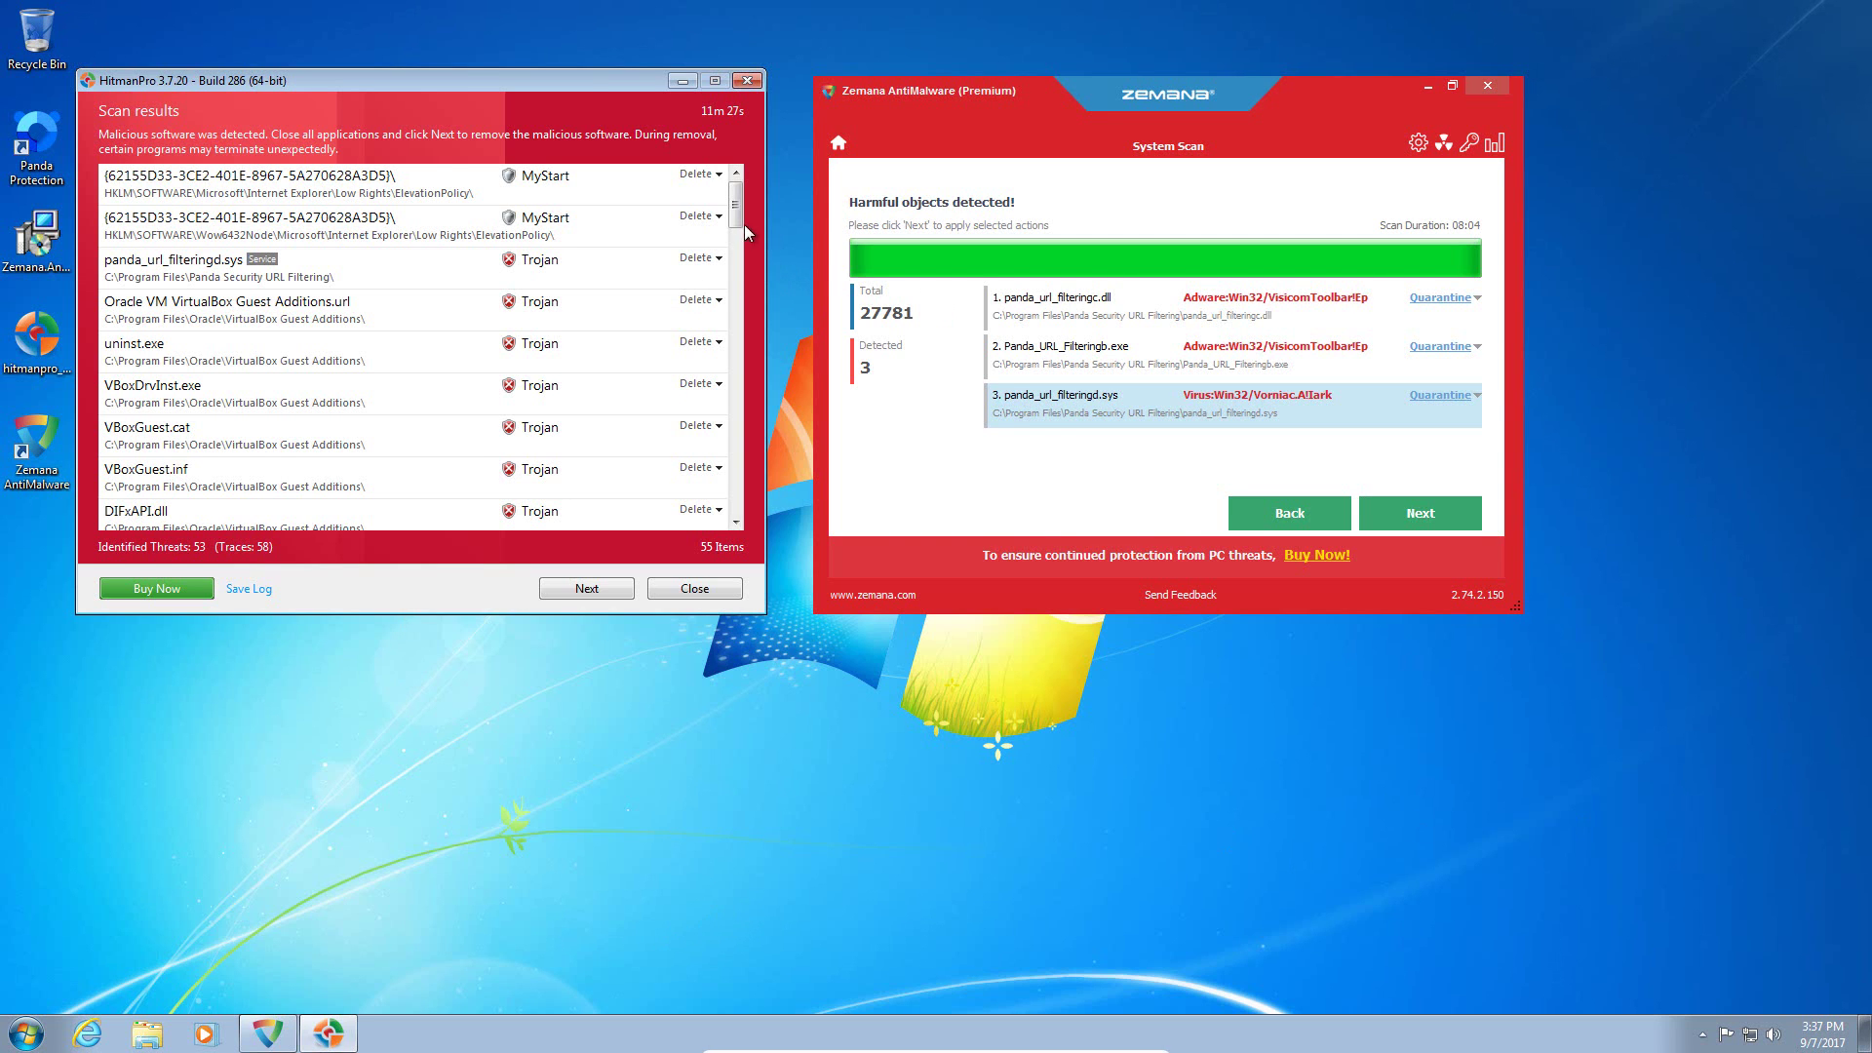
Step: Expand HitmanPro's Panda_URL_Filteringu.exe and guid.dat rows to show Trojan.Sinowal.Gen.1, Virus.Win32.Agent.es and W32/Swis-A
mouse_move(741, 224)
mouse_down()
mouse_move(744, 546)
mouse_move(745, 217)
mouse_up()
click(1270, 417)
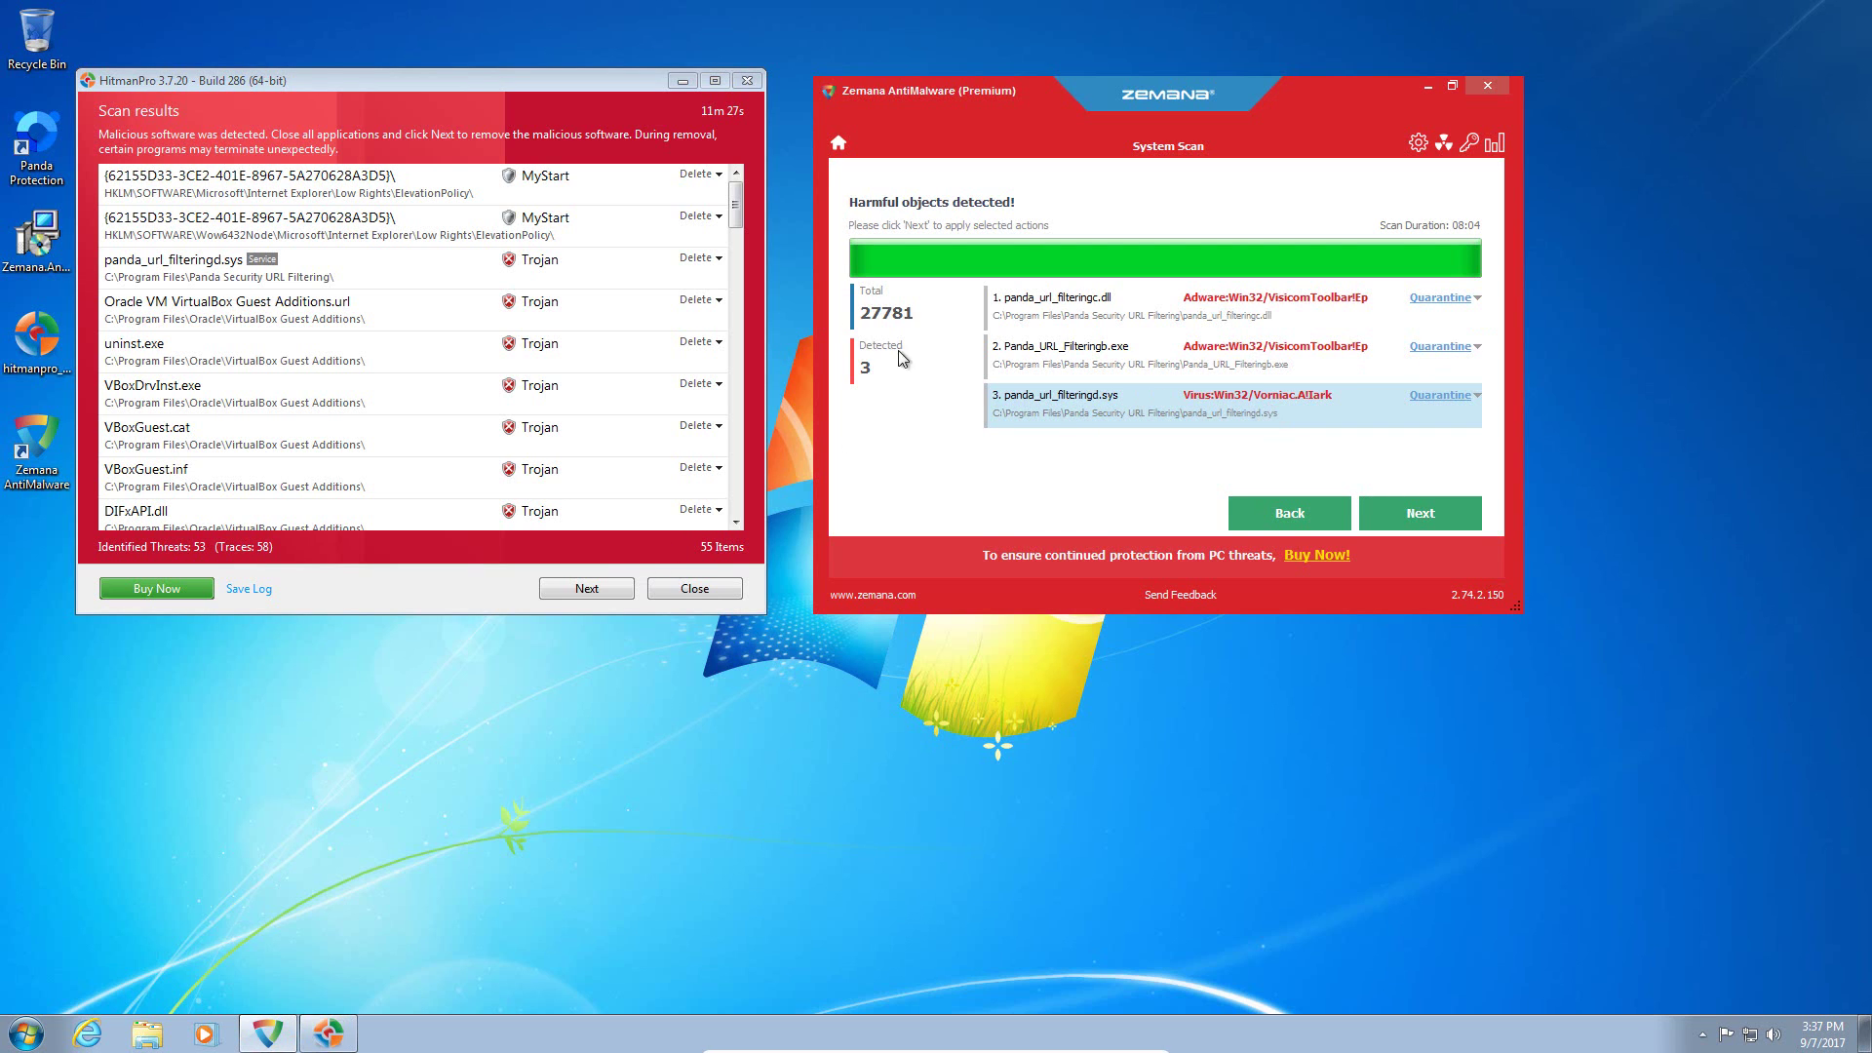
click(733, 207)
drag(734, 211, 741, 441)
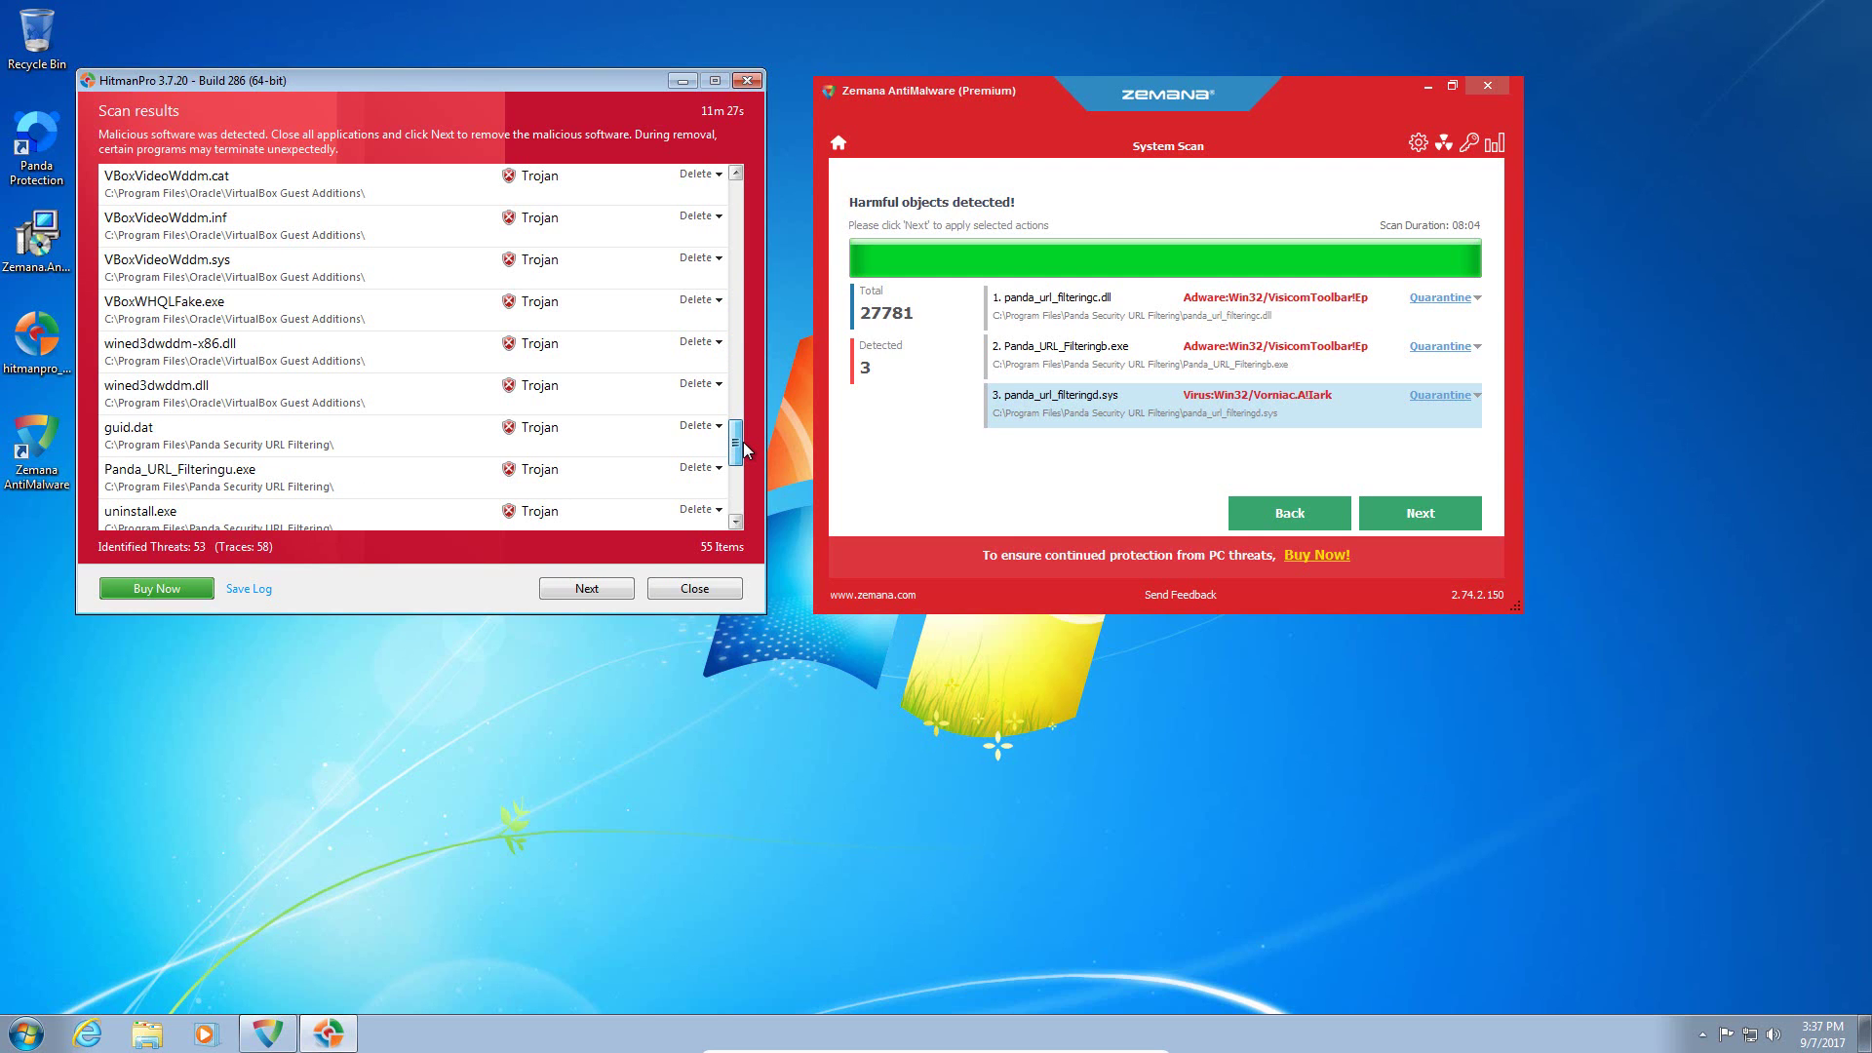
mouse_move(742, 460)
mouse_down()
mouse_move(746, 476)
mouse_move(747, 408)
mouse_move(745, 460)
mouse_up()
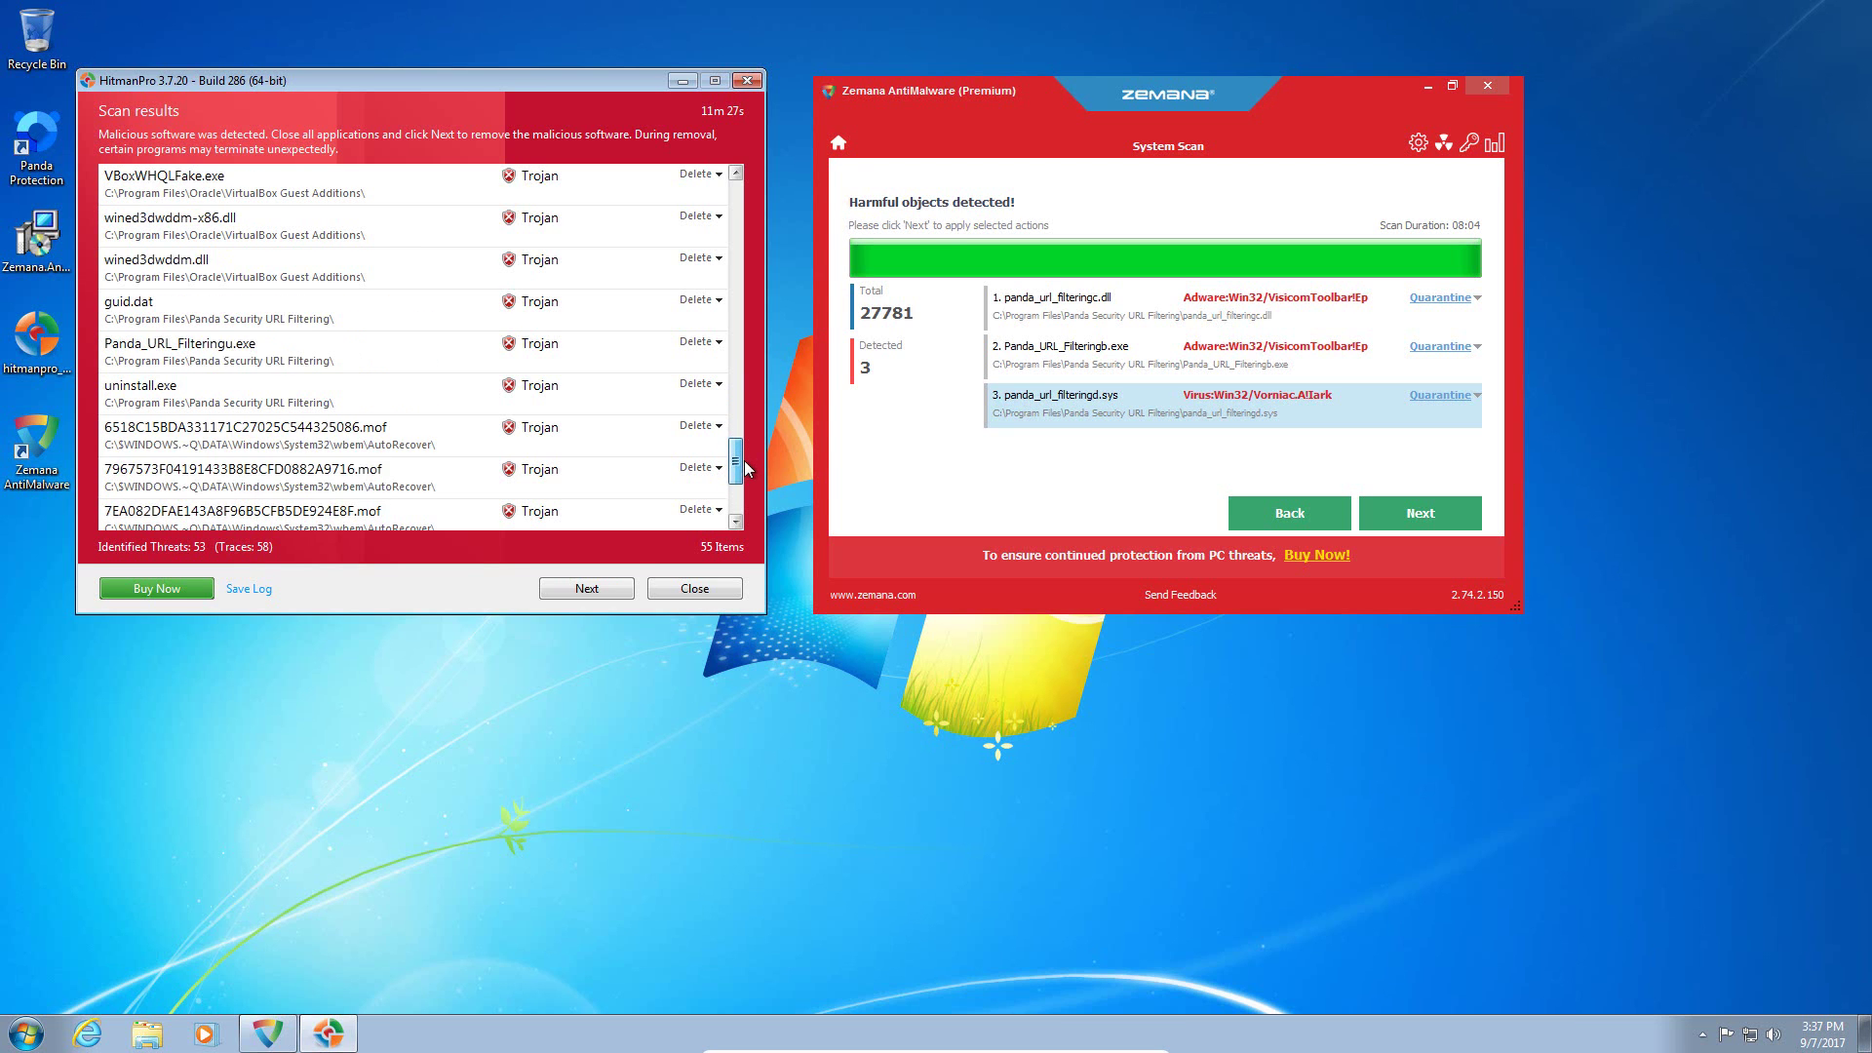
click(275, 349)
click(287, 314)
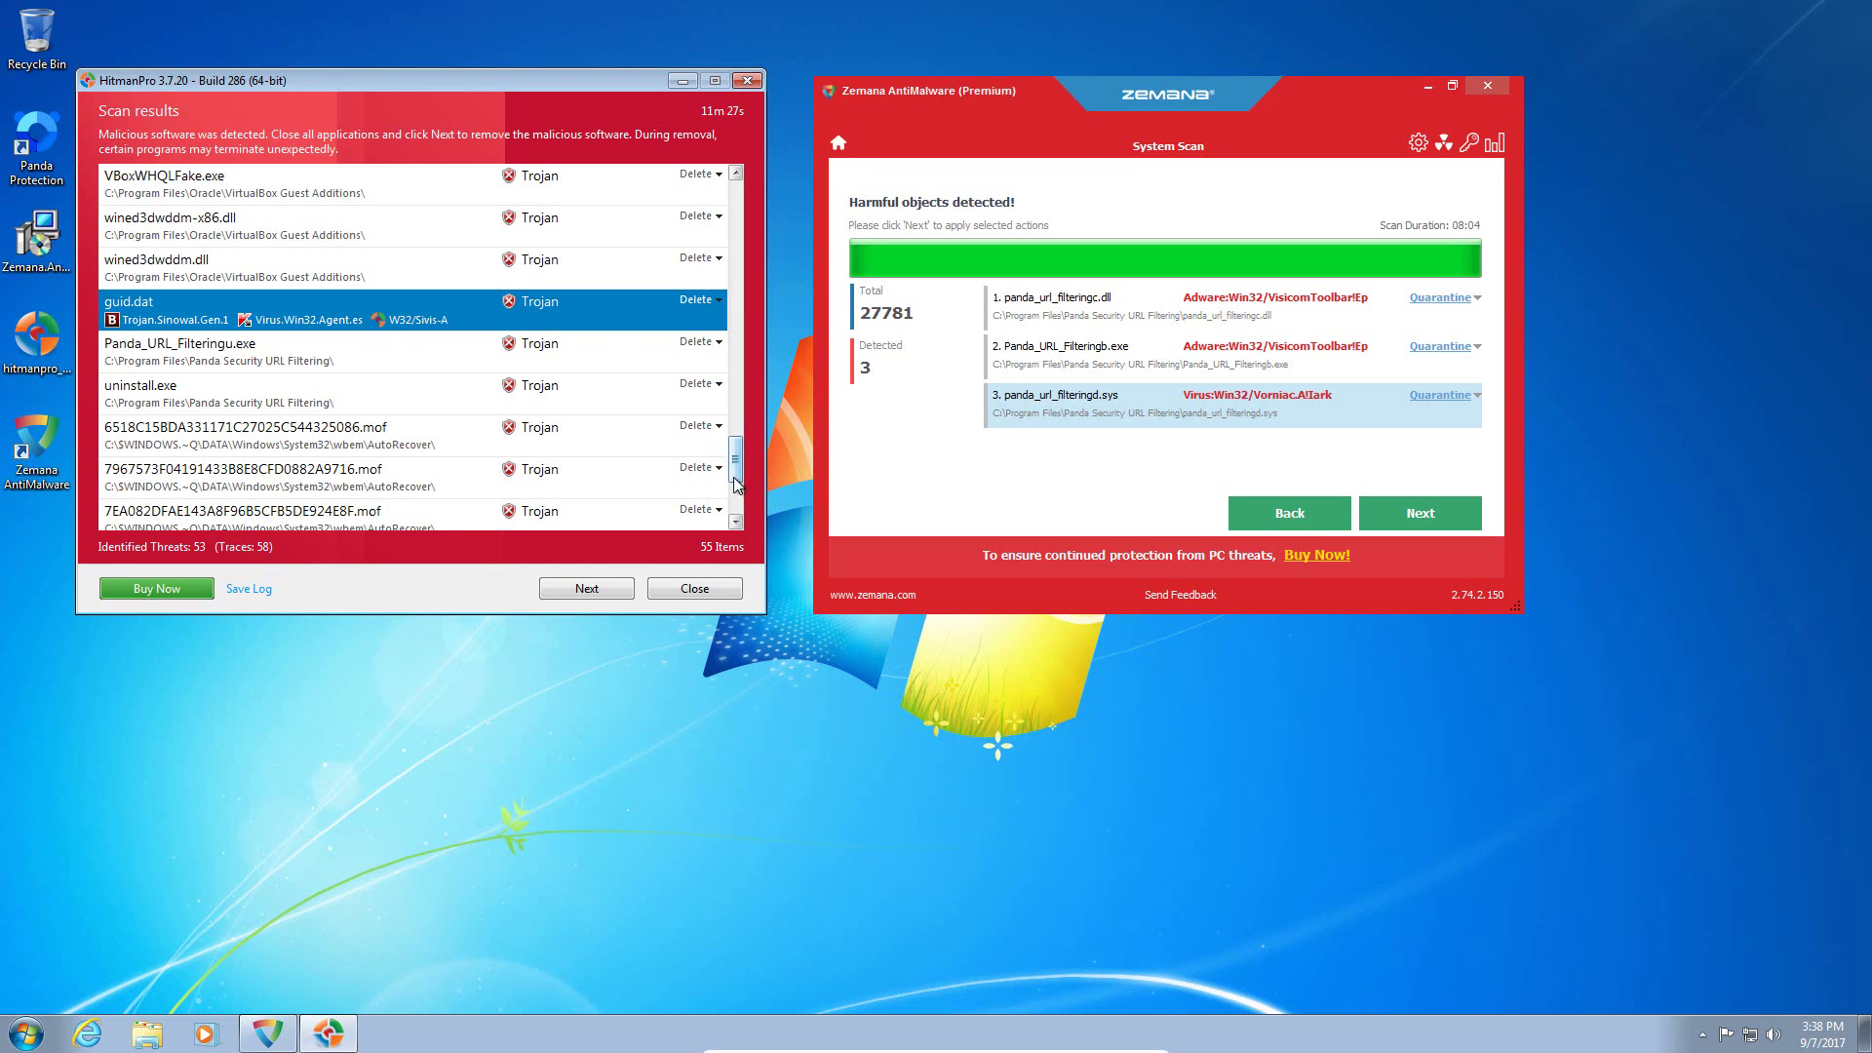
Step: Review the detection names for panda_url_filteringd.sys, then close the HitmanPro results window
drag(736, 484, 741, 226)
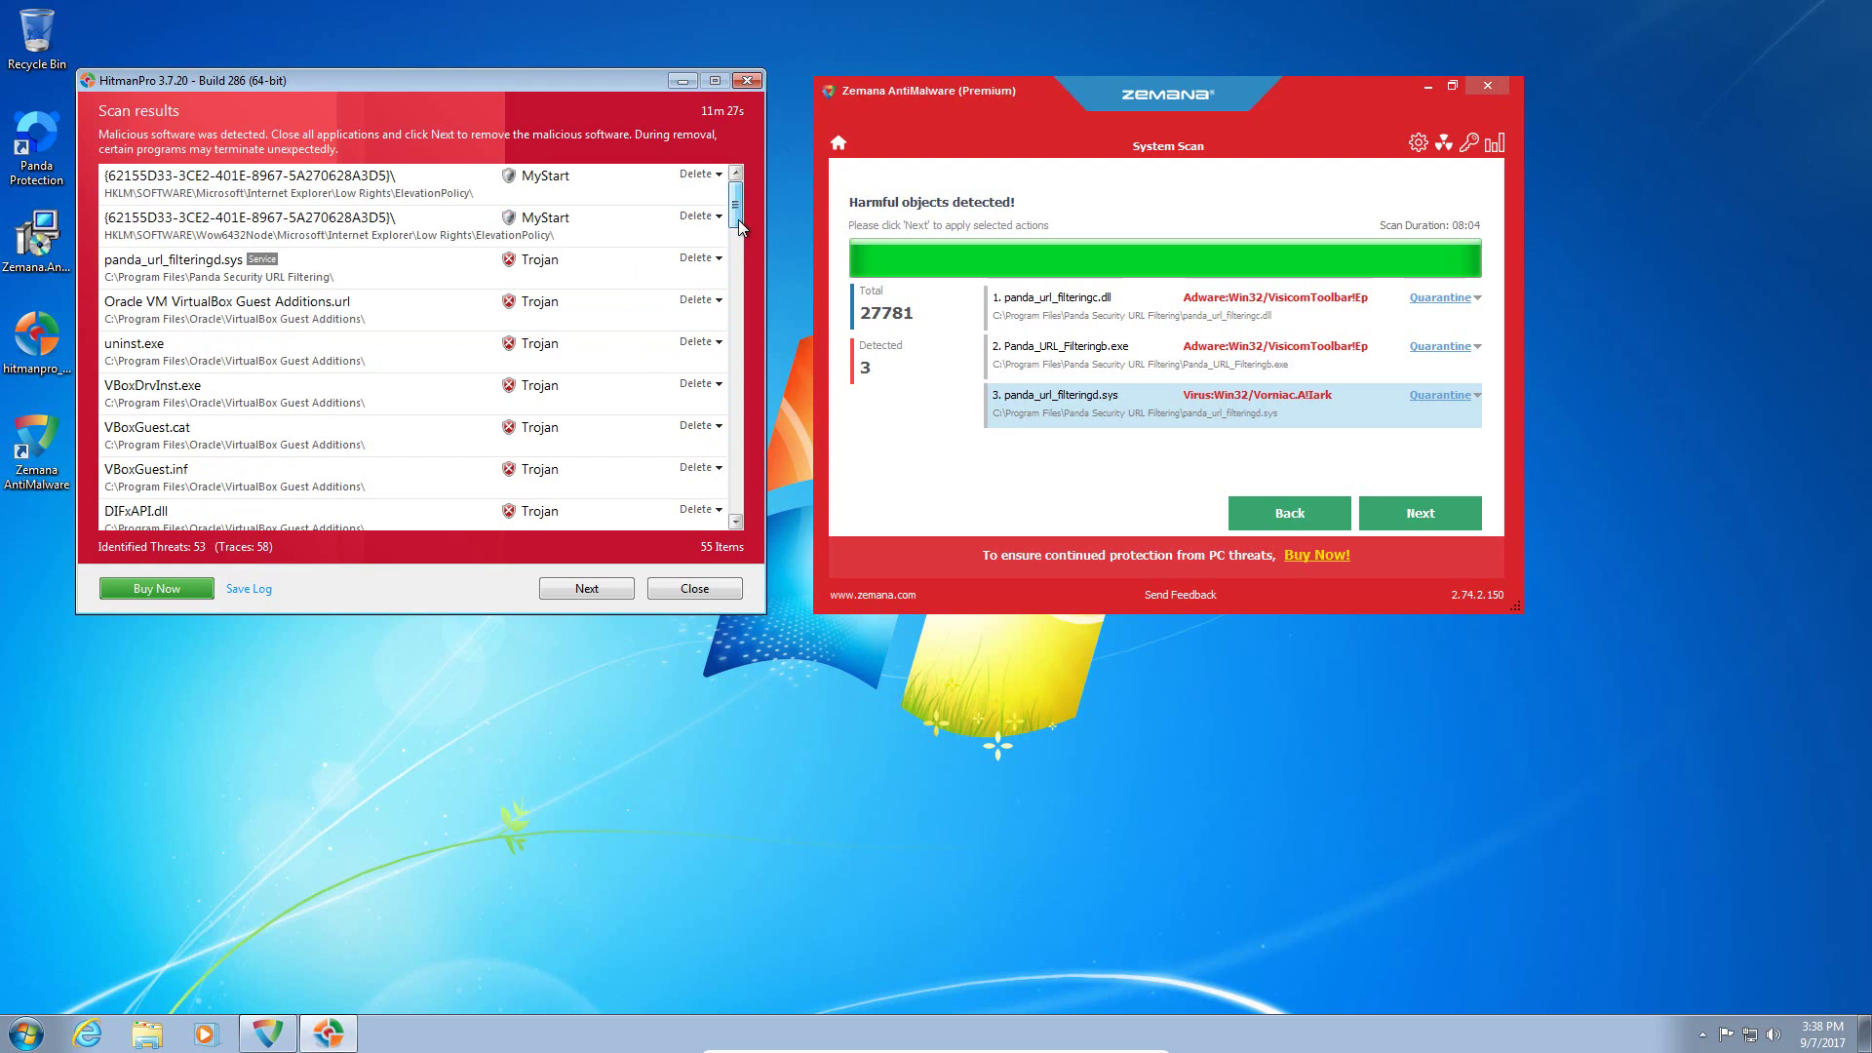
click(333, 279)
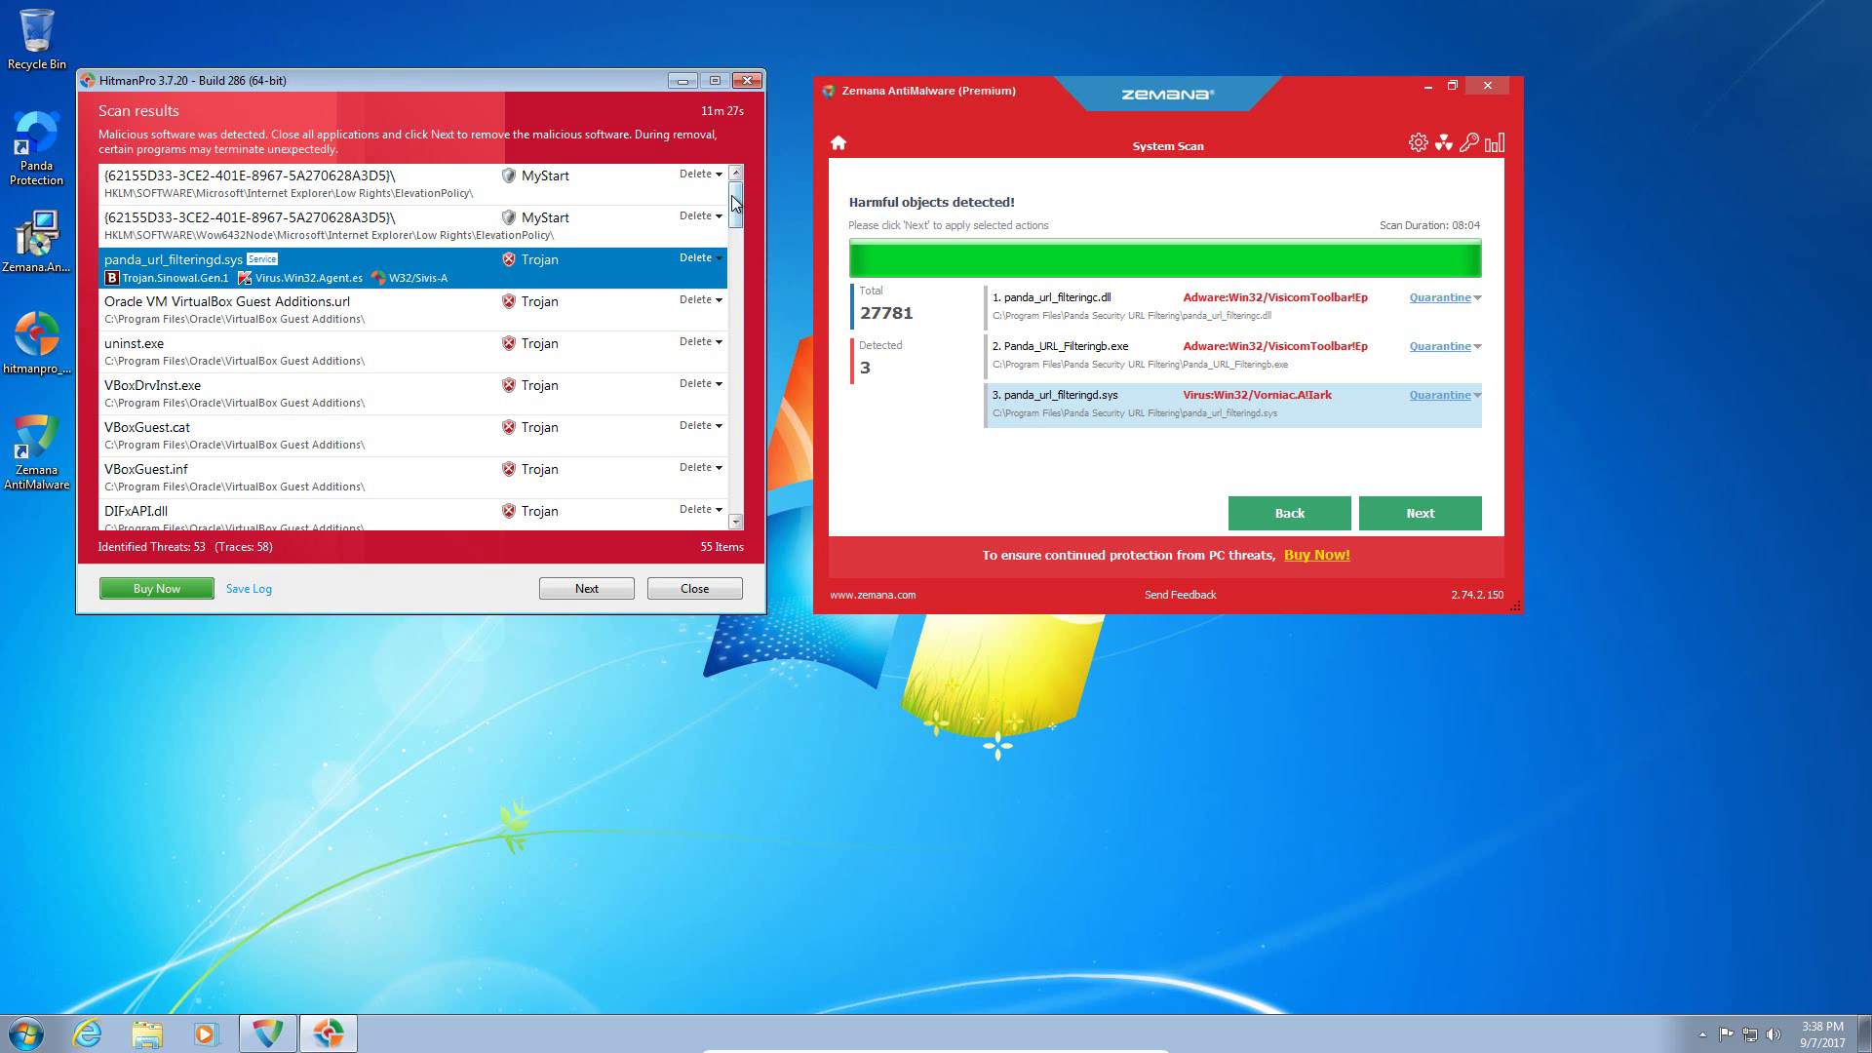
mouse_move(736, 203)
mouse_down()
mouse_move(735, 486)
mouse_move(723, 195)
mouse_move(714, 494)
mouse_move(731, 205)
mouse_up()
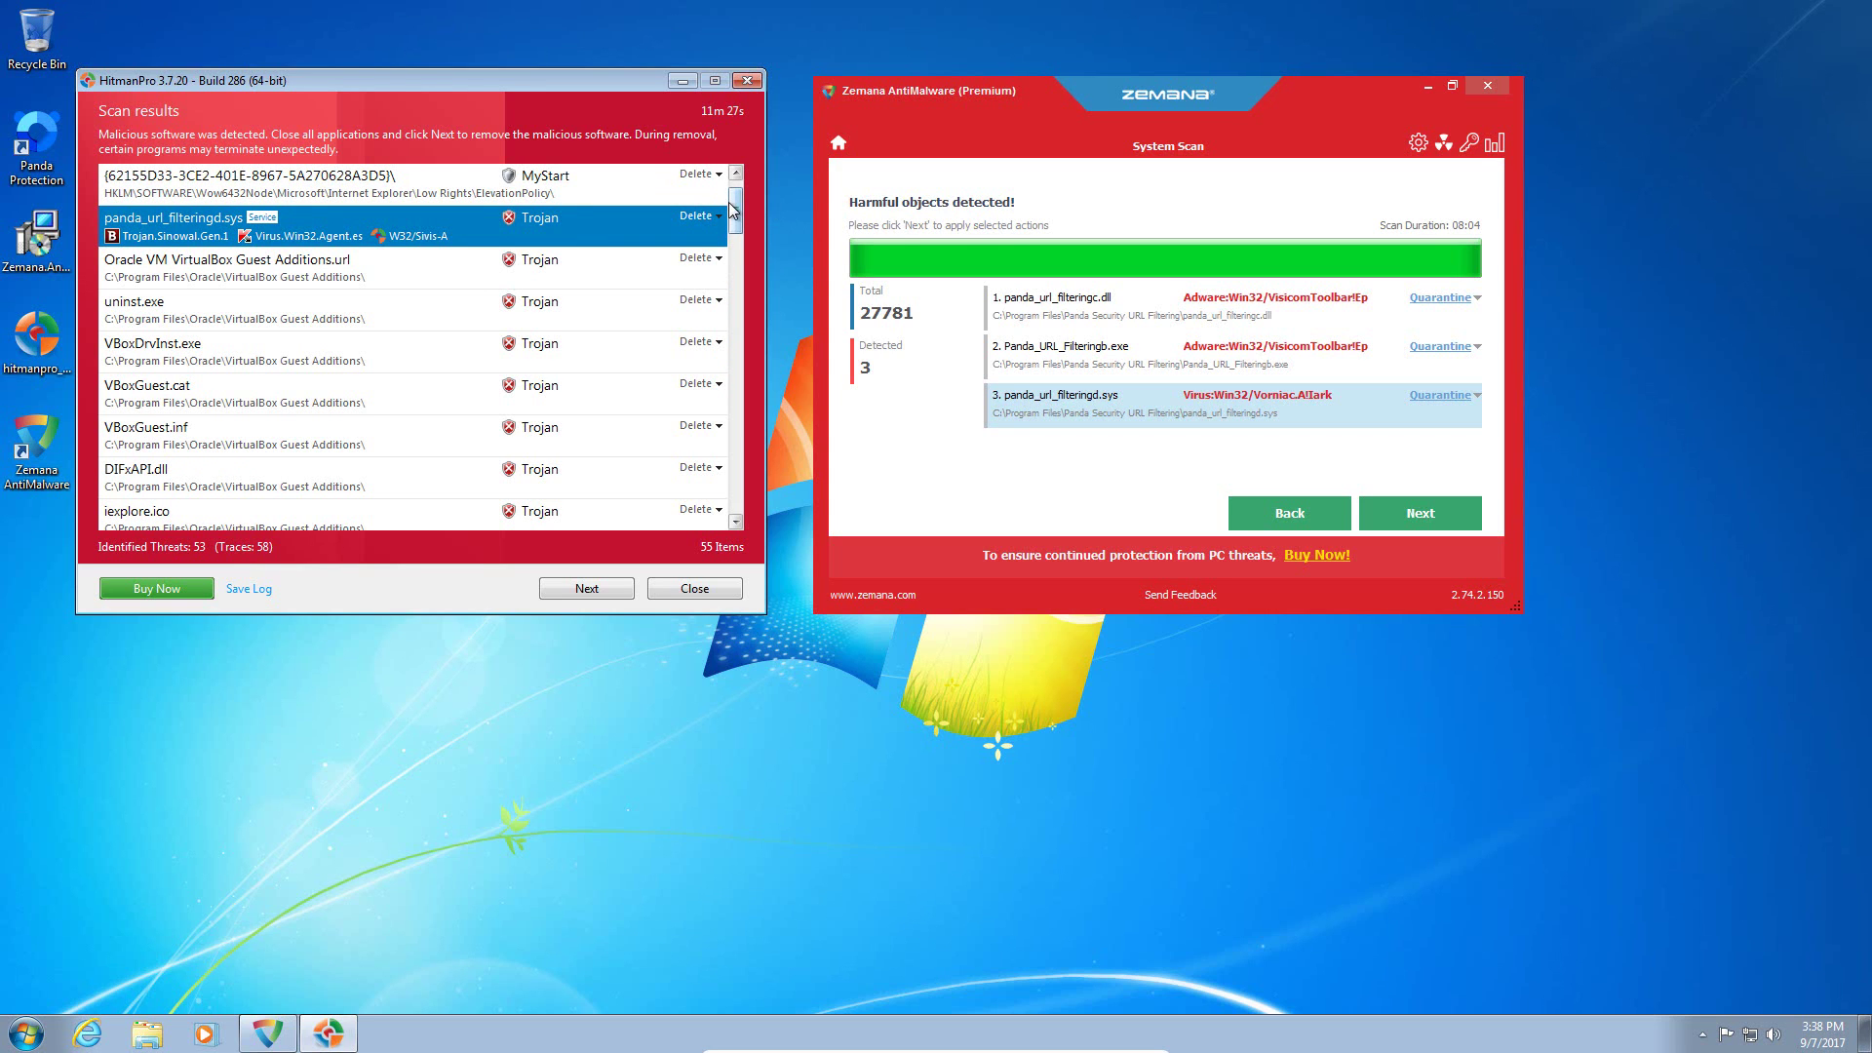
mouse_move(739, 213)
mouse_down()
mouse_move(764, 345)
mouse_move(757, 491)
mouse_move(745, 220)
mouse_up()
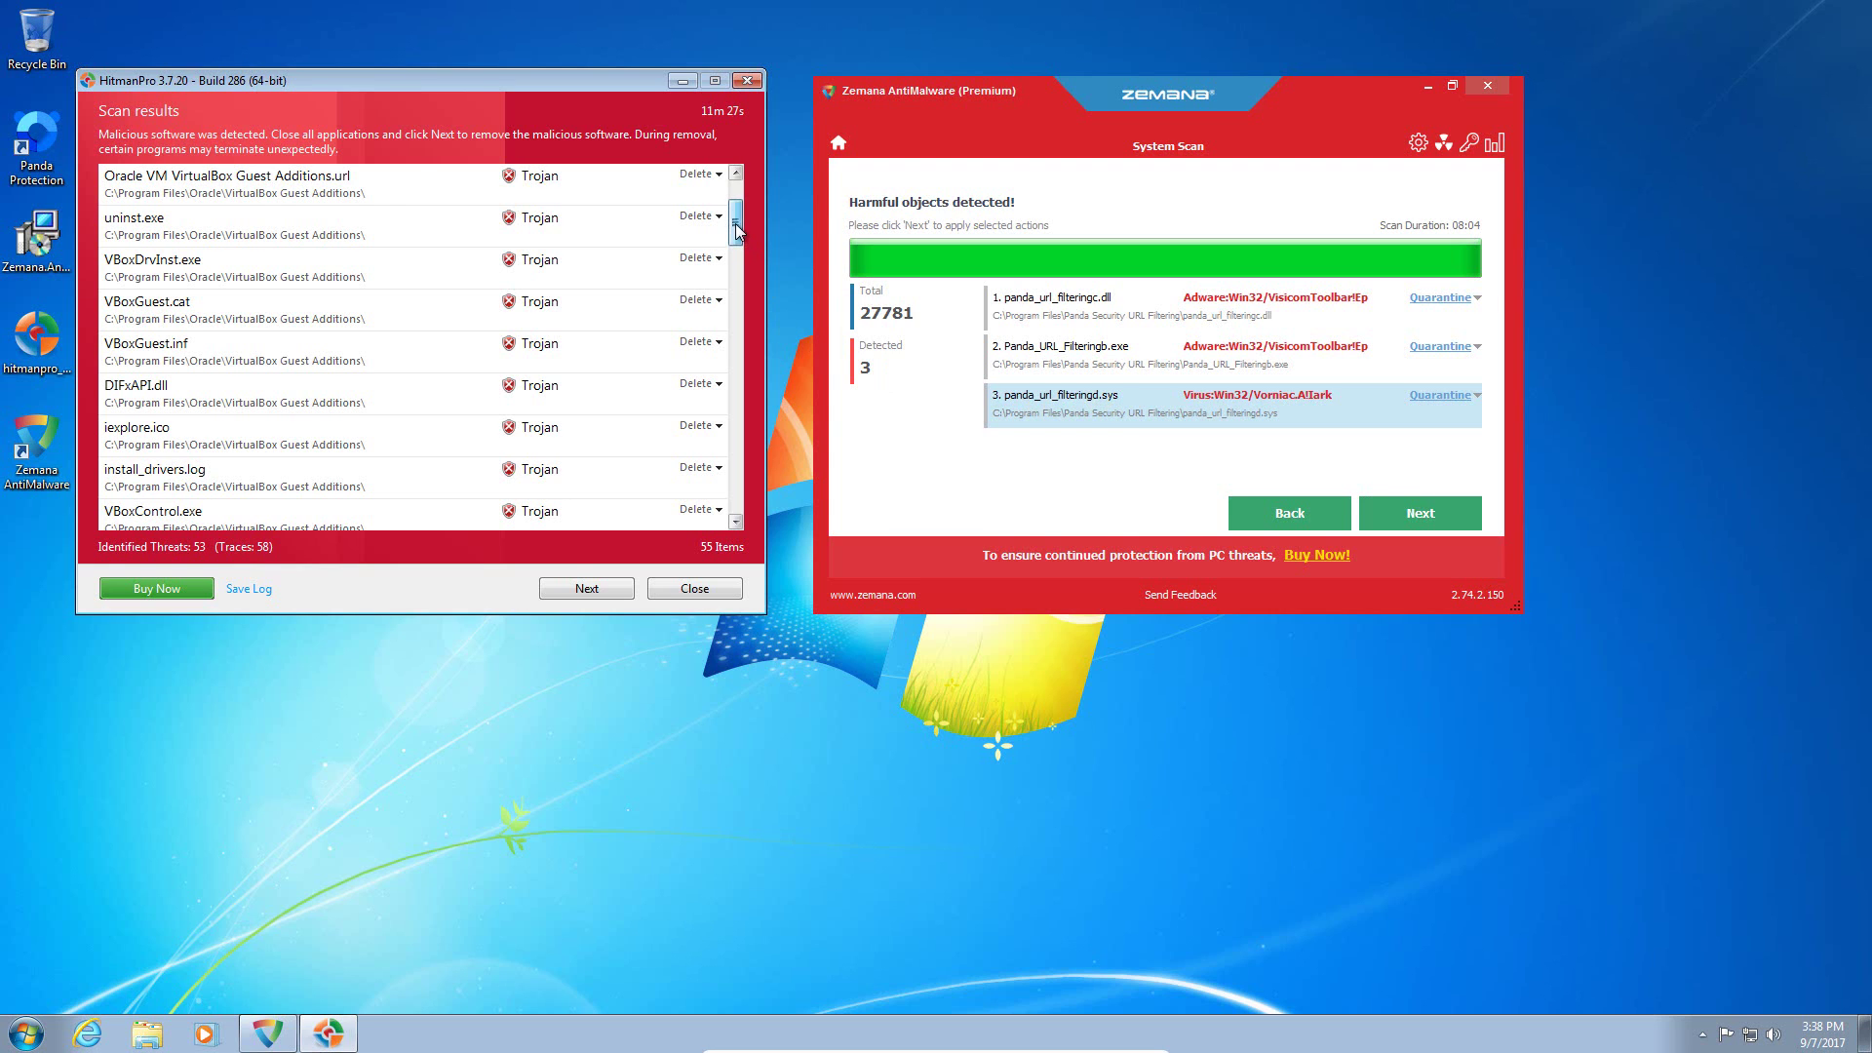
scroll(738, 205, up, 1)
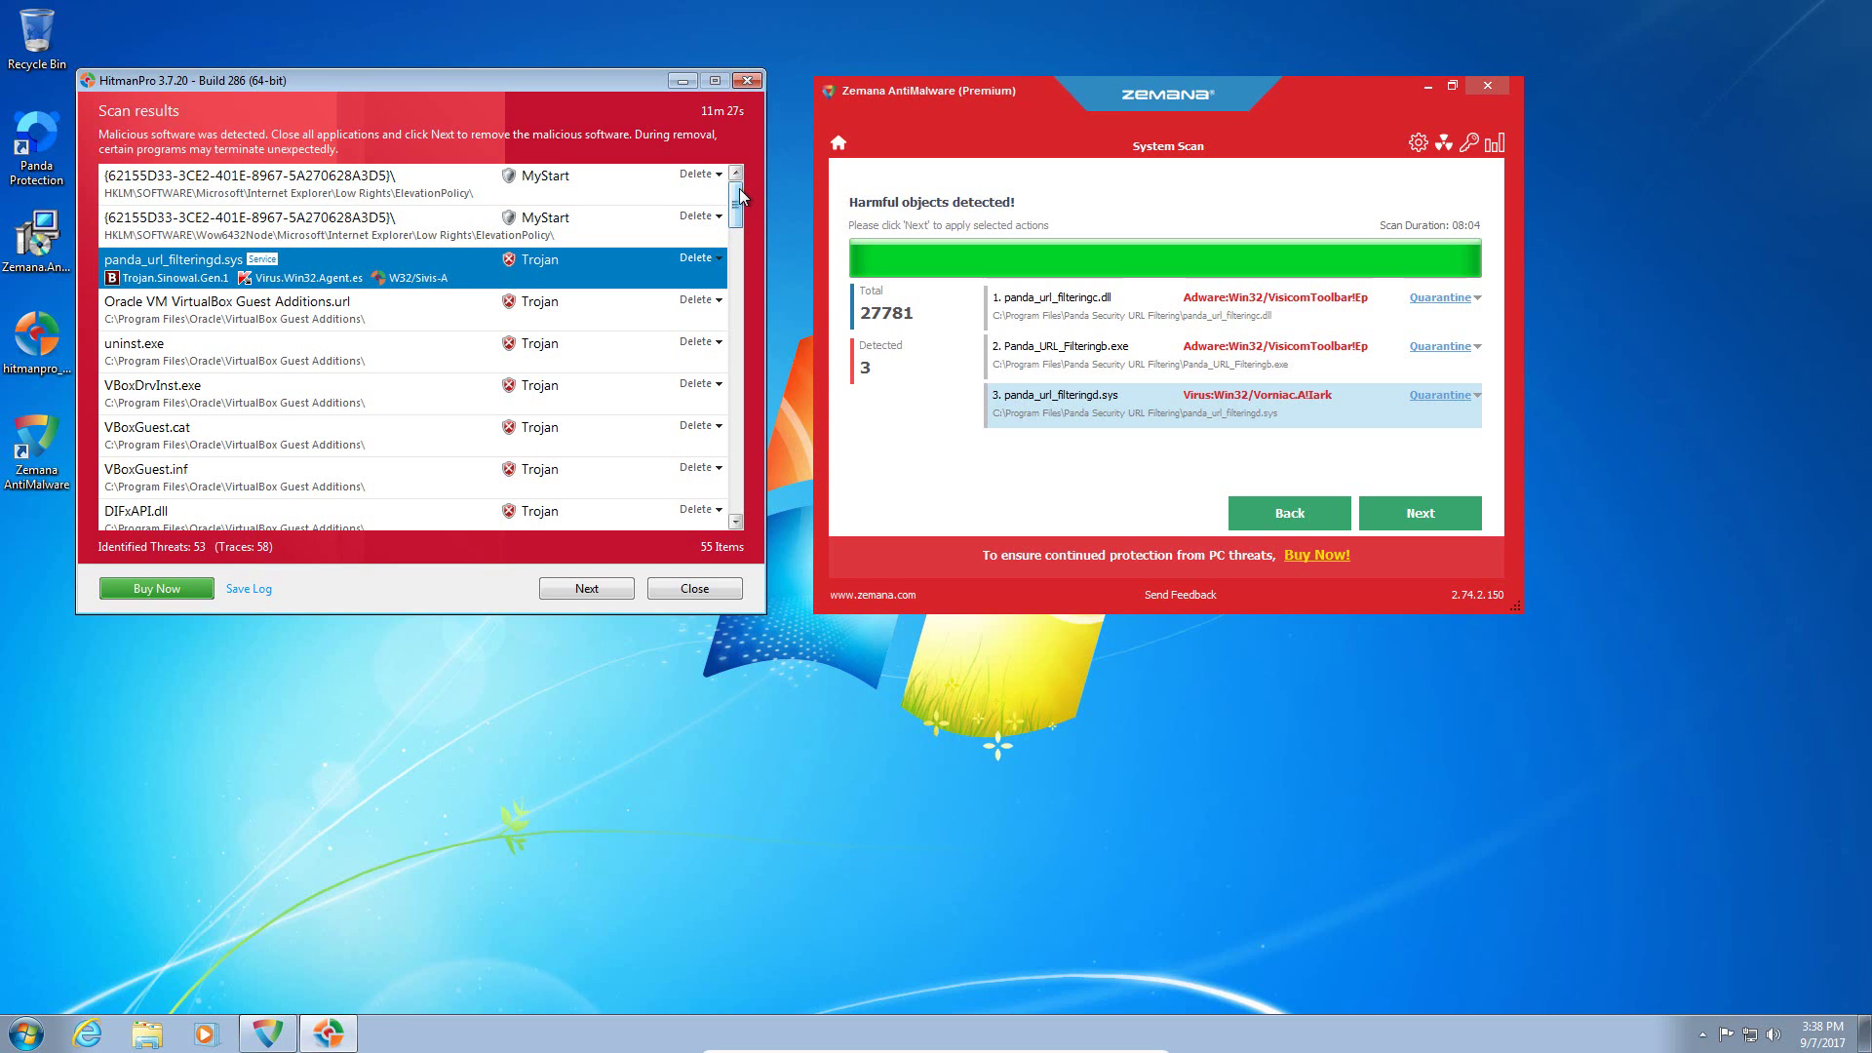
click(748, 80)
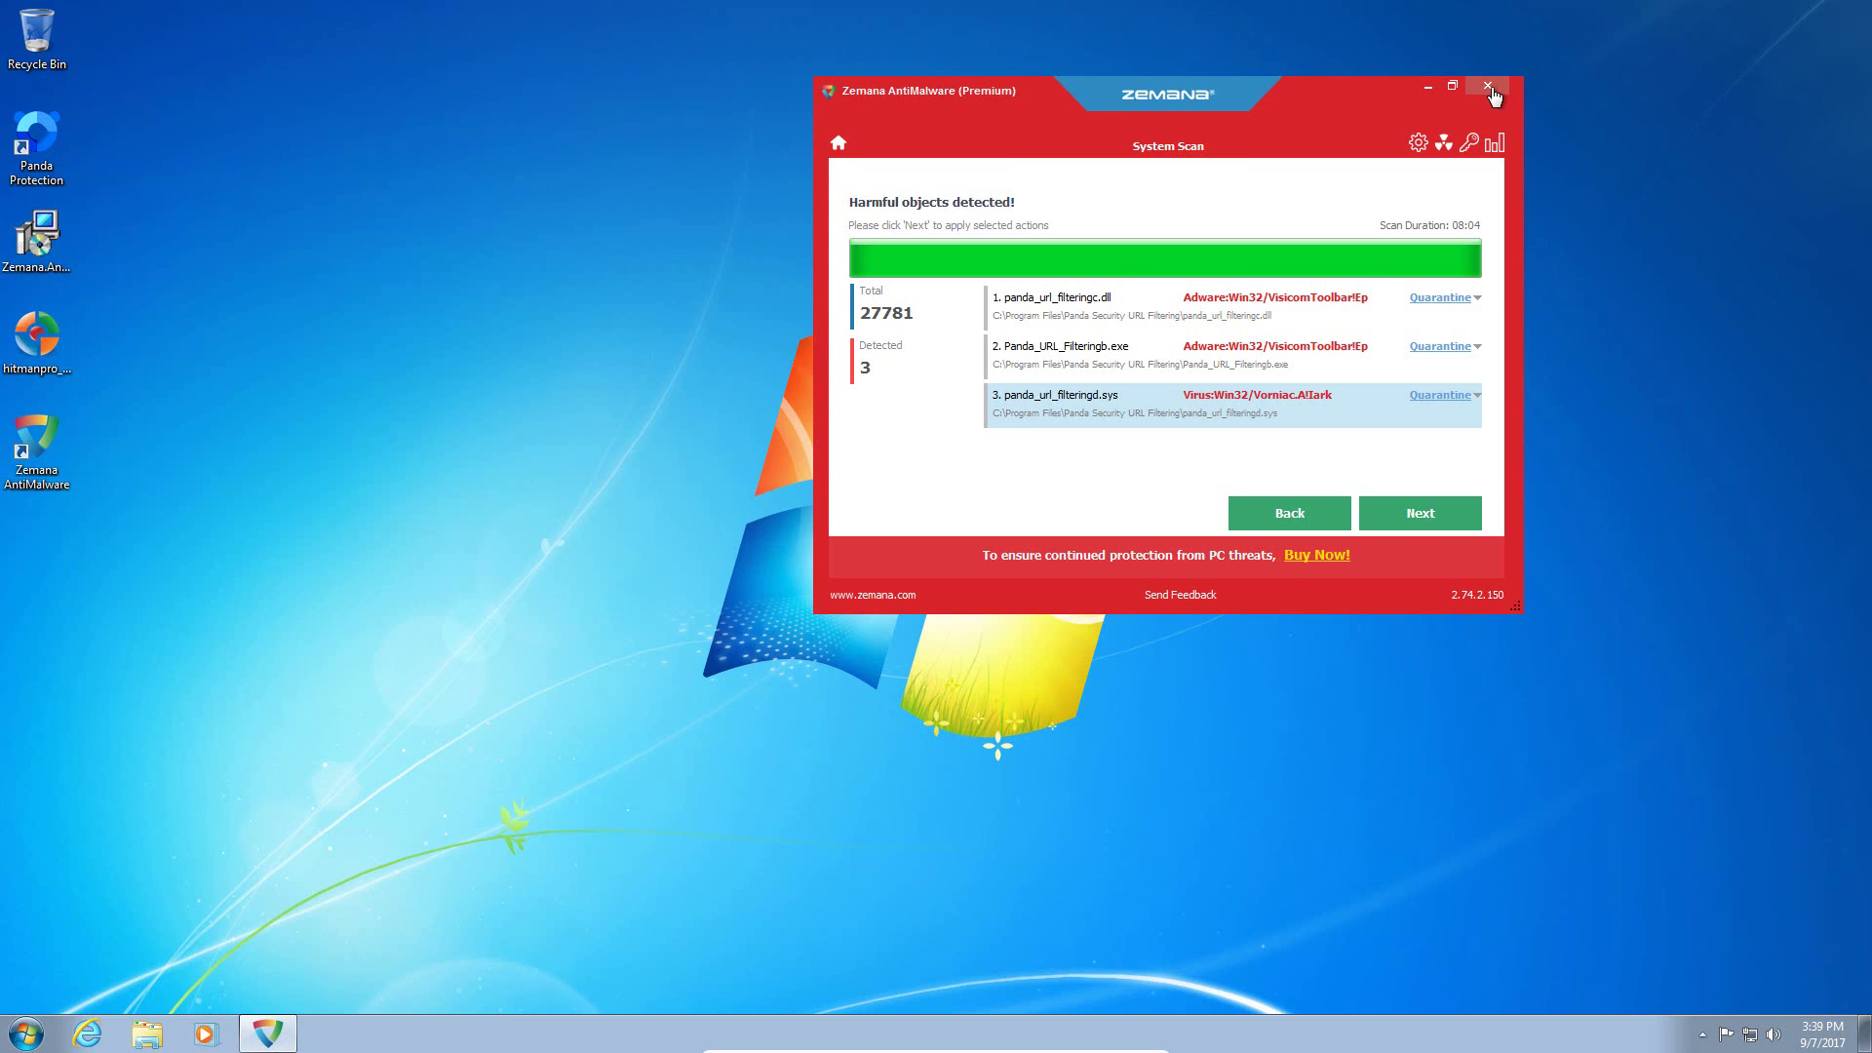
Step: Leave Zemana's scan without processing detections and launch Panda Protection, dismissing its activation prompt
click(1488, 86)
click(1389, 448)
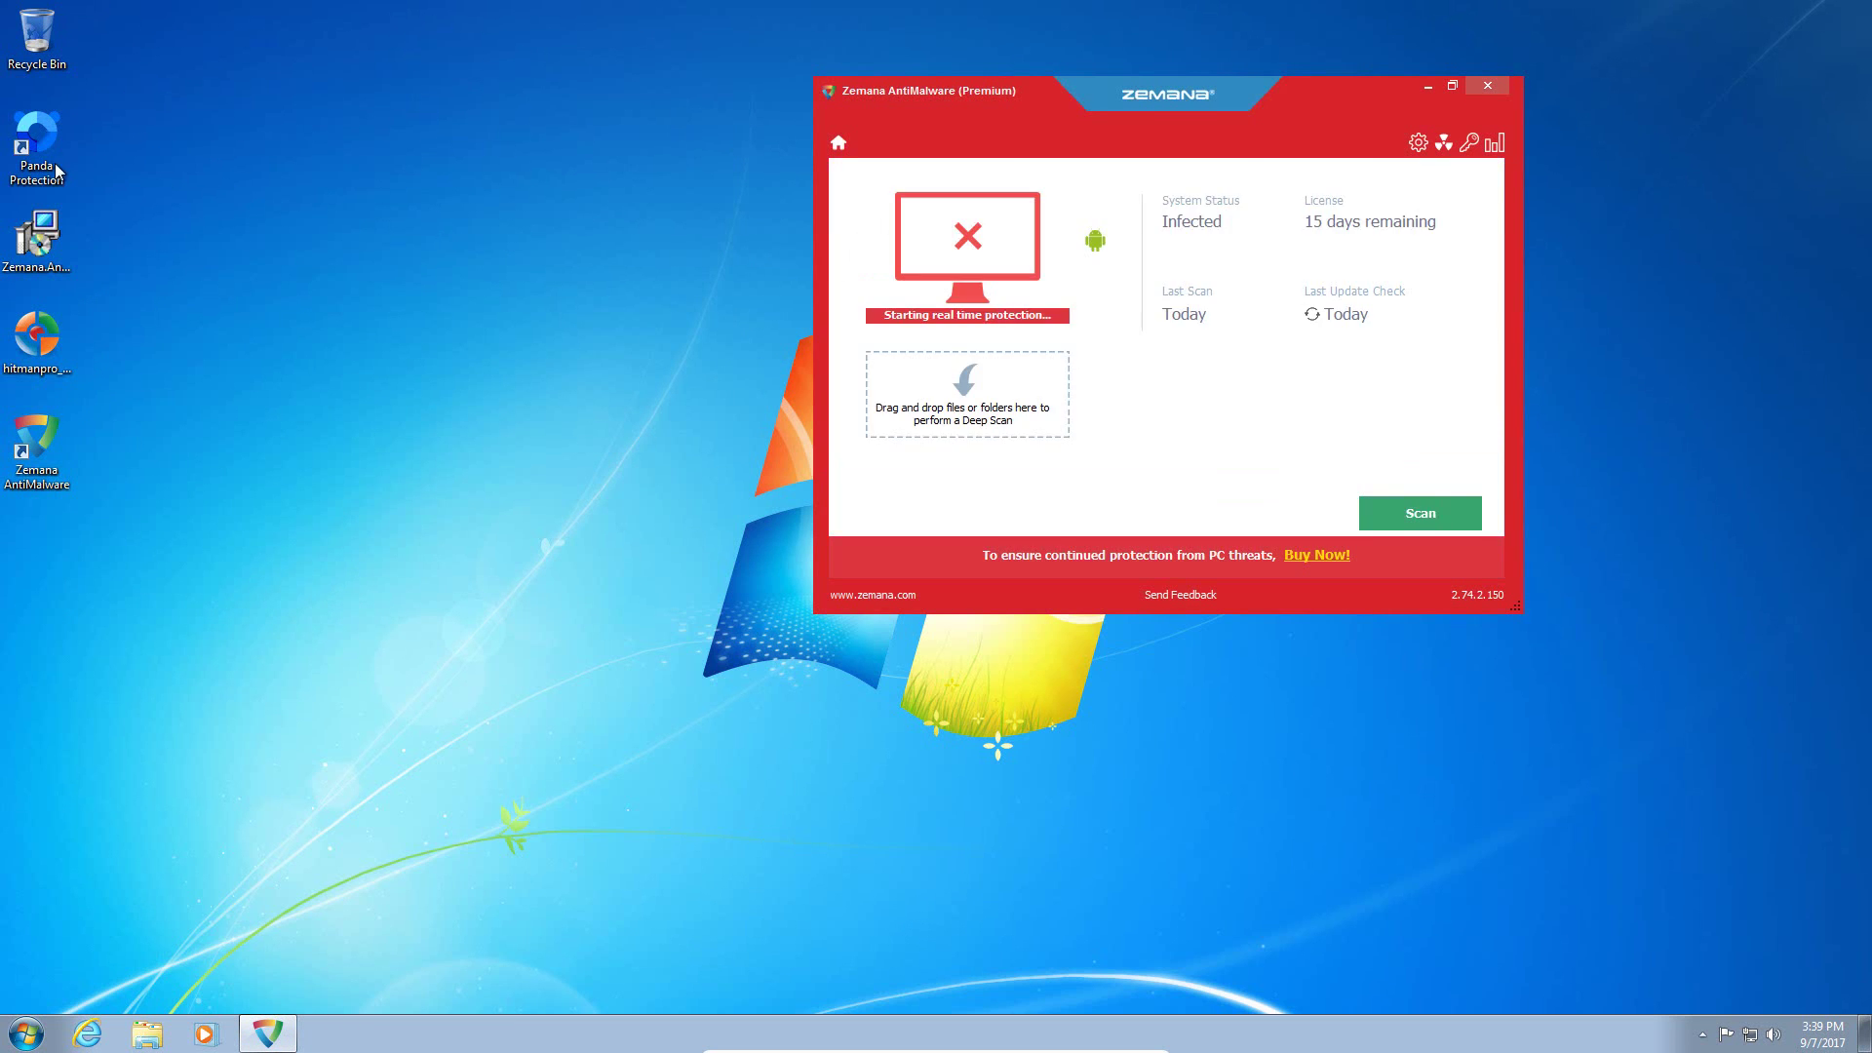
click(58, 170)
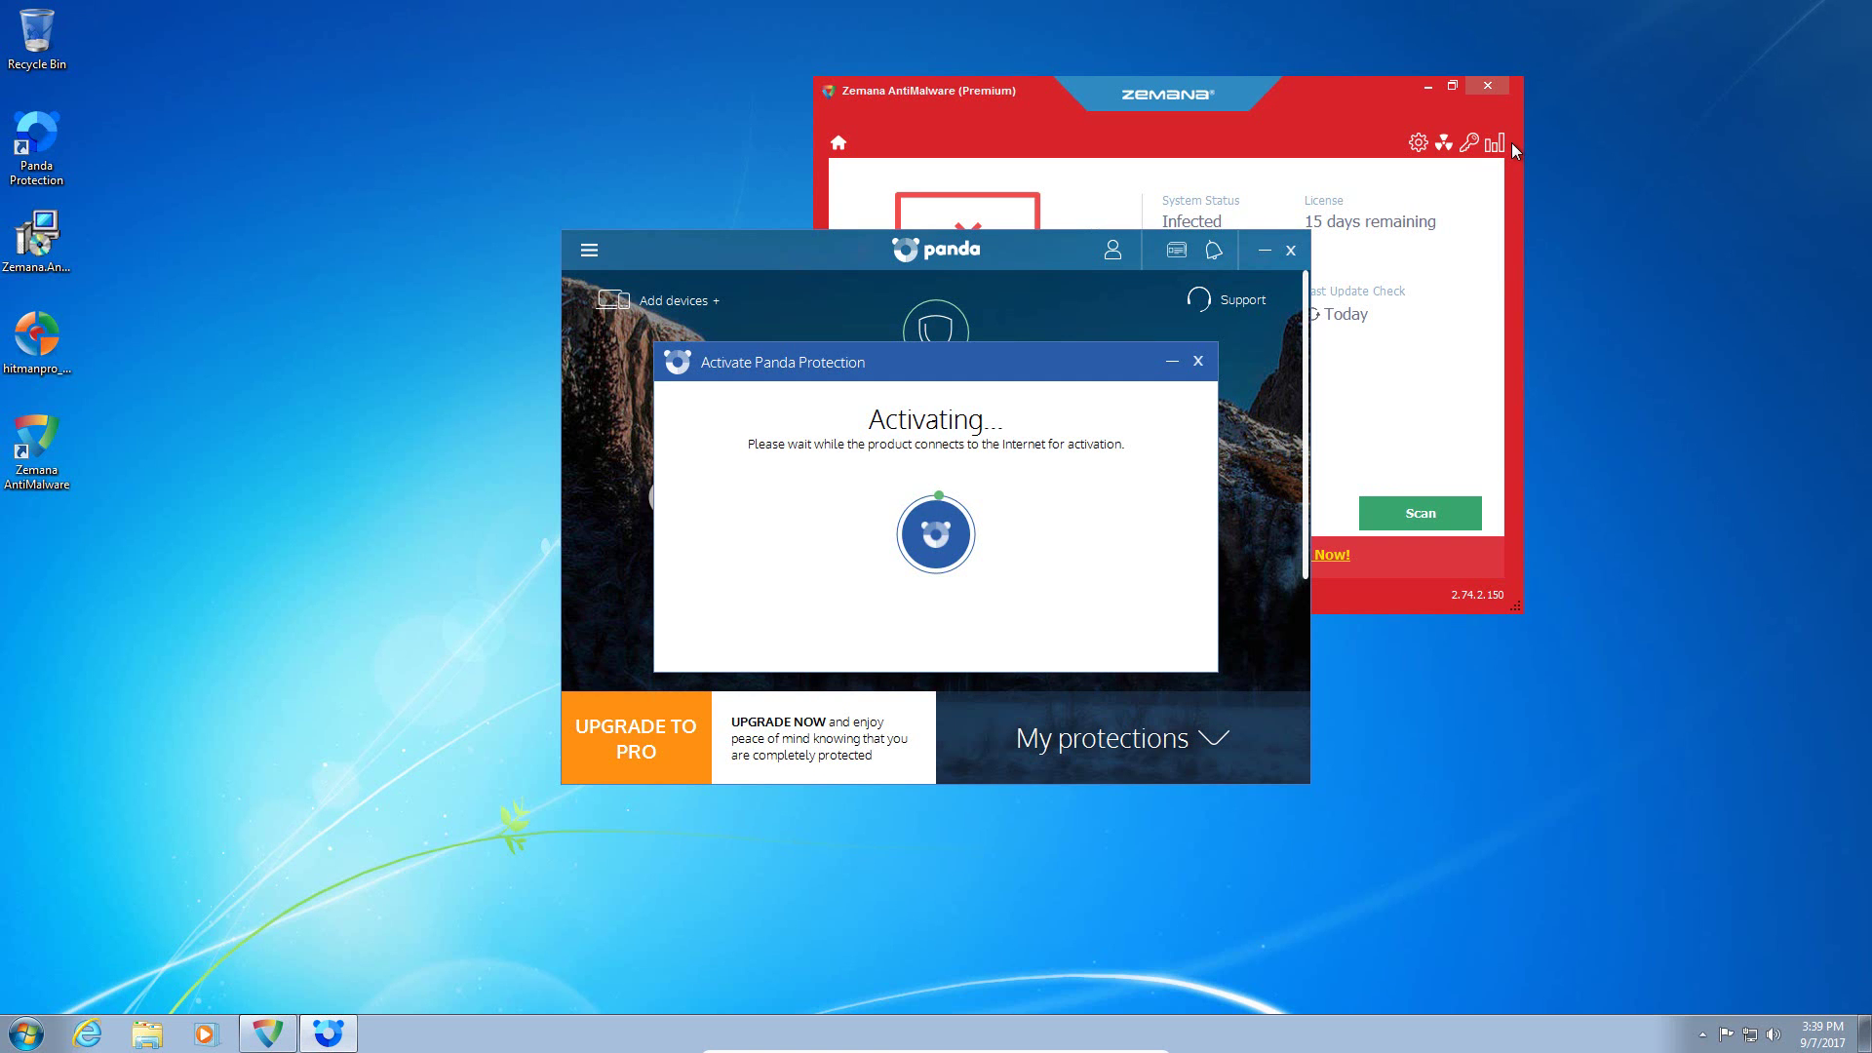
click(1198, 362)
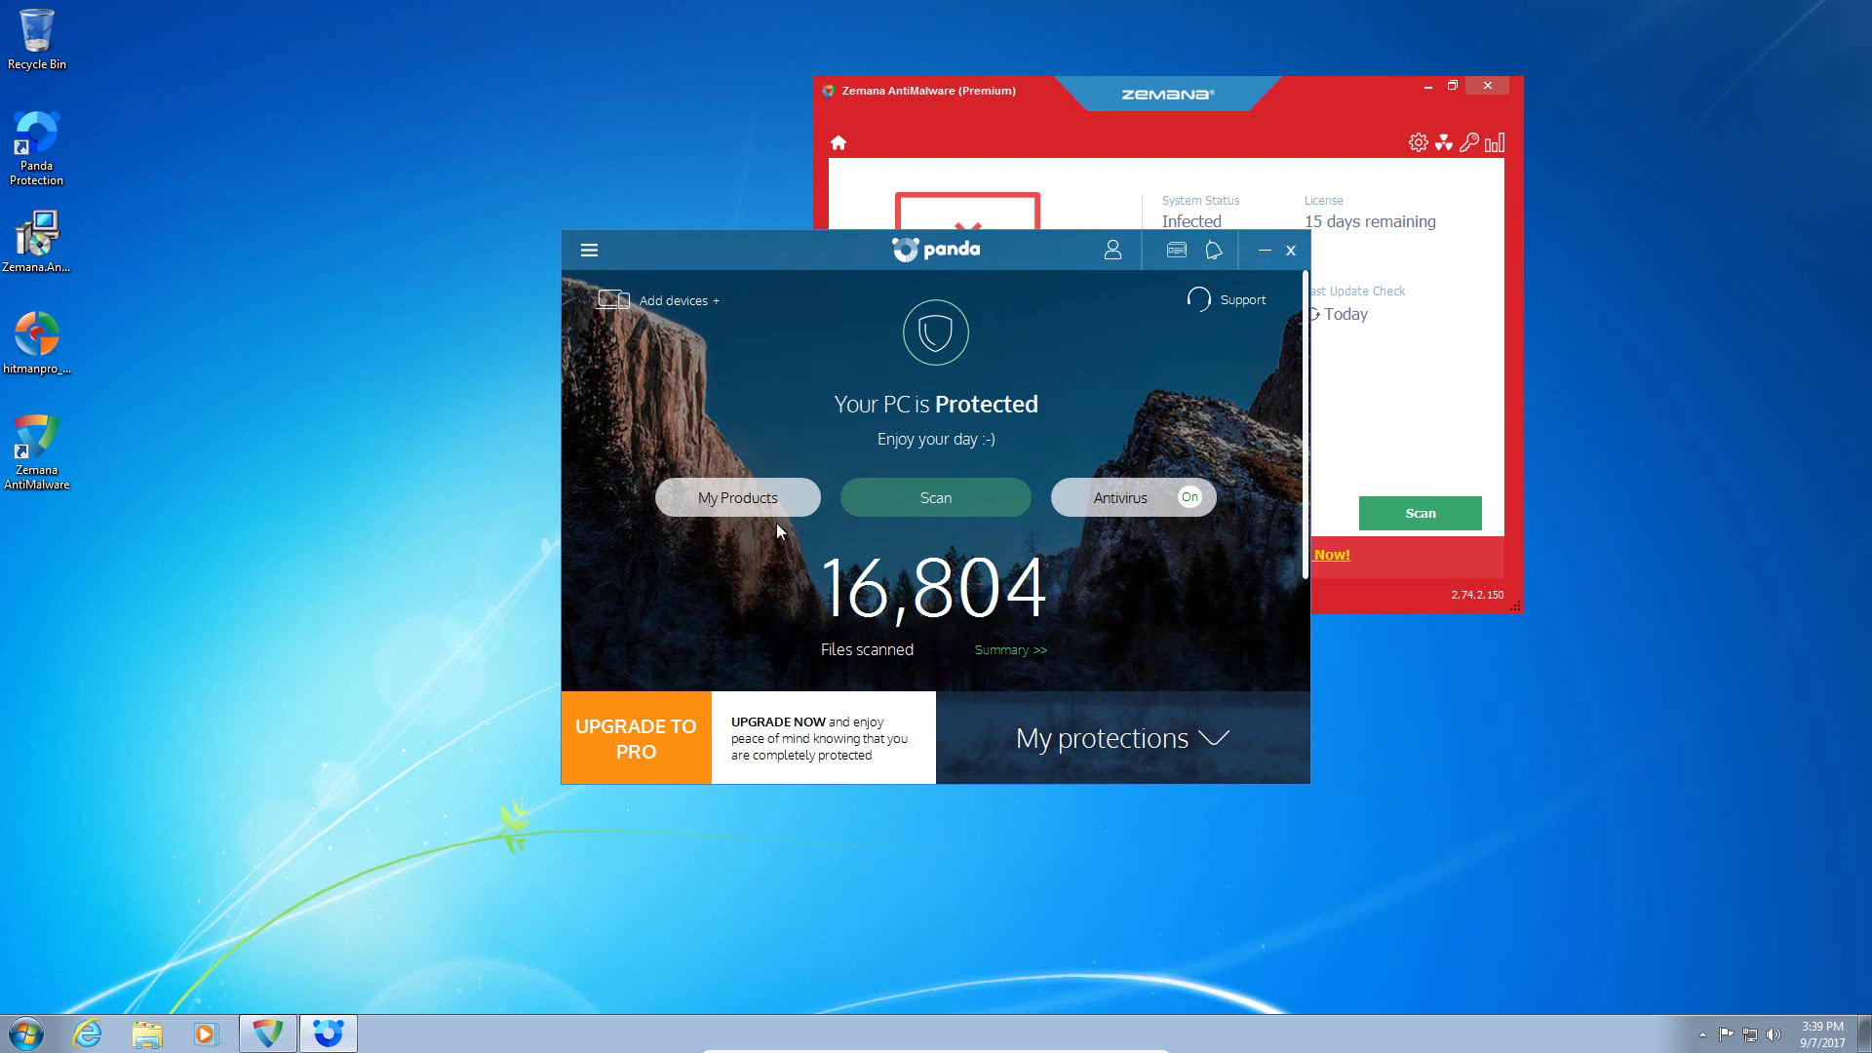
Step: Close Zemana, check running processes in Task Manager, and move the Panda window to the upper right
click(1258, 133)
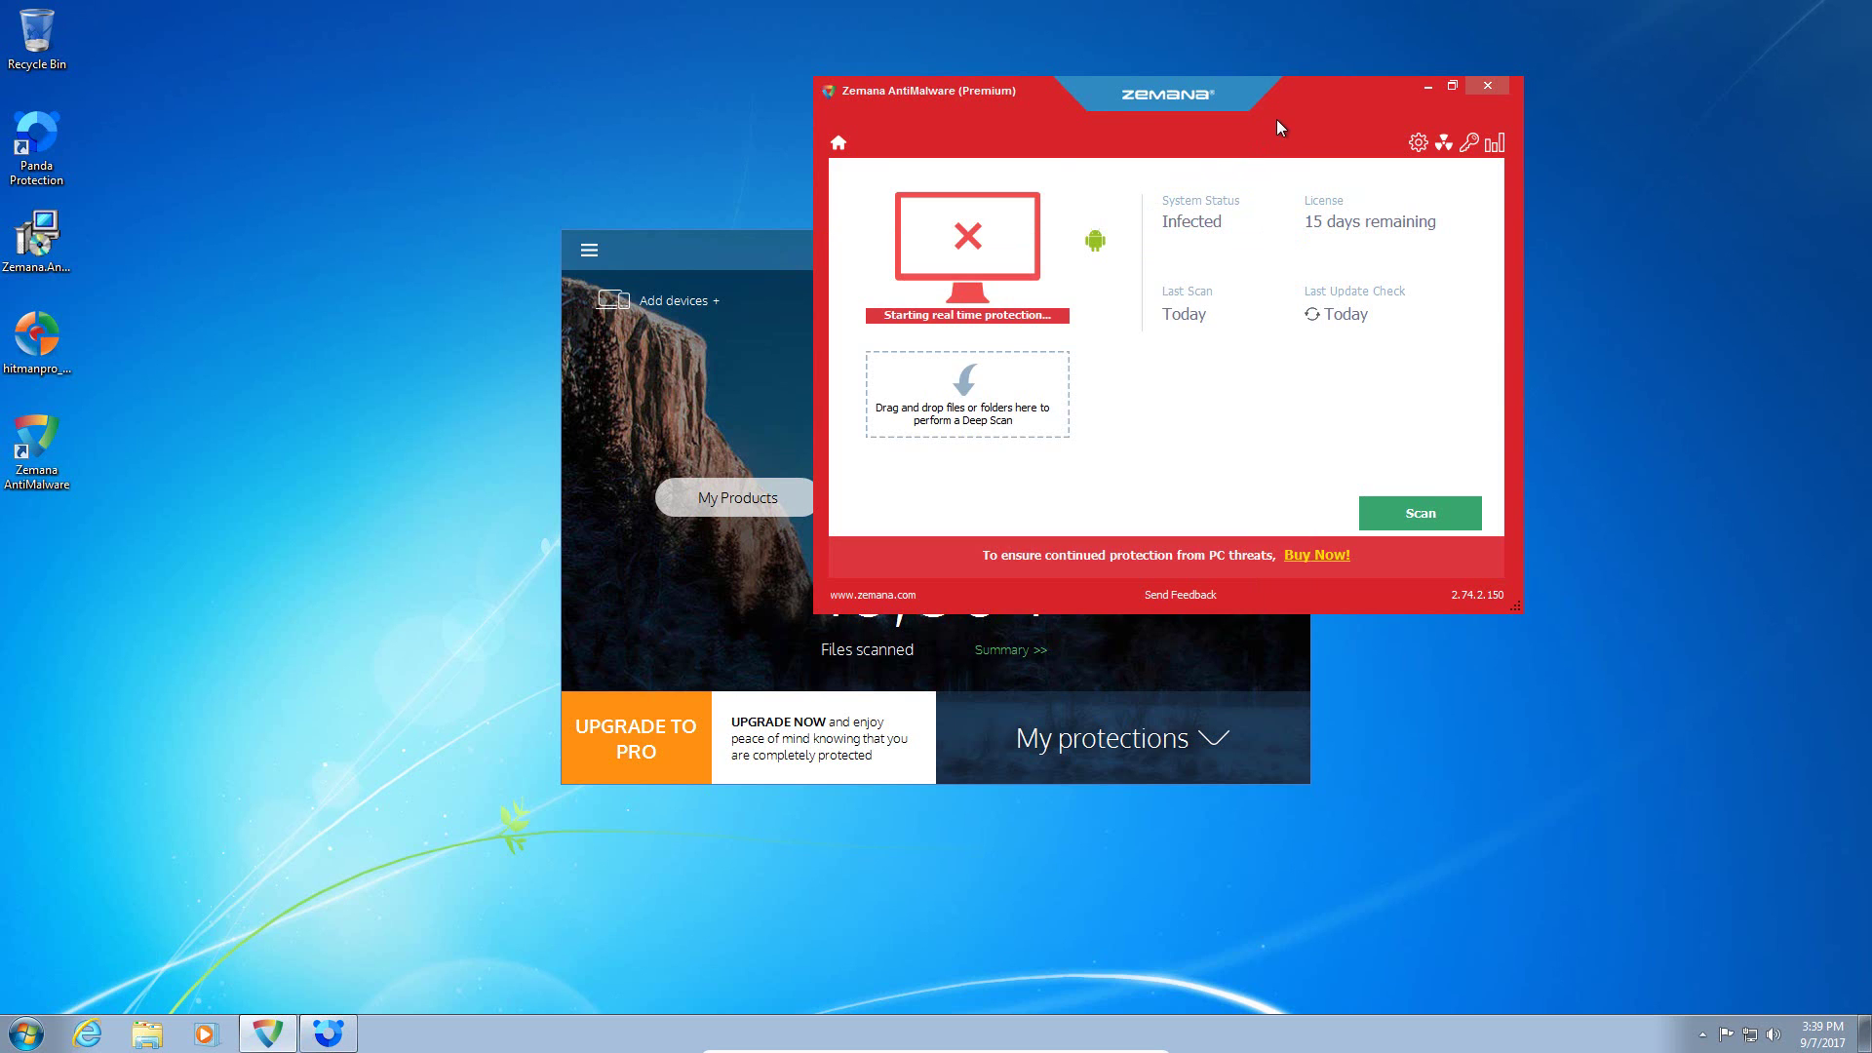
click(1488, 90)
right_click(644, 1040)
click(723, 967)
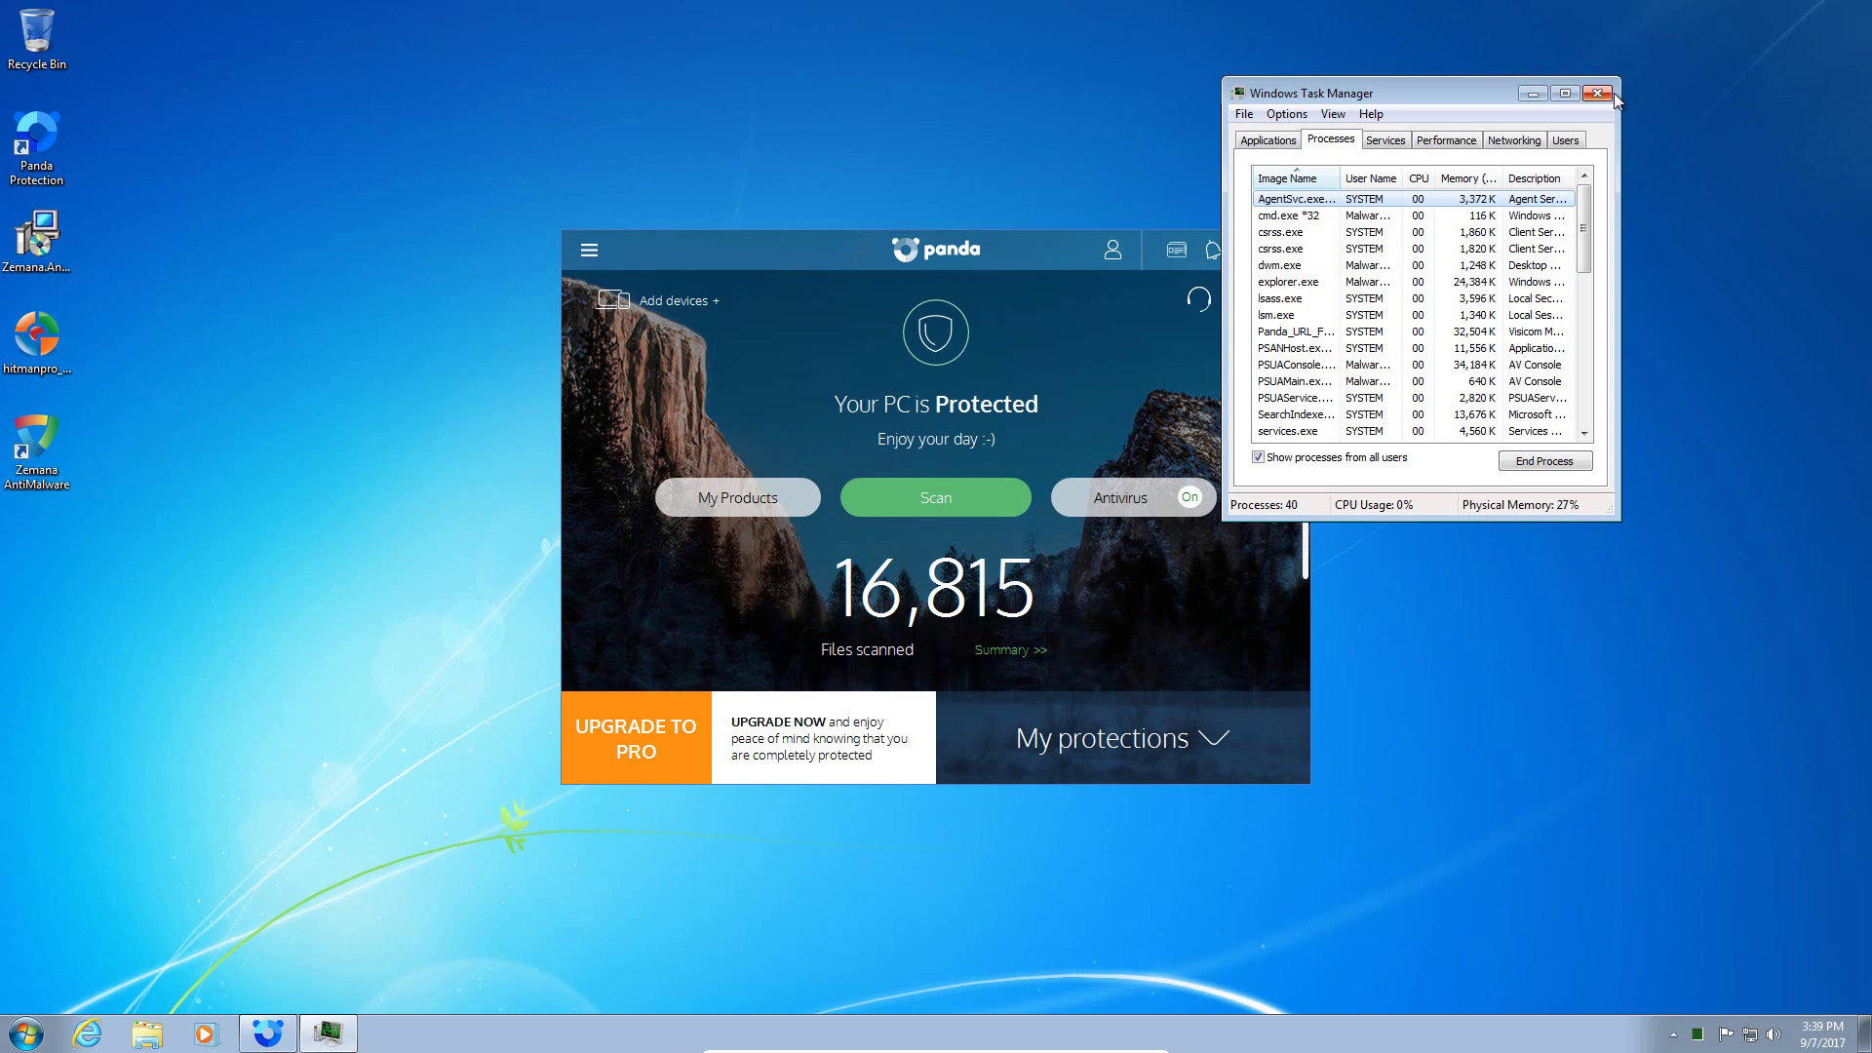
click(1607, 97)
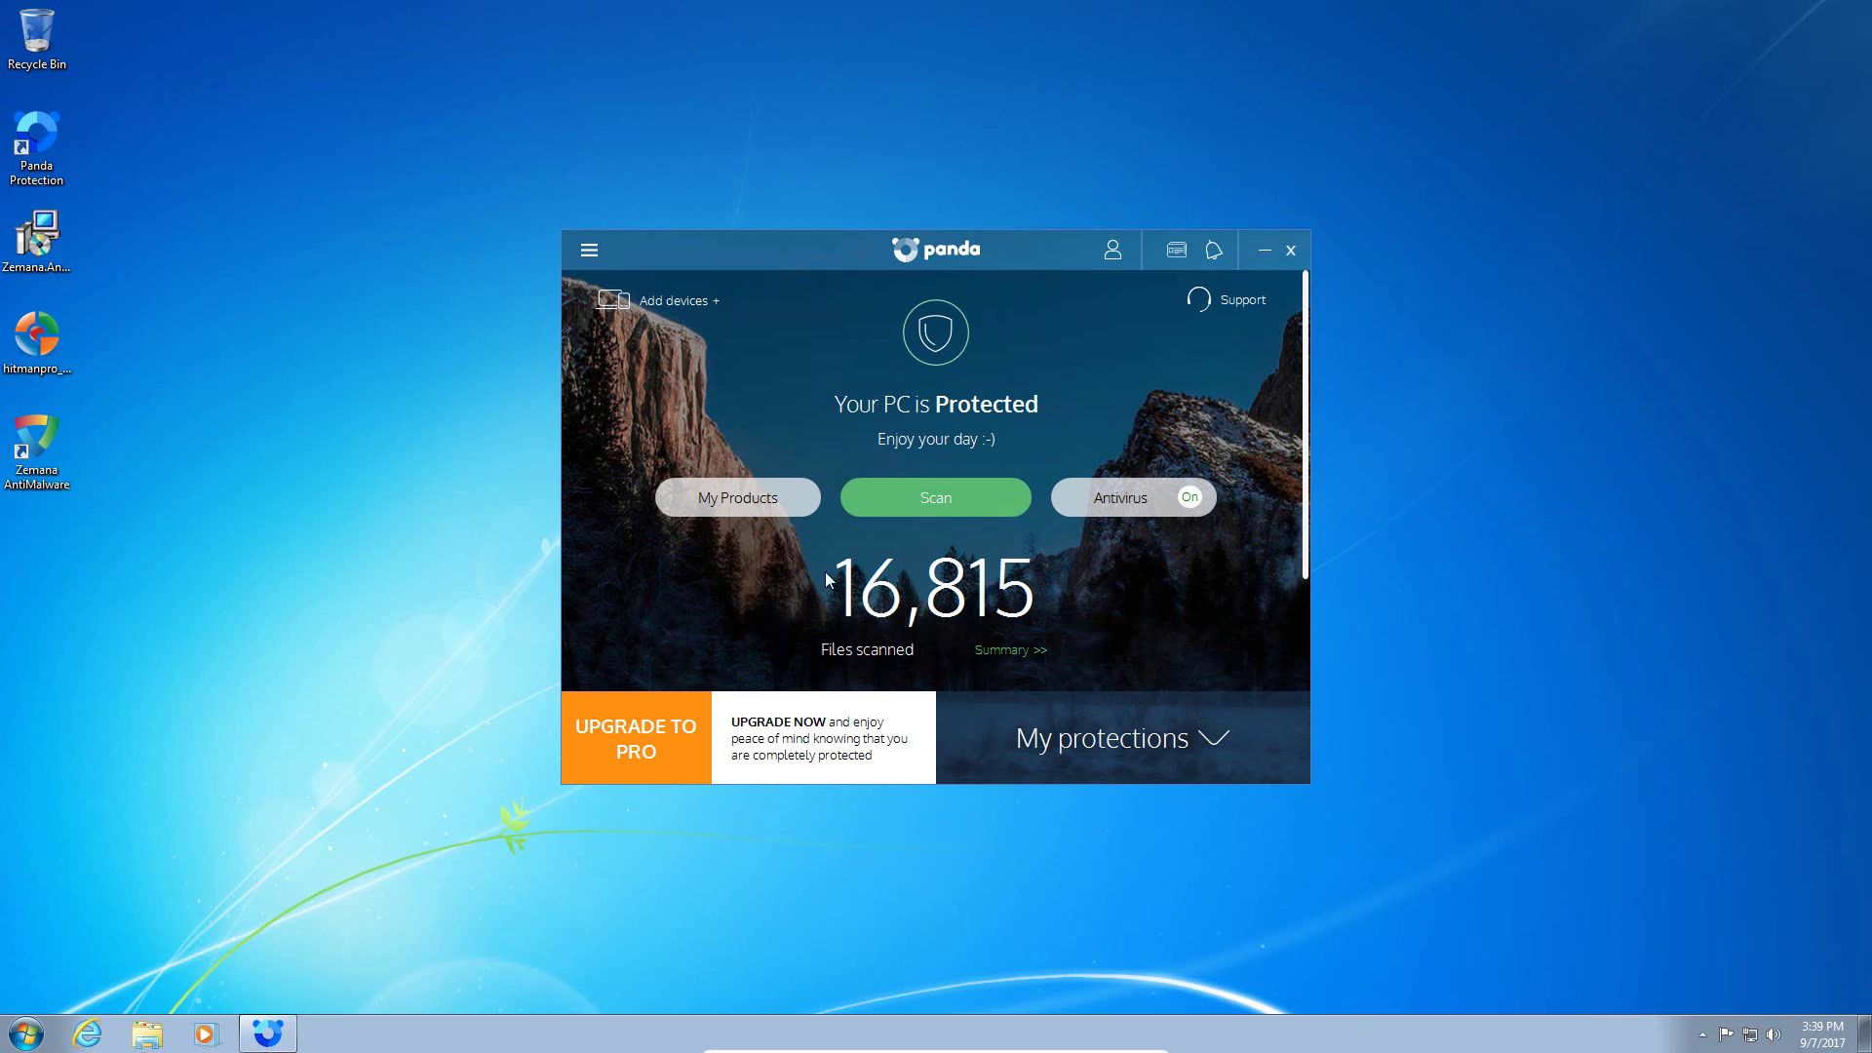
drag(876, 254, 1249, 97)
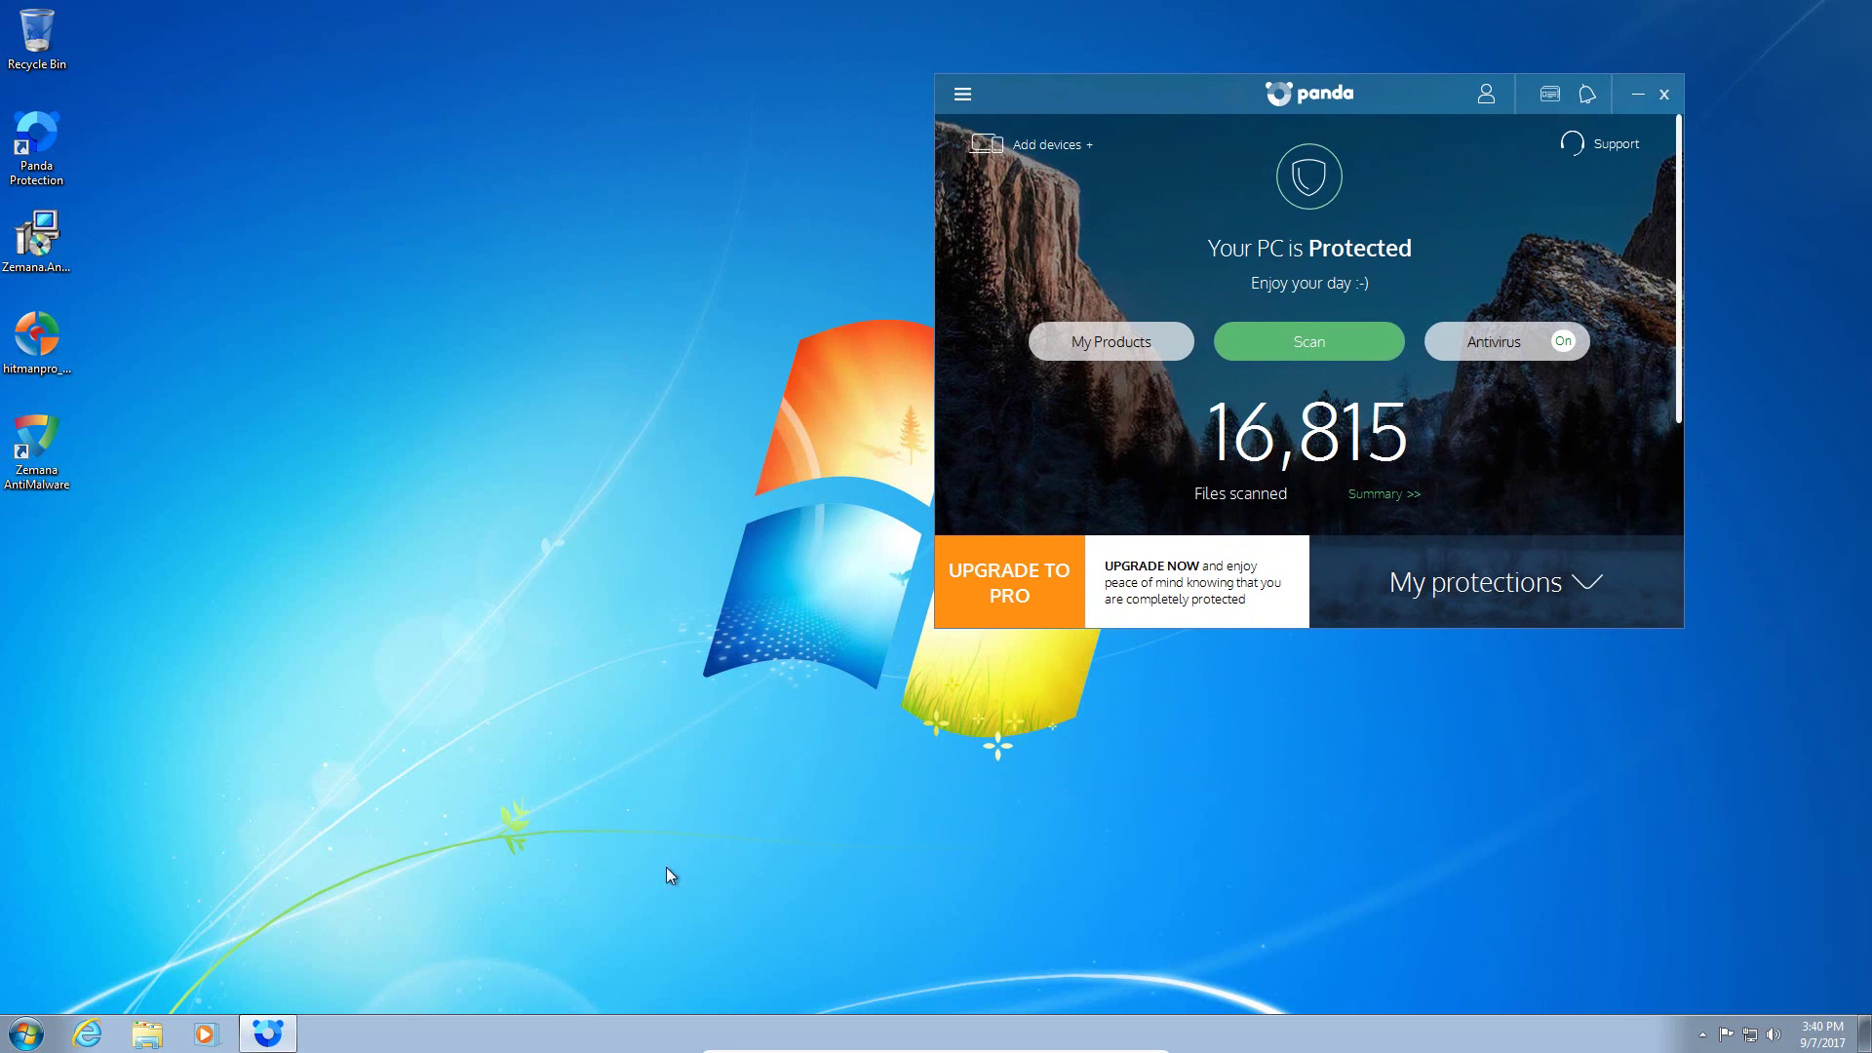
Step: Scroll through the running processes in Task Manager, then drag the Panda window back toward the centre
right_click(548, 1030)
click(618, 952)
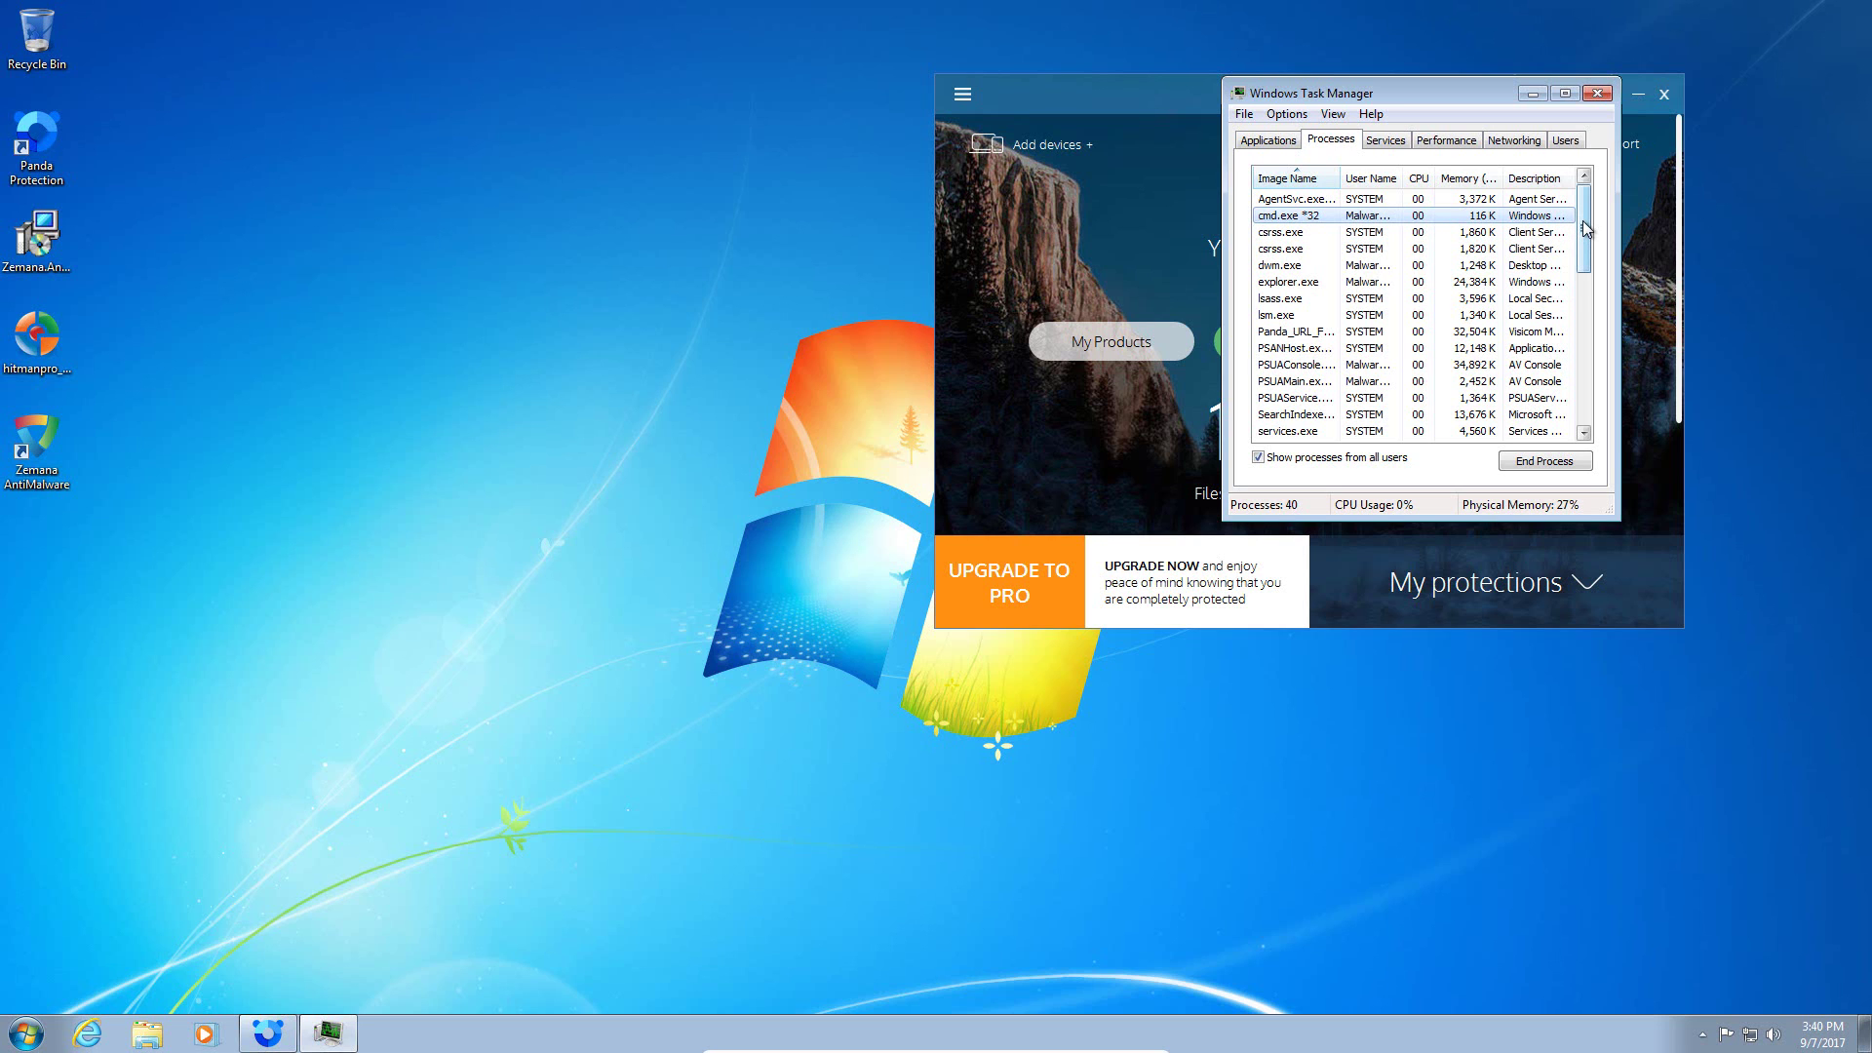
mouse_move(1586, 228)
mouse_down()
mouse_move(1585, 380)
mouse_move(1583, 215)
mouse_up()
click(1598, 93)
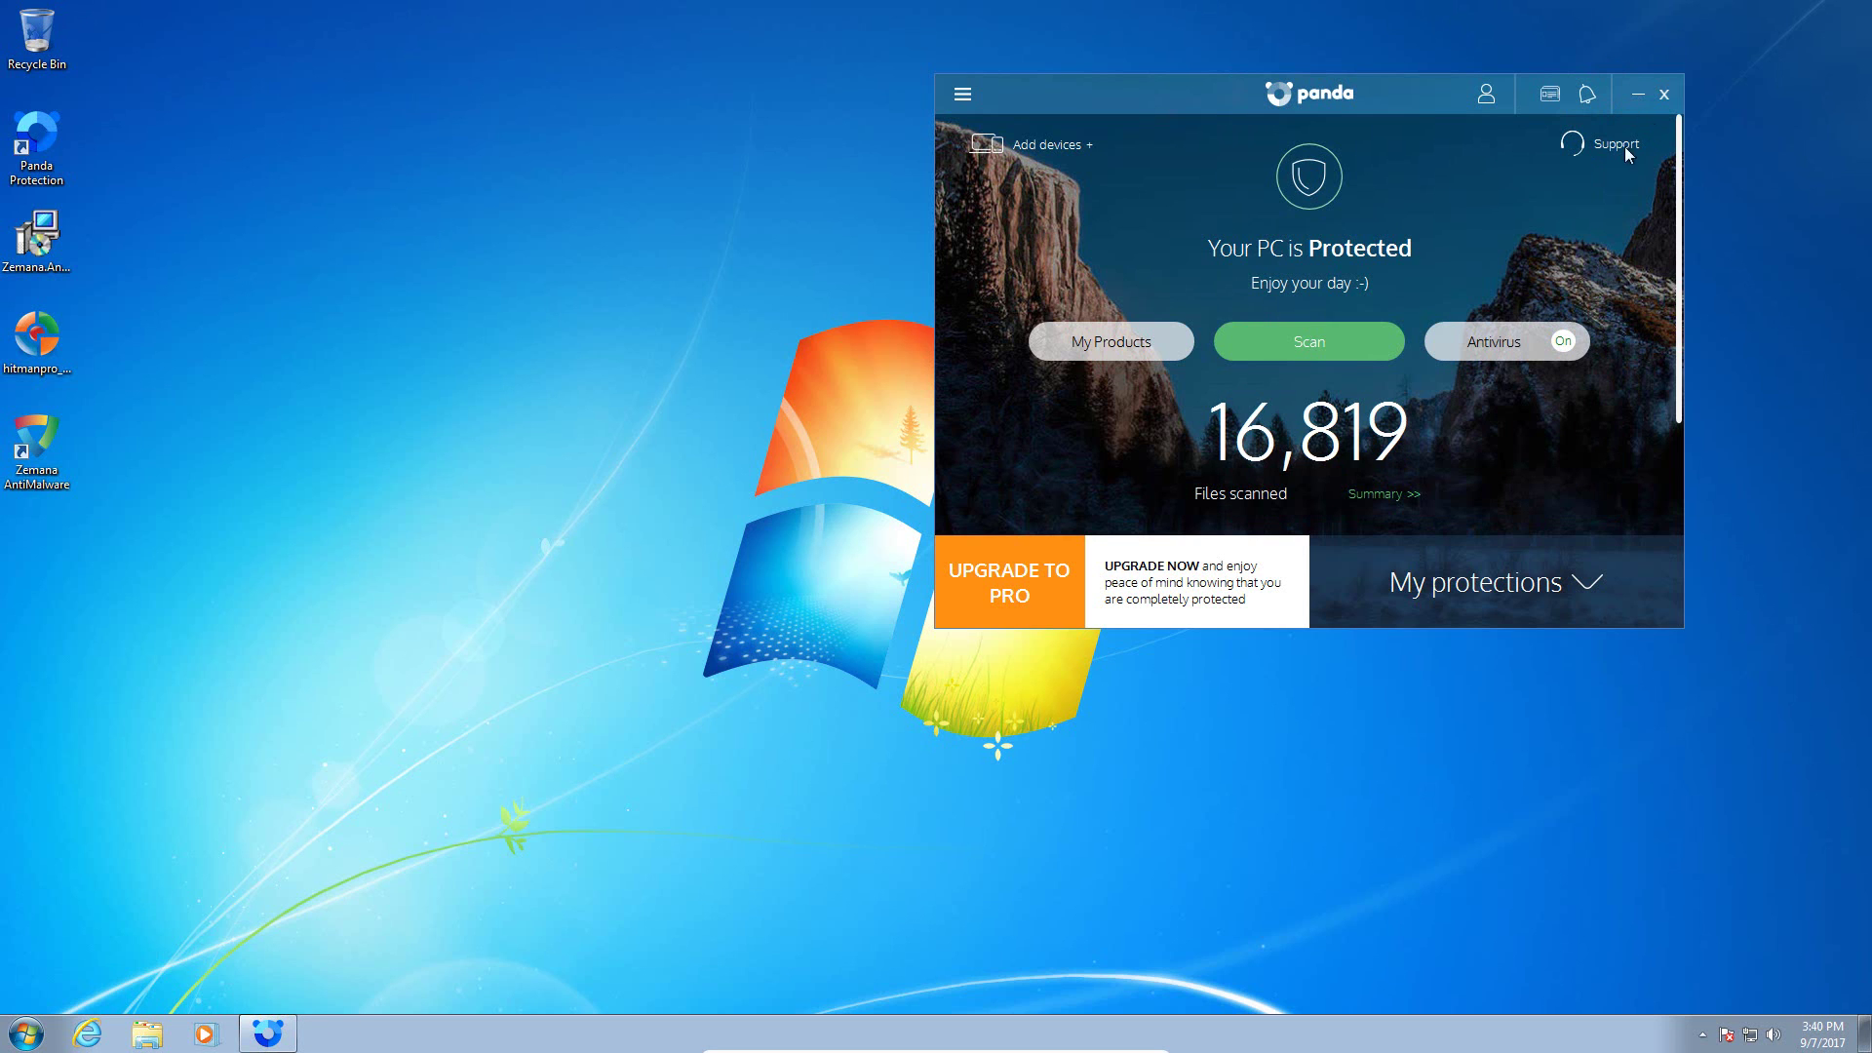
drag(1445, 97, 1092, 173)
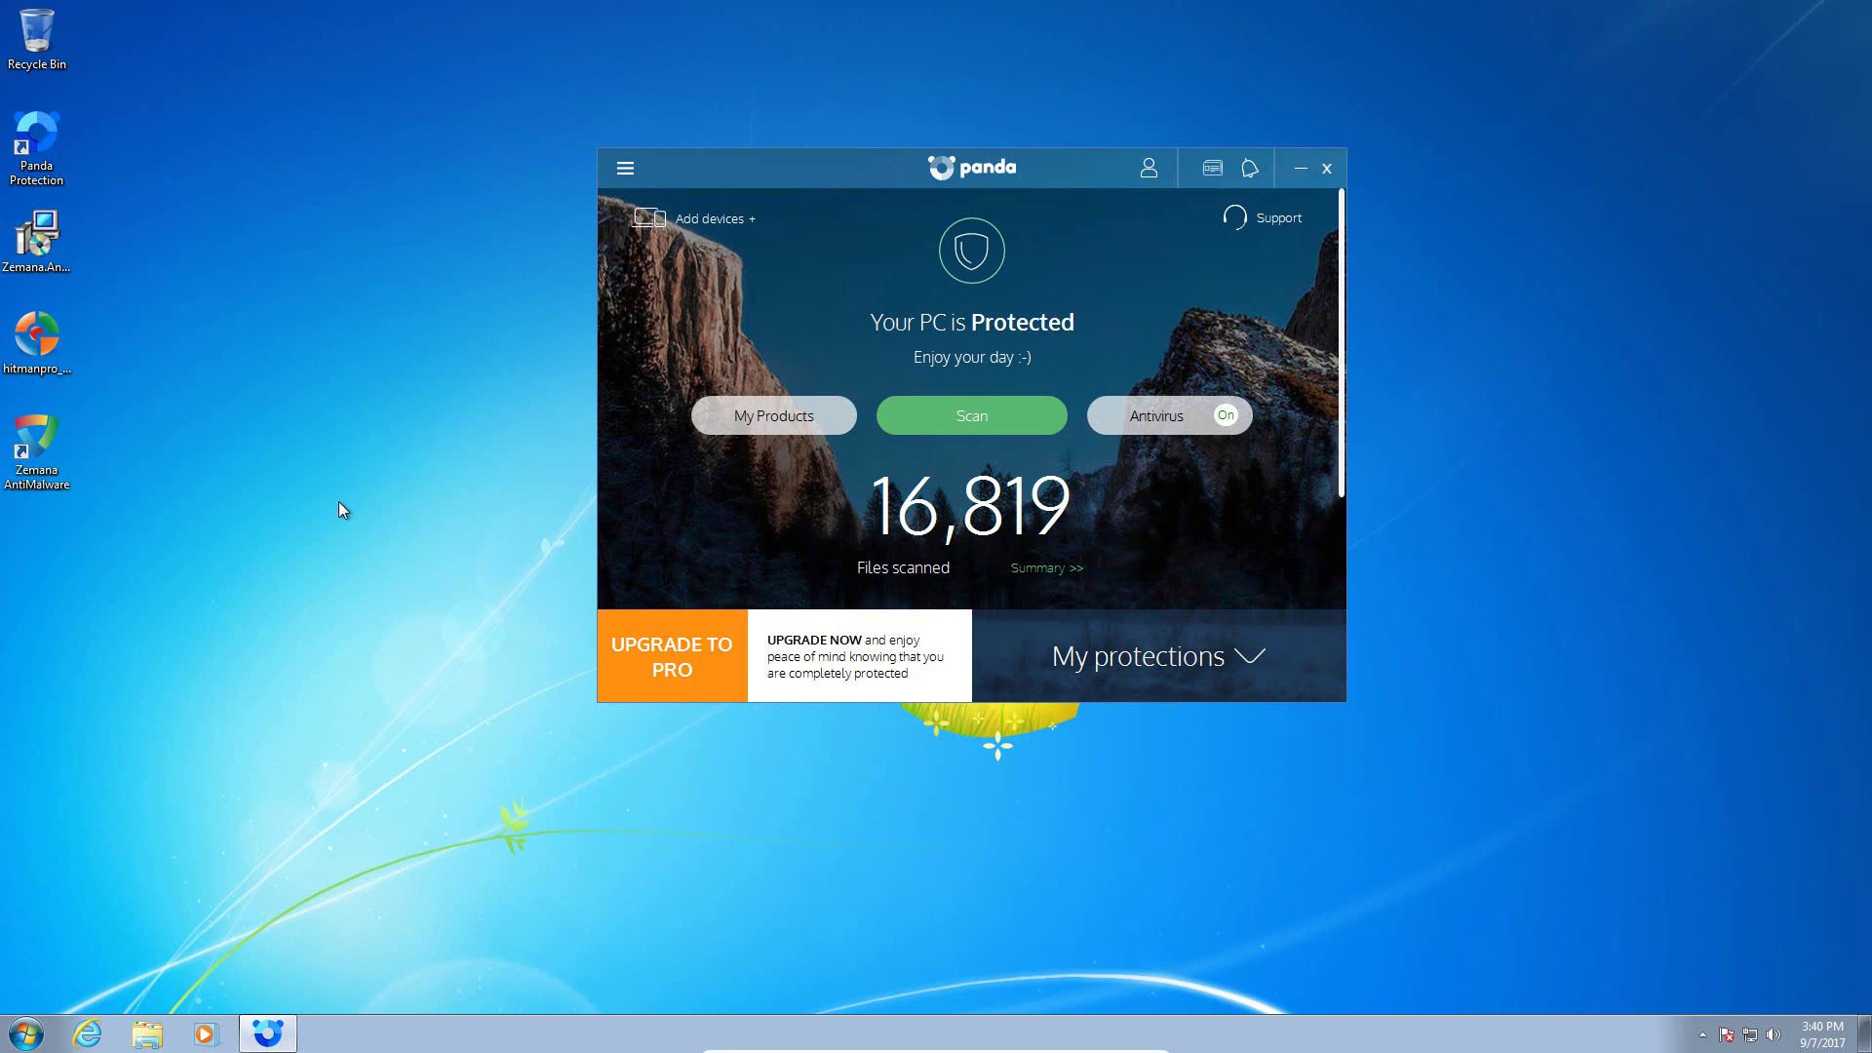
Step: Check the running processes in Task Manager a second time, then close it
right_click(398, 1026)
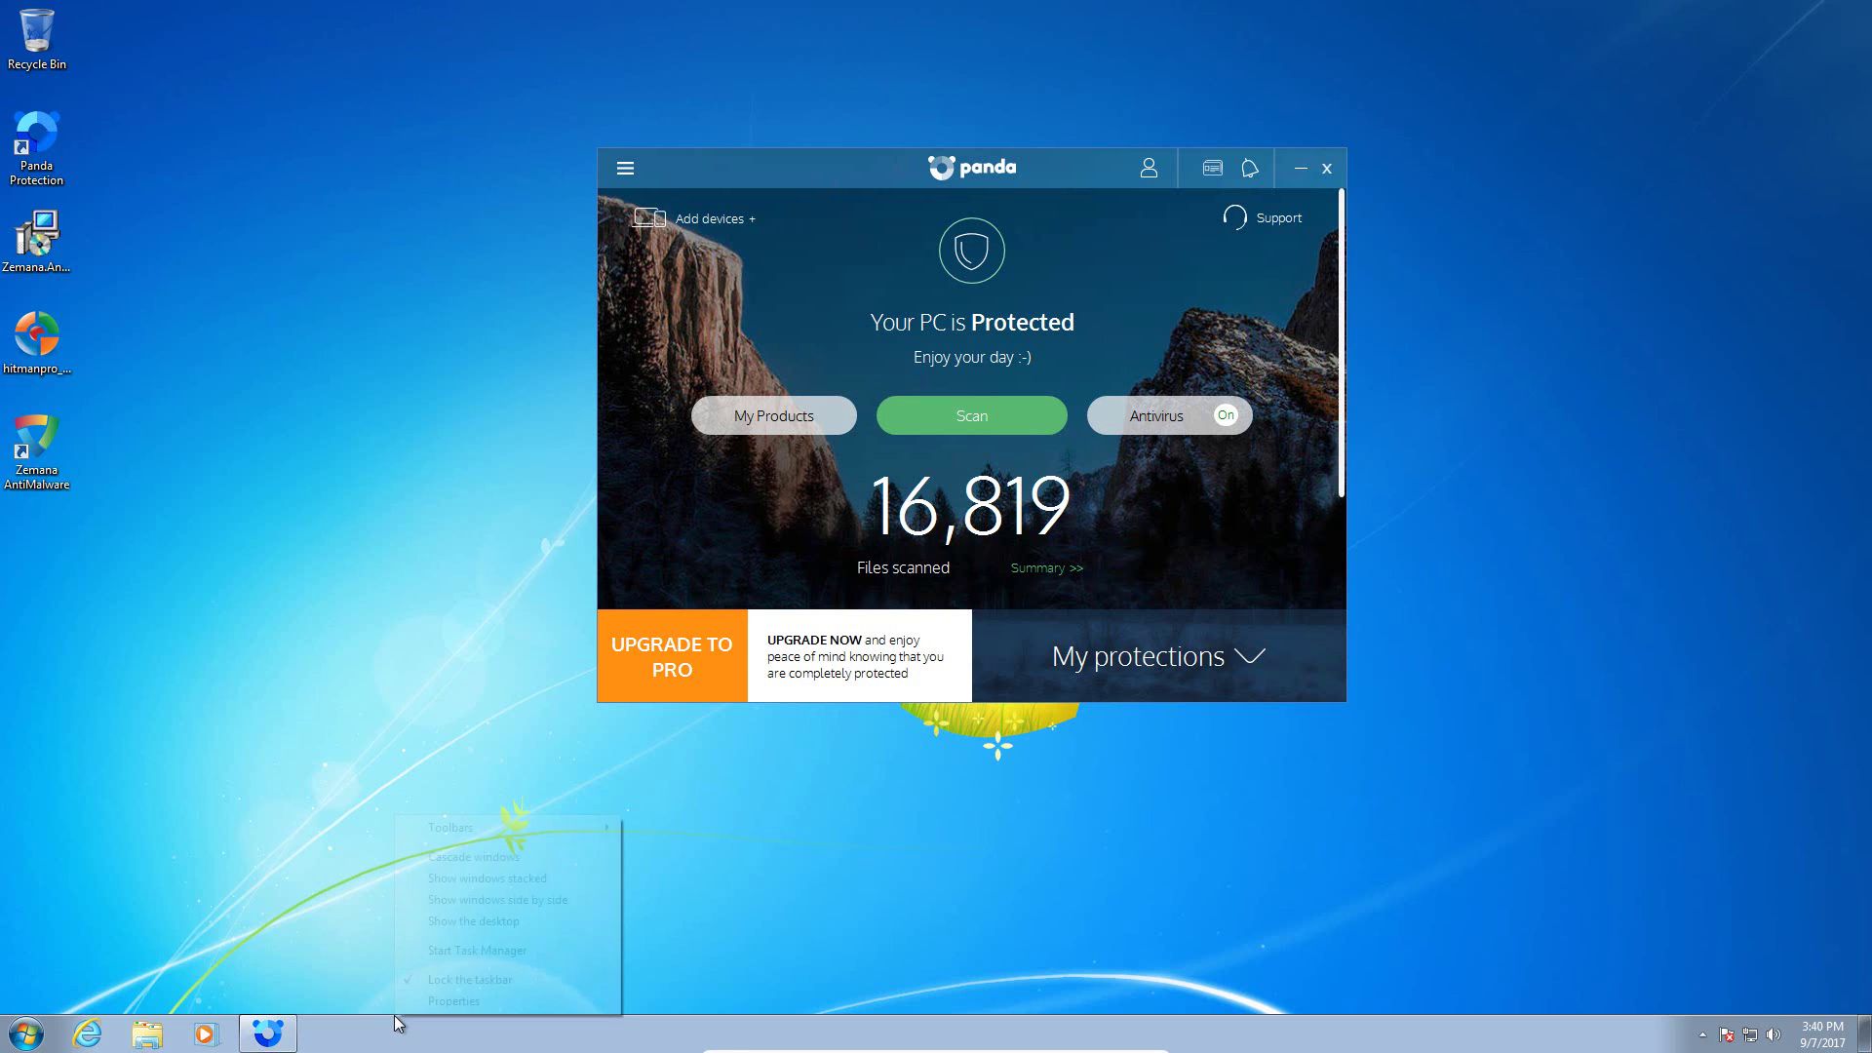
click(436, 950)
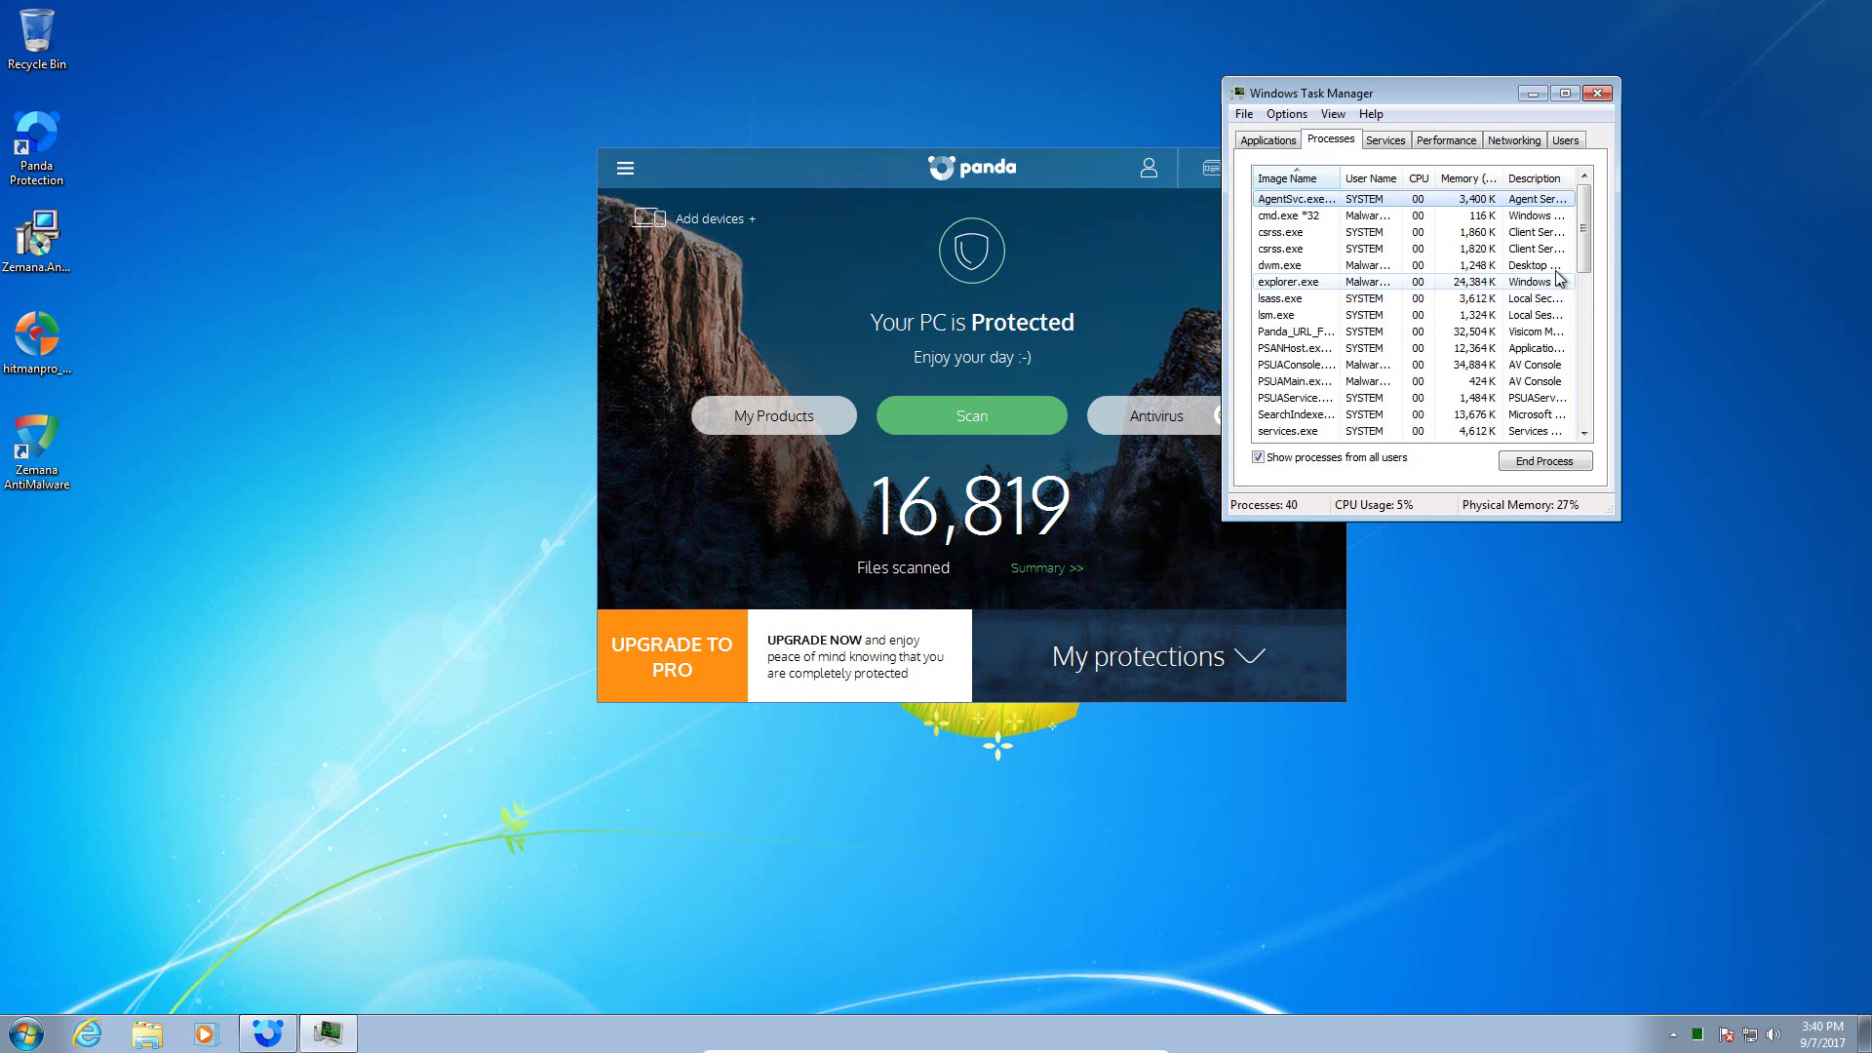
mouse_move(1590, 259)
mouse_down()
mouse_move(1600, 324)
mouse_move(1609, 251)
mouse_up()
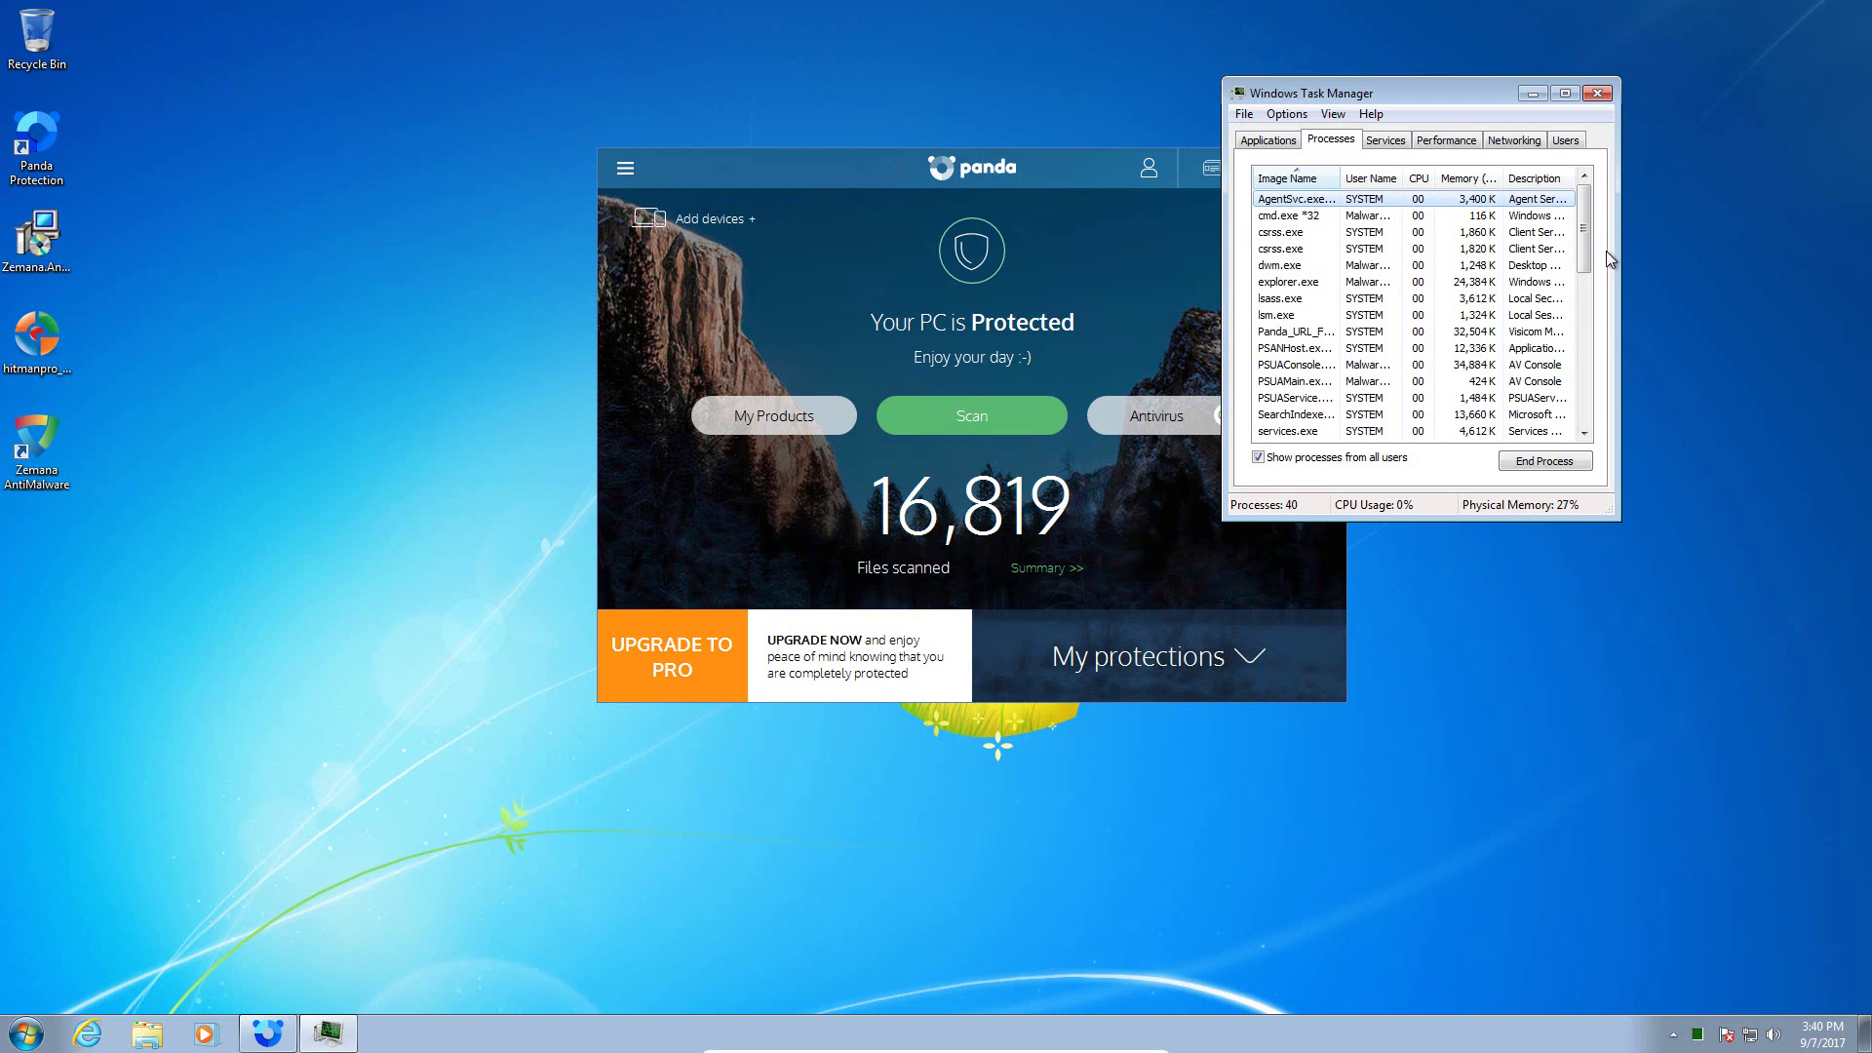
click(1598, 93)
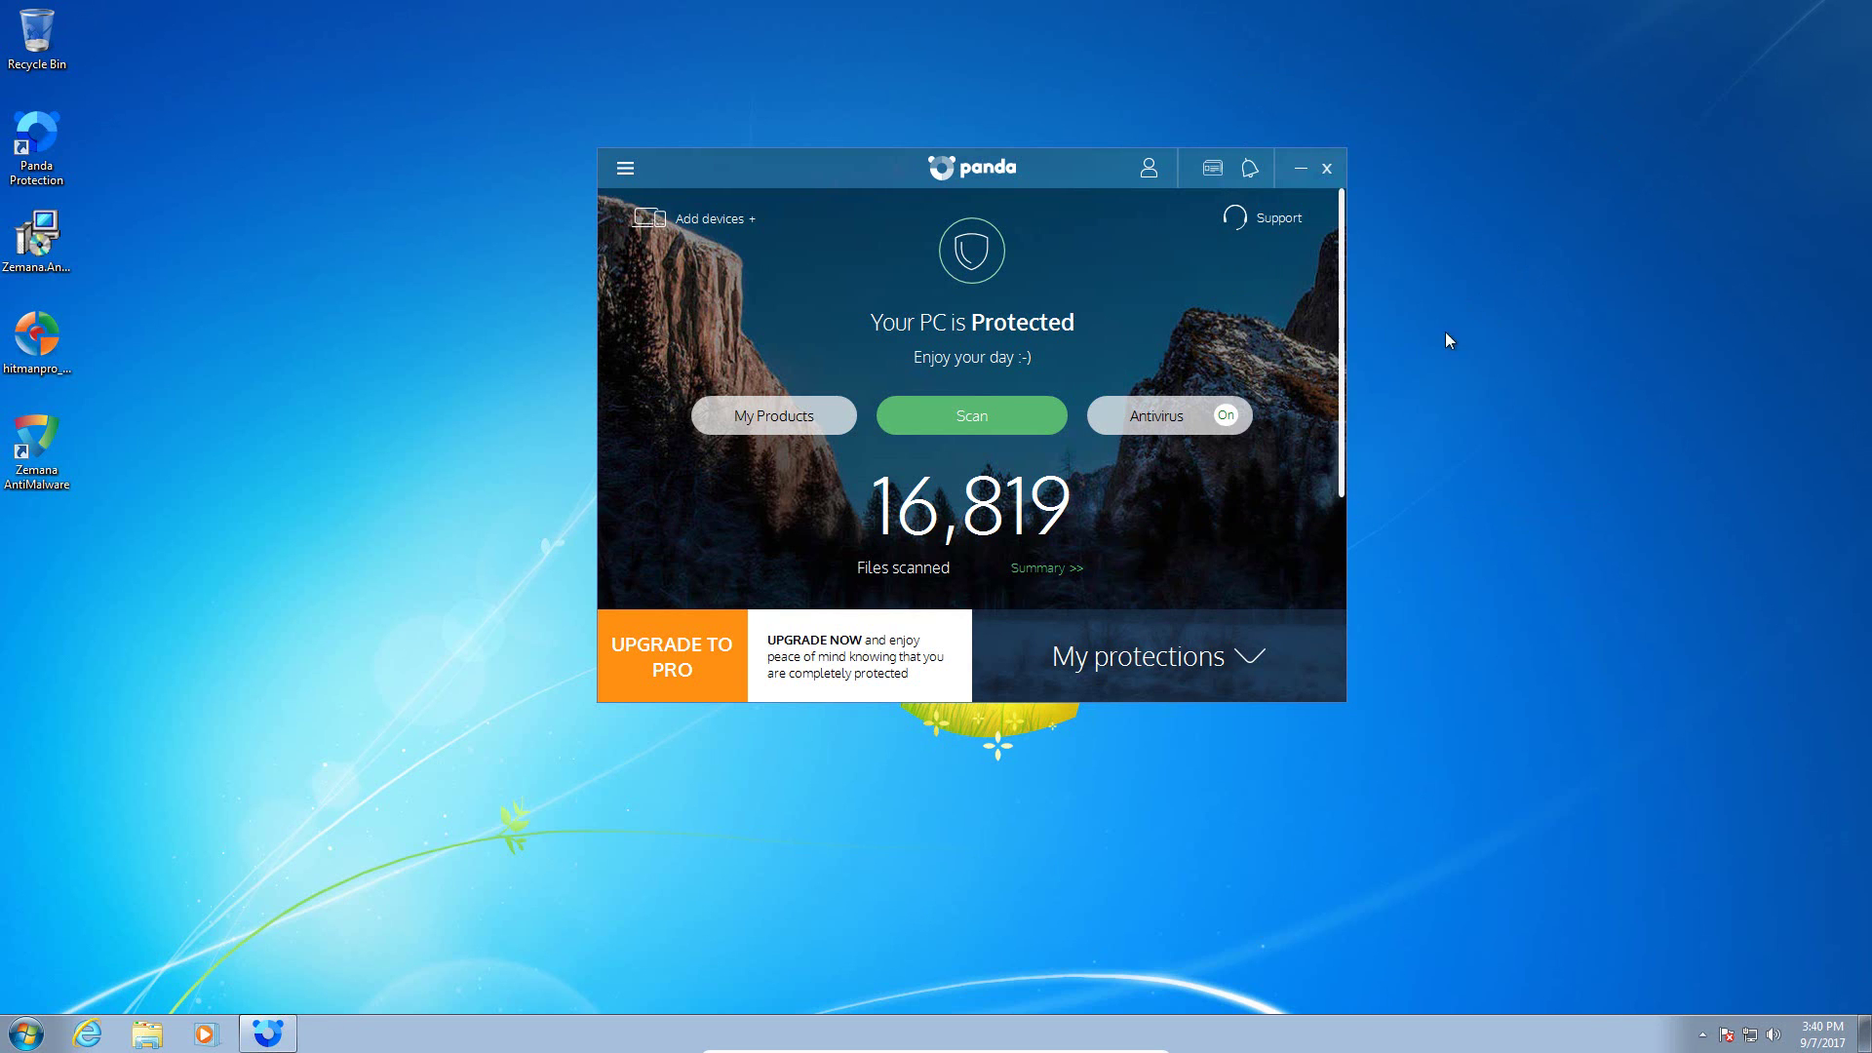